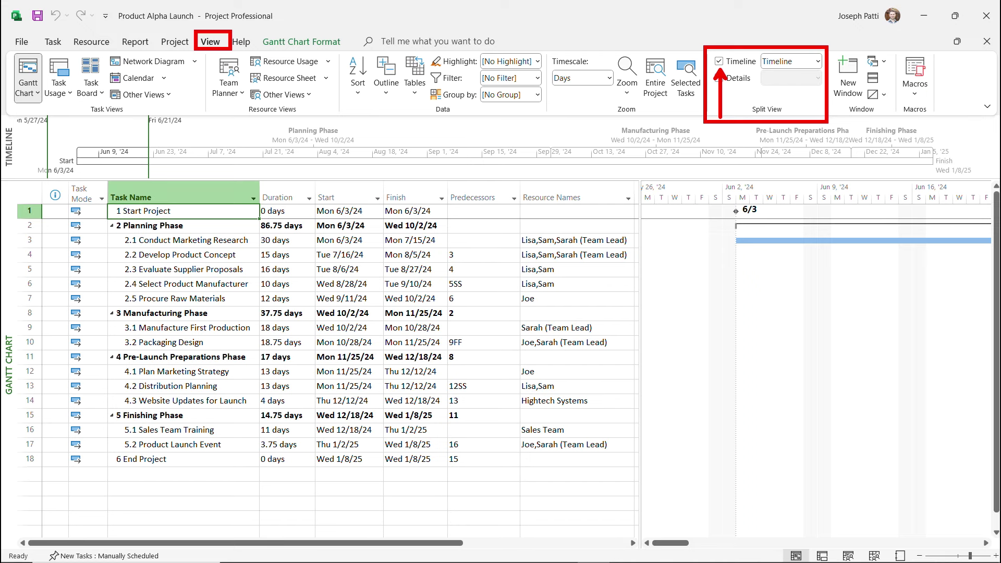
# Hide the timeline above the Gantt chart and select task 2.1 Conduct Marketing Research.
pyautogui.click(719, 62)
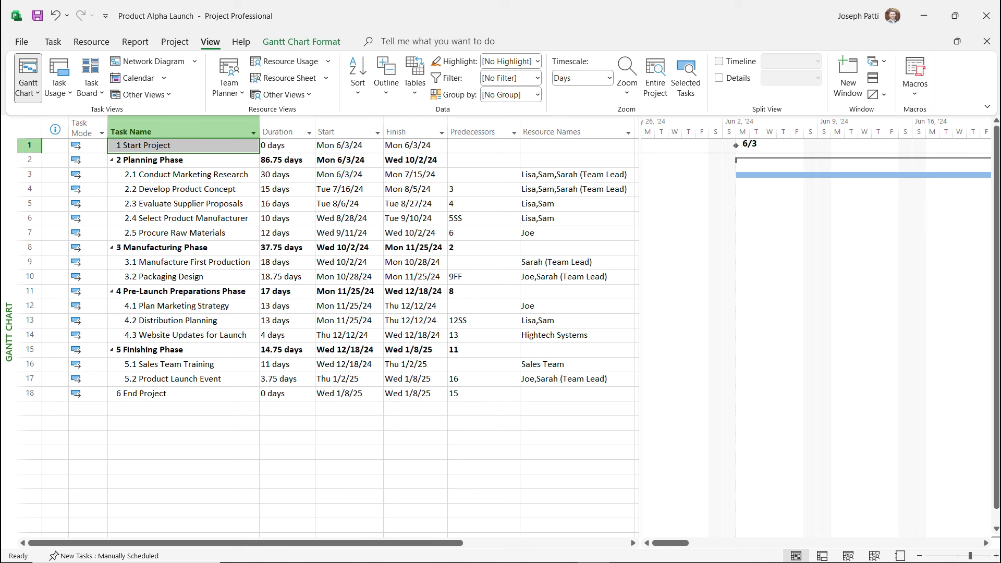
pyautogui.click(186, 175)
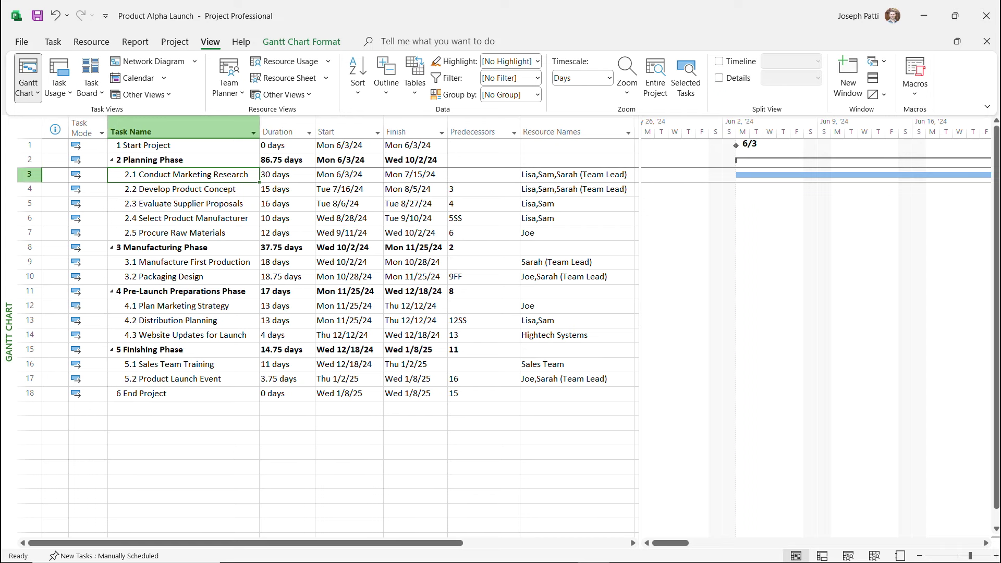
pyautogui.click(53, 42)
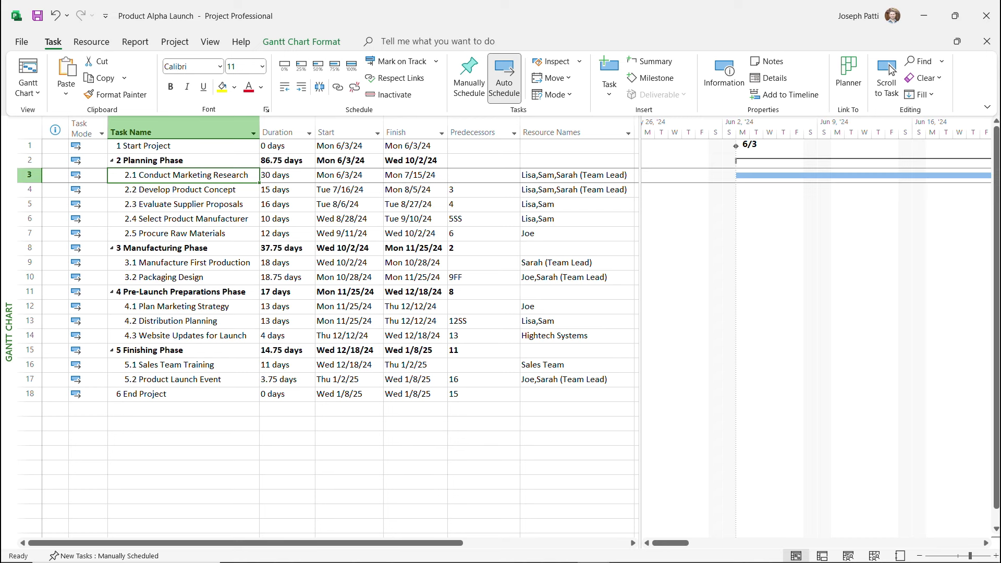
pyautogui.press('Down')
pyautogui.hotkey('ctrl', 'x')
pyautogui.press('Up')
pyautogui.hotkey('ctrl', 'v')
pyautogui.press('Down')
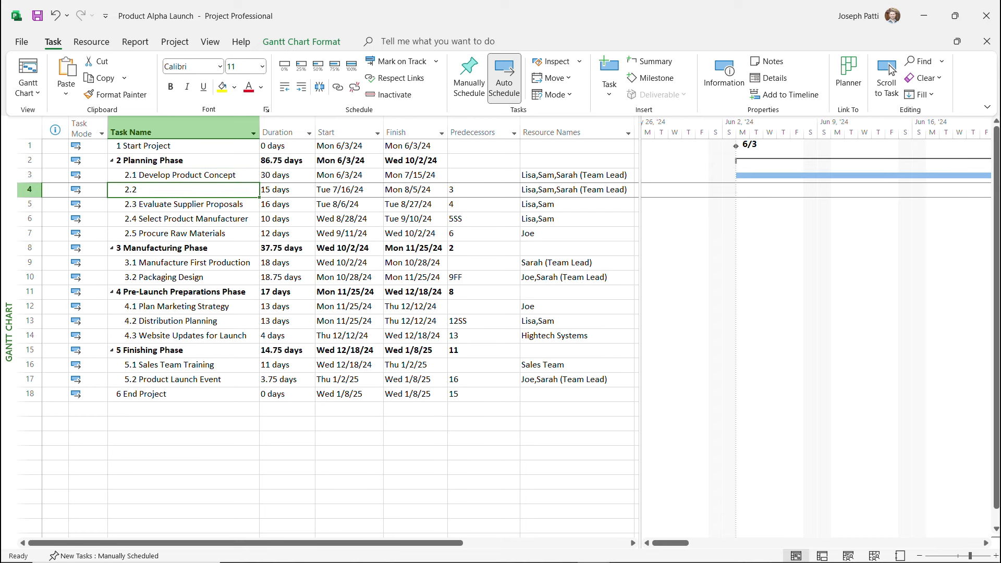
pyautogui.hotkey('ctrl', 'z')
pyautogui.hotkey('ctrl', 'z')
pyautogui.press('Up')
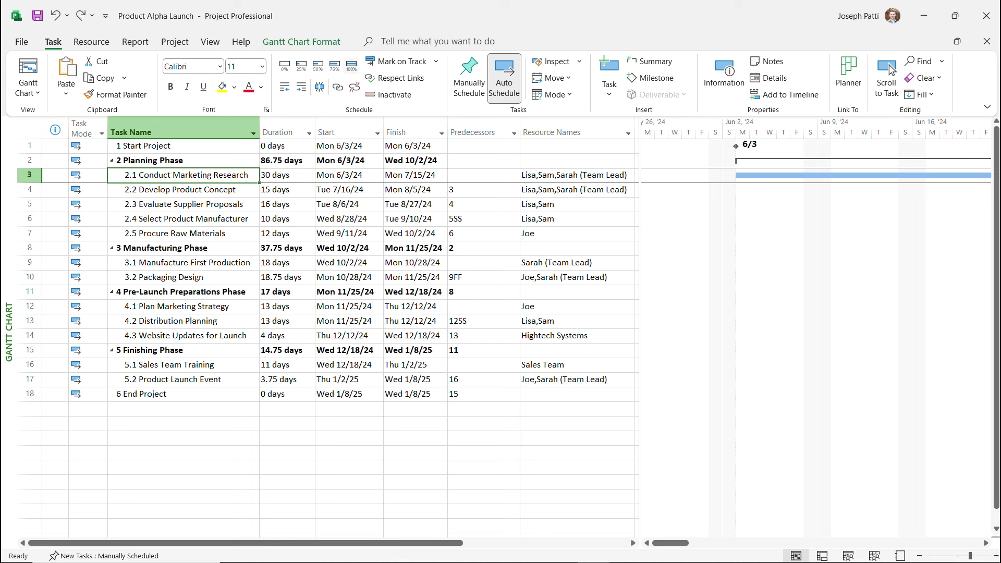
# Mark task 2.1 Conduct Marketing Research as 100% complete and check its progress bar in the Gantt chart.
pyautogui.click(351, 65)
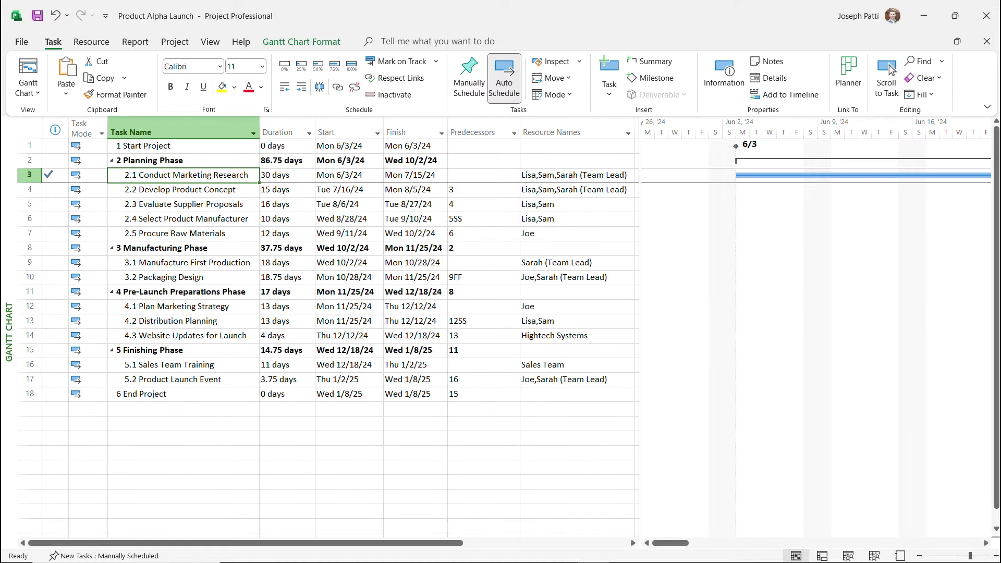
pyautogui.click(887, 70)
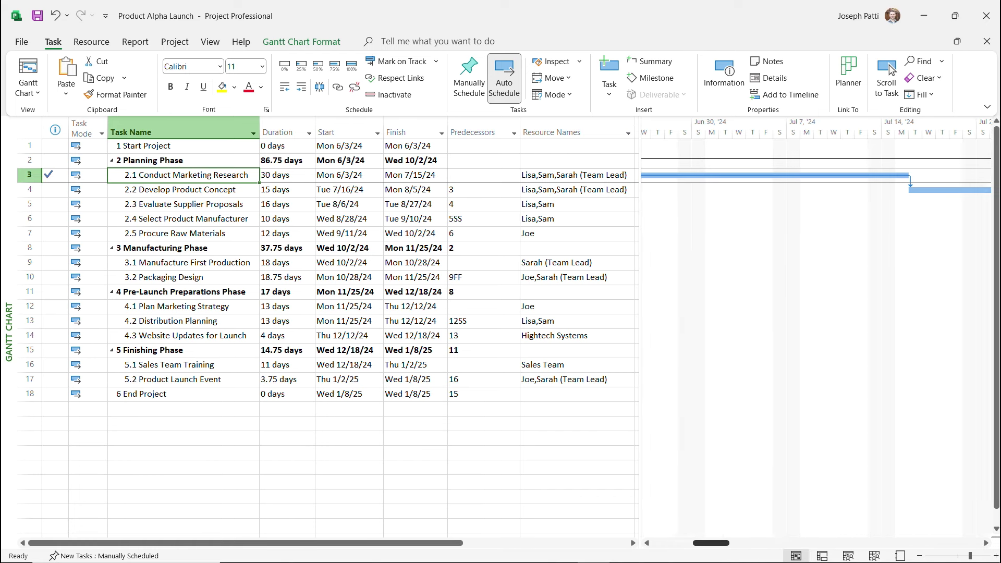
pyautogui.moveTo(710, 542); pyautogui.dragTo(690, 543)
pyautogui.moveTo(640, 334); pyautogui.dragTo(365, 333)
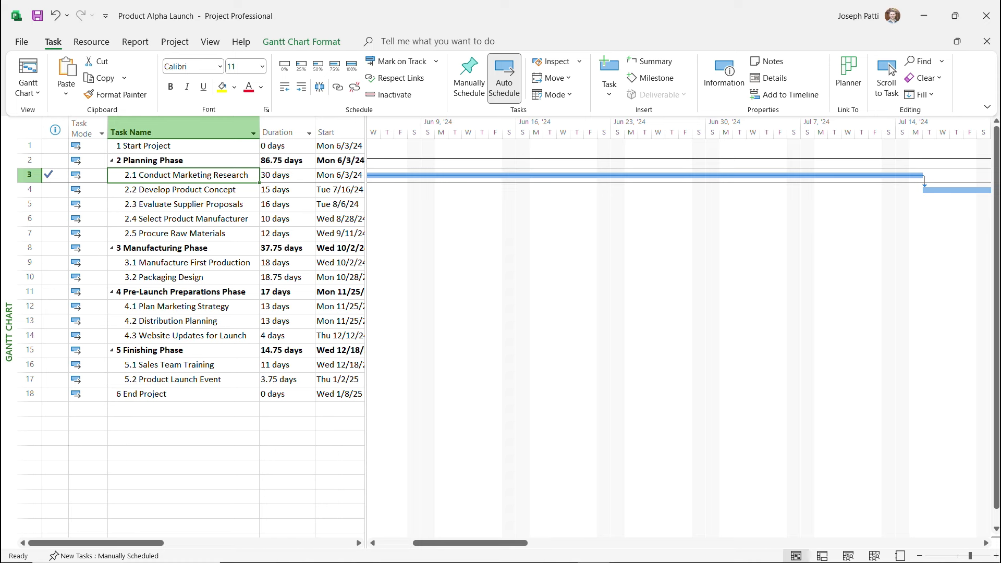
pyautogui.click(888, 73)
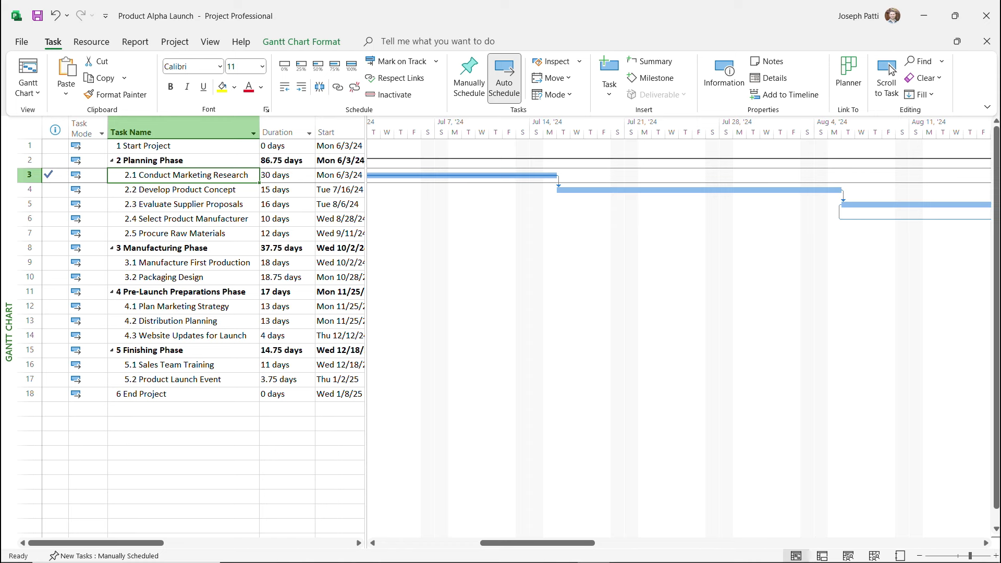
pyautogui.moveTo(366, 333); pyautogui.dragTo(593, 334)
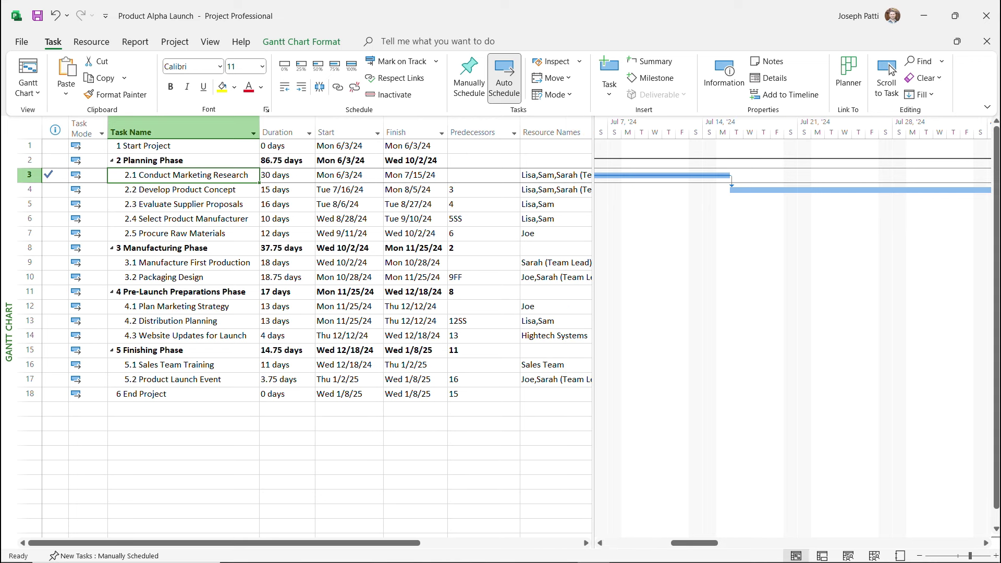
# Mark task 2.2 Develop Product Concept as 50% complete and check its progress bar in the Gantt chart.
pyautogui.press('Down')
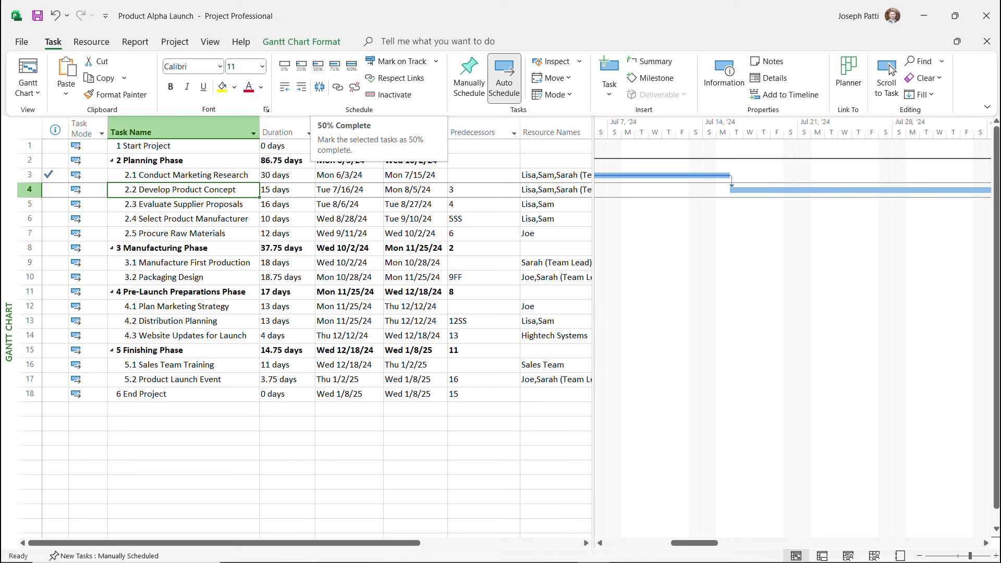
pyautogui.click(318, 66)
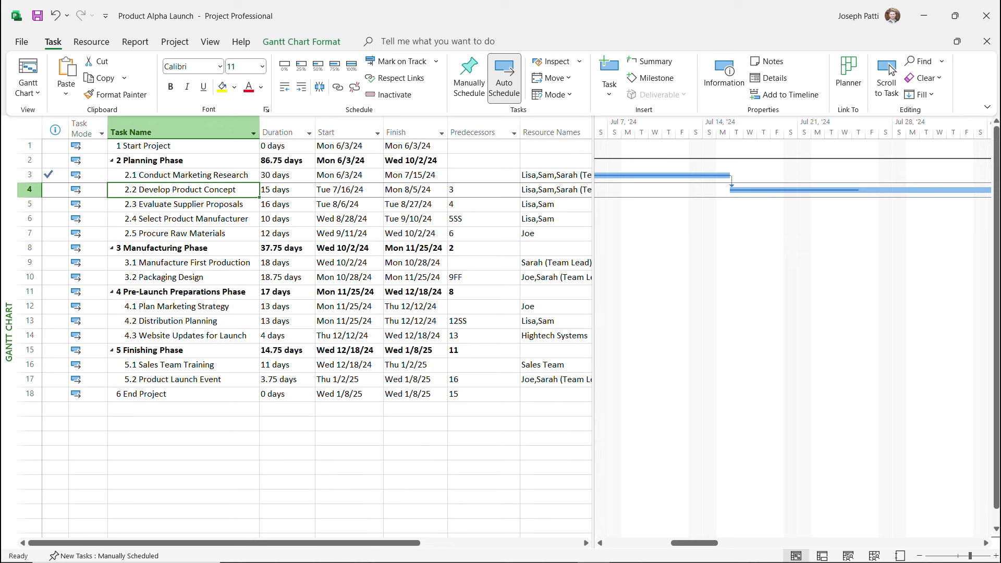
pyautogui.click(888, 70)
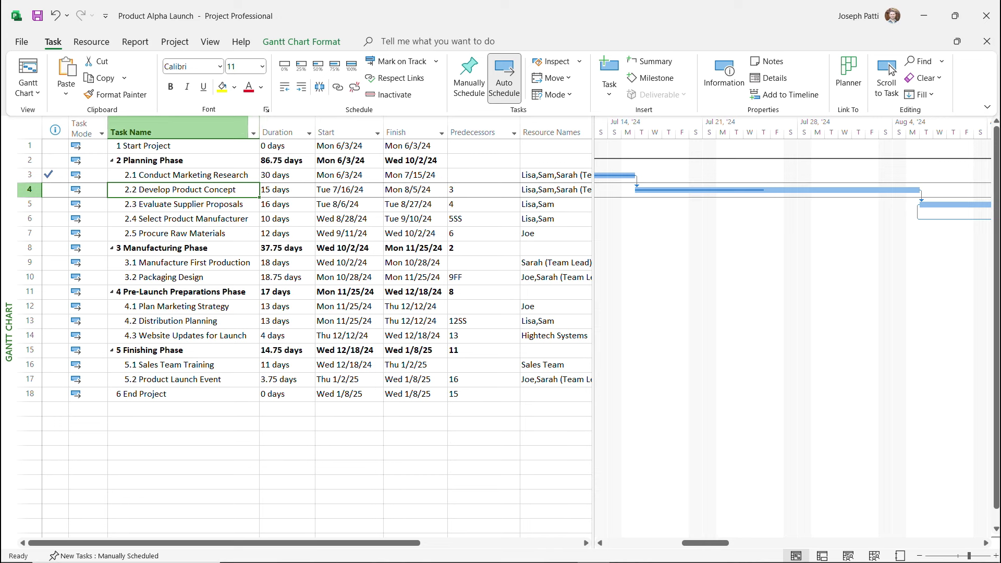
# Review the overall project statistics, comparing current, baseline, actual and remaining figures, and close them.
pyautogui.click(174, 42)
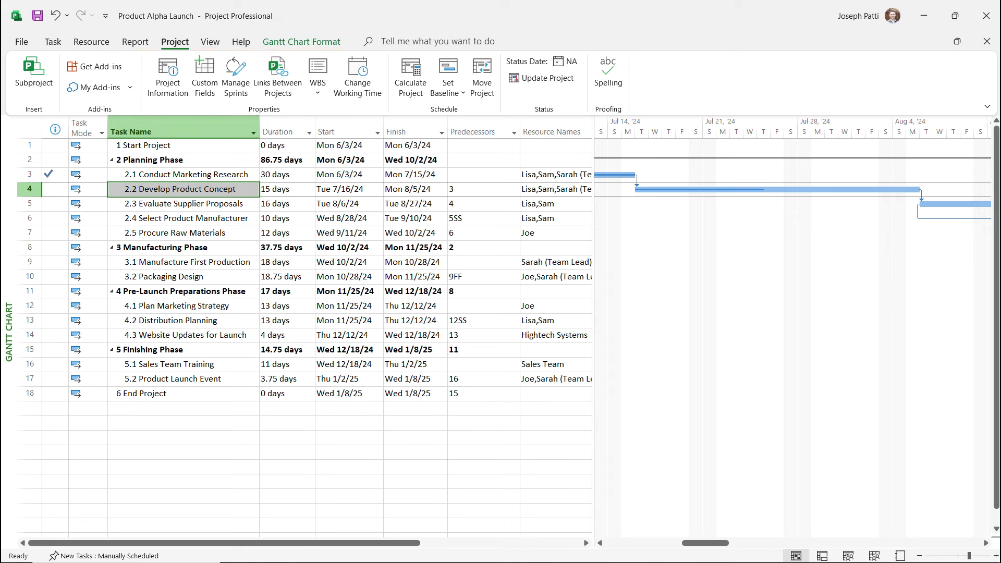
pyautogui.click(168, 76)
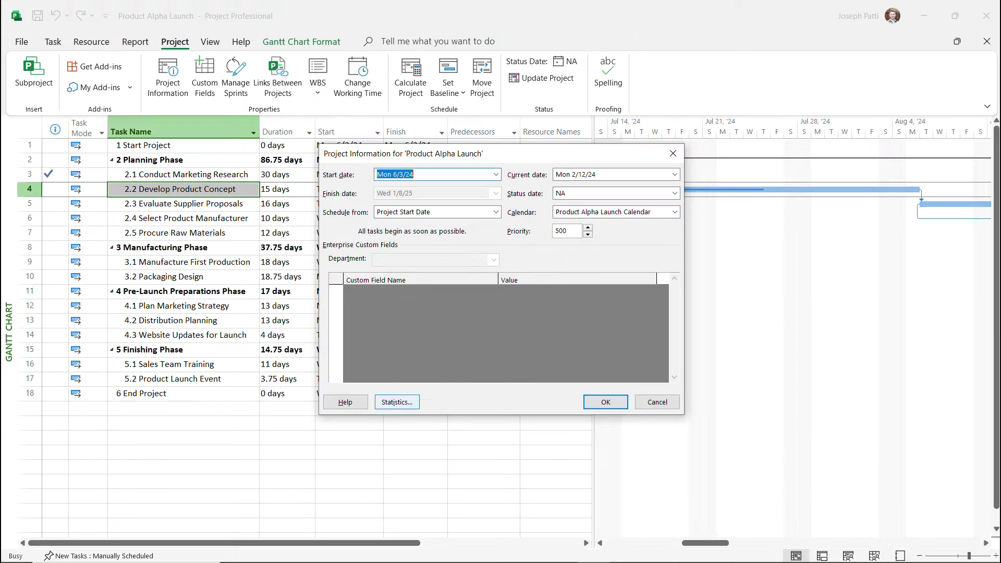
pyautogui.click(396, 402)
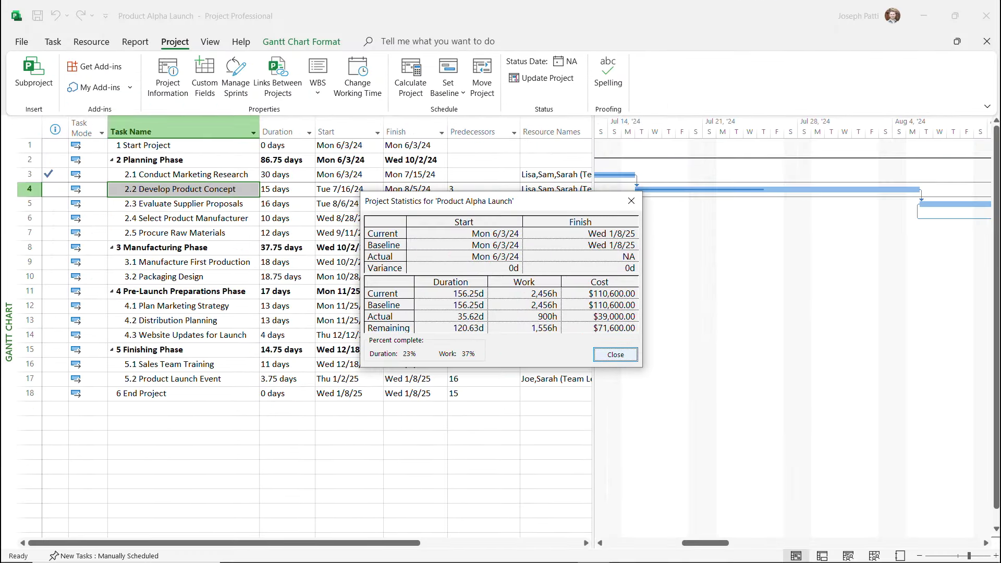
pyautogui.click(615, 354)
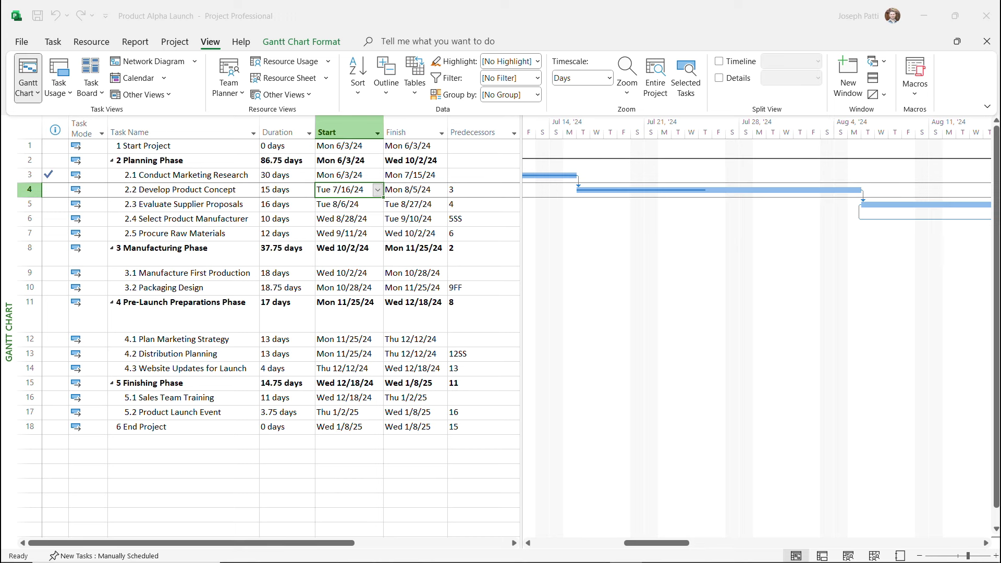
# Switch the table beside the Gantt chart to the built-in Tracking table.
pyautogui.moveTo(49, 175)
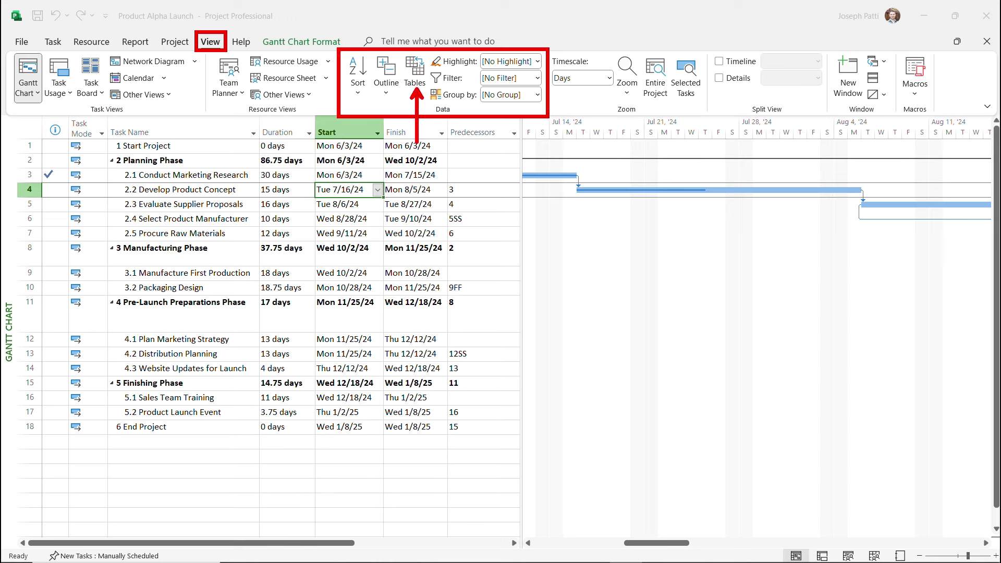
pyautogui.click(415, 78)
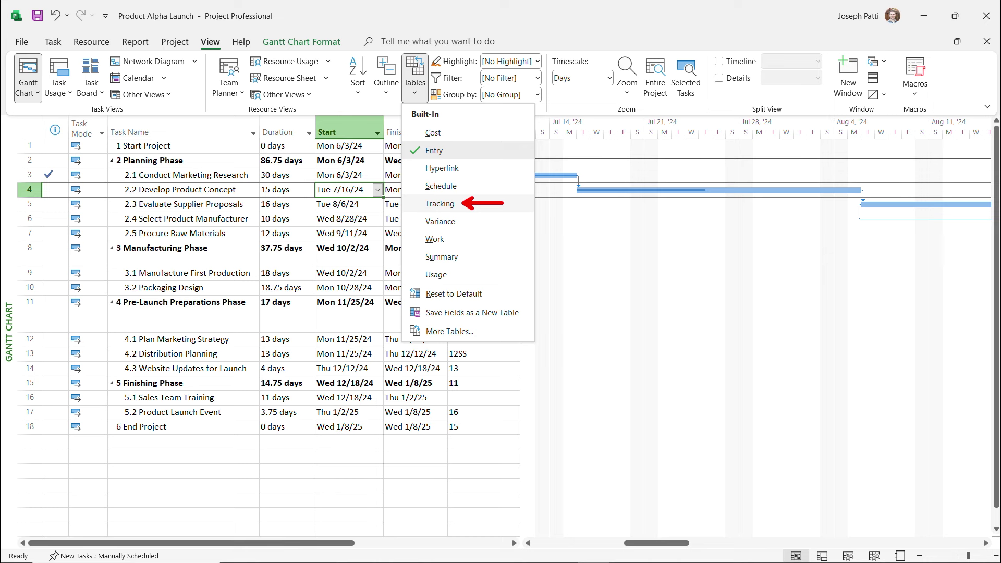
pyautogui.click(441, 203)
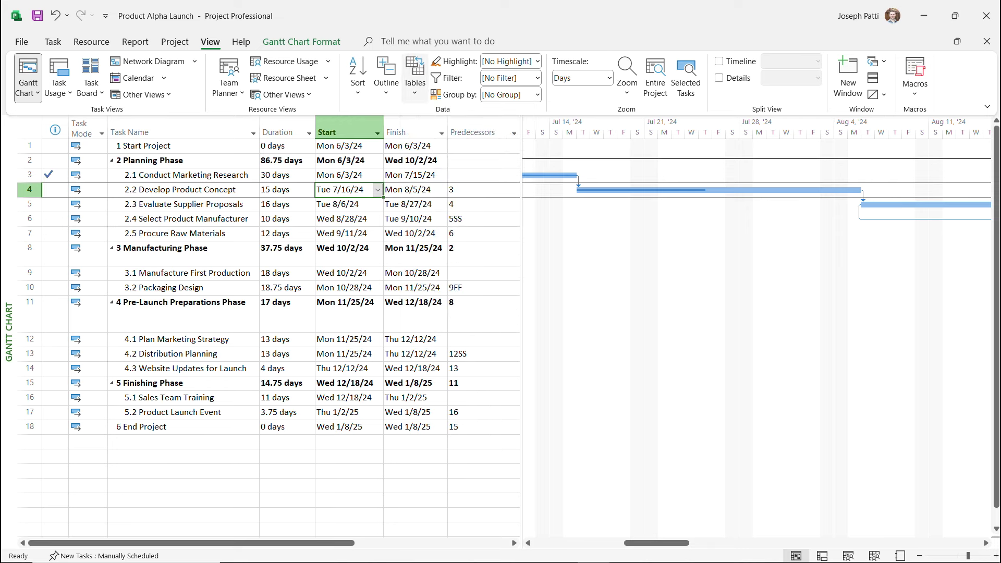
pyautogui.click(414, 78)
pyautogui.click(440, 204)
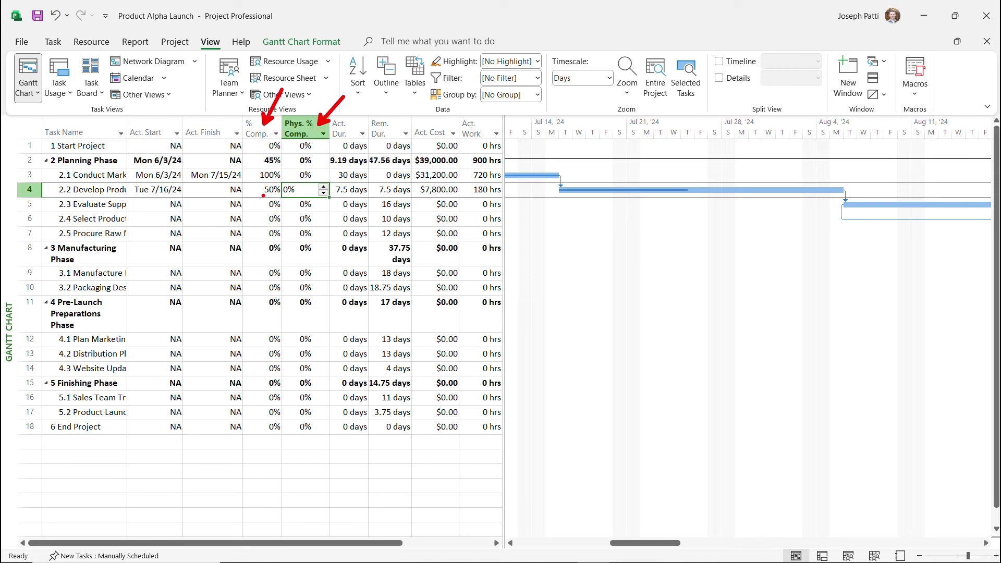
pyautogui.moveTo(263, 196); pyautogui.dragTo(221, 223)
pyautogui.moveTo(349, 197); pyautogui.dragTo(349, 230)
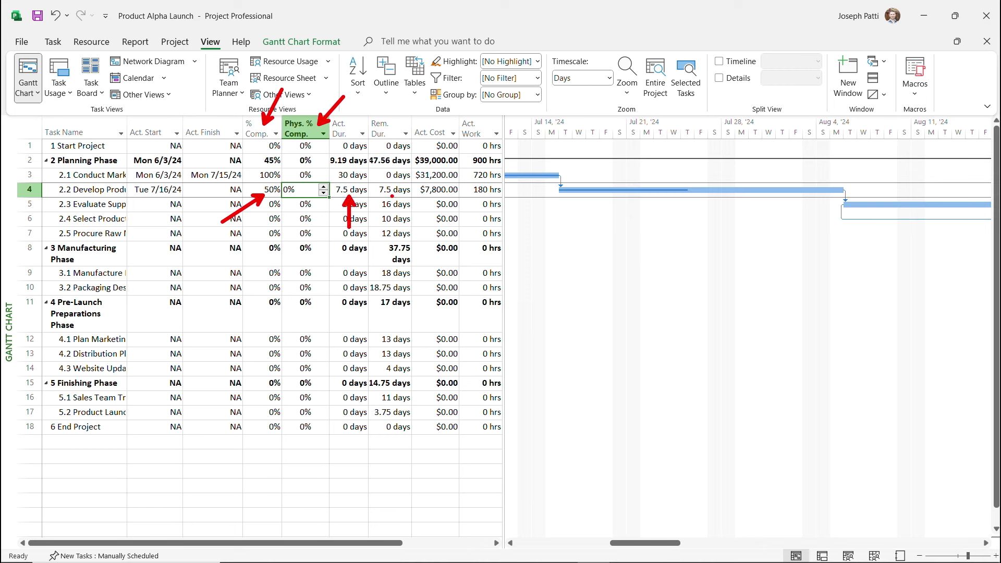
pyautogui.moveTo(391, 195); pyautogui.dragTo(395, 223)
pyautogui.moveTo(325, 175); pyautogui.dragTo(369, 201)
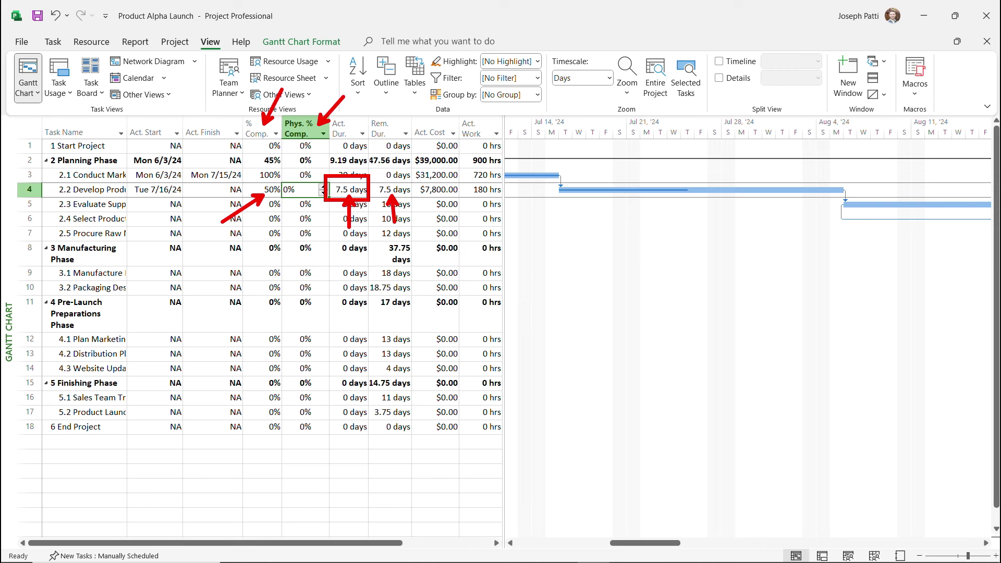
pyautogui.press('Escape')
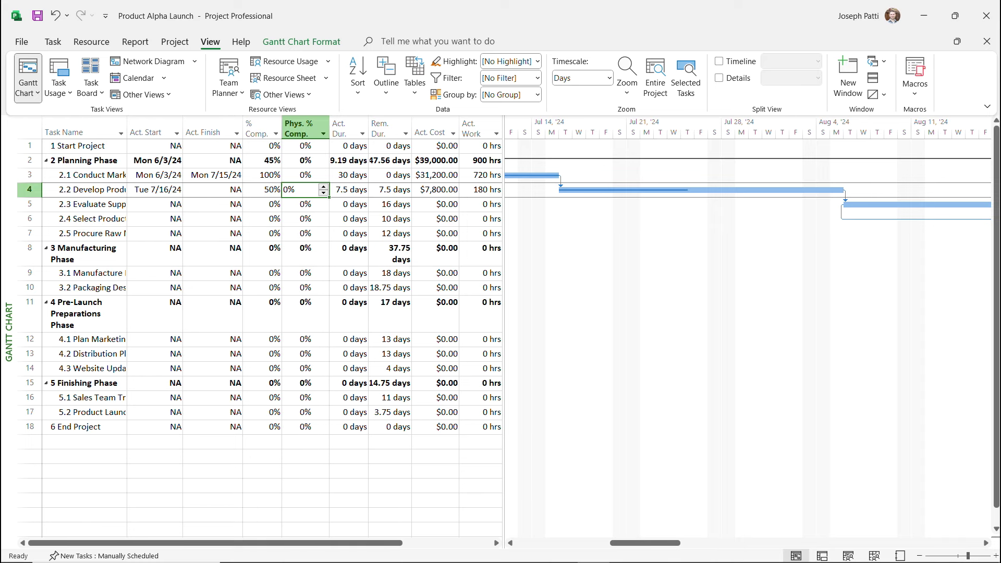
# Set the physical percent complete of task 2.2 Develop Product Concept to 35%.
pyautogui.write('35')
pyautogui.press('Return')
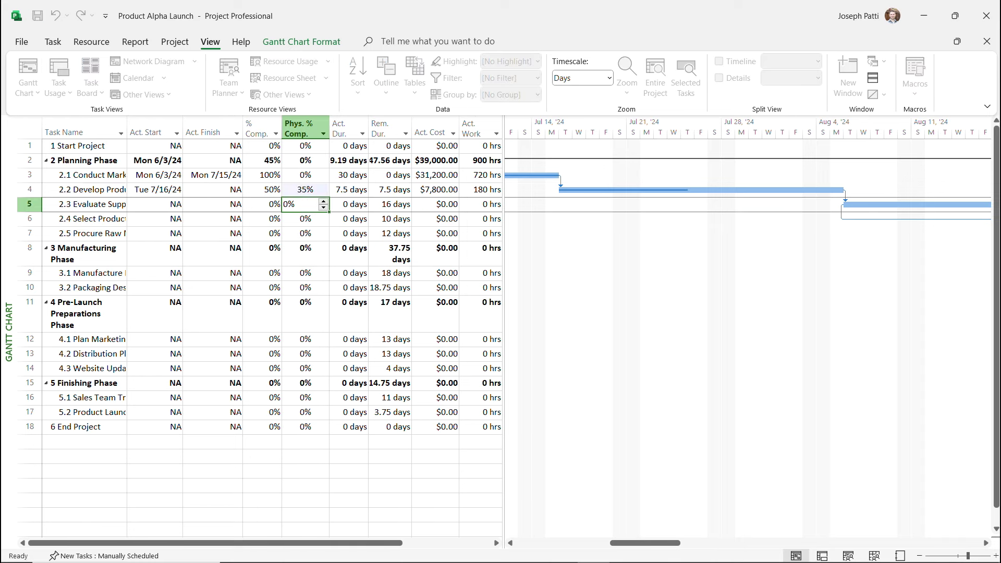
pyautogui.press('Up')
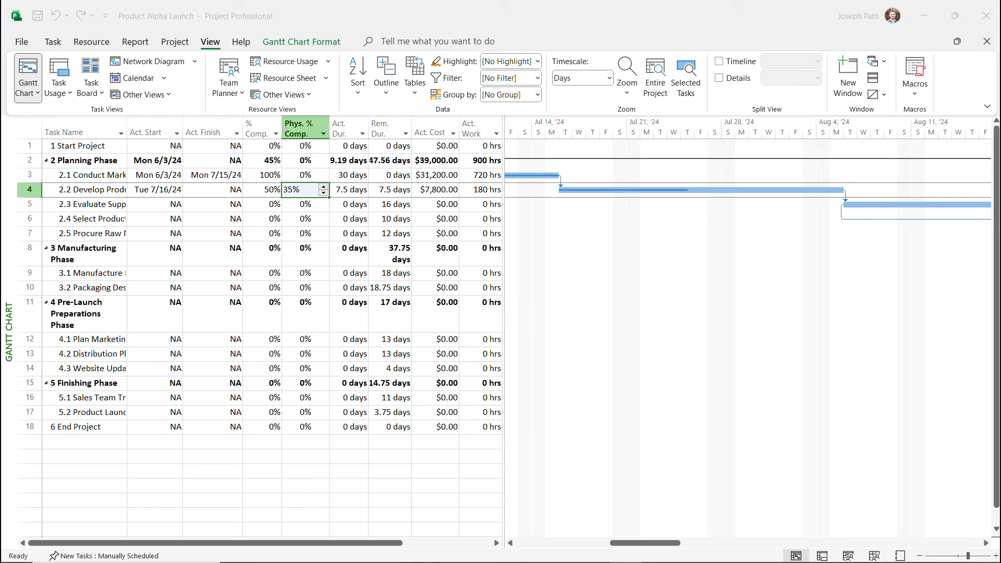
# Collapse the Manufacturing, Pre-Launch Preparations and Finishing phases so that their subtasks are hidden.
pyautogui.click(84, 204)
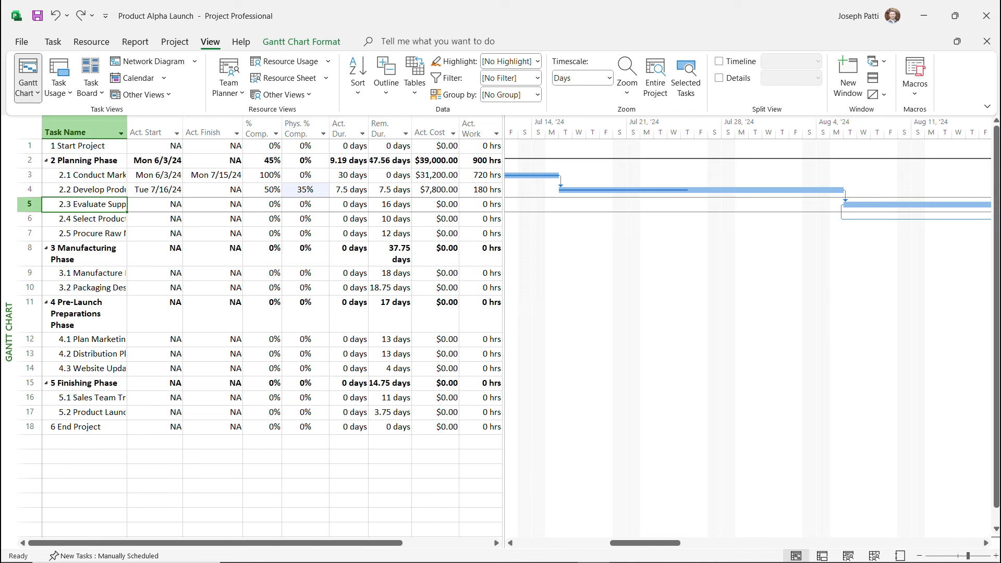
pyautogui.click(45, 248)
pyautogui.click(46, 273)
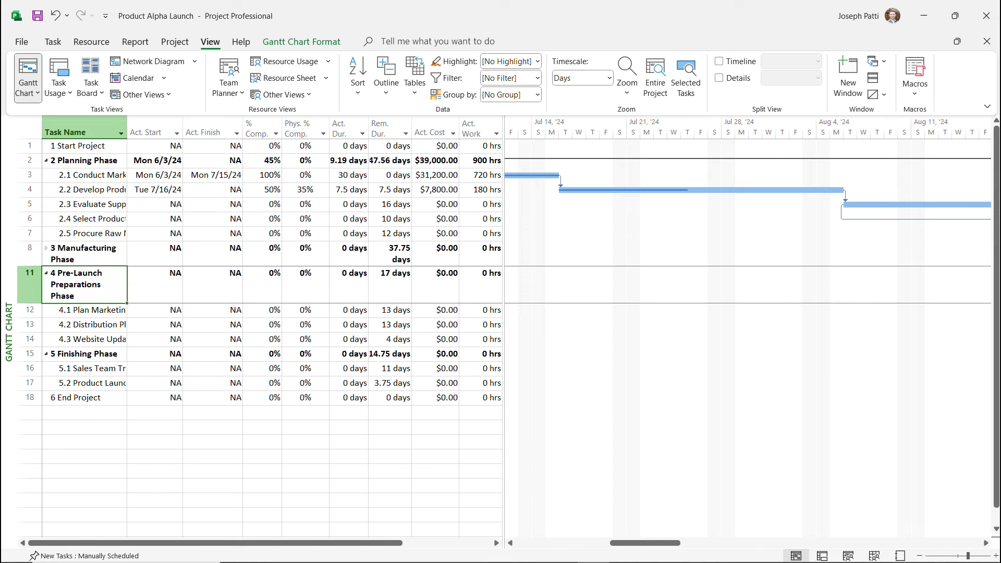
pyautogui.click(46, 311)
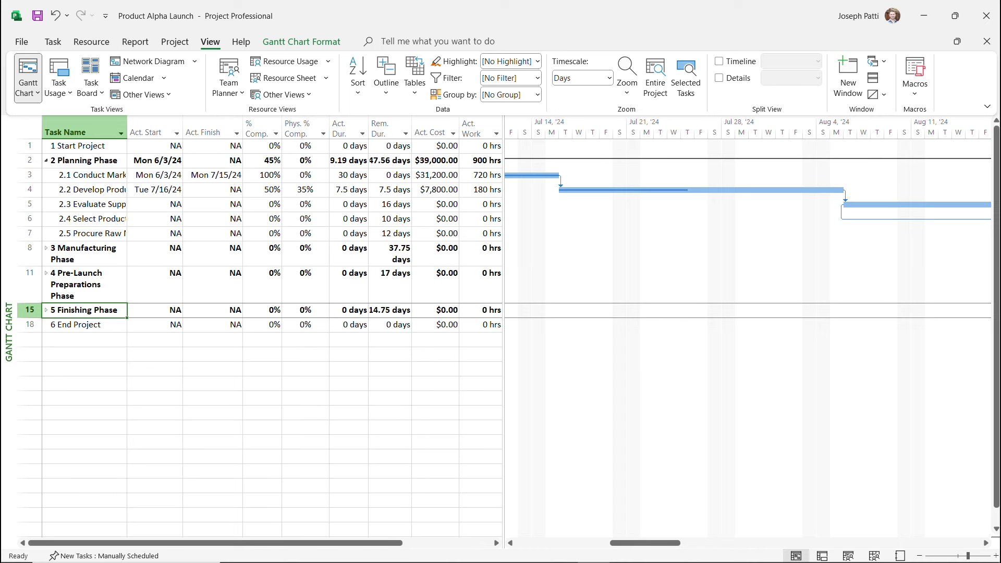
# Set the percent complete of task 2.3 Evaluate Supplier Proposals to 10%.
pyautogui.click(387, 204)
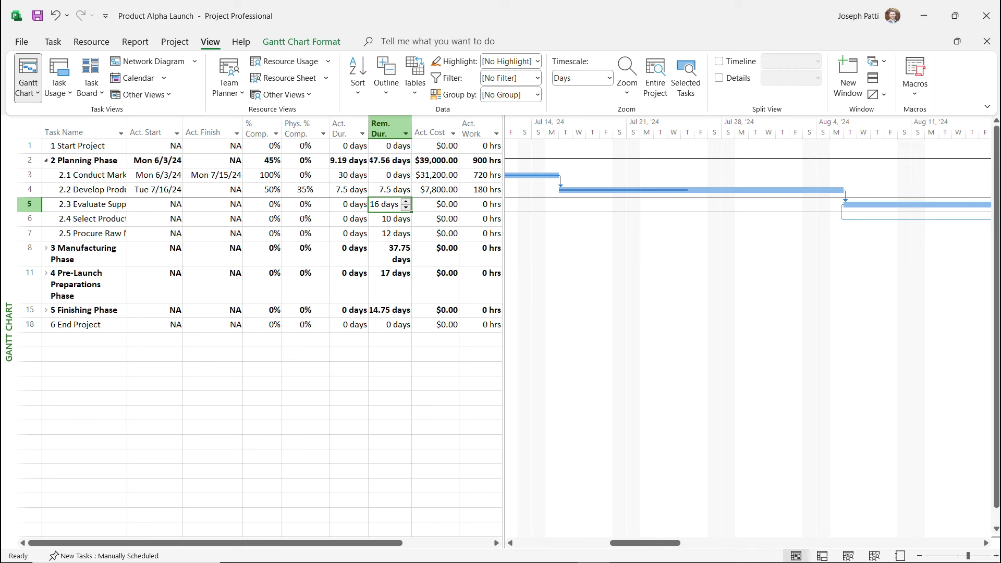
pyautogui.click(259, 205)
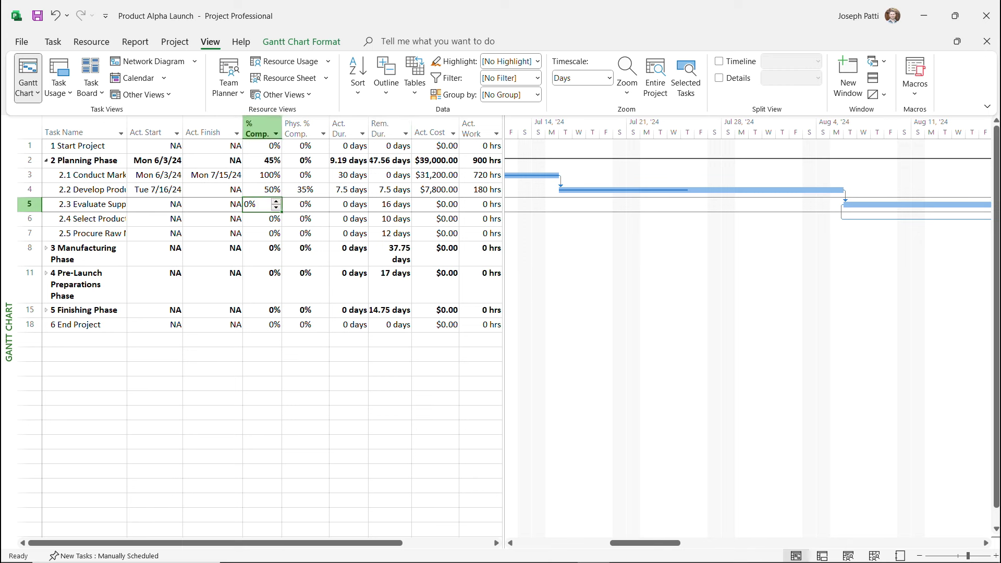
pyautogui.write('10')
pyautogui.press('Return')
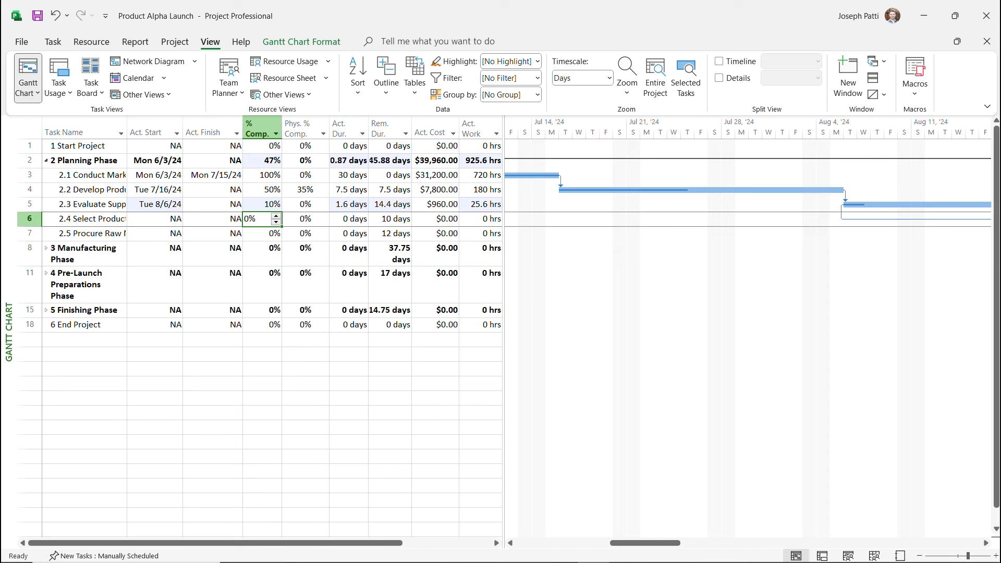
# Reset the percent complete of task 2.3 Evaluate Supplier Proposals to 0%.
pyautogui.press('Up')
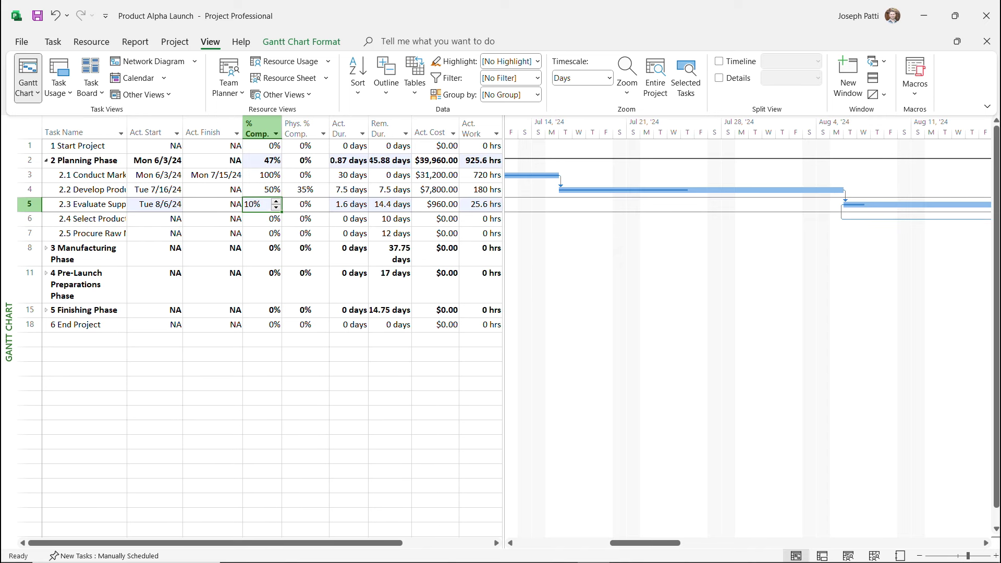
pyautogui.click(276, 207)
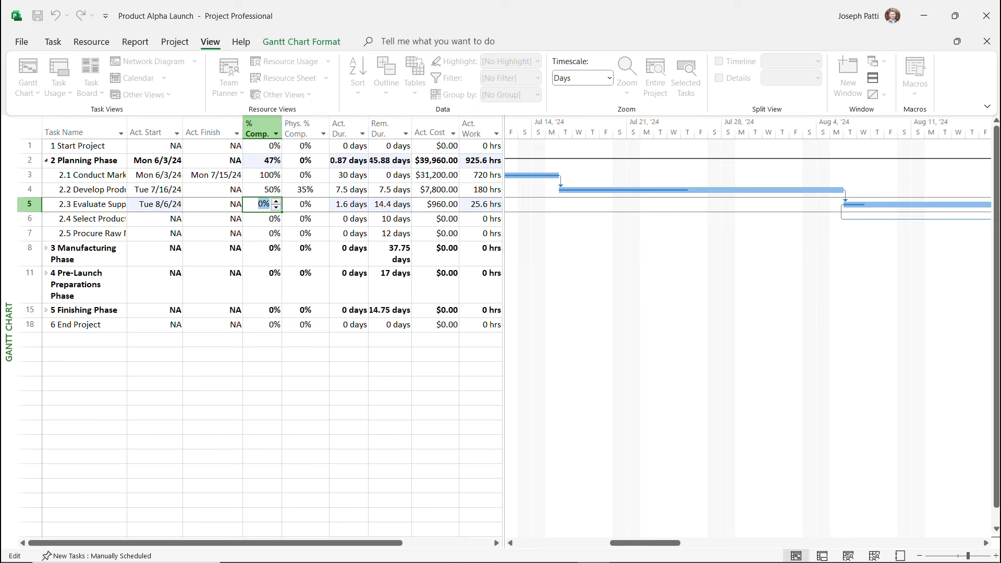
pyautogui.press('Return')
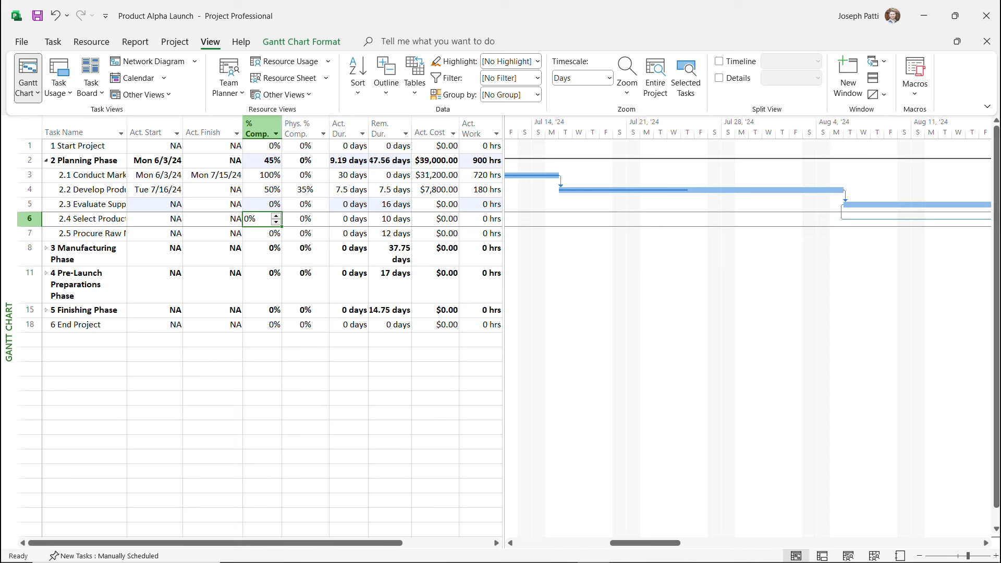
# Set the actual duration of task 2.3 Evaluate Supplier Proposals to 14 days.
pyautogui.click(348, 204)
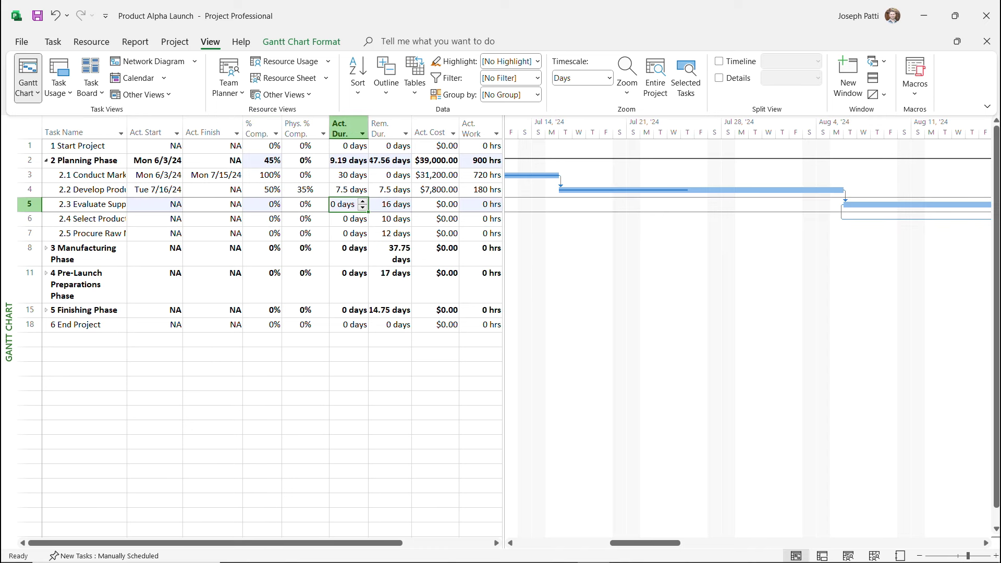
pyautogui.click(362, 201)
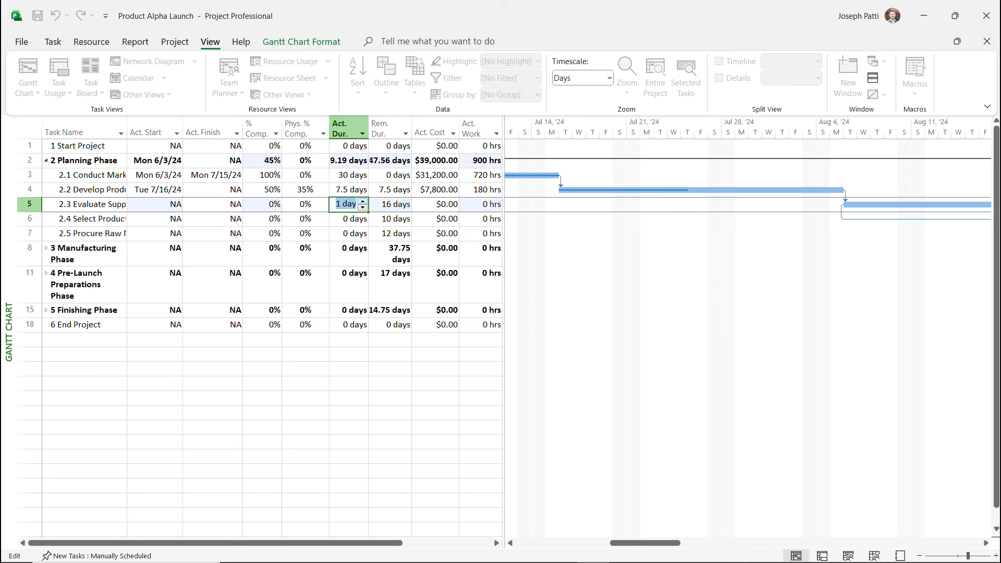
pyautogui.click(362, 201)
pyautogui.click(362, 202)
pyautogui.click(363, 202)
pyautogui.click(362, 201)
pyautogui.click(362, 201)
pyautogui.click(362, 201)
pyautogui.click(363, 202)
pyautogui.click(305, 204)
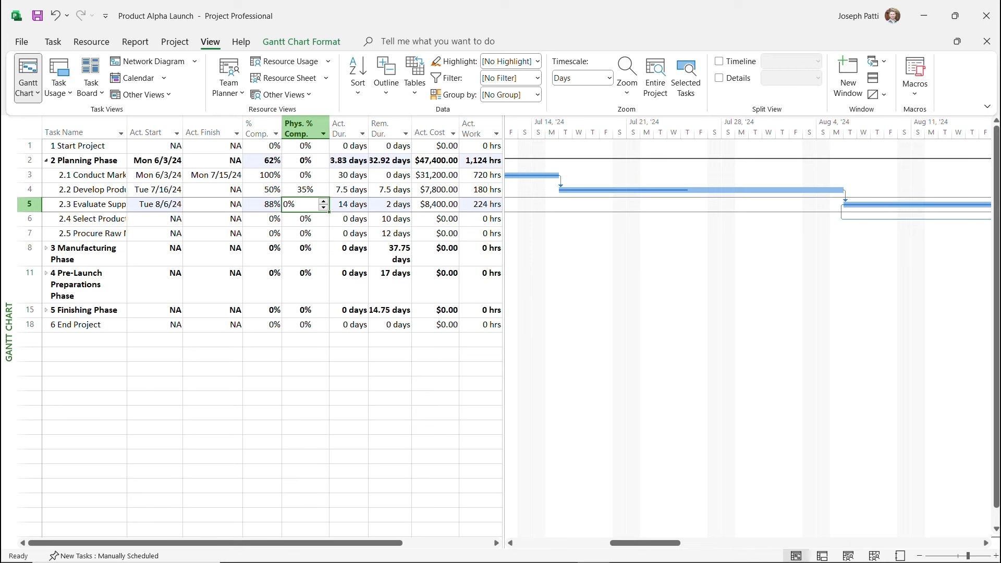
# Set the remaining duration of task 2.3 Evaluate Supplier Proposals to 0 days.
pyautogui.click(385, 205)
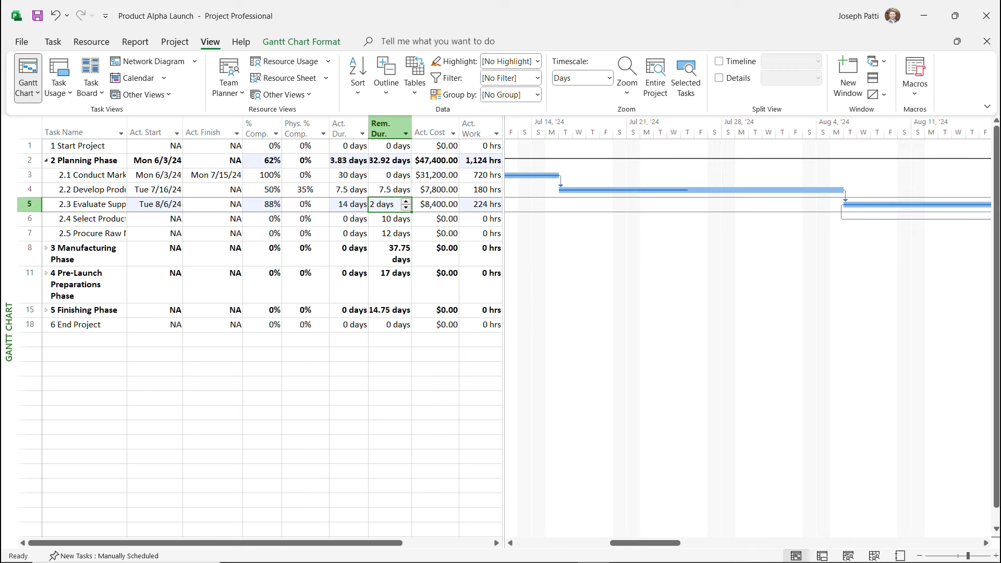
pyautogui.write('0')
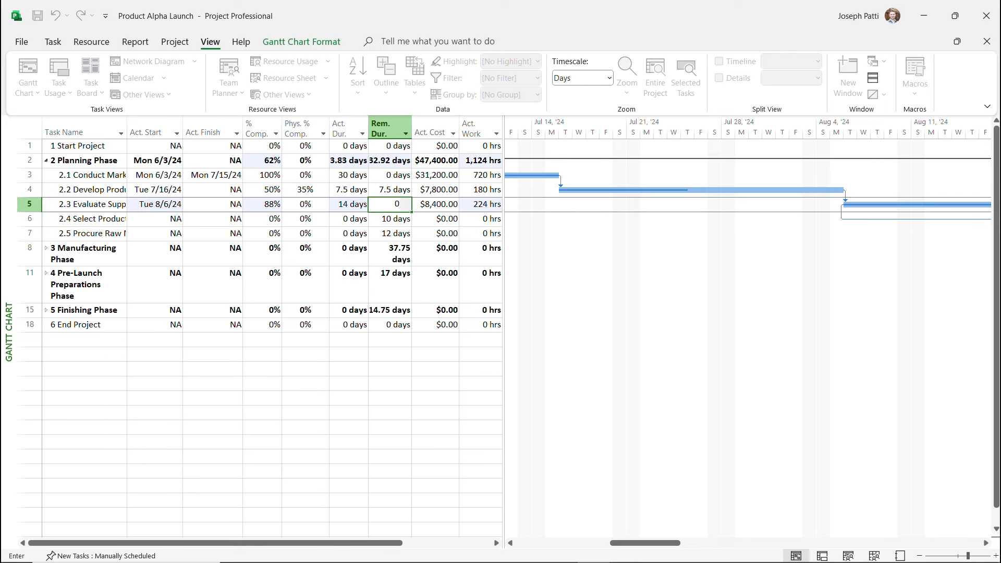
pyautogui.press('Return')
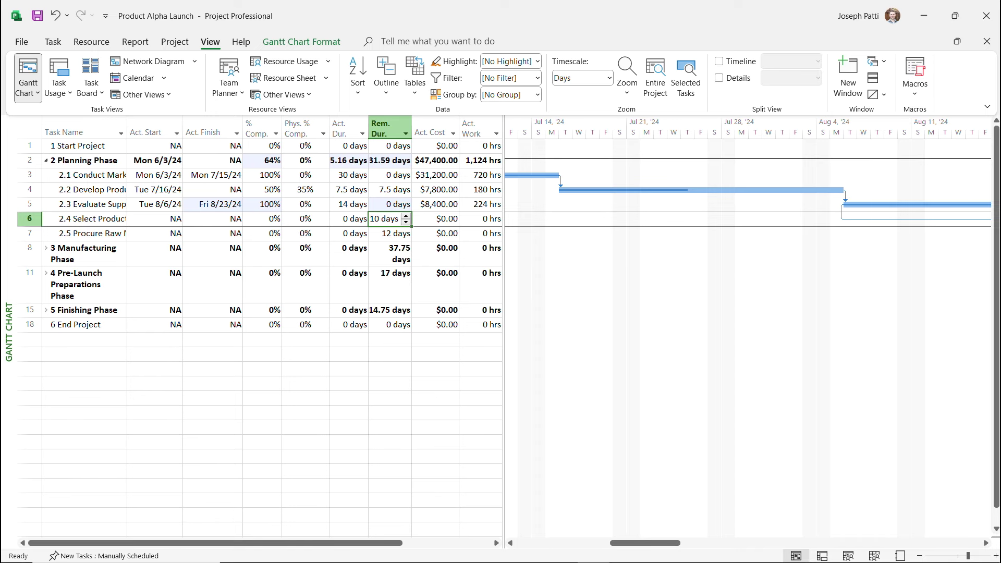
# Review the project statistics for Product Alpha Launch, comparing current, baseline, actual and remaining values, and close them.
pyautogui.click(175, 41)
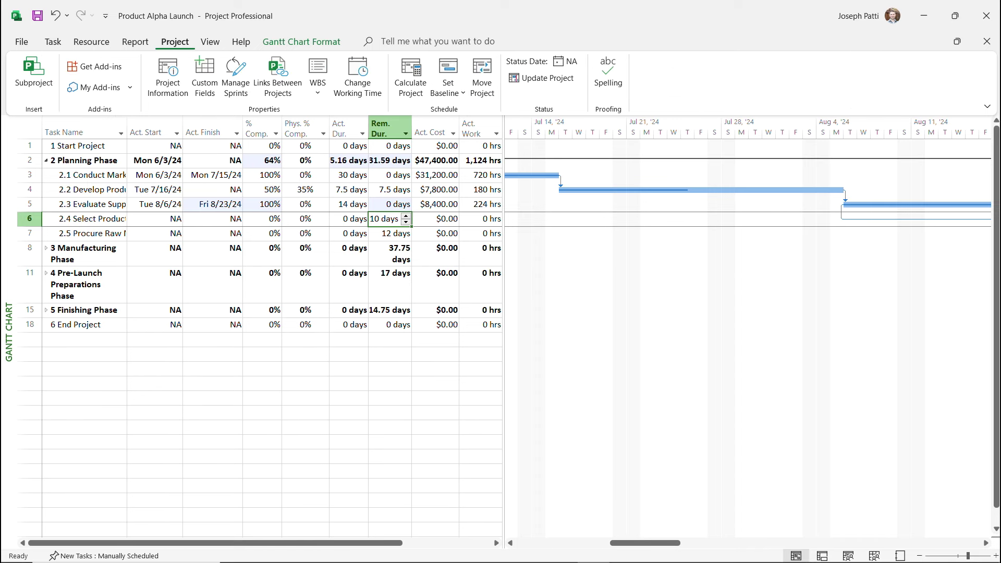
pyautogui.click(167, 75)
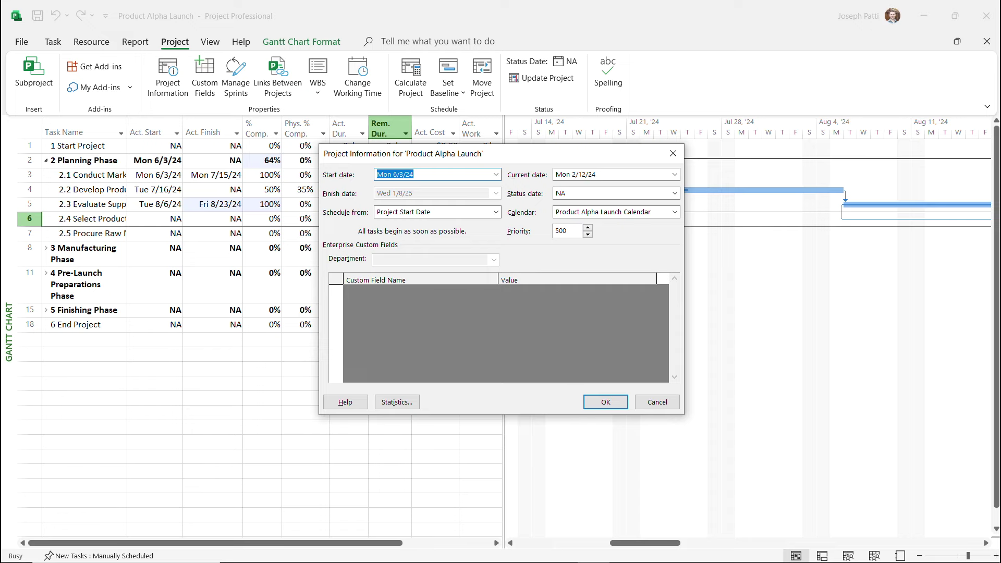
pyautogui.click(397, 402)
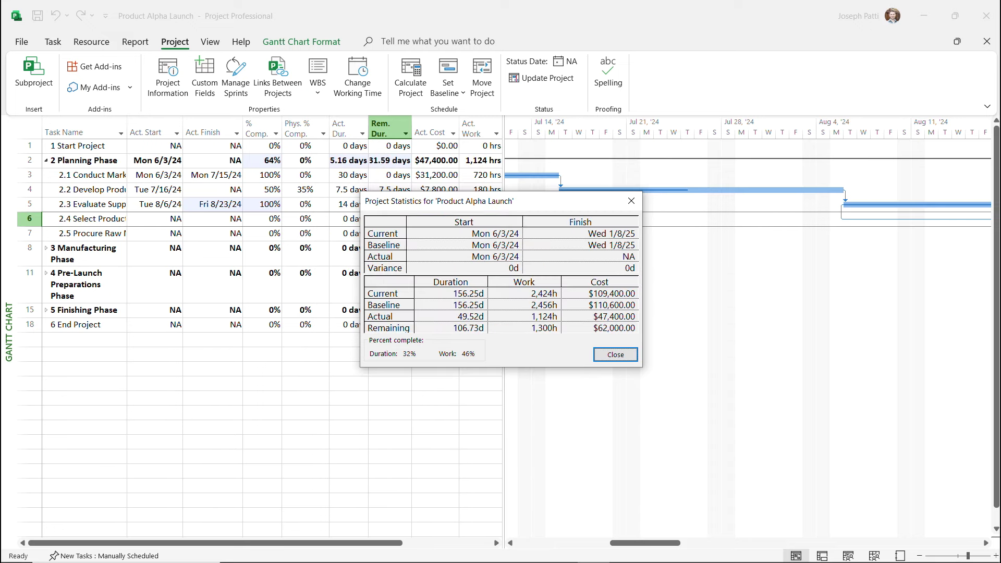
pyautogui.moveTo(484, 198); pyautogui.dragTo(291, 154)
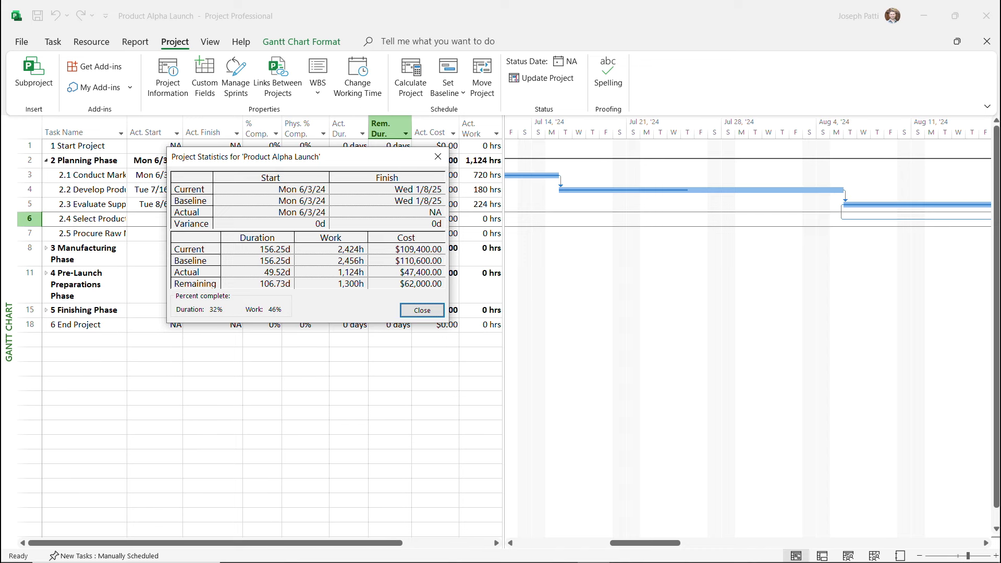
pyautogui.click(438, 156)
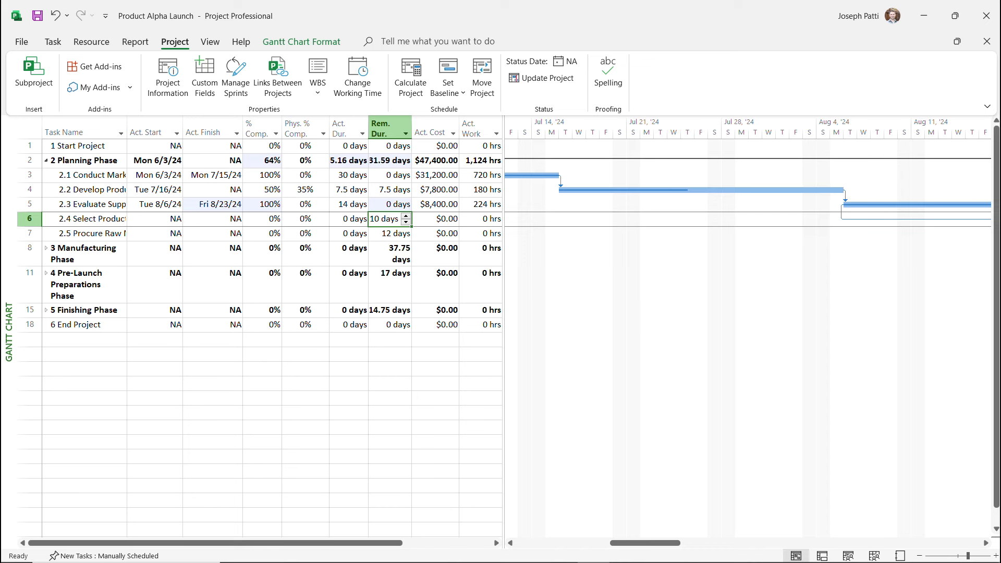
# Set the percent complete of task 2.4 in the Planning Phase to 50%.
pyautogui.click(262, 219)
pyautogui.write('50')
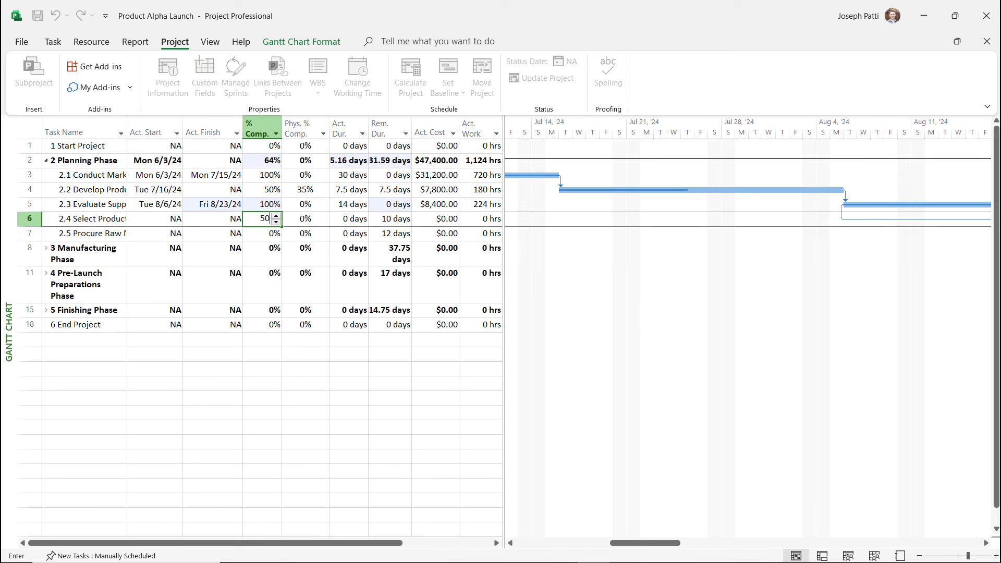
pyautogui.press('Return')
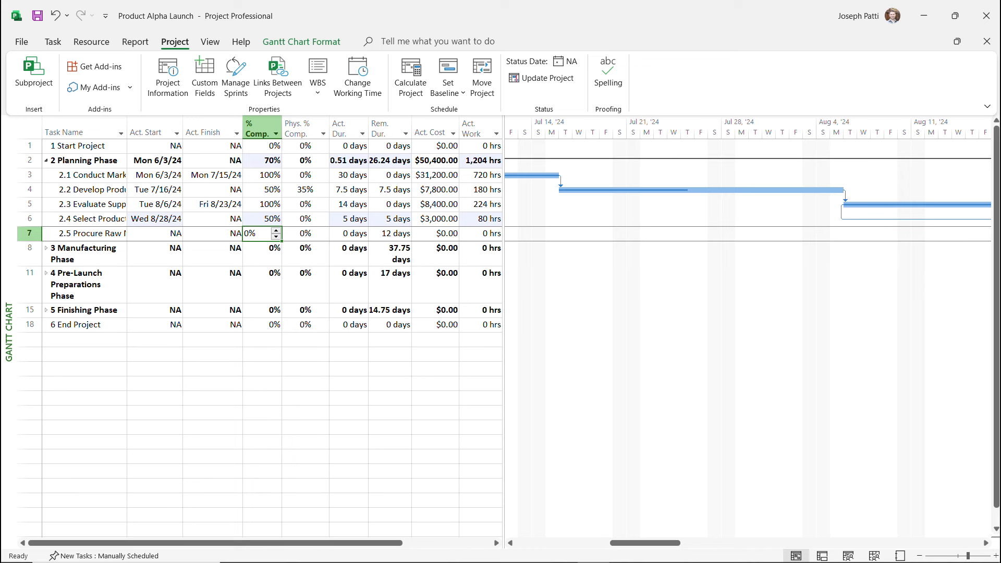
# Set the actual duration of task 2.4 to 8 days and its remaining duration to 0 days.
pyautogui.click(344, 218)
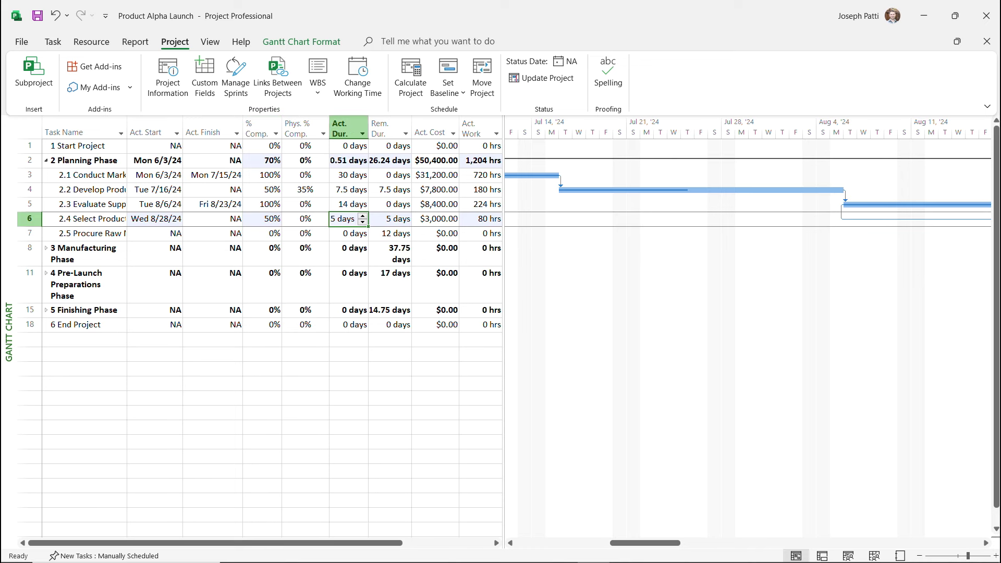
pyautogui.write('8')
pyautogui.press('Tab')
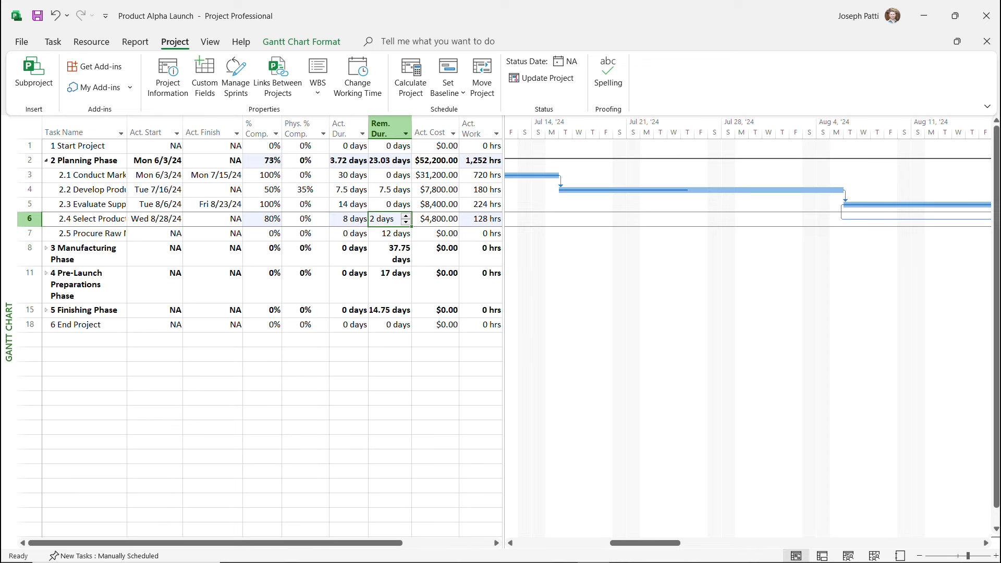
pyautogui.write('0')
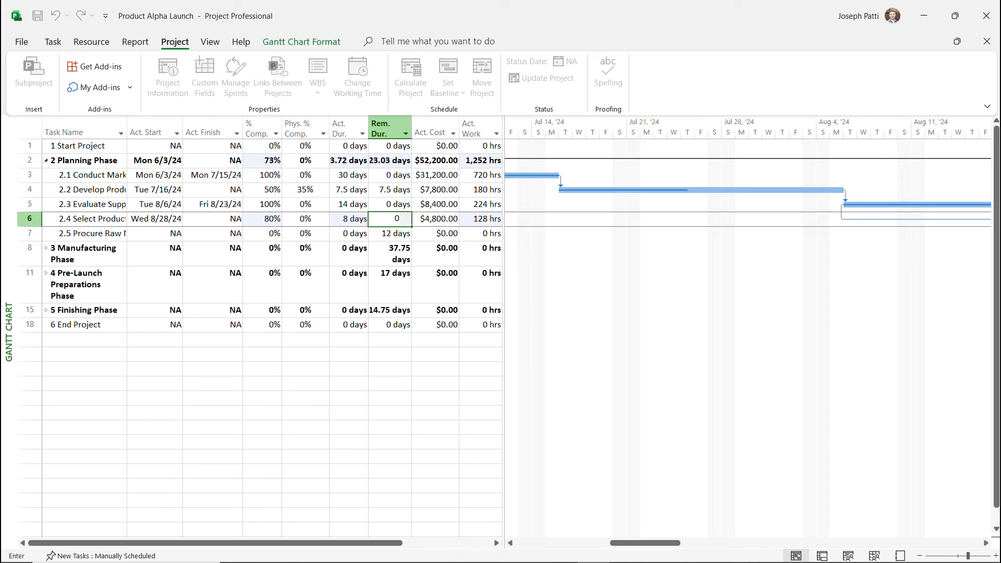
pyautogui.press('Return')
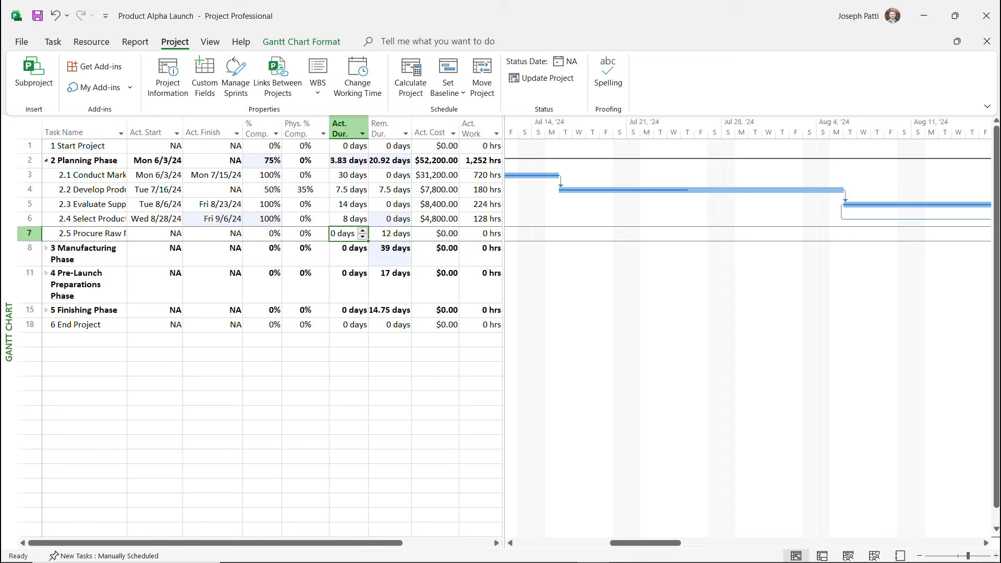
# Check the project statistics again for the finish variance and percent complete after the task 2.4 update, and close them.
pyautogui.click(168, 76)
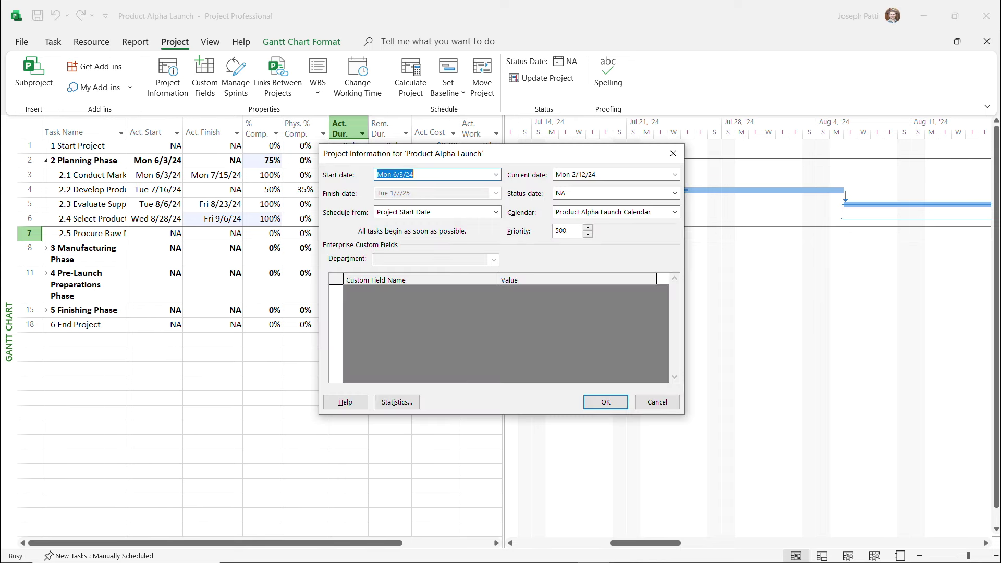
pyautogui.click(397, 402)
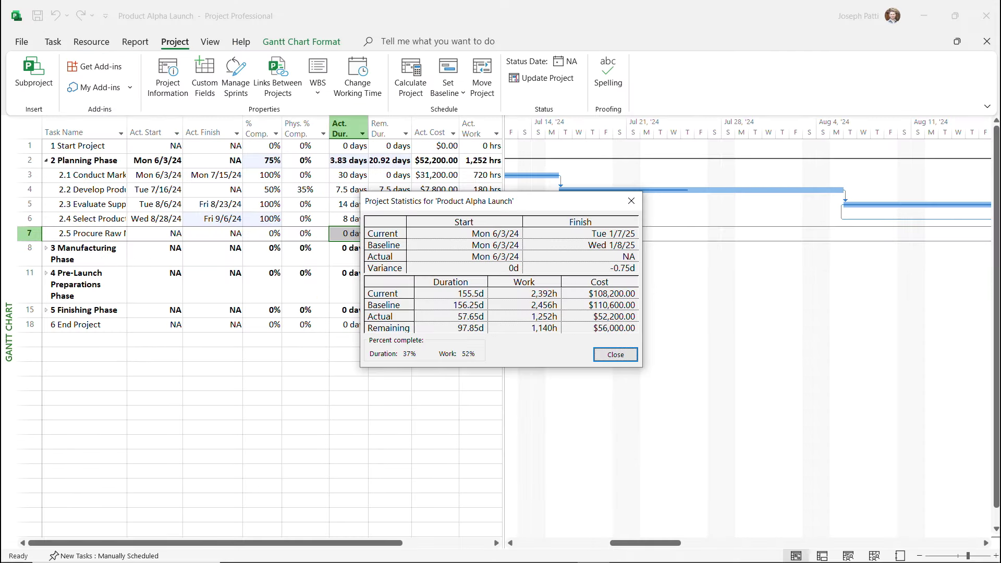
pyautogui.click(621, 153)
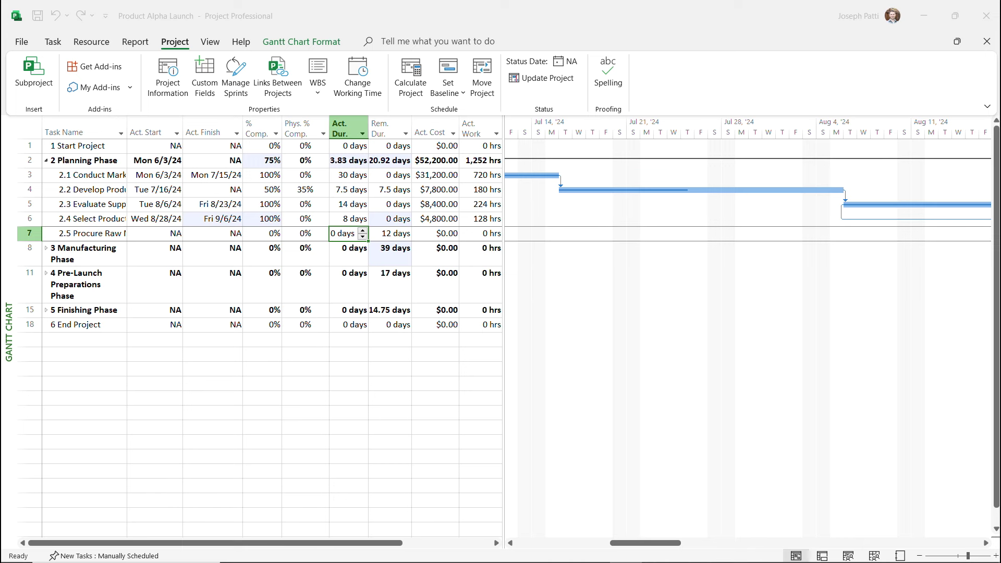
# Create a copy of the Tracking task table and name it "Tracking With my Baseline Values".
pyautogui.click(210, 42)
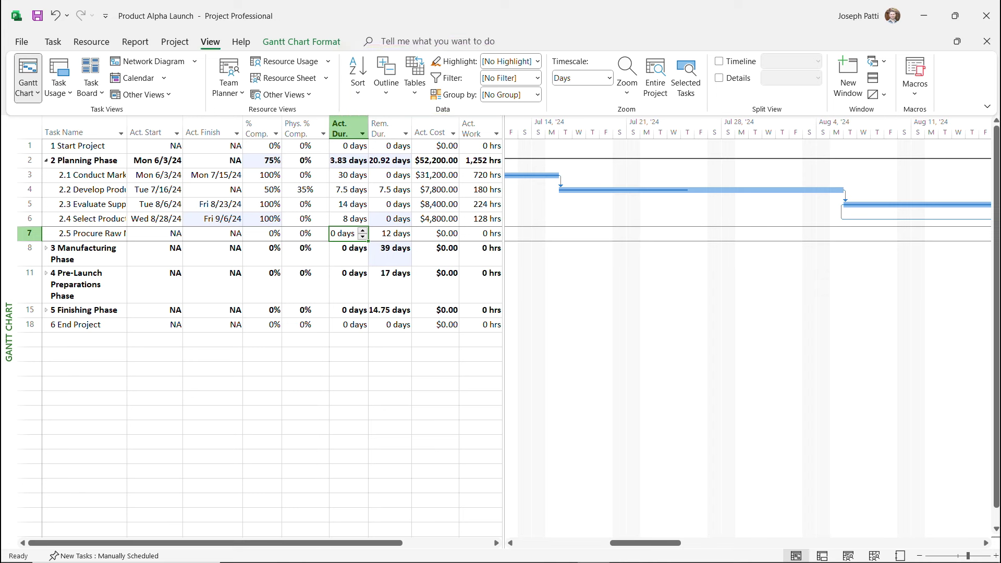
pyautogui.click(415, 78)
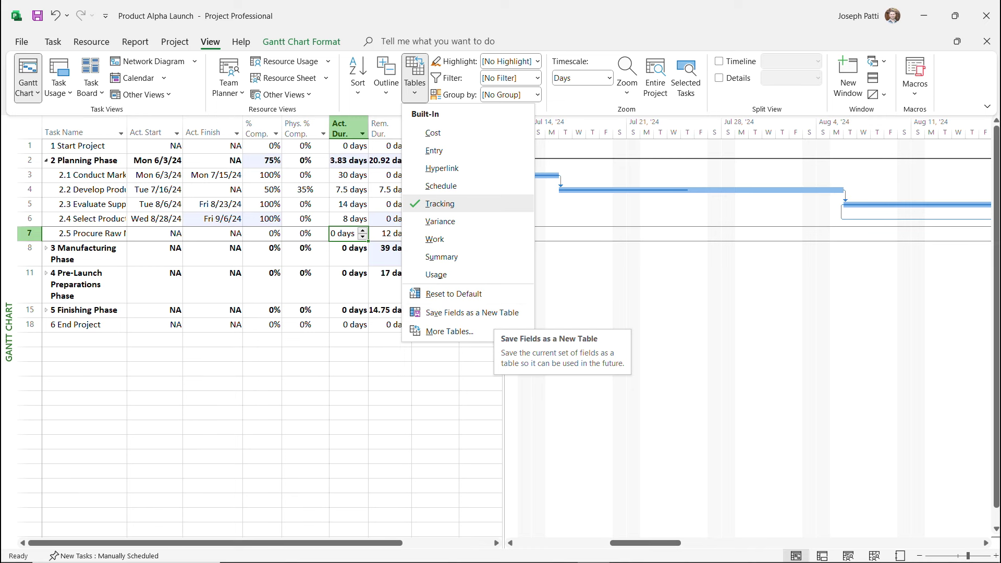
pyautogui.click(450, 331)
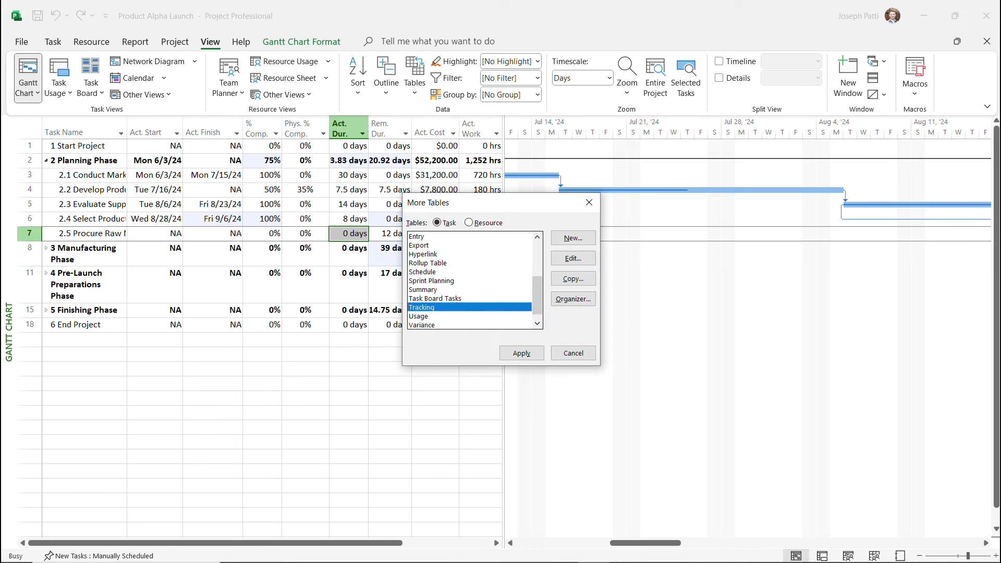
pyautogui.moveTo(462, 202); pyautogui.dragTo(362, 164)
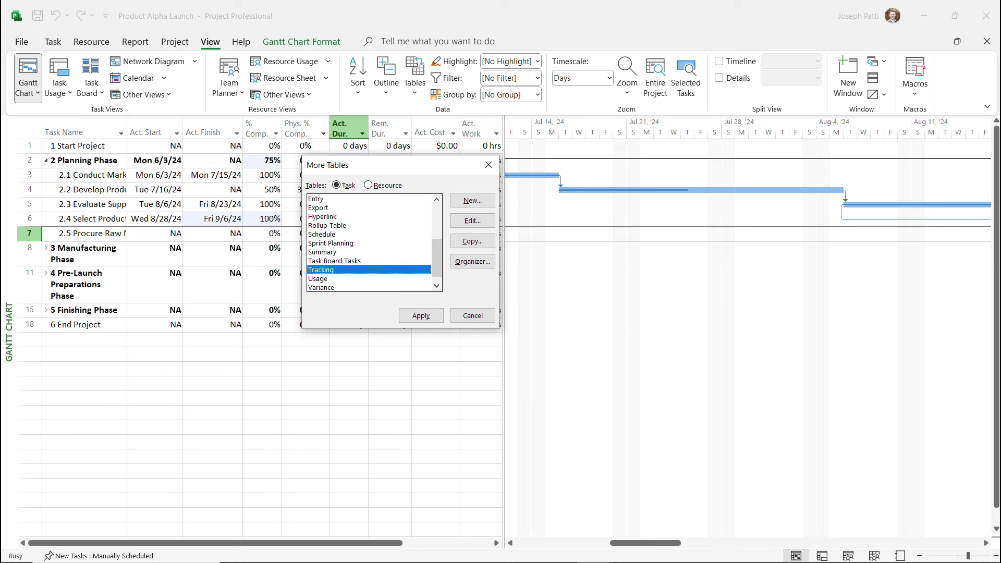
pyautogui.moveTo(437, 258); pyautogui.dragTo(436, 222)
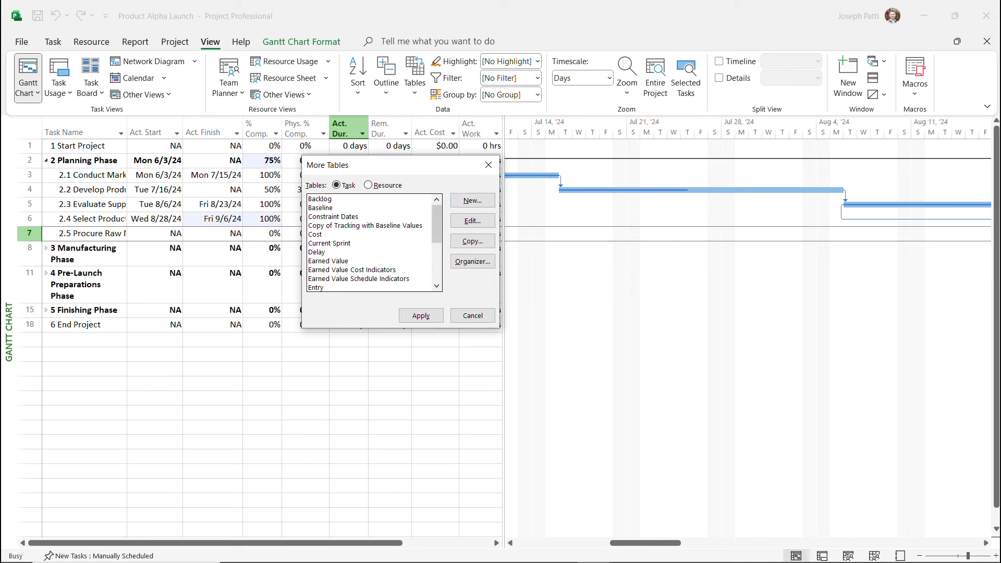
pyautogui.moveTo(437, 224); pyautogui.dragTo(437, 264)
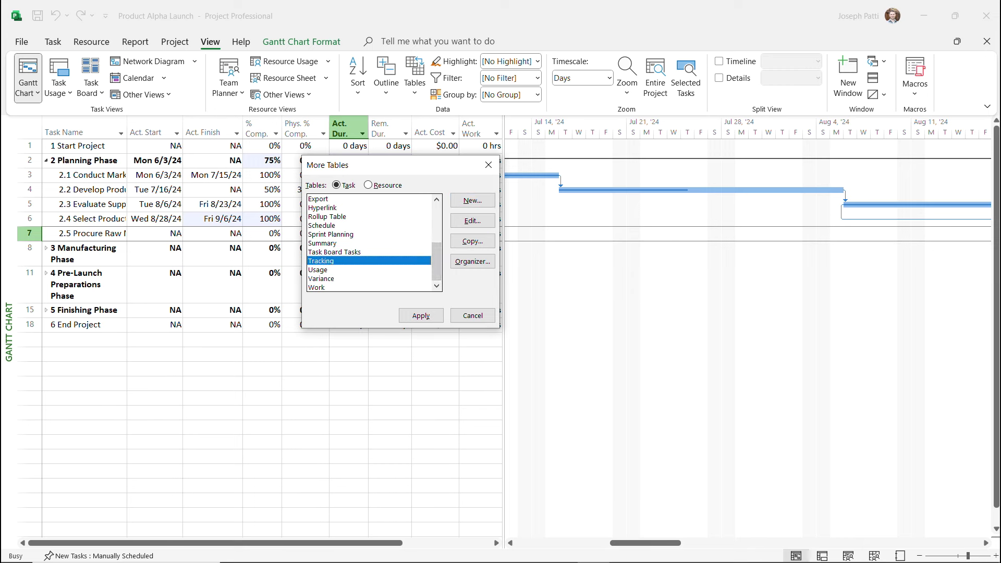
pyautogui.click(472, 241)
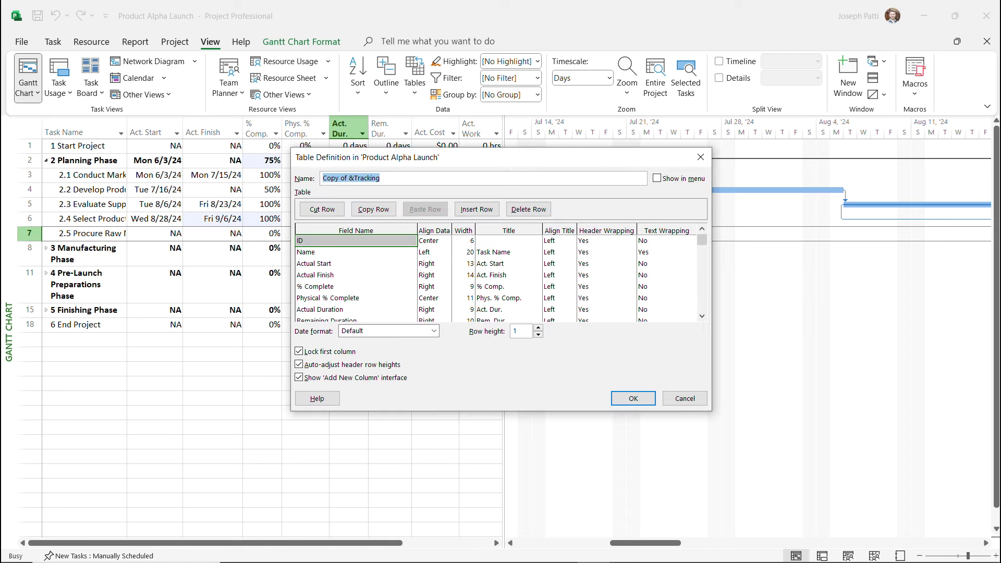
pyautogui.write('Tra')
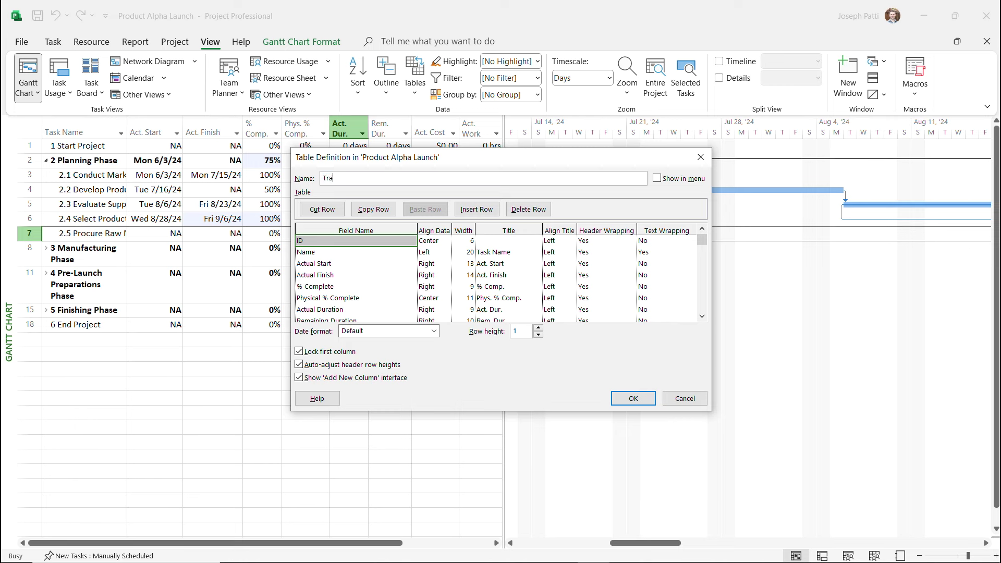
pyautogui.write('cking With my Baseline Values')
# Remove the Actual Cost and Actual Work fields from the new table definition.
pyautogui.moveTo(702, 240); pyautogui.dragTo(701, 240)
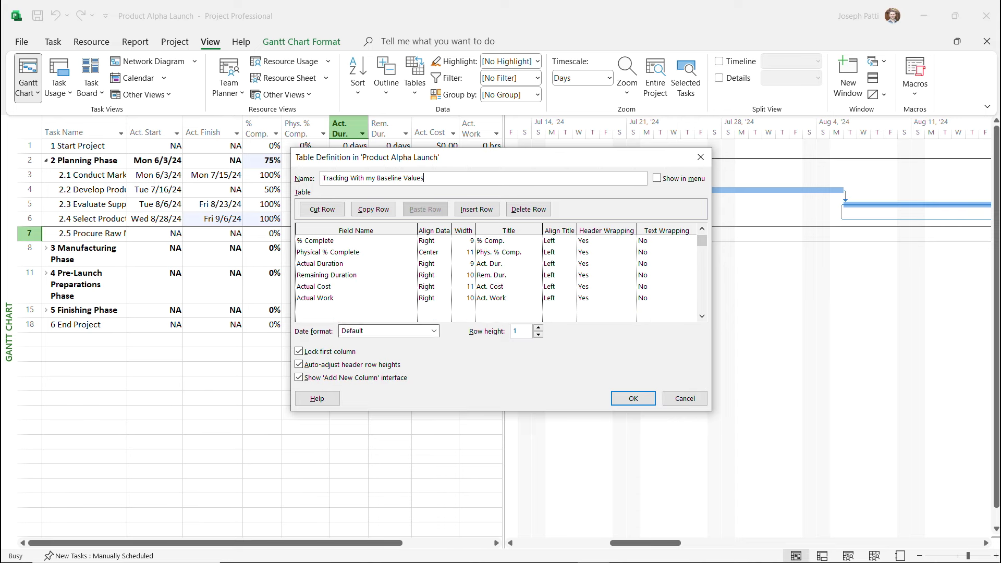
pyautogui.click(355, 298)
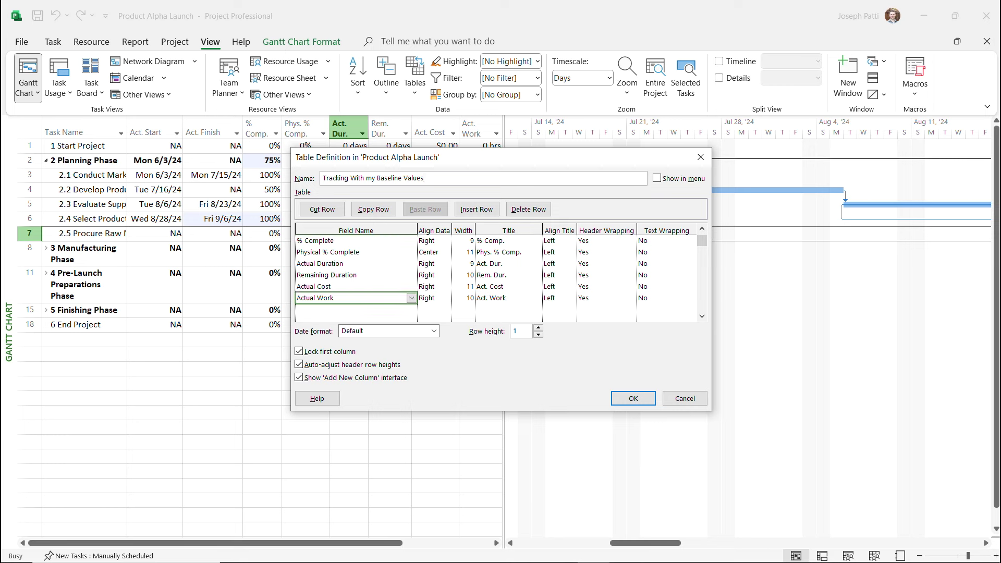
pyautogui.click(355, 286)
pyautogui.press('Delete')
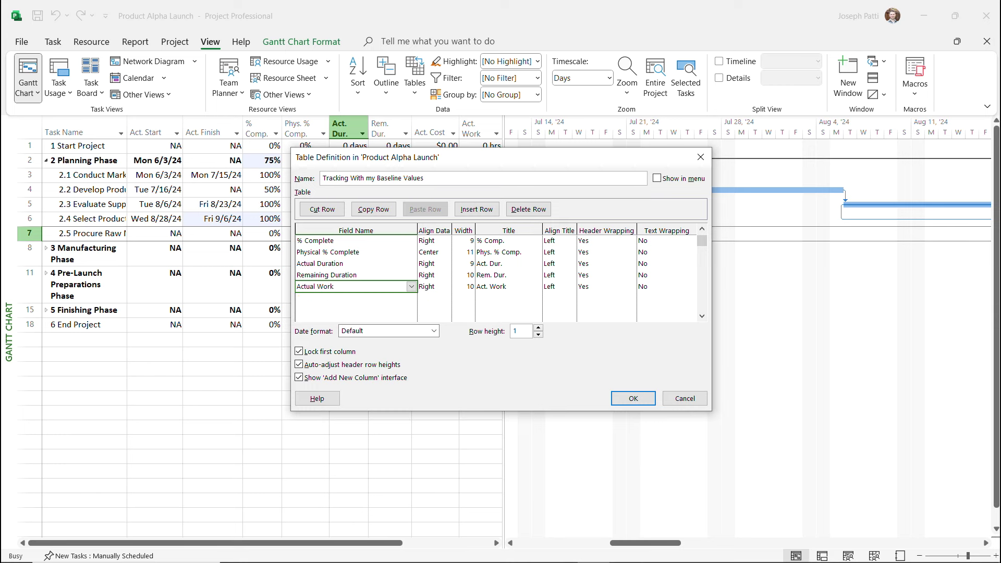
pyautogui.press('Delete')
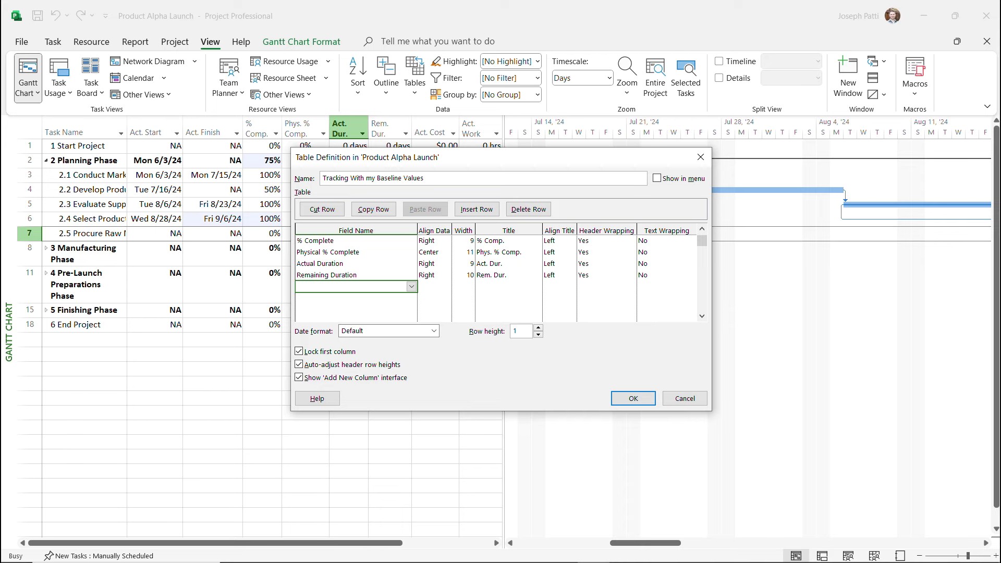
# Insert a Baseline Start field between Actual Start and Actual Finish in the table definition.
pyautogui.click(702, 228)
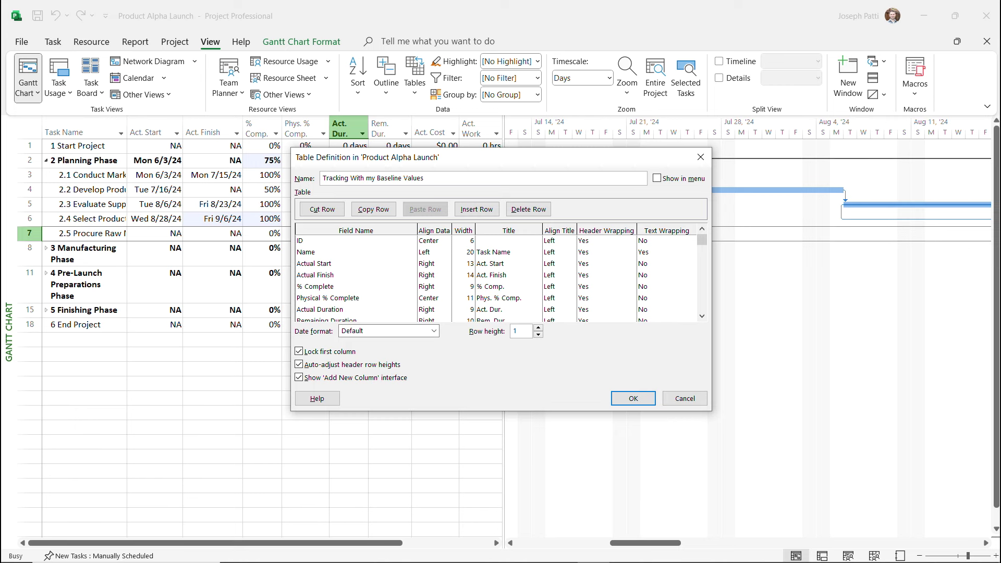
pyautogui.click(351, 276)
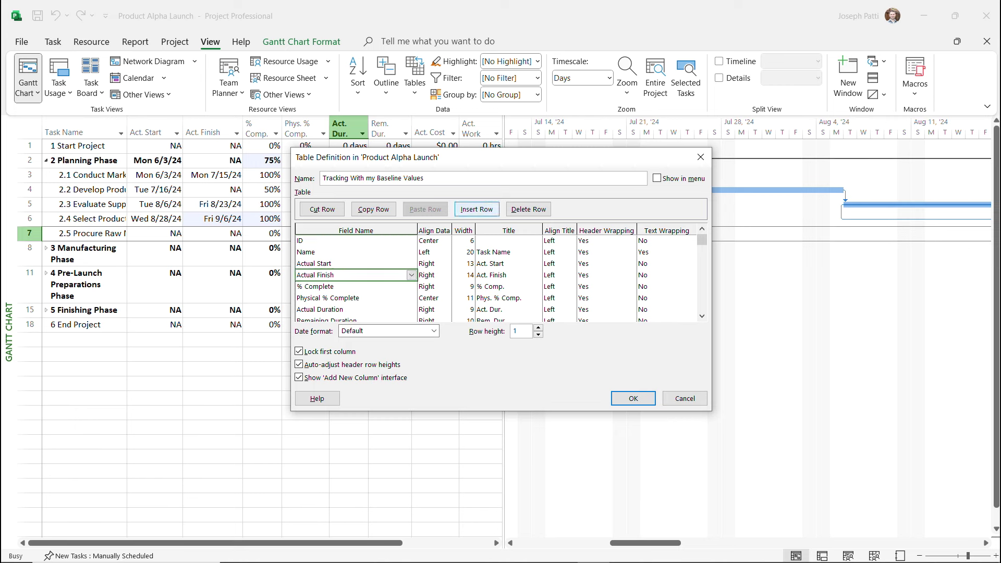
pyautogui.click(476, 209)
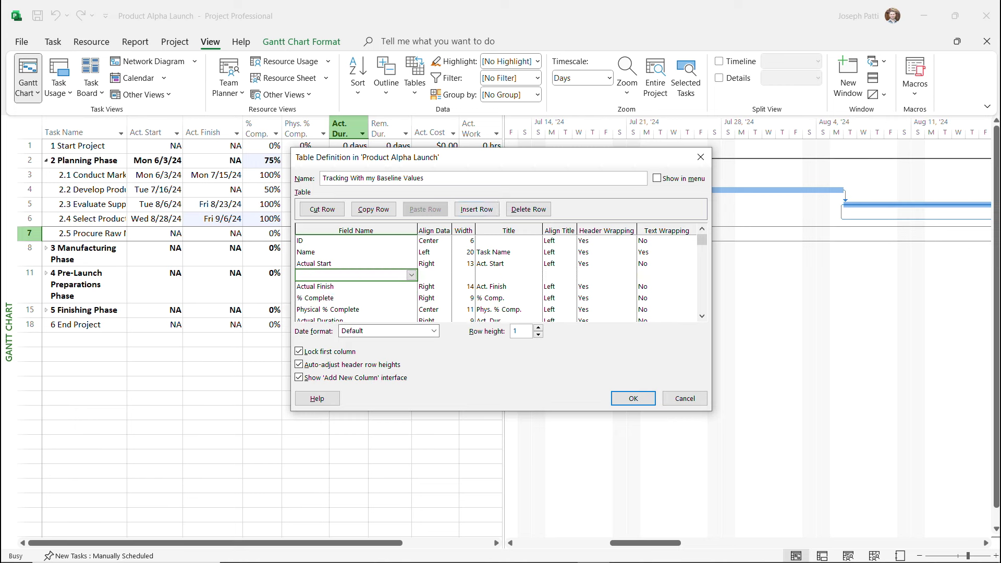
pyautogui.click(411, 275)
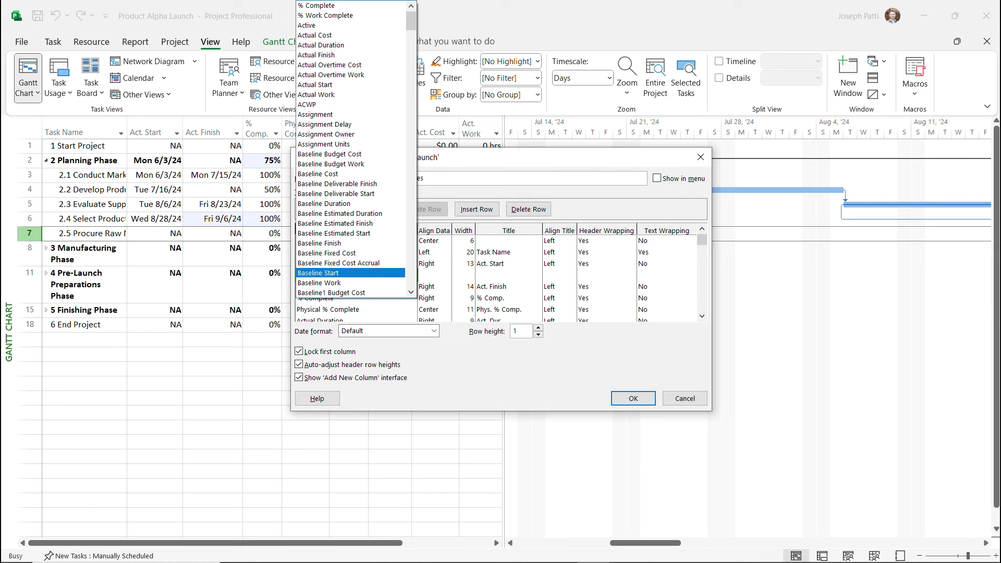
pyautogui.click(319, 273)
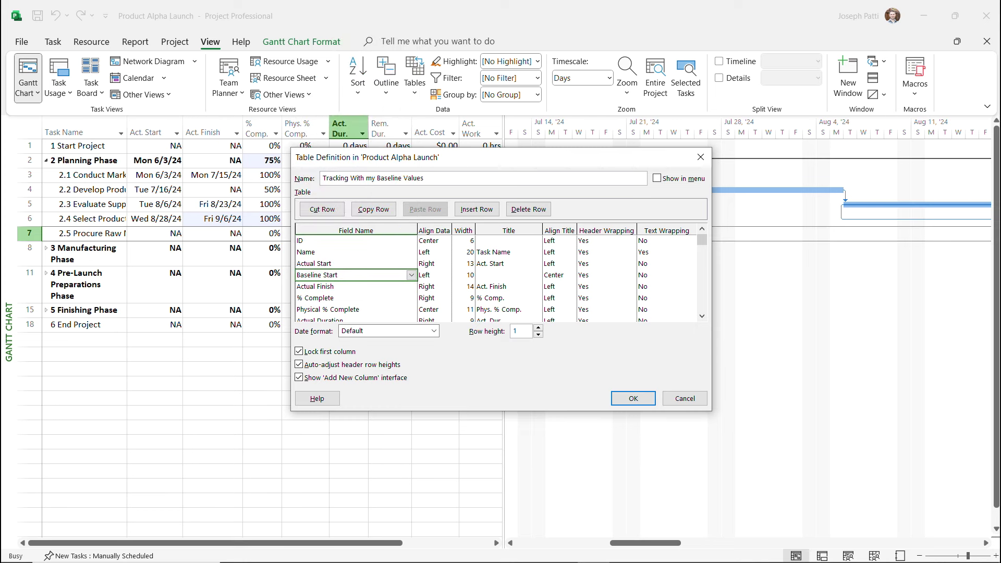
# Insert a Baseline Finish field between Actual Finish and % Complete in the table definition.
pyautogui.click(327, 298)
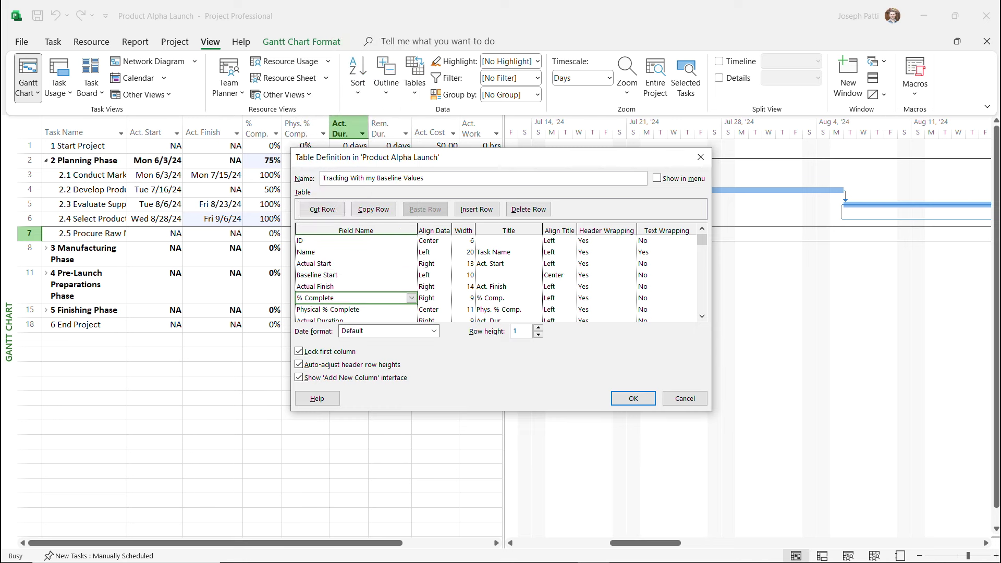
pyautogui.click(476, 209)
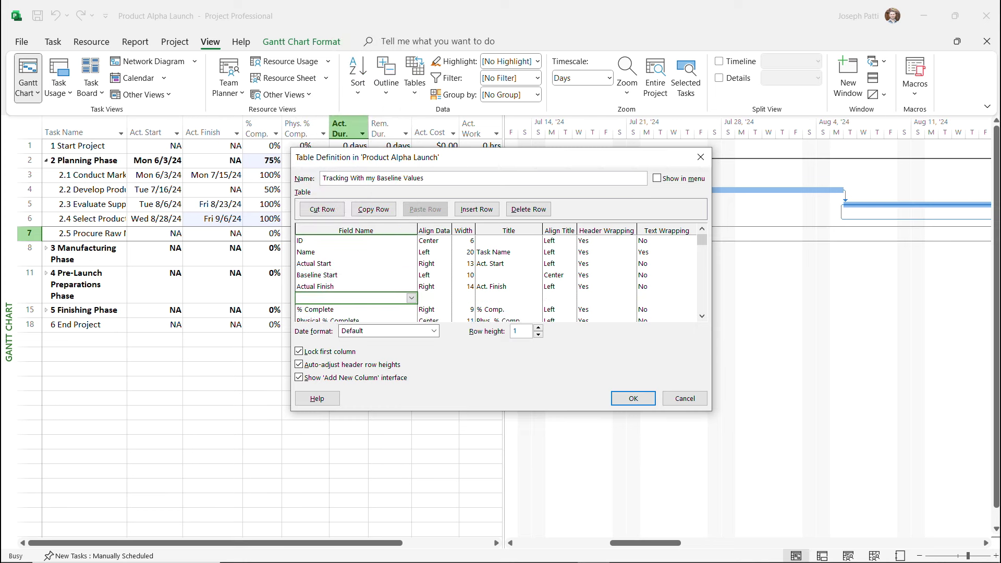
pyautogui.click(411, 298)
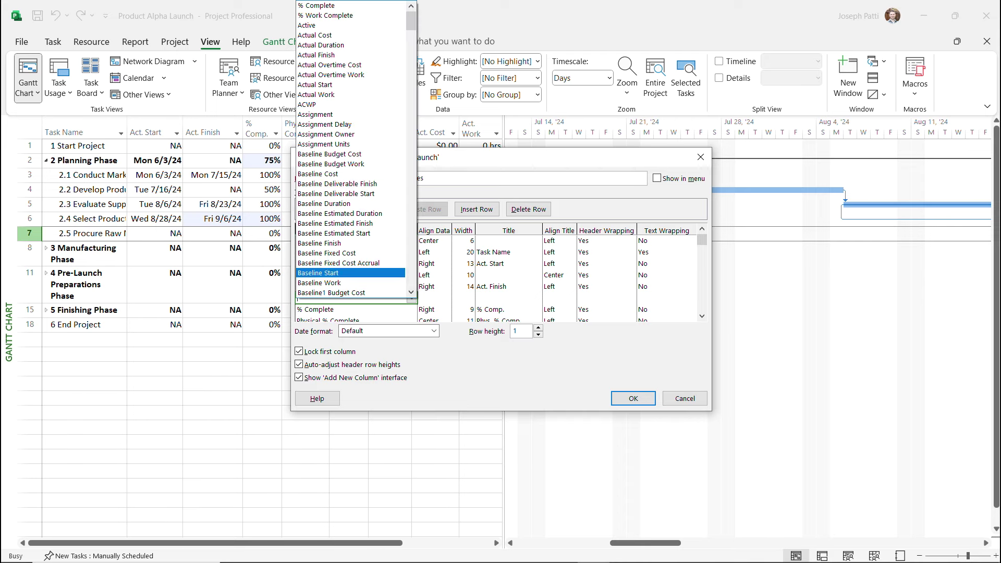
pyautogui.click(350, 243)
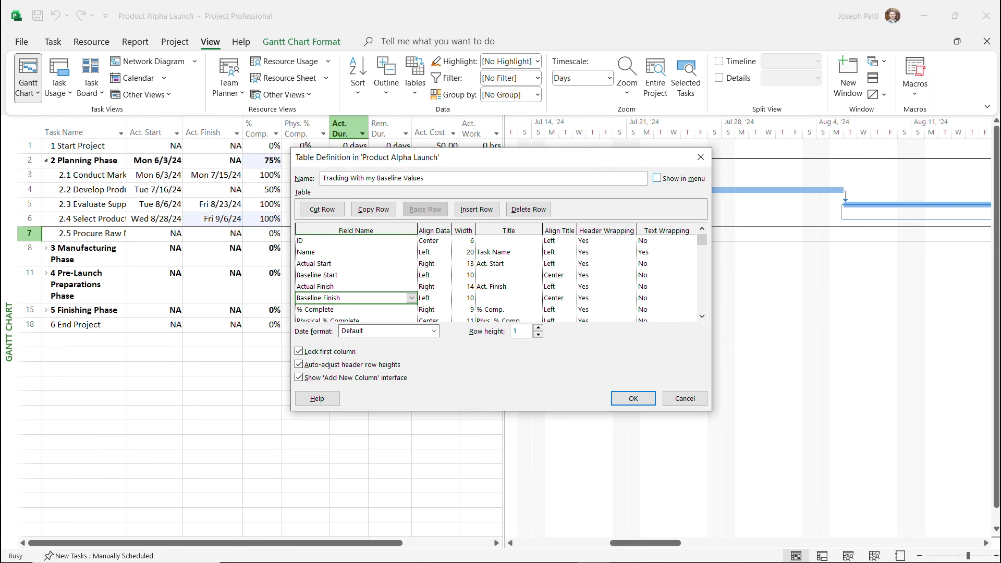
# Set the new table to show in the menu, save its definition, and close the list of tables.
pyautogui.click(656, 178)
pyautogui.click(633, 399)
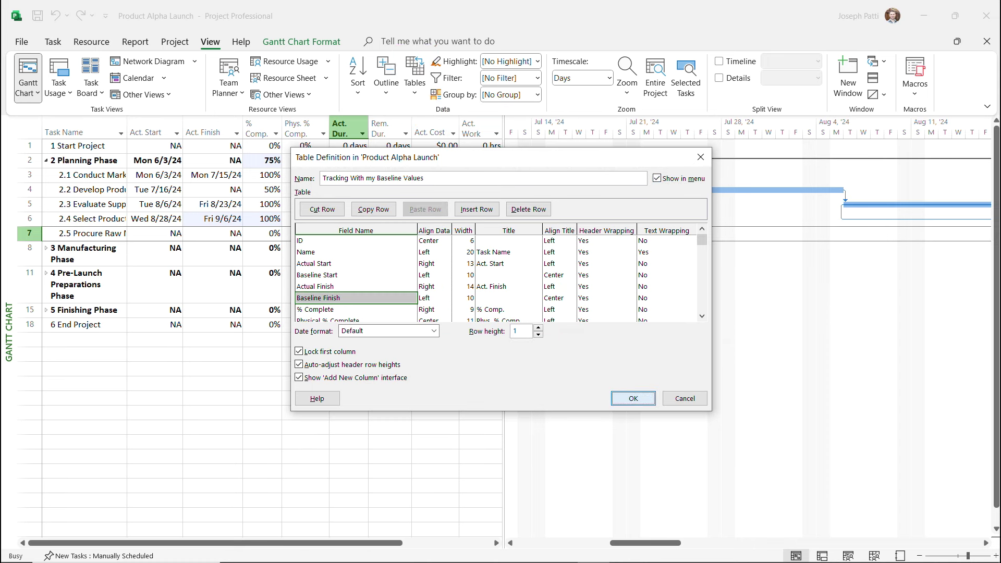
pyautogui.click(472, 316)
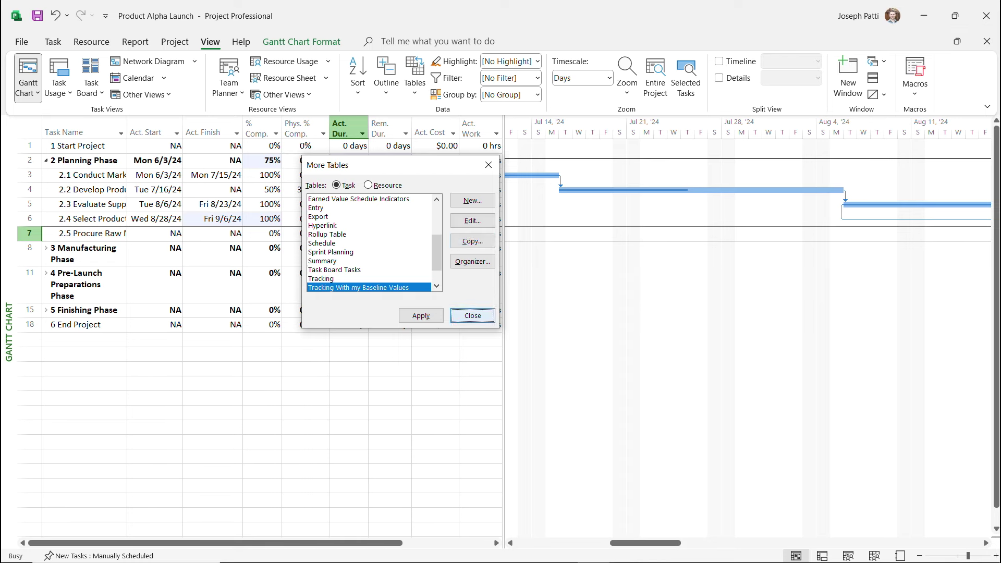
# Apply the "Tracking With my Baseline Values" table and fit the Act. Start, Baseline Start and Baseline Finish columns to their contents.
pyautogui.click(415, 76)
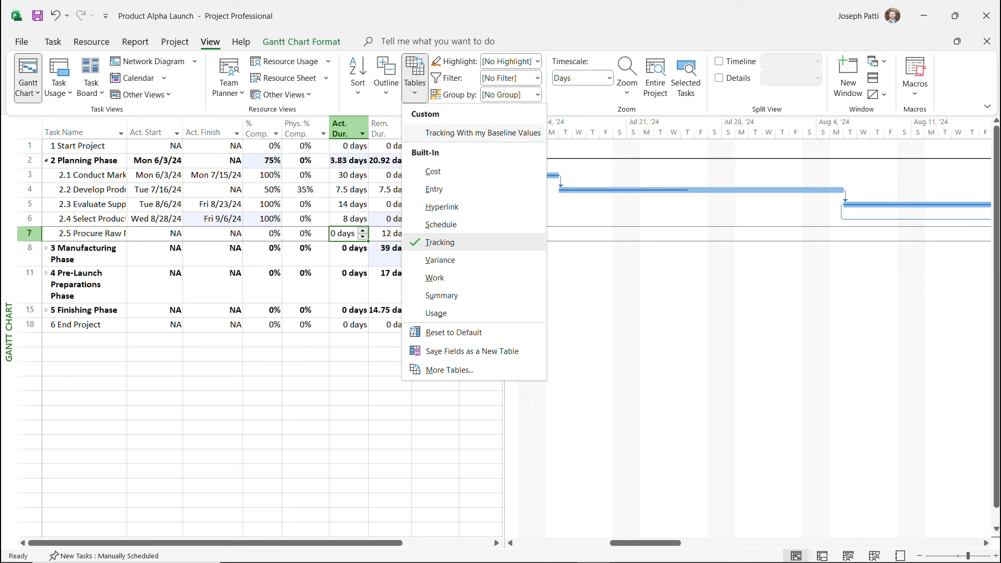
pyautogui.click(483, 132)
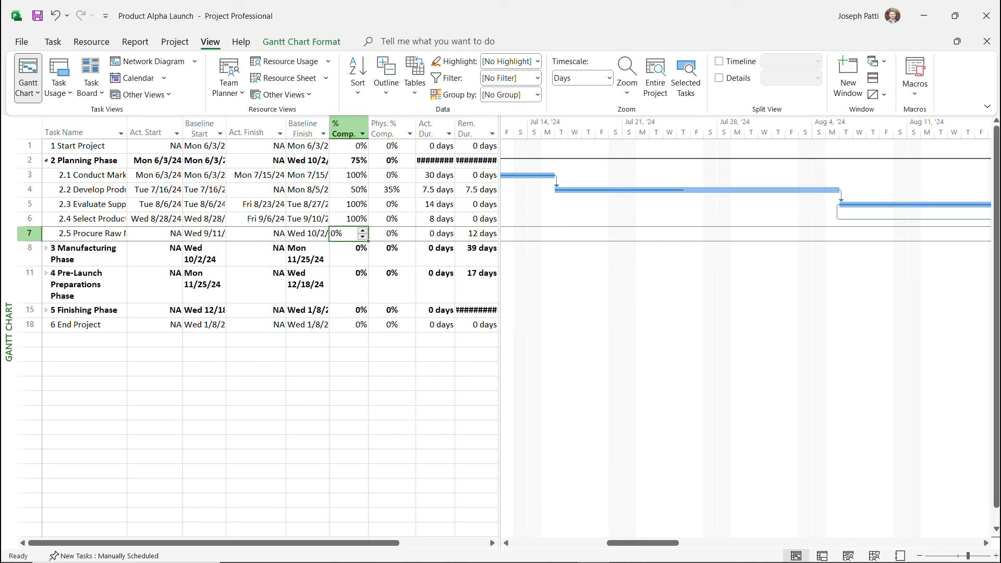
pyautogui.doubleClick(183, 130)
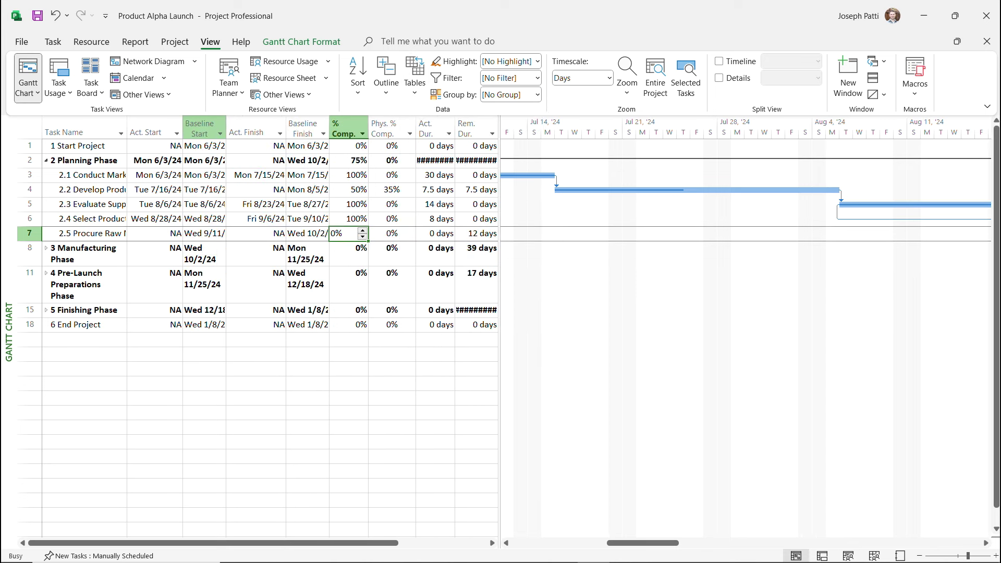
pyautogui.doubleClick(230, 130)
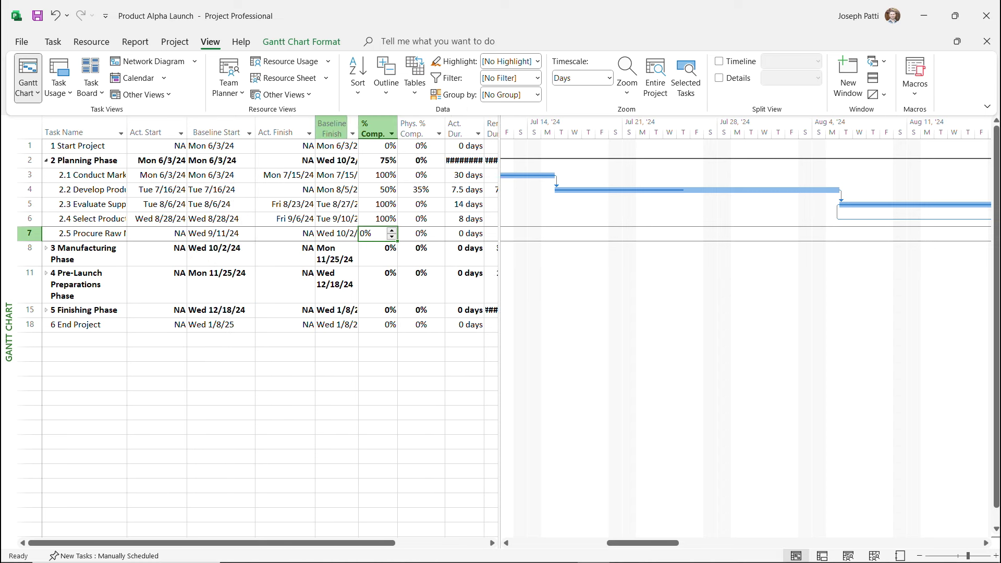
pyautogui.doubleClick(358, 129)
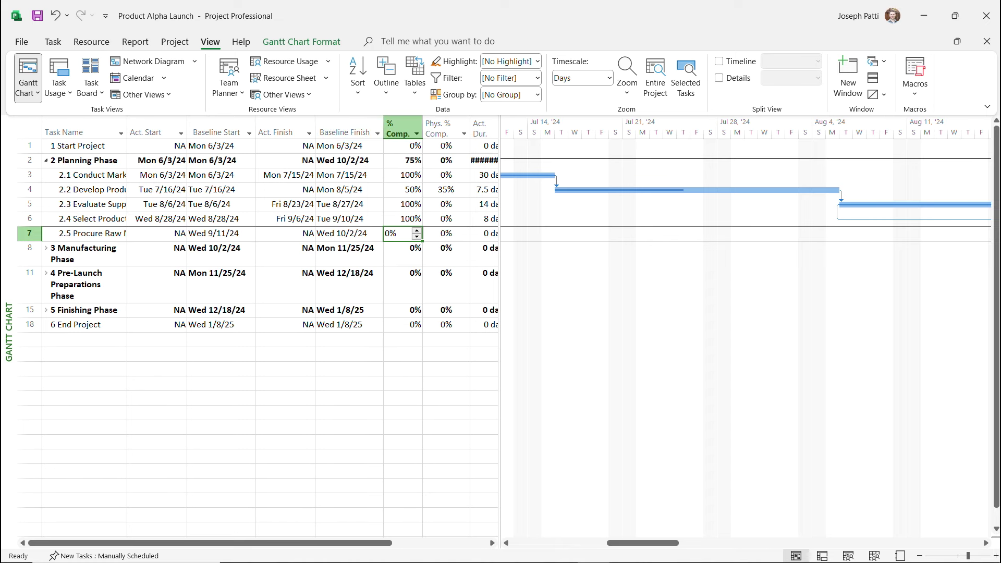
# Compare the actual finish dates of tasks 2.3 and 2.4 with their baseline finish dates.
pyautogui.click(284, 204)
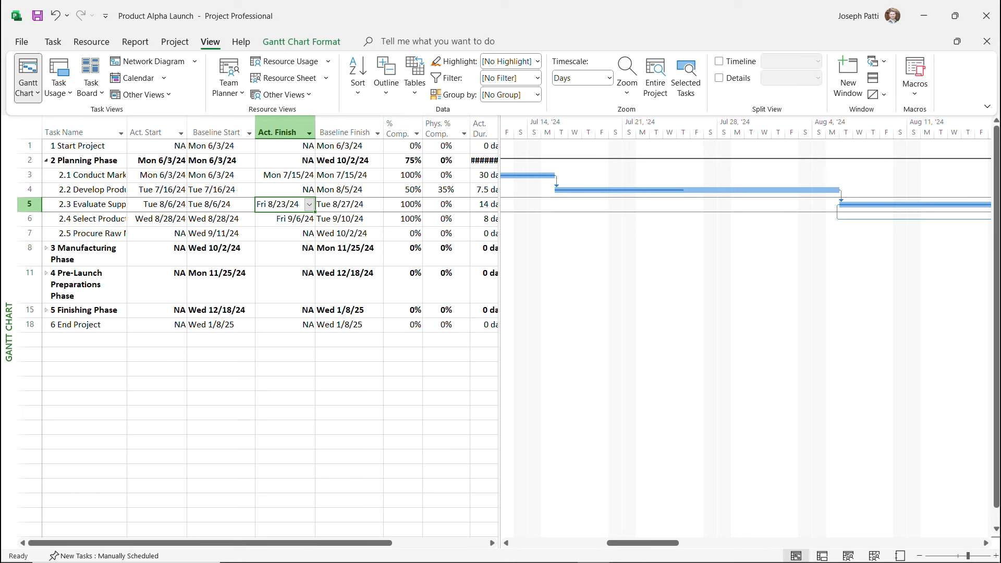
pyautogui.click(344, 205)
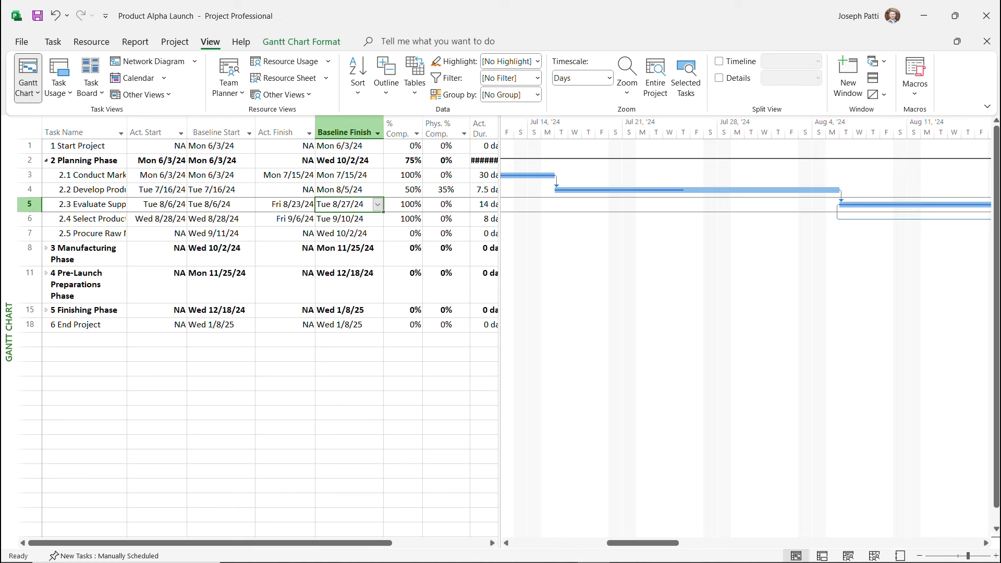
pyautogui.click(344, 219)
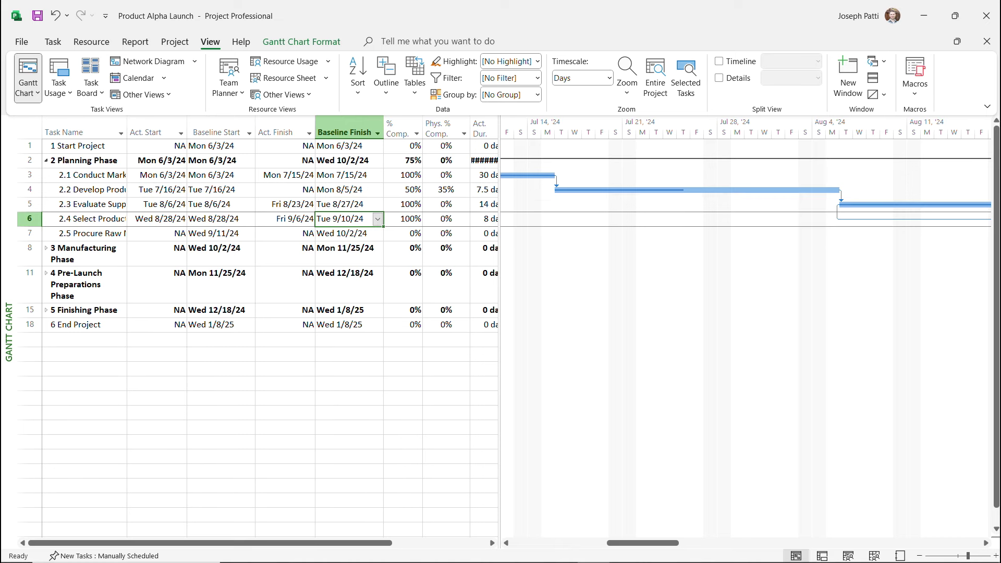
pyautogui.click(285, 219)
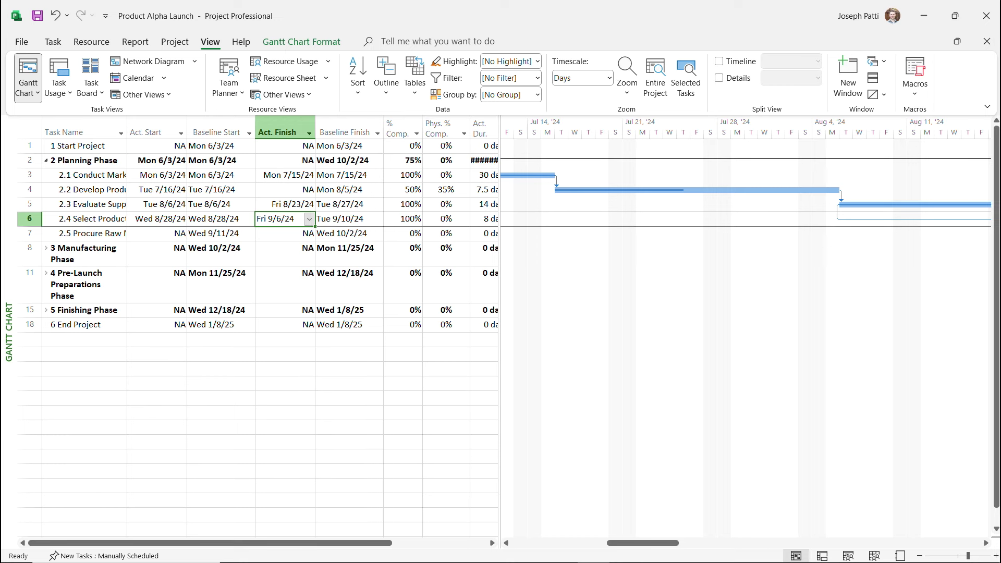
# Add a Baseline Cost column at the end of the tracking table, after Remaining Duration.
pyautogui.moveTo(208, 542); pyautogui.dragTo(257, 542)
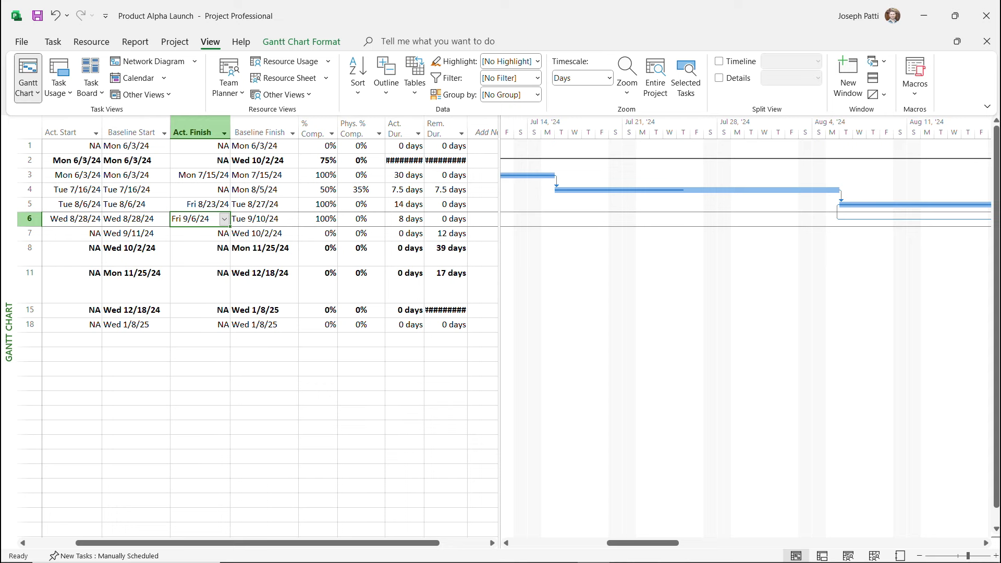
pyautogui.click(491, 543)
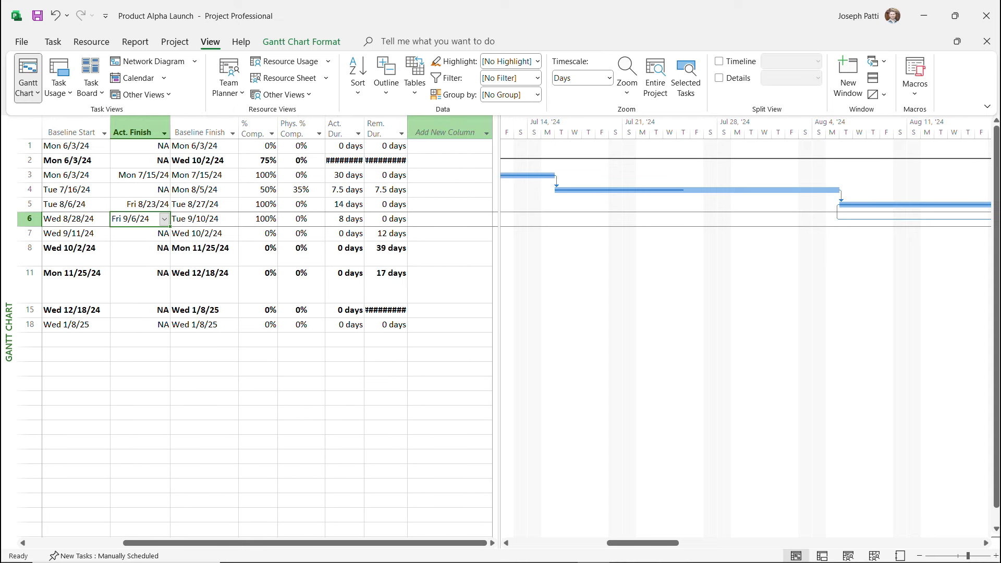
pyautogui.click(445, 133)
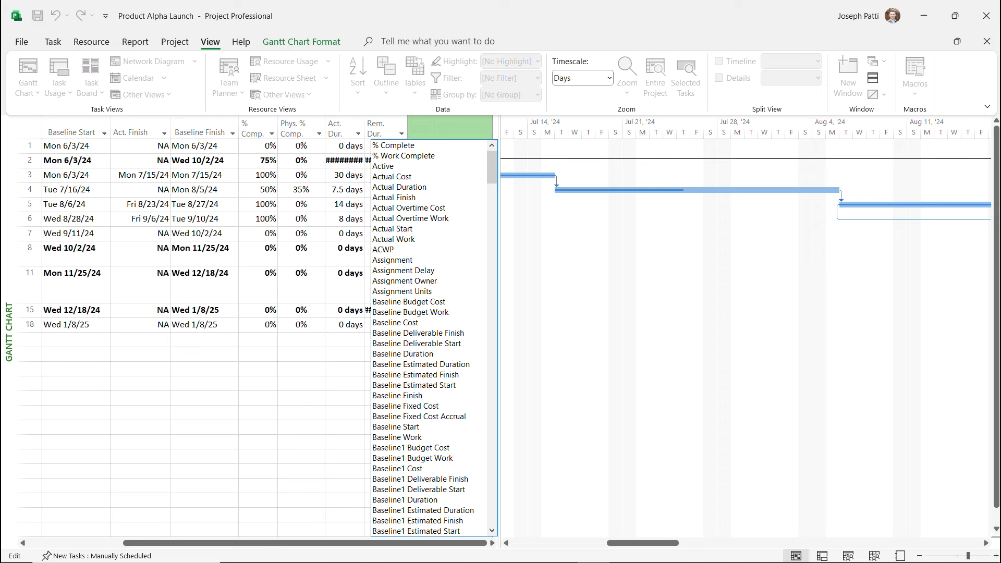
pyautogui.click(395, 323)
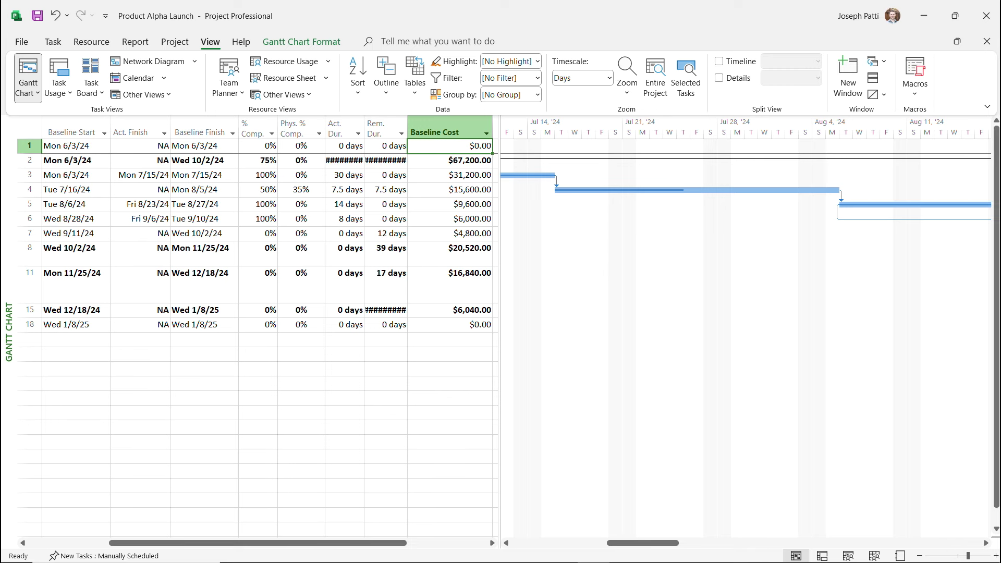
# Copy "Tracking With my Baseline Values" from the project to Global.MPT with the Organizer, replacing the existing table, check the global list, and close the Organizer.
pyautogui.click(414, 78)
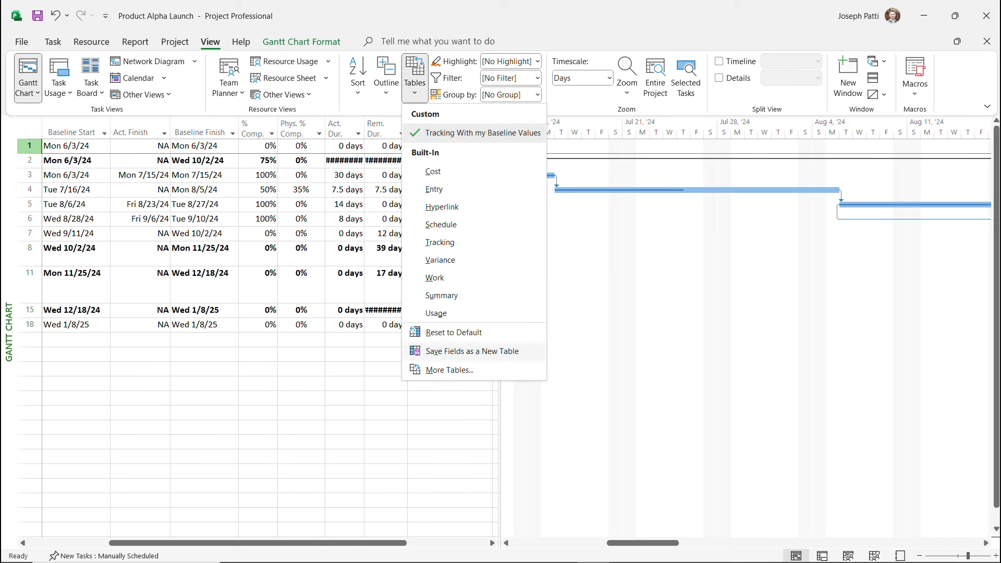
pyautogui.click(452, 370)
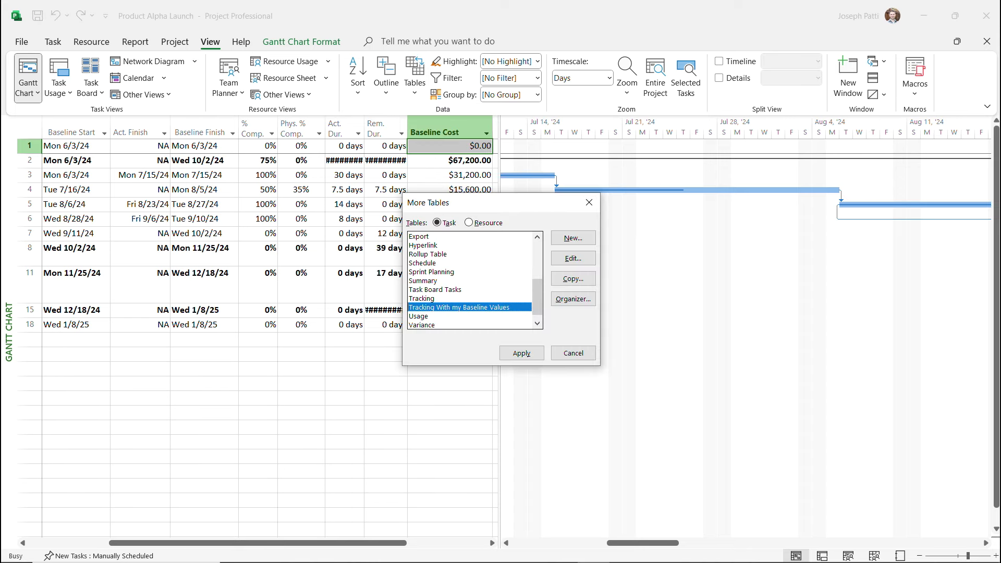
pyautogui.moveTo(495, 202); pyautogui.dragTo(373, 198)
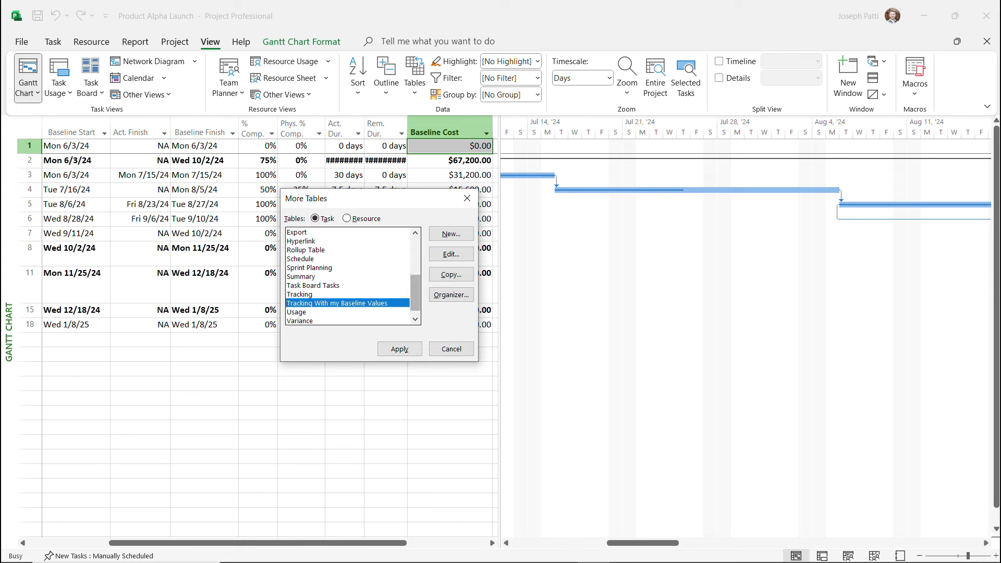
pyautogui.click(451, 295)
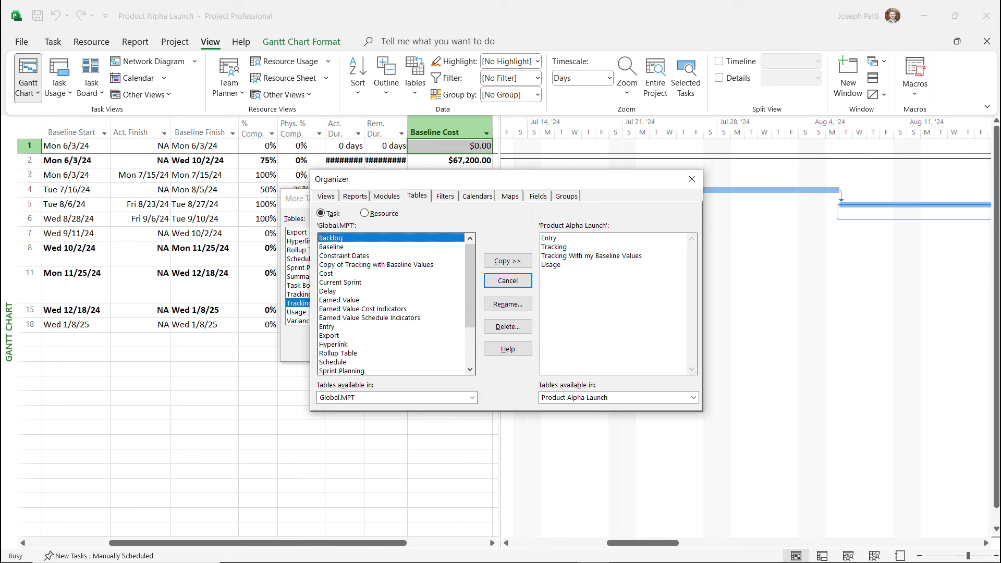
pyautogui.moveTo(514, 181); pyautogui.dragTo(452, 157)
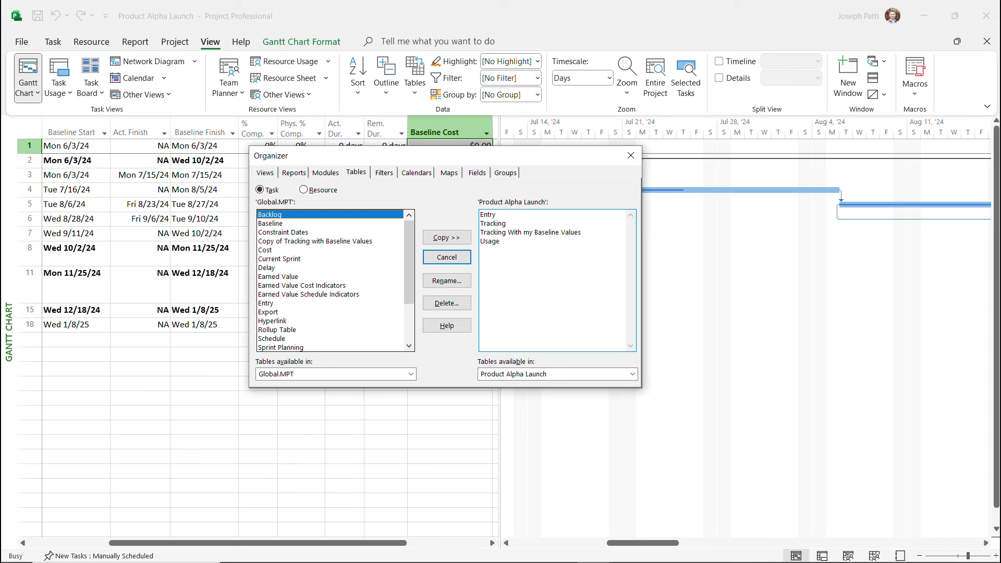
pyautogui.click(530, 233)
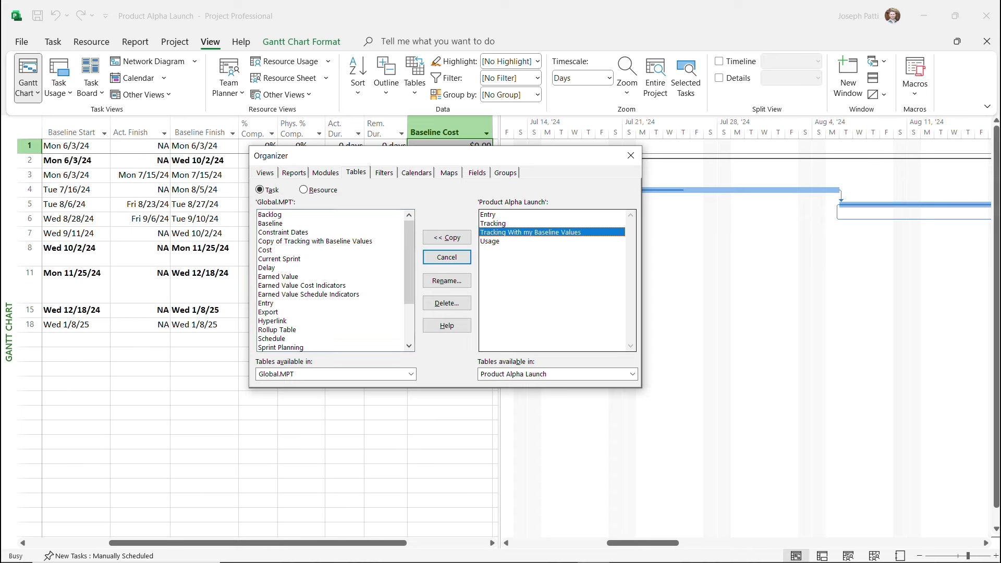
pyautogui.click(447, 237)
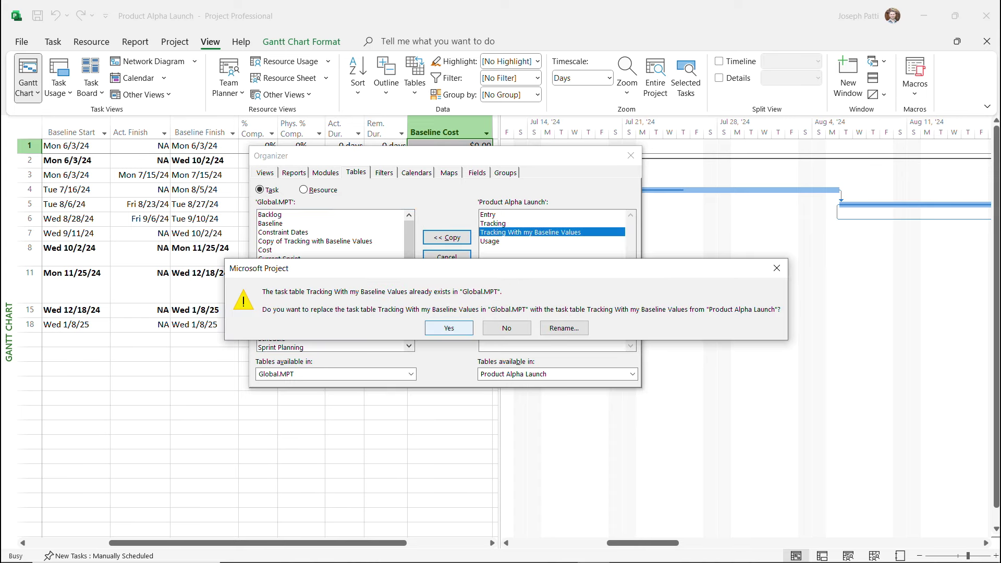
pyautogui.click(448, 328)
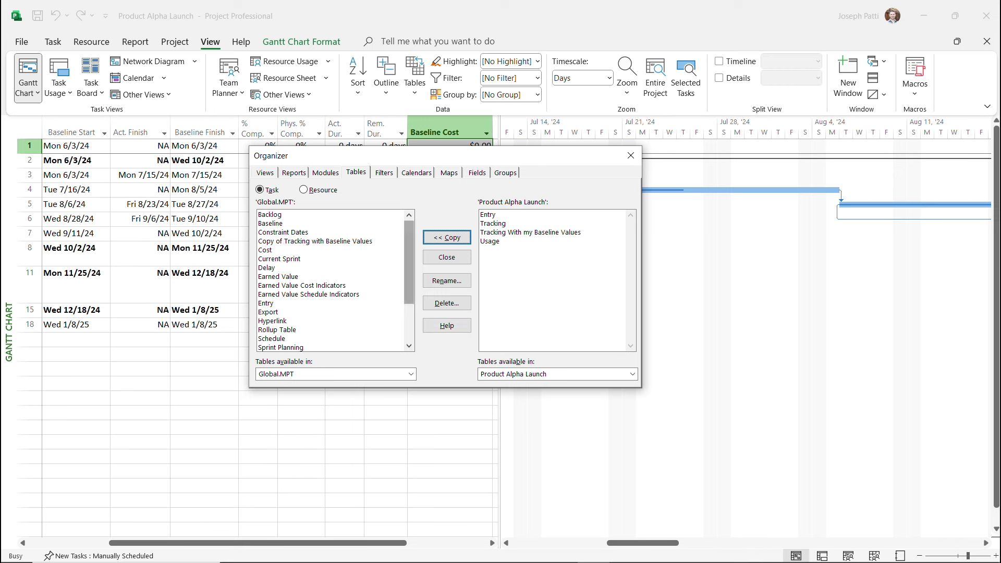
pyautogui.moveTo(409, 282); pyautogui.dragTo(409, 319)
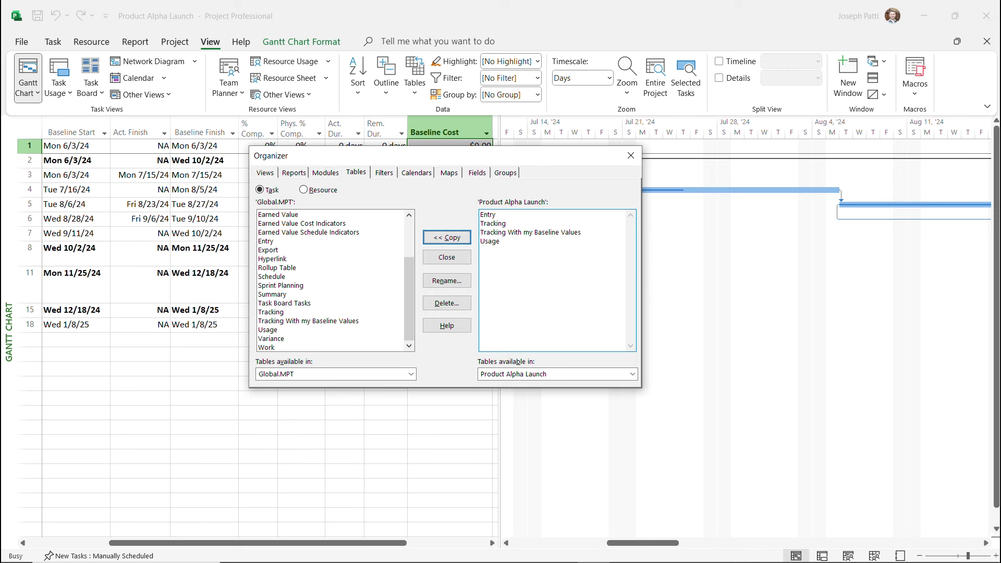
pyautogui.click(630, 155)
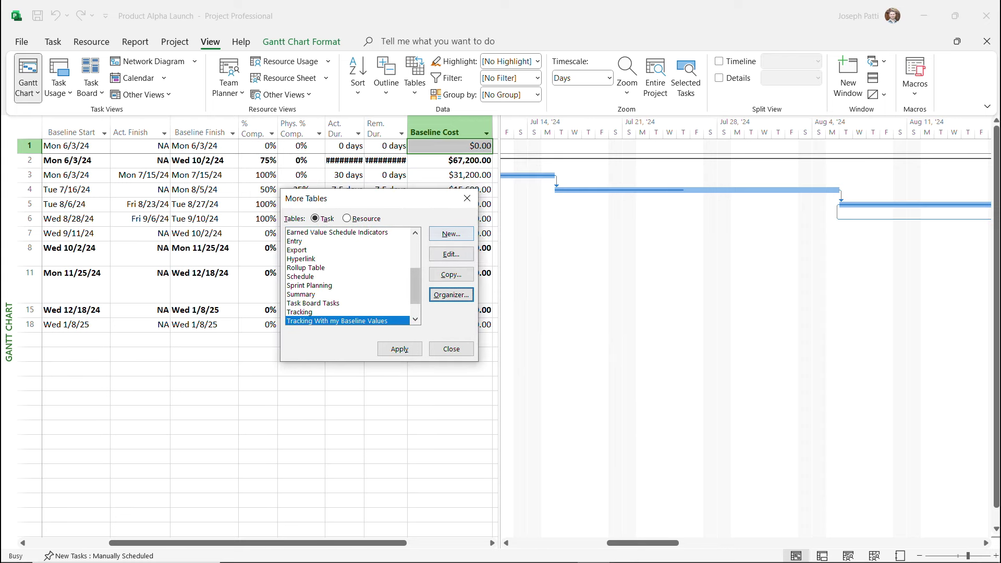
pyautogui.click(450, 234)
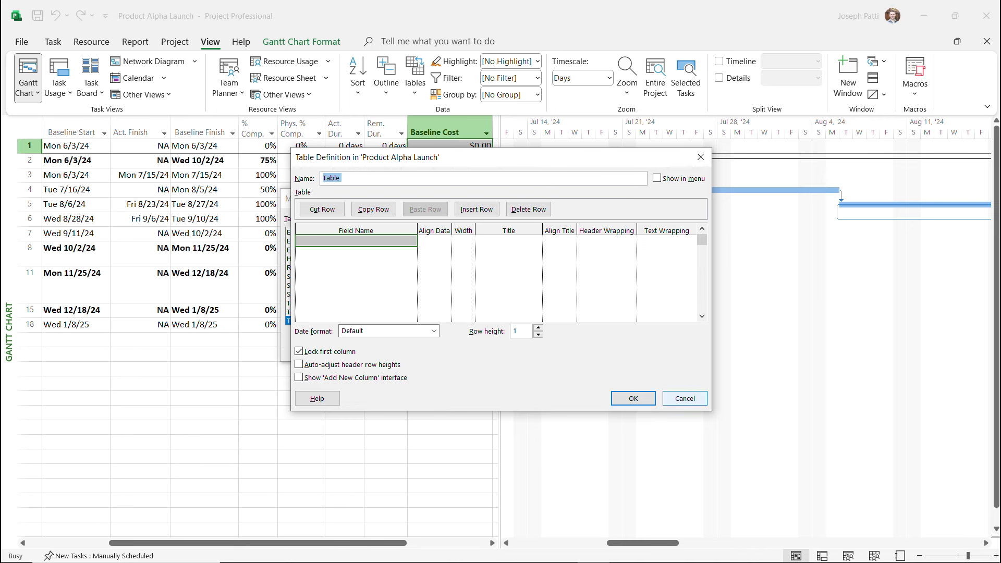
pyautogui.click(684, 398)
pyautogui.click(451, 348)
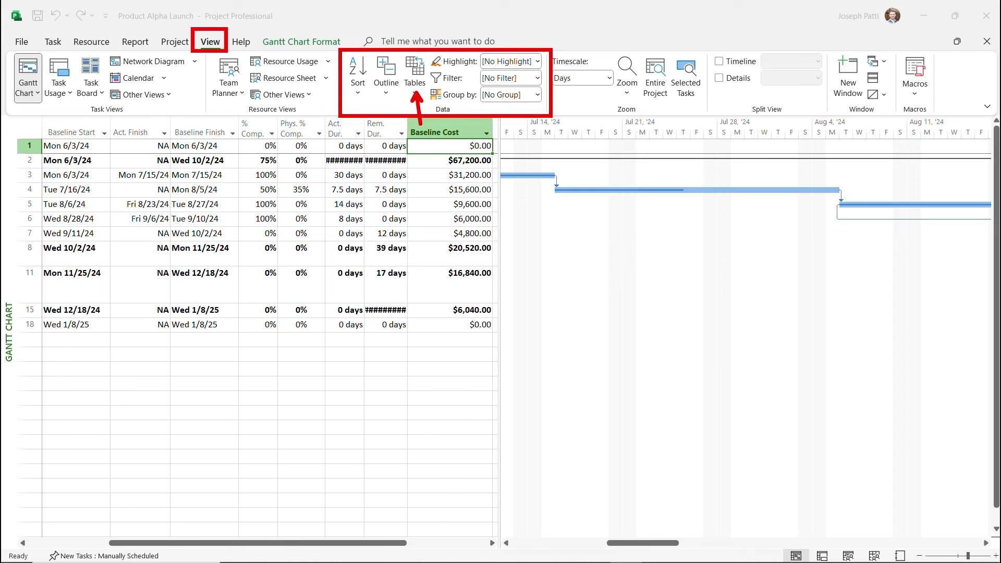
# Apply the Entry table and widen the table area to show every column through Resource Names.
pyautogui.click(414, 78)
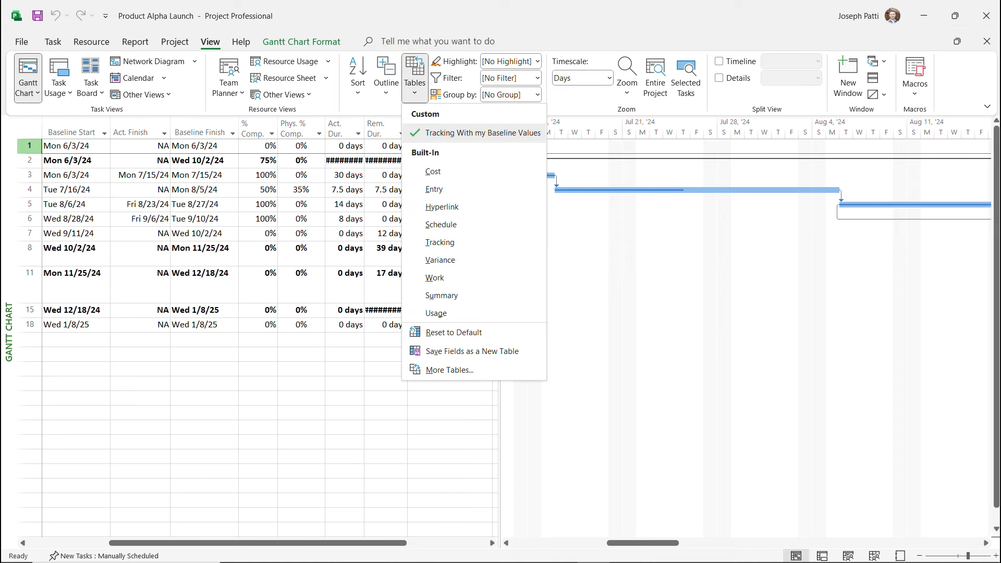
pyautogui.click(434, 189)
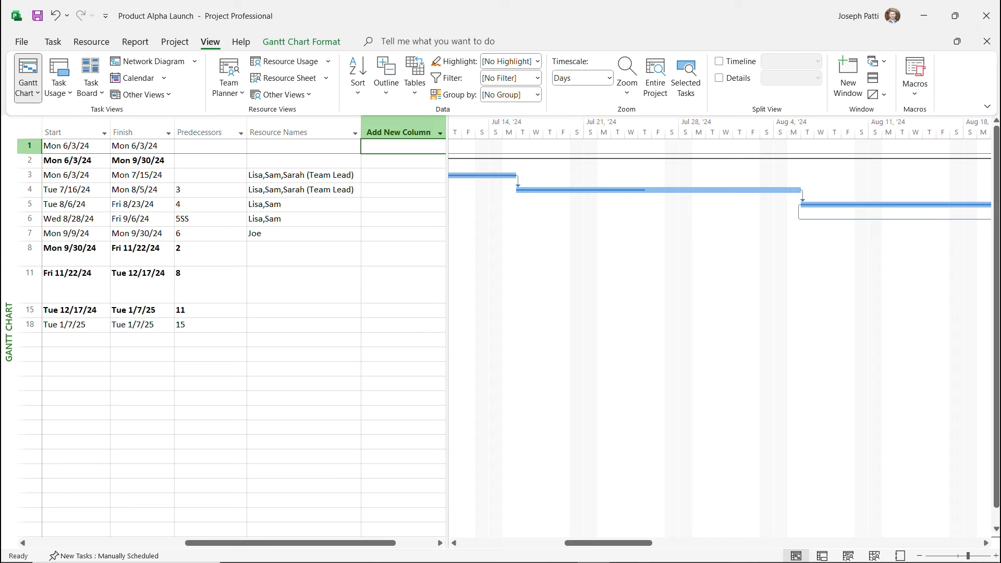
pyautogui.moveTo(290, 543); pyautogui.dragTo(134, 542)
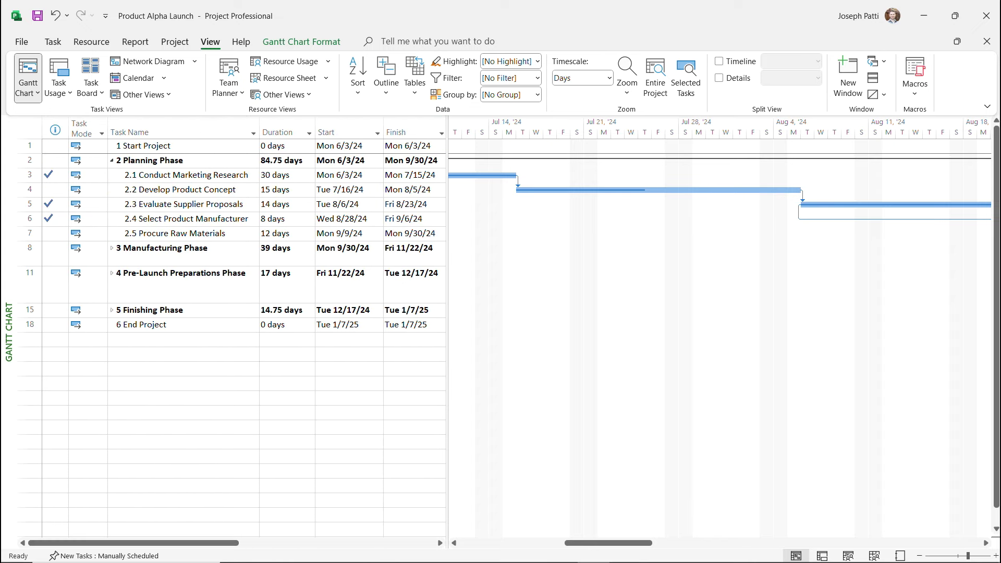
pyautogui.moveTo(447, 365); pyautogui.dragTo(635, 365)
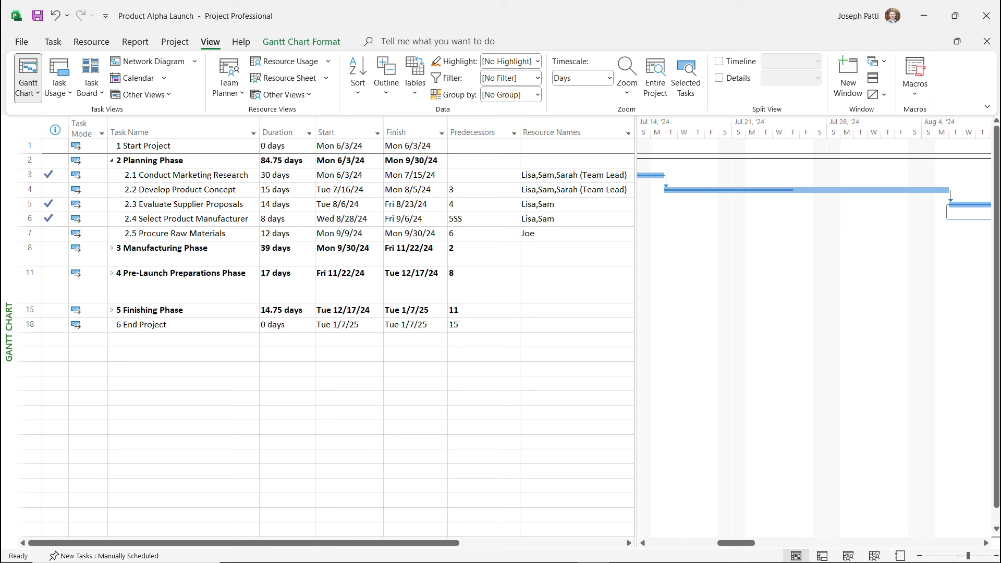
pyautogui.click(344, 146)
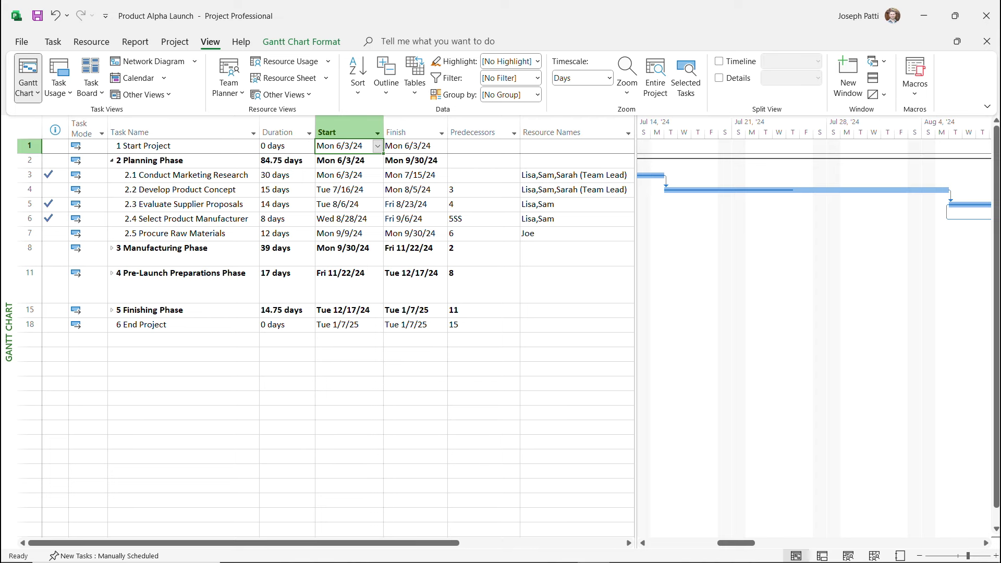
pyautogui.click(175, 42)
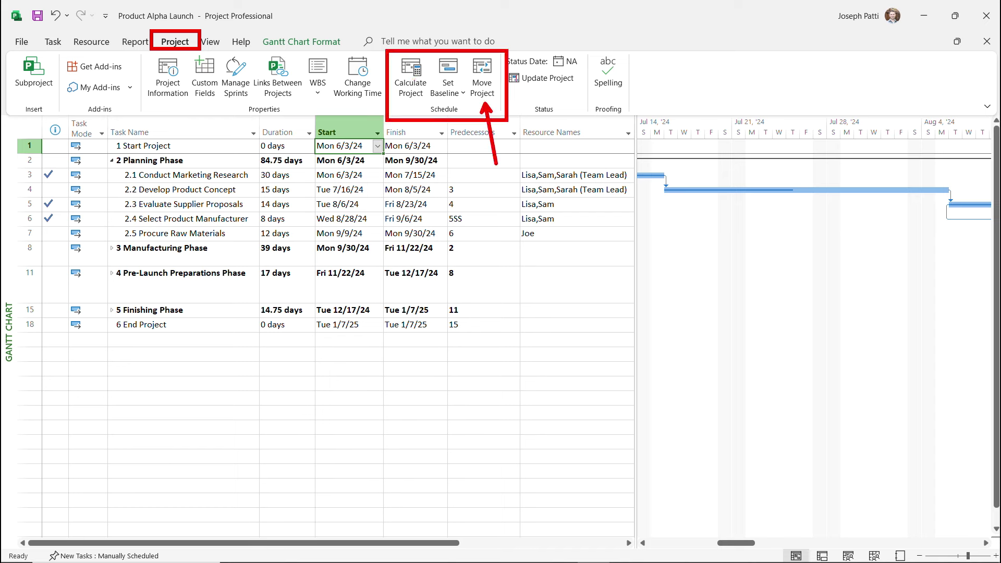
pyautogui.click(481, 79)
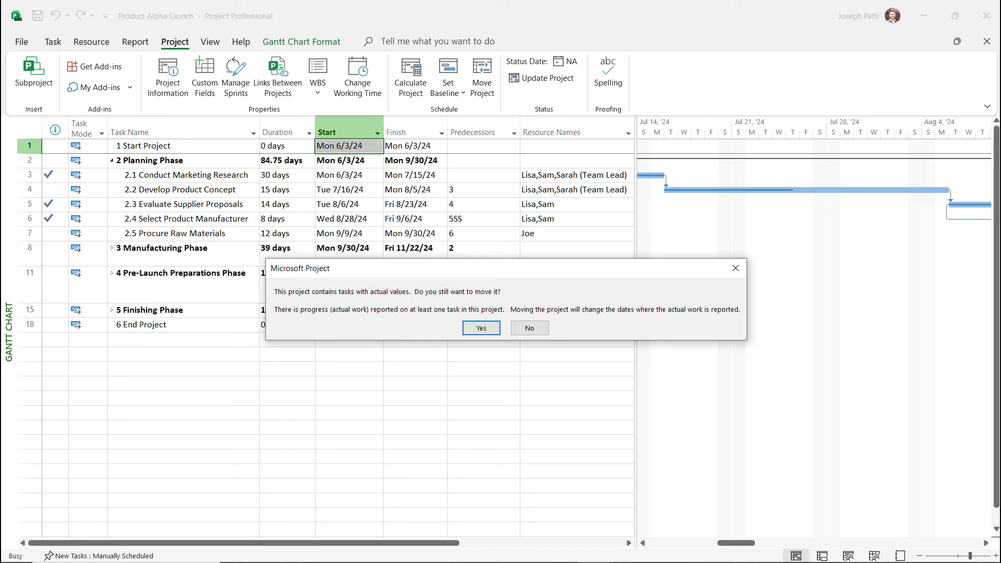
pyautogui.moveTo(500, 269); pyautogui.dragTo(474, 189)
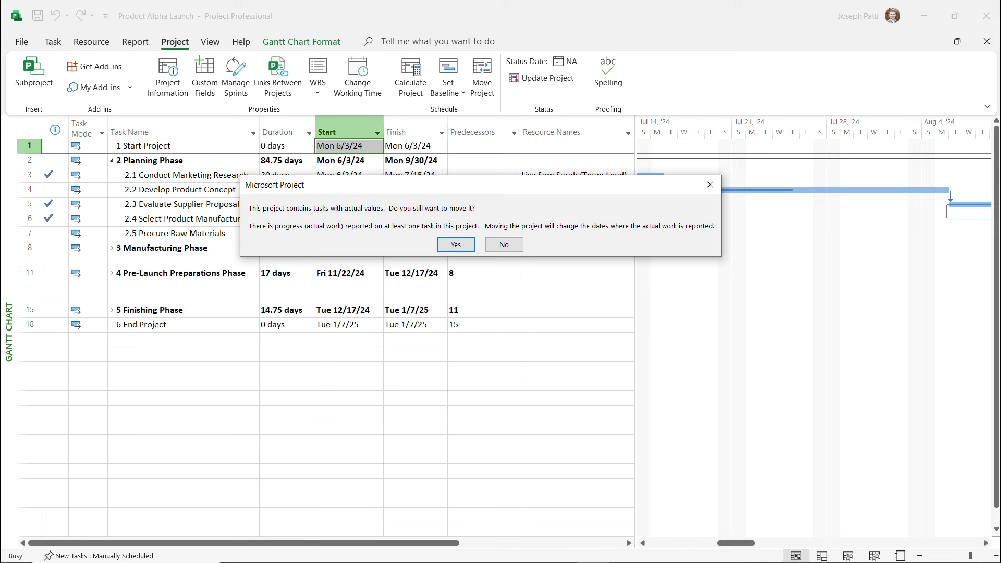
pyautogui.moveTo(370, 186); pyautogui.dragTo(356, 293)
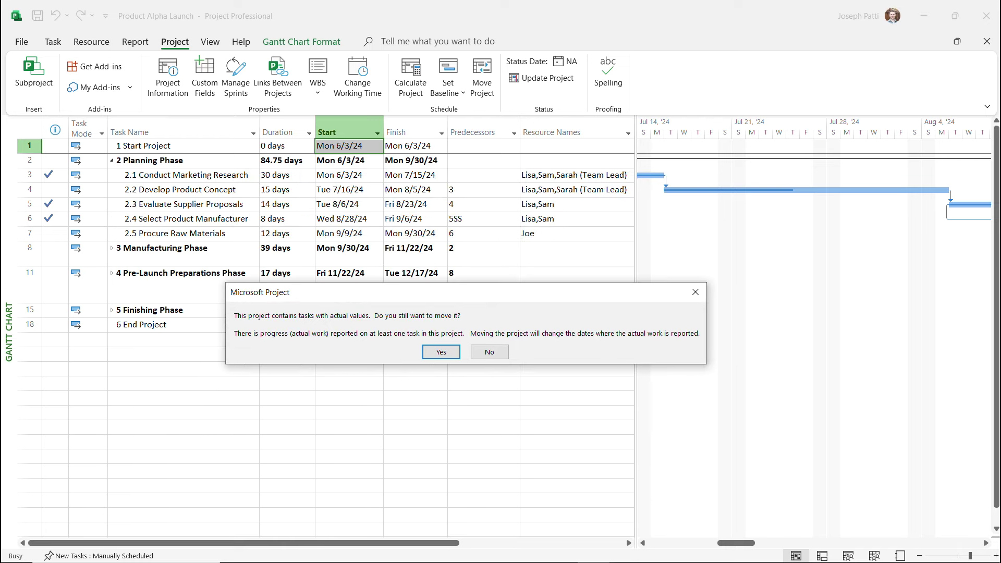
pyautogui.click(695, 292)
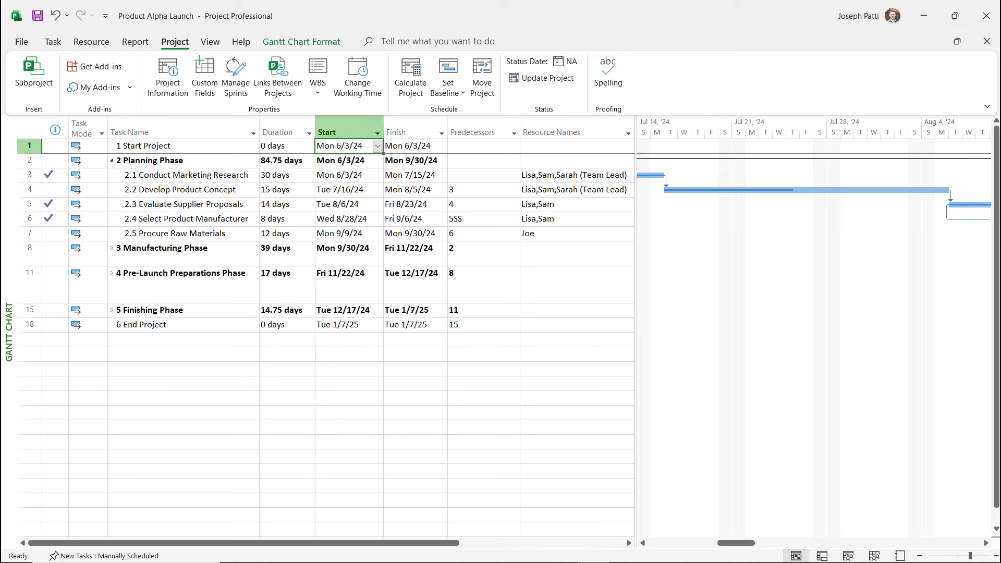
# Reset the progress of planning tasks 2.1 through 2.5 to 0% complete.
pyautogui.moveTo(183, 175); pyautogui.dragTo(183, 233)
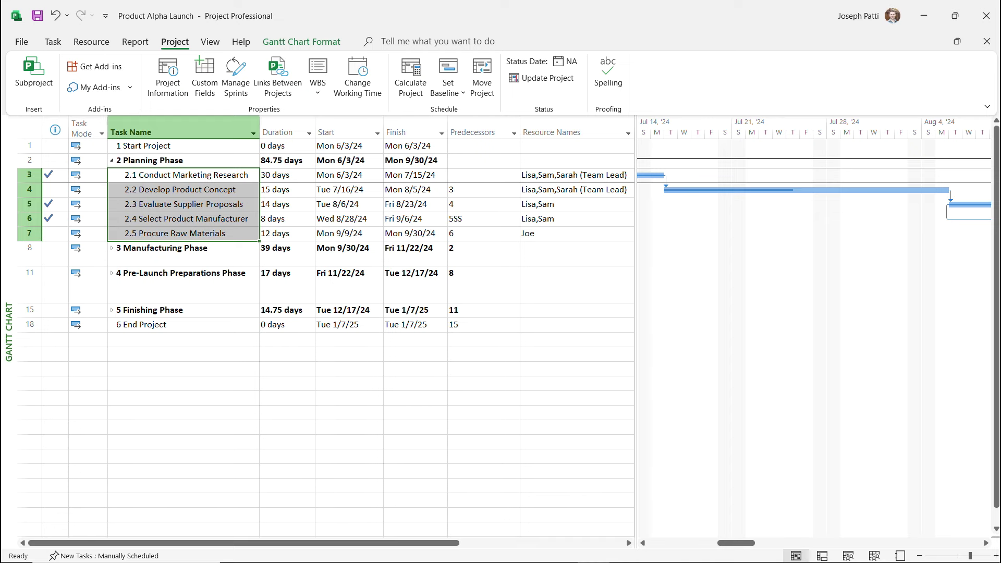
pyautogui.click(53, 41)
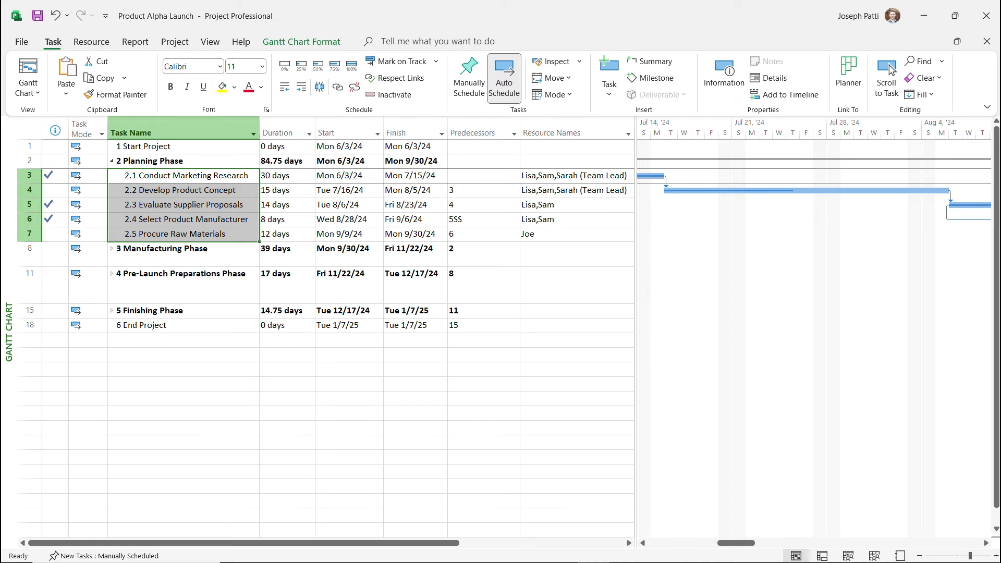
pyautogui.click(285, 66)
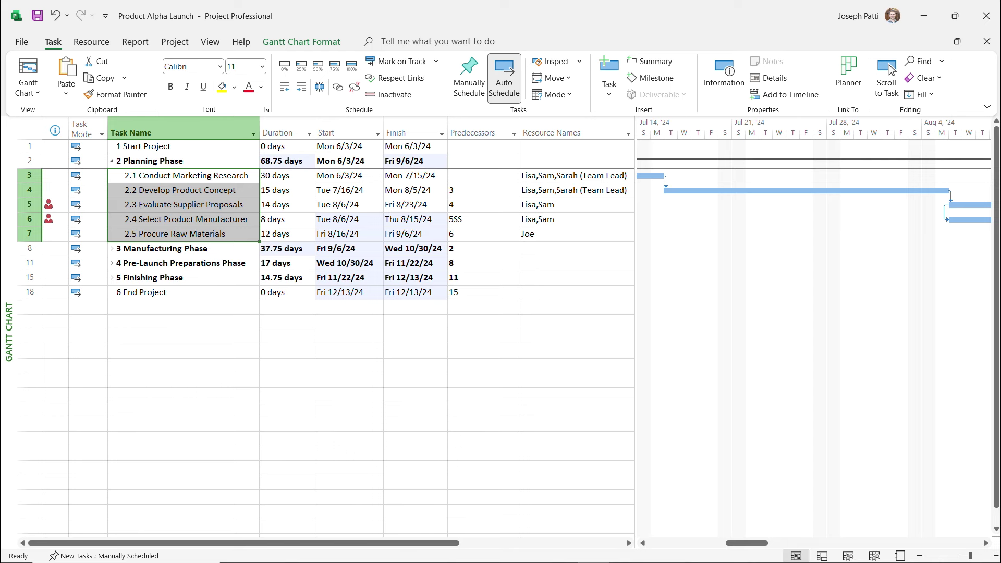
# Set the duration of 2.3 Evaluate Supplier Proposals to 16 days and 2.2 Develop Product Concept to 14 days.
pyautogui.click(284, 205)
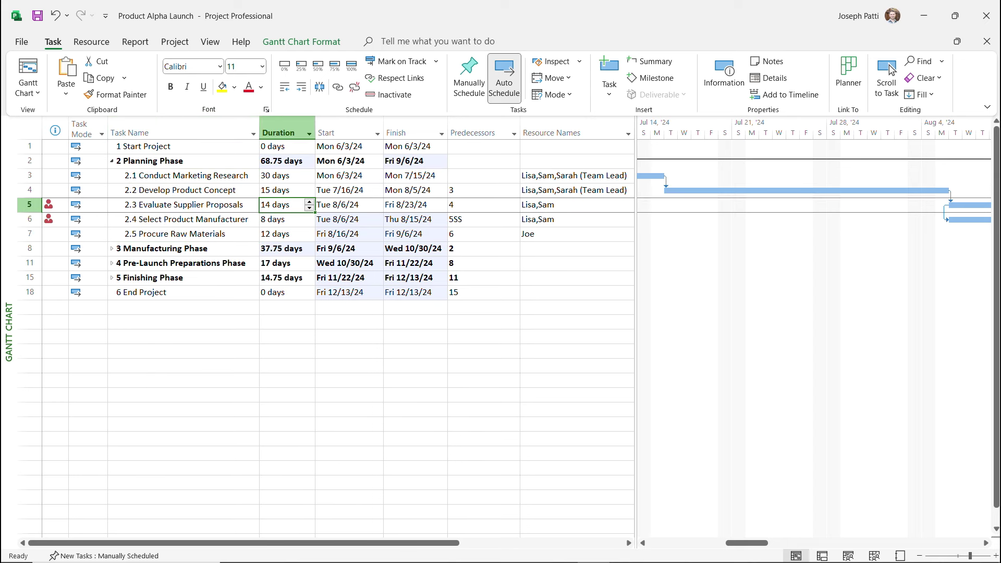
pyautogui.write('16')
pyautogui.press('Return')
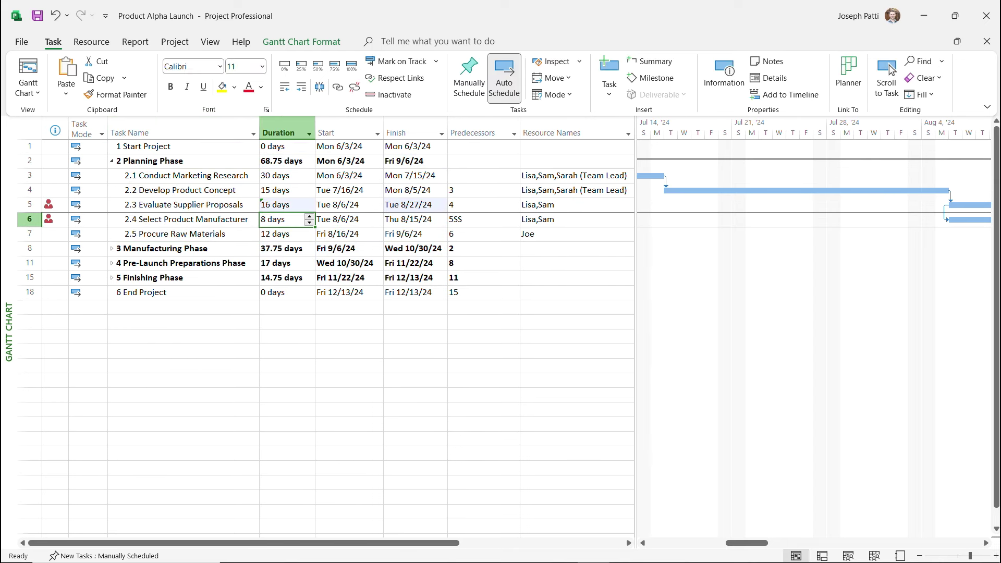
pyautogui.press('Up')
pyautogui.press('Up')
pyautogui.write('14')
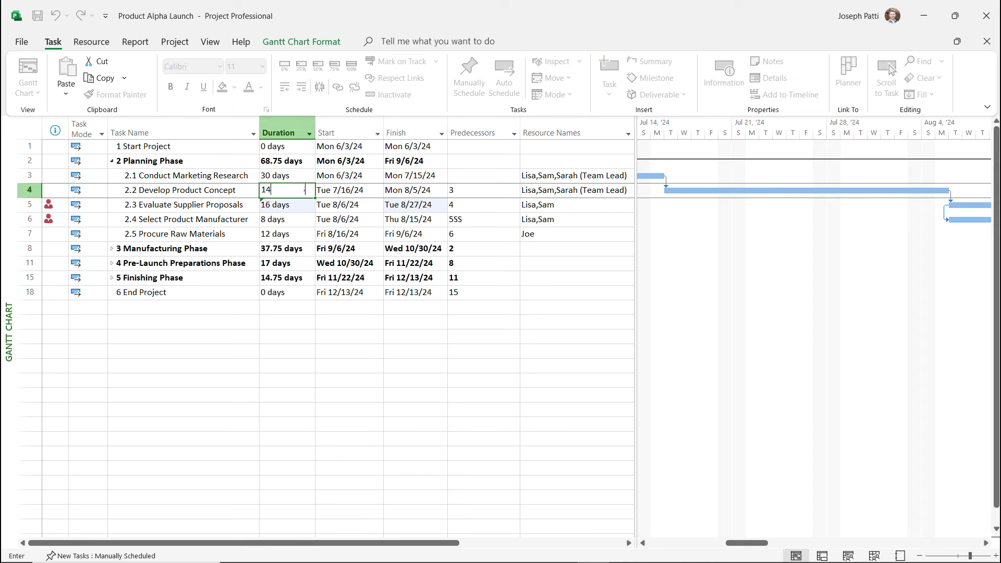
pyautogui.press('Return')
pyautogui.press('Down')
pyautogui.press('Down')
pyautogui.press('Down')
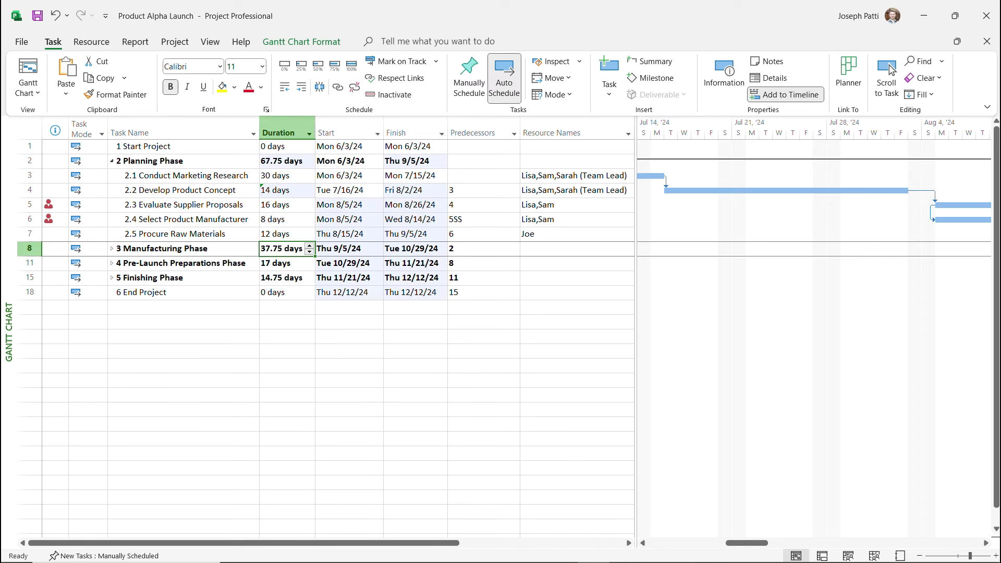
# Undo both duration changes and the progress reset on the planning tasks.
pyautogui.hotkey('ctrl', 'z')
pyautogui.hotkey('ctrl', 'z')
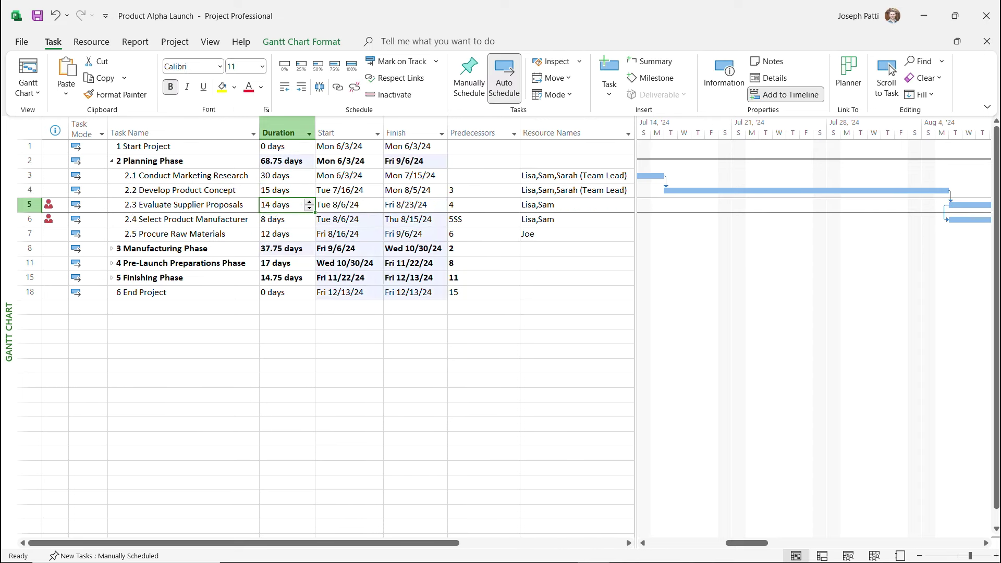
pyautogui.hotkey('ctrl', 'z')
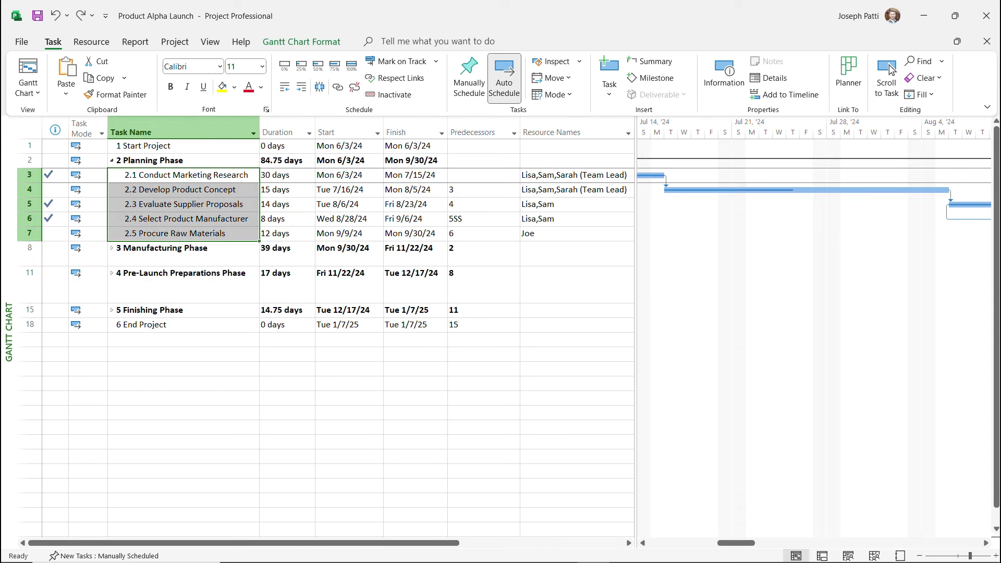
# Move the project to a new start date of Mon 5/20/2024, accepting the shift of actual values and moving deadlines too.
pyautogui.click(174, 41)
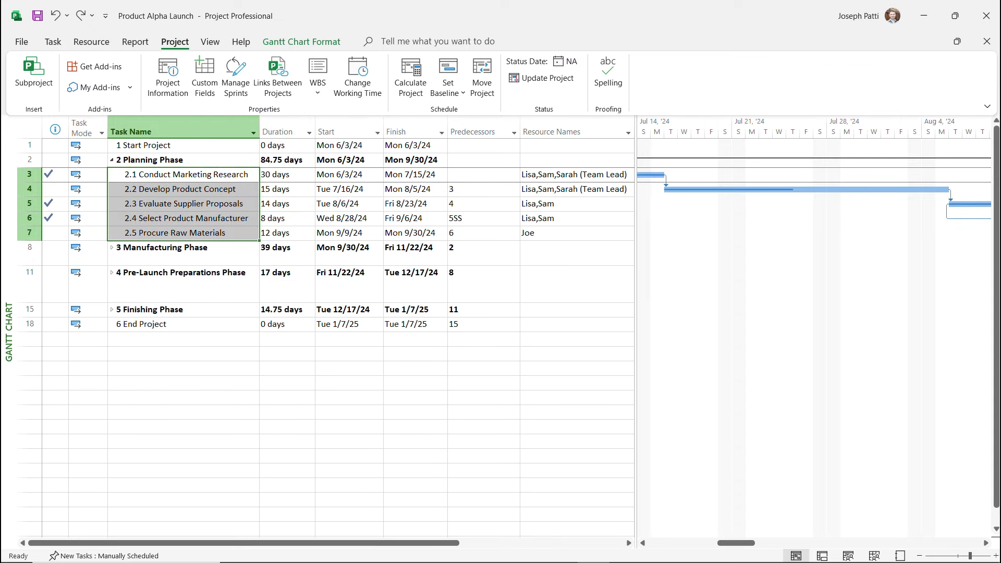
pyautogui.click(482, 75)
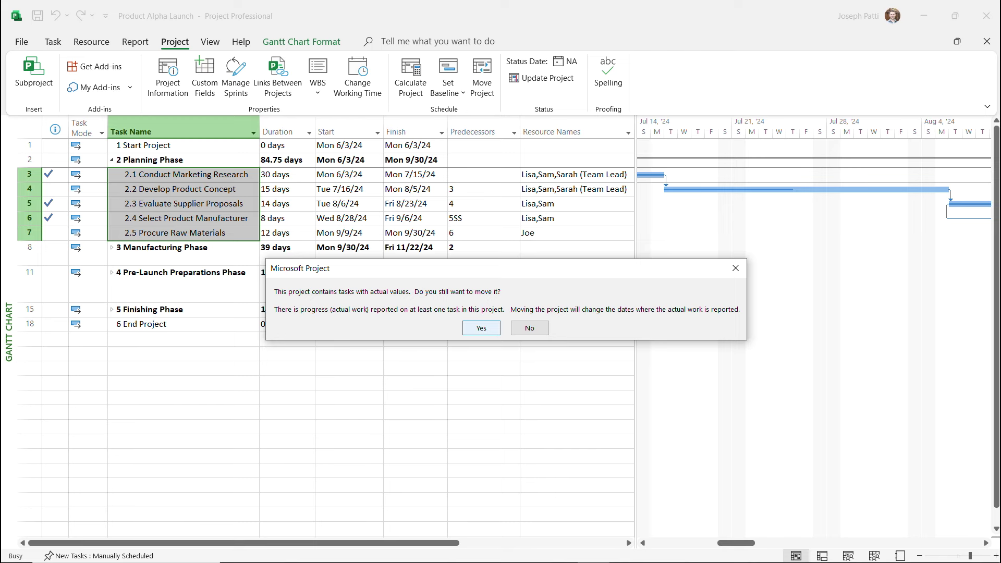
pyautogui.press('Return')
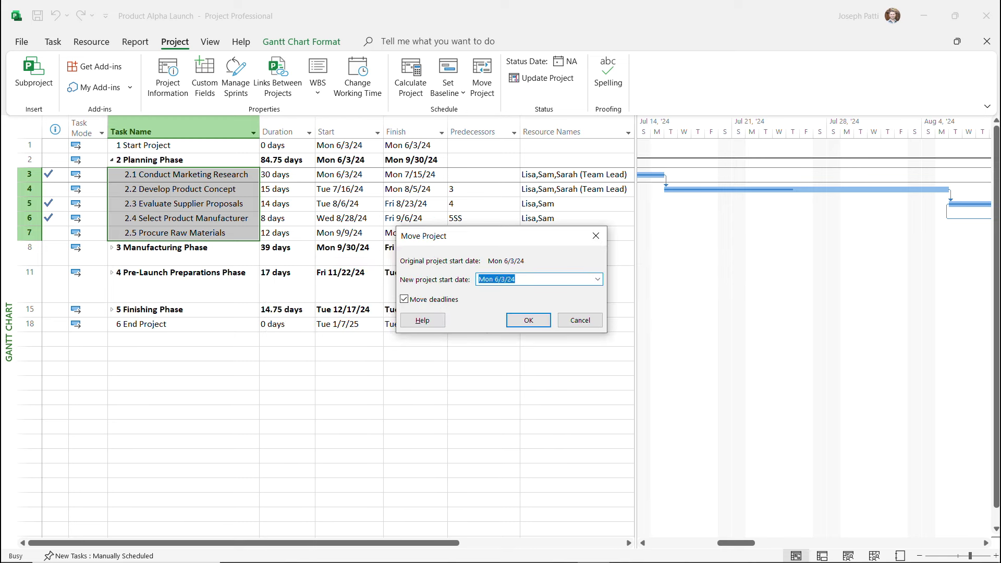
pyautogui.click(597, 278)
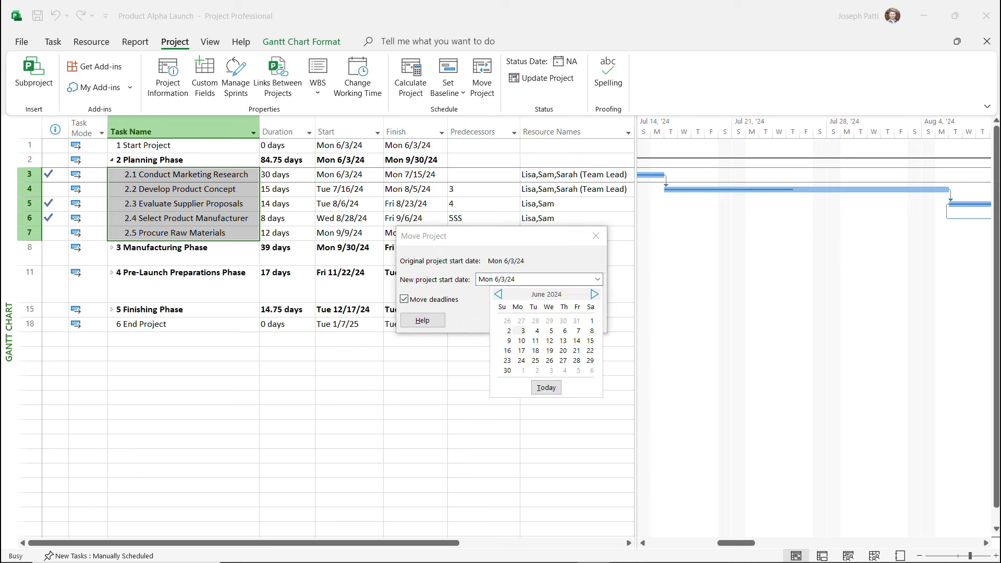
pyautogui.click(497, 294)
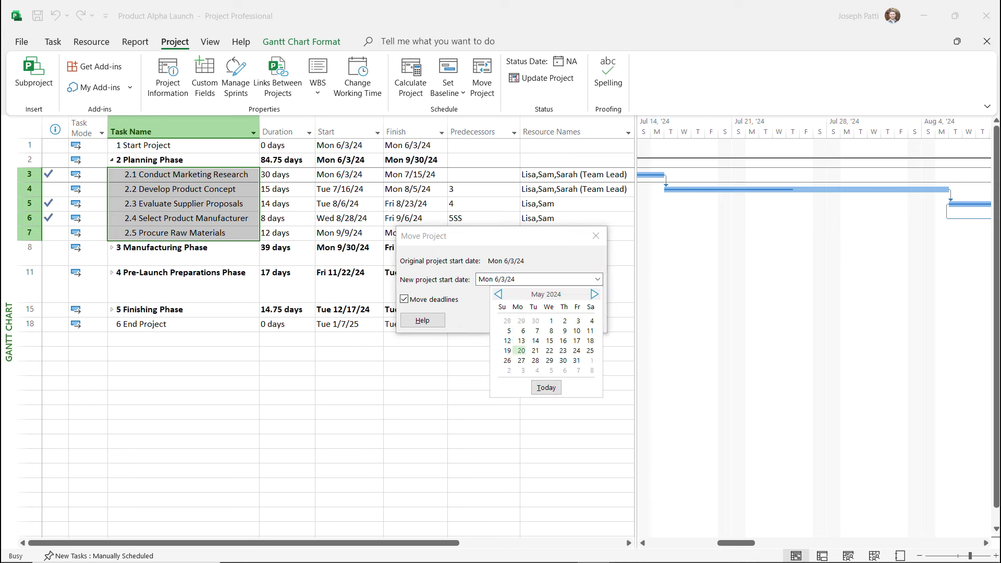
pyautogui.click(521, 350)
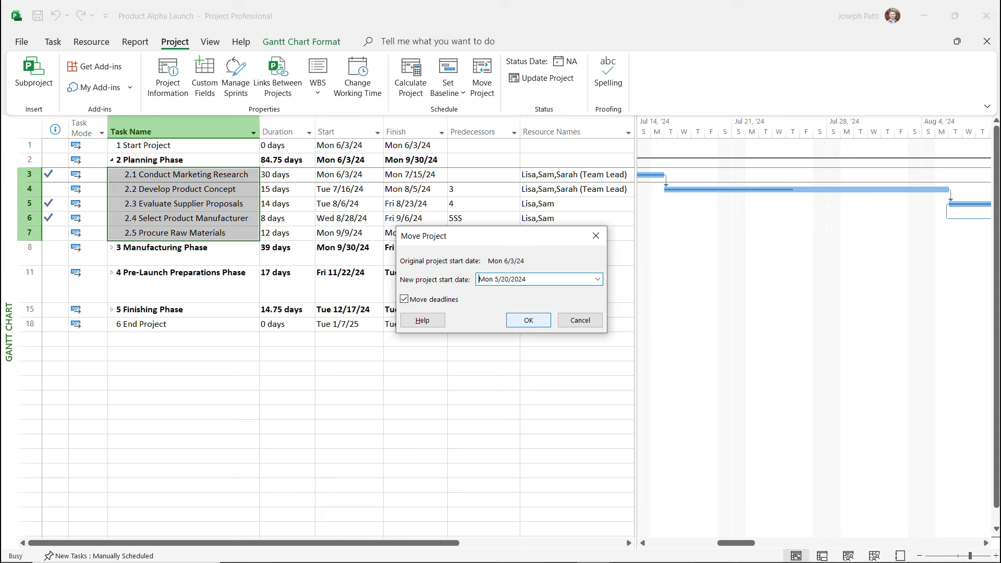
pyautogui.press('Return')
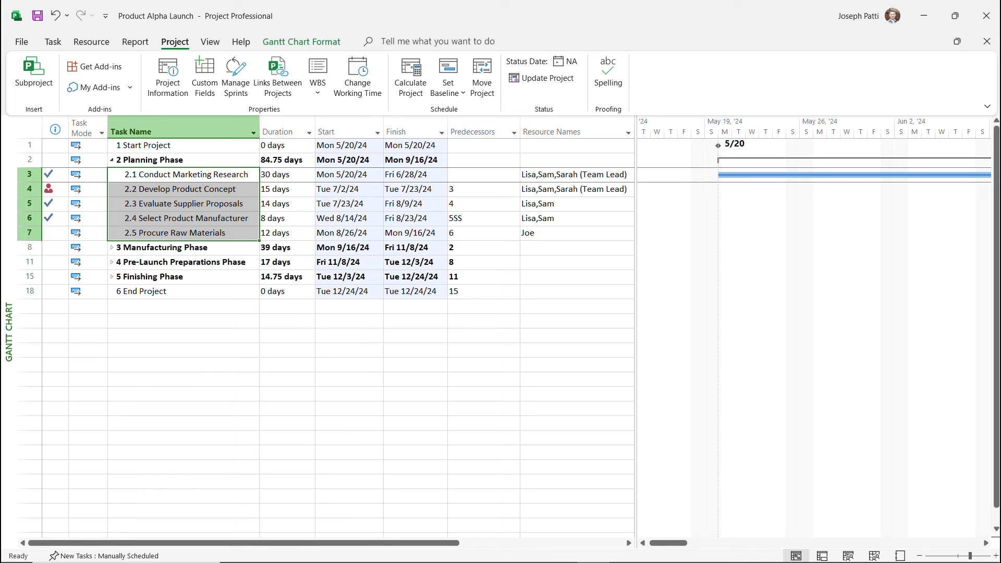
# Check the finish date of End Project and read the overallocation indicator on 2.2 Develop Product Concept.
pyautogui.click(412, 291)
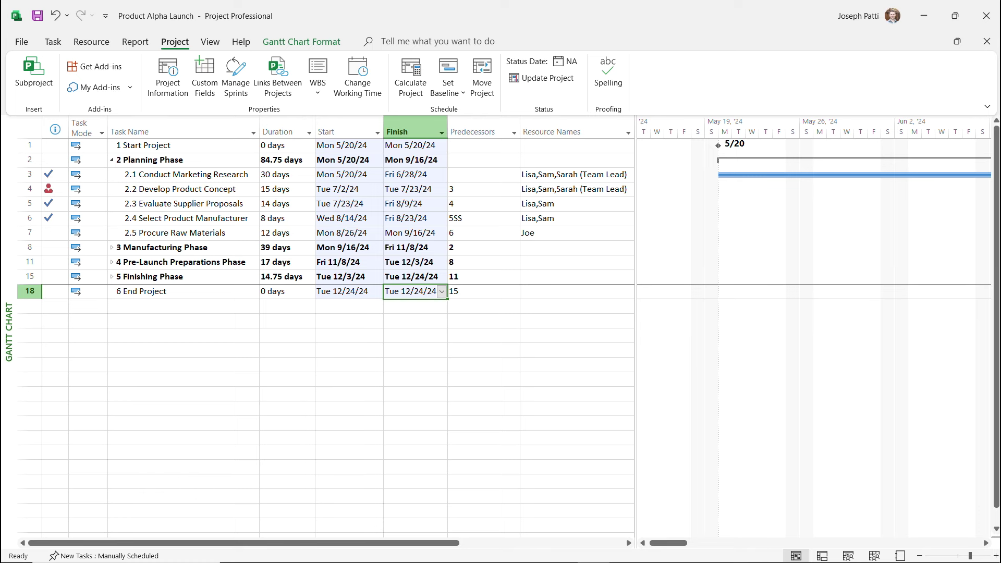
pyautogui.click(48, 188)
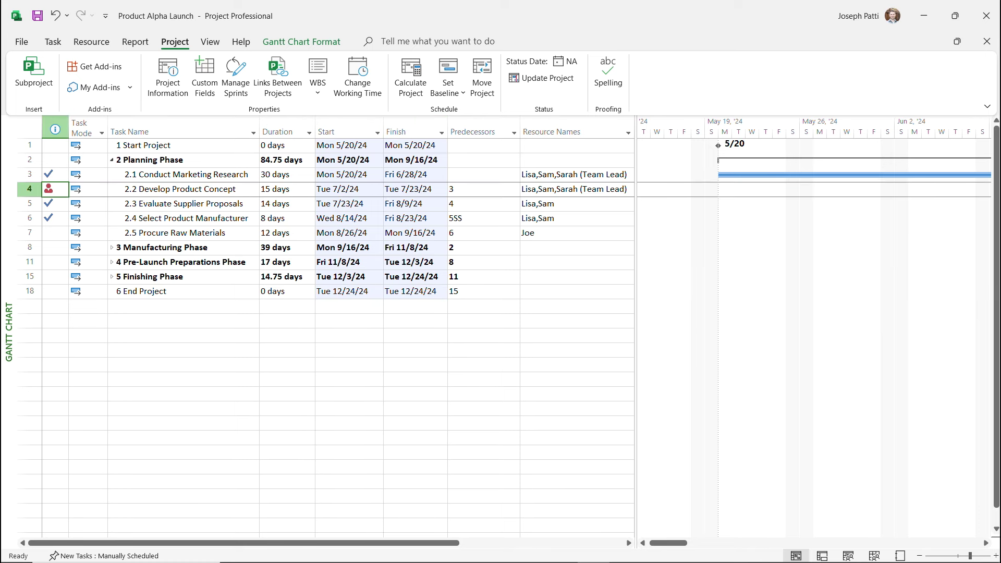
pyautogui.moveTo(49, 189)
# Mark 2.2 Develop Product Concept as 100% complete and expand the Manufacturing, Pre-Launch Preparations and Finishing phases.
pyautogui.click(172, 189)
pyautogui.click(53, 41)
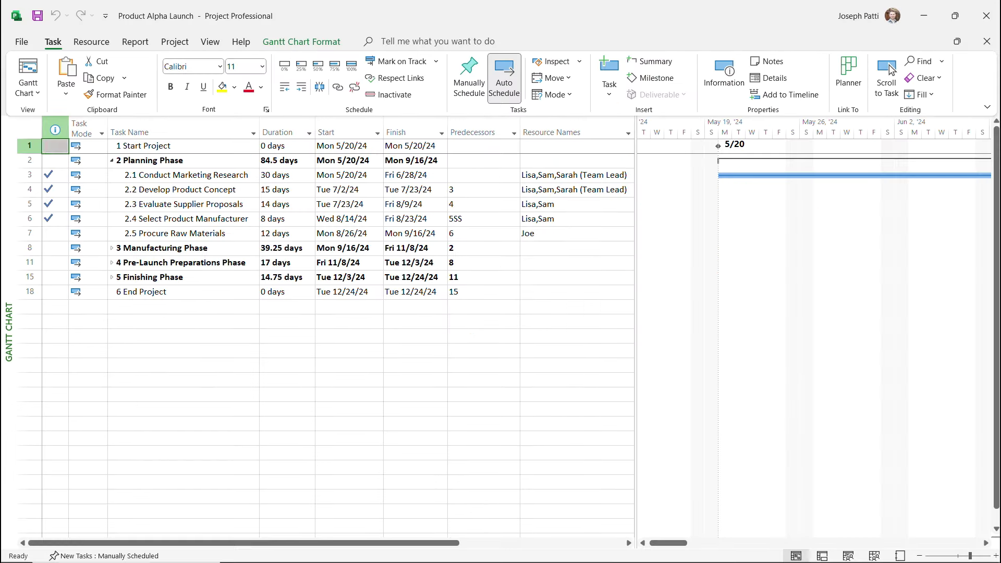
pyautogui.click(112, 248)
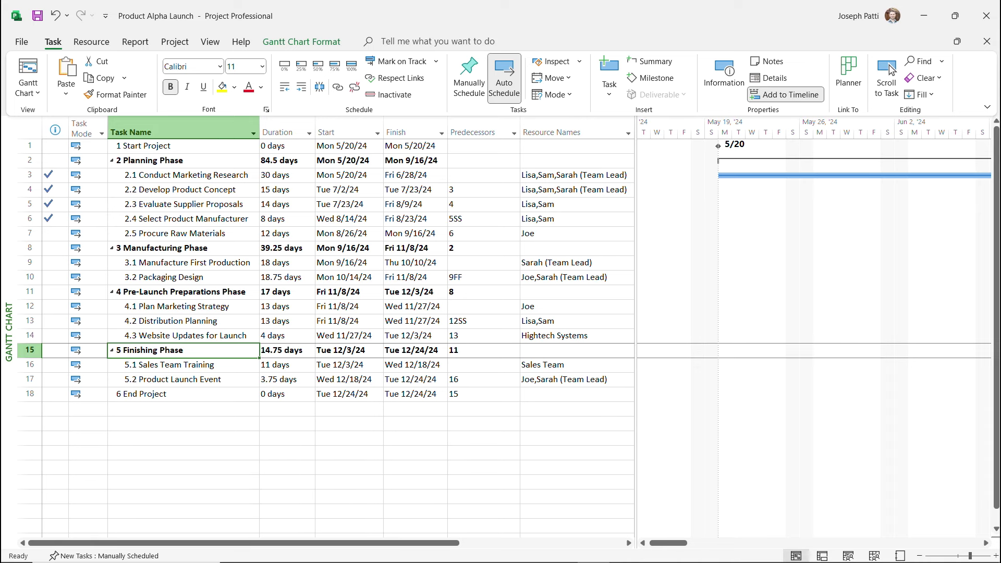
# Check the Task Name column's filter options and apply the built-in Incomplete Tasks filter to the task list.
pyautogui.click(210, 42)
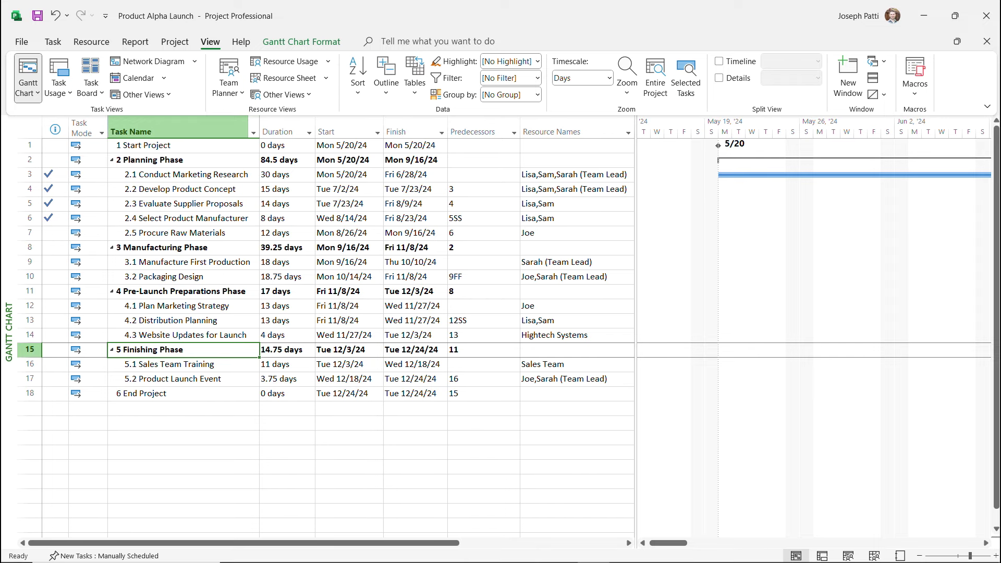
pyautogui.click(254, 133)
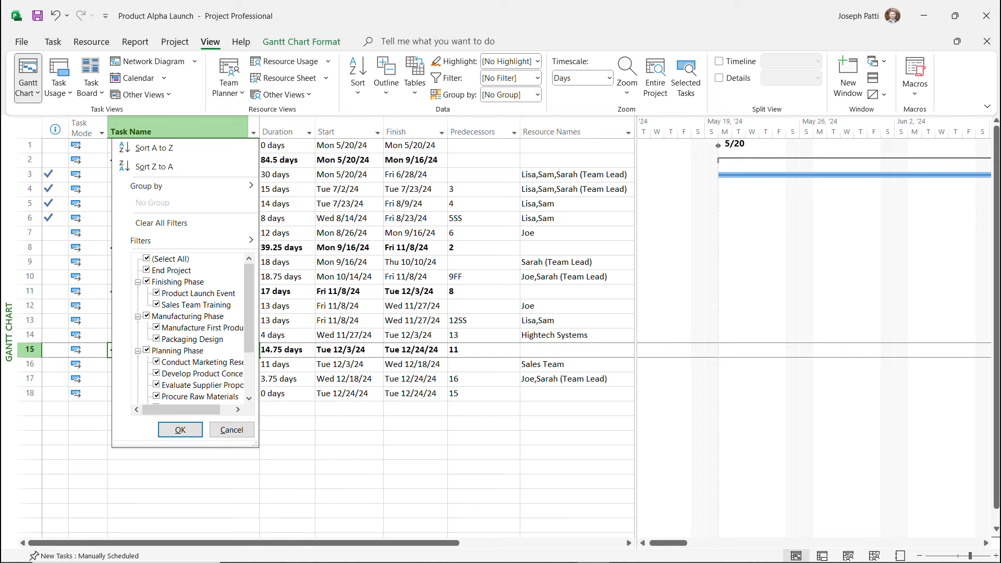
pyautogui.click(180, 430)
pyautogui.click(536, 78)
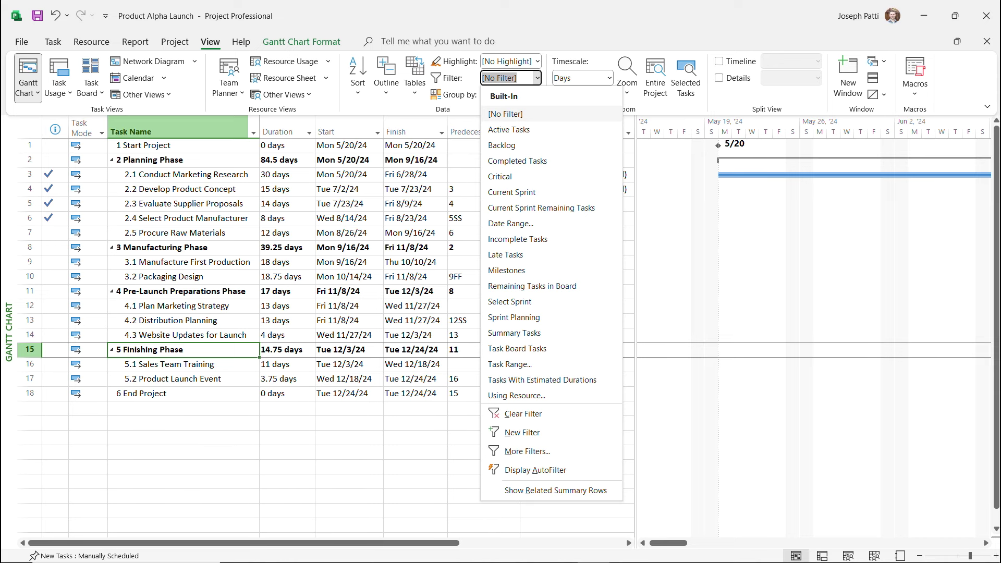
pyautogui.click(517, 238)
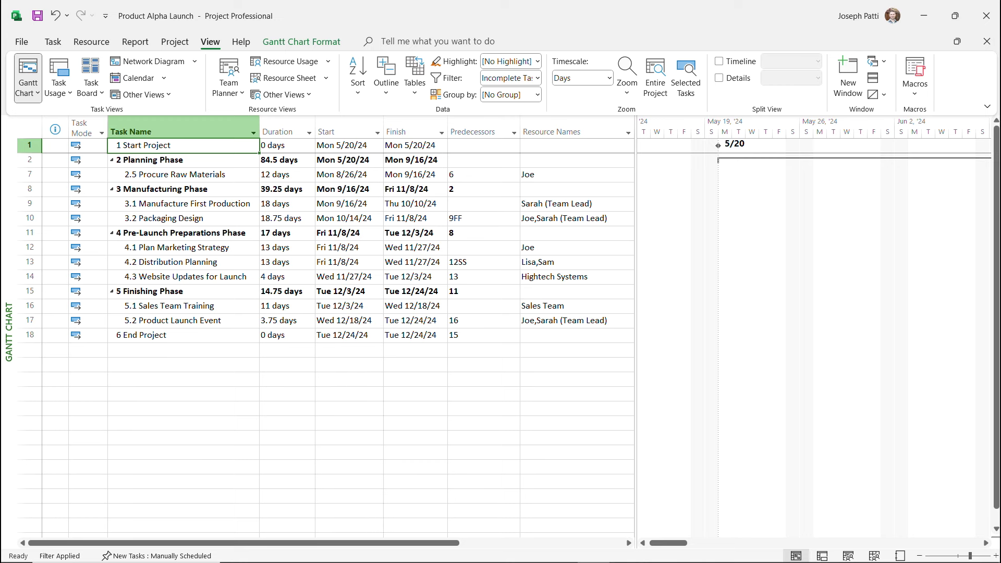
# Mark 2.5 Procure Raw Materials and 1 Start Project as 100% complete.
pyautogui.click(183, 174)
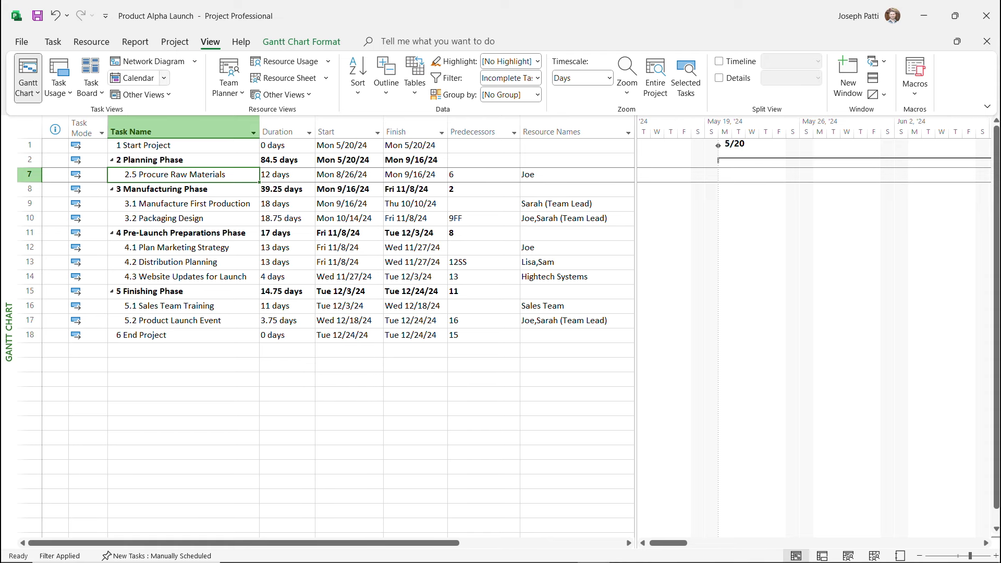
pyautogui.click(53, 41)
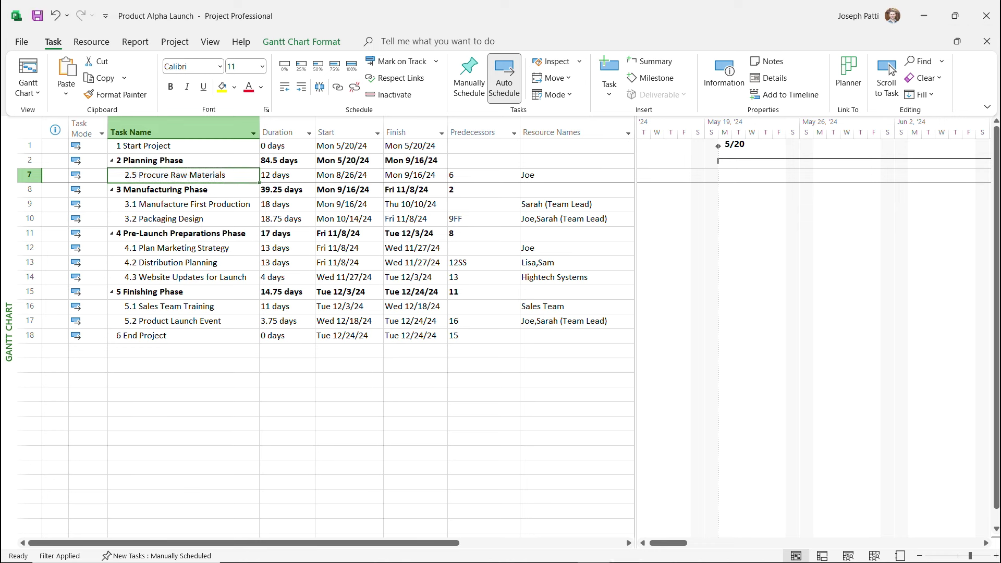
pyautogui.click(351, 67)
pyautogui.press('Up')
pyautogui.press('Up')
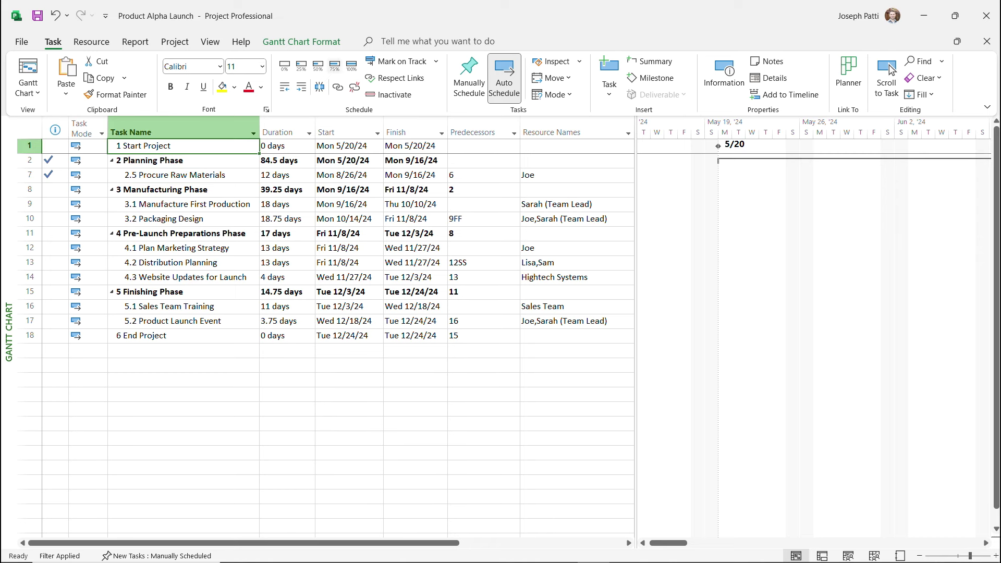
pyautogui.click(352, 66)
# Reapply the Incomplete Tasks filter to refresh the list, and remove the filter to show all tasks.
pyautogui.click(210, 41)
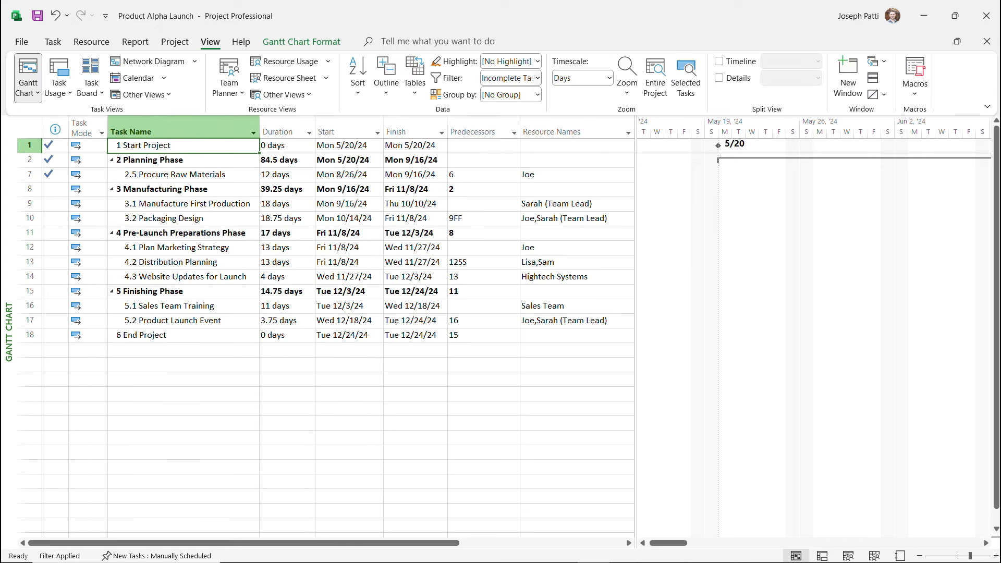
pyautogui.click(537, 78)
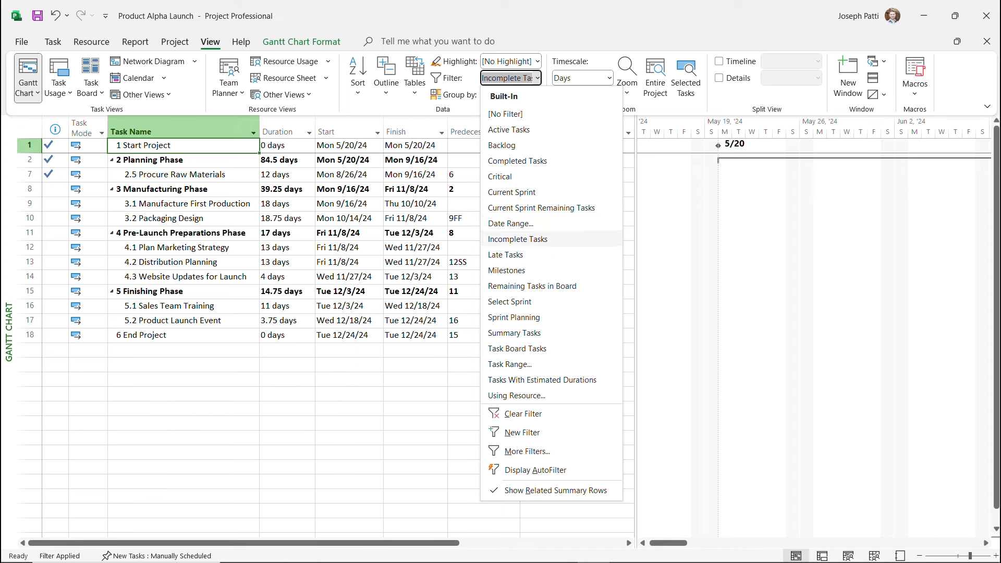
pyautogui.click(517, 238)
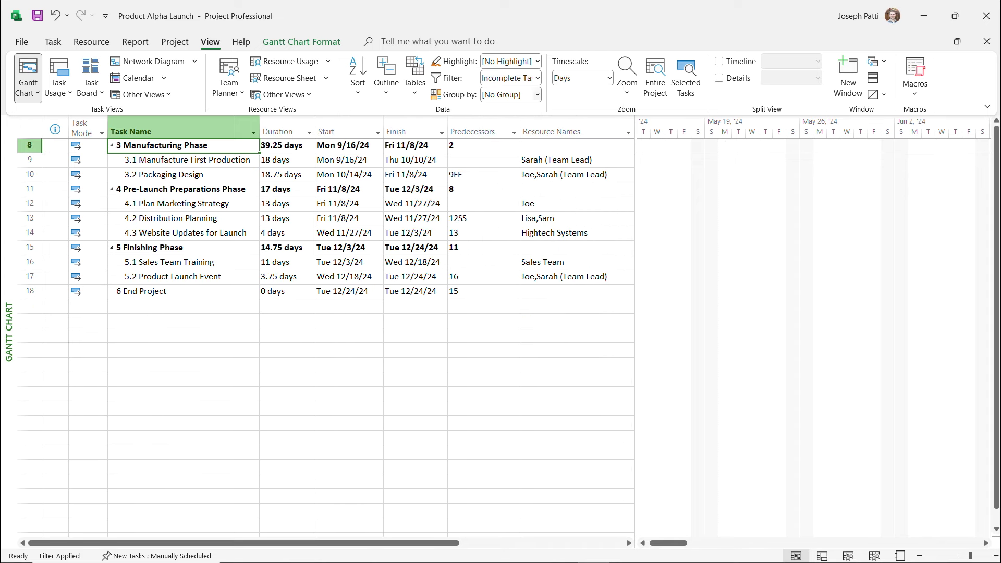
pyautogui.click(537, 78)
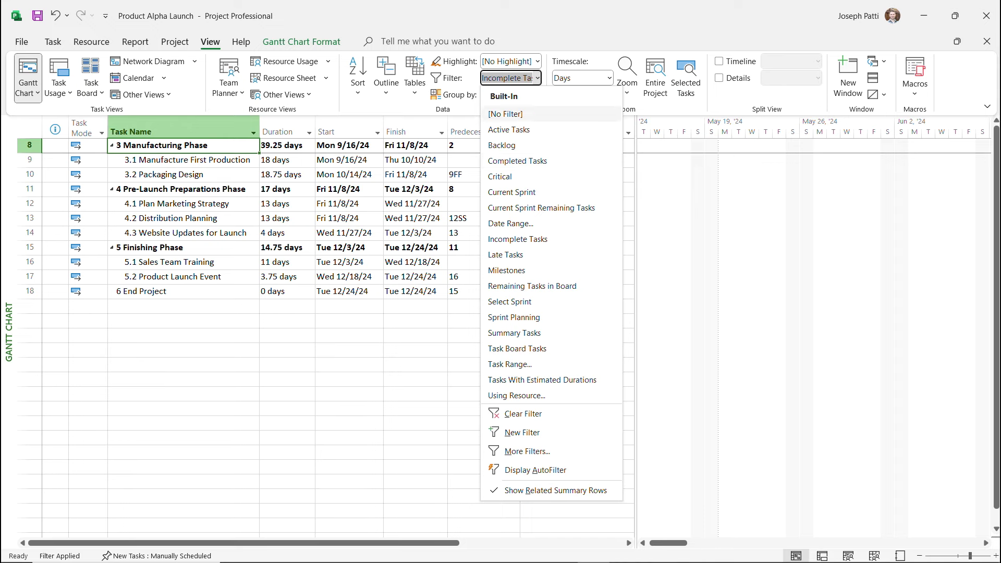
pyautogui.click(505, 113)
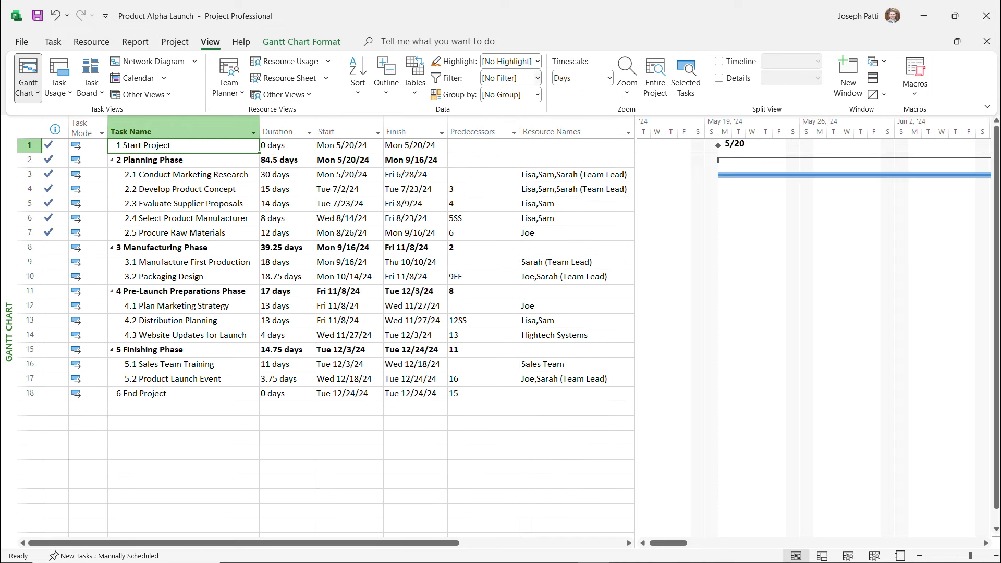
# Turn AutoFilter display off for the column headings and back on.
pyautogui.click(537, 78)
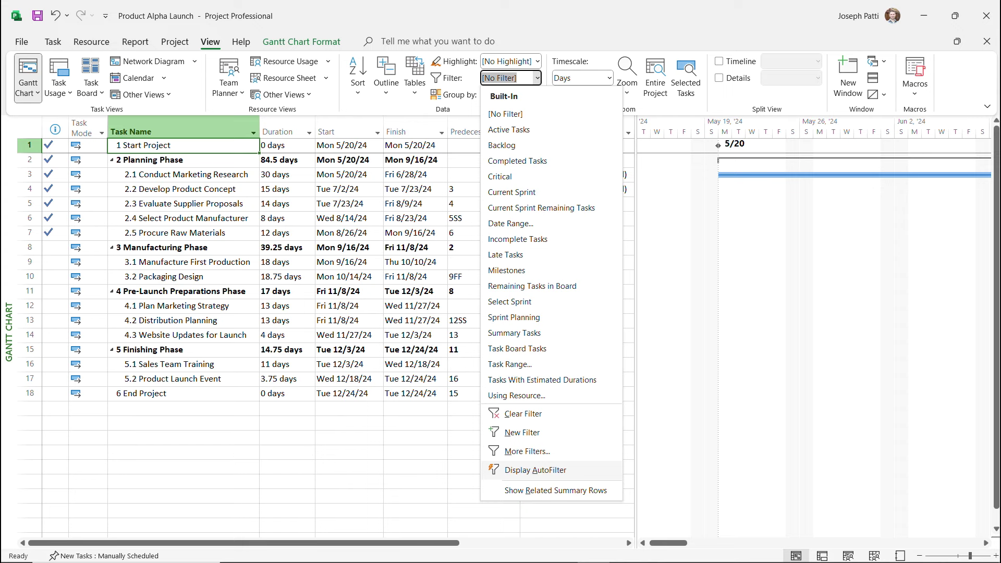
pyautogui.click(535, 469)
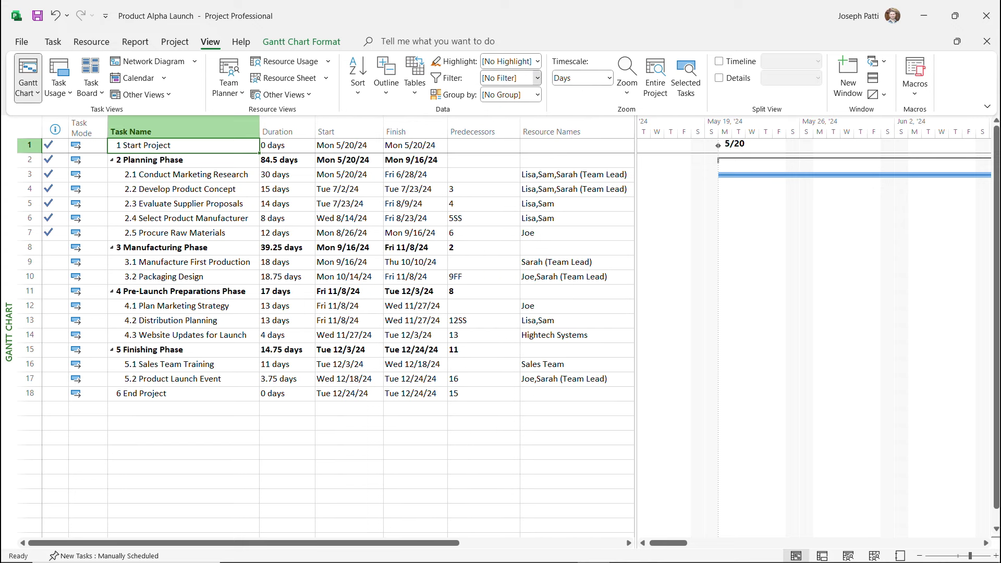
pyautogui.click(537, 77)
pyautogui.click(535, 470)
# Filter the Resource Names column to only the resource assigned to 2.5 Procure Raw Materials.
pyautogui.click(627, 132)
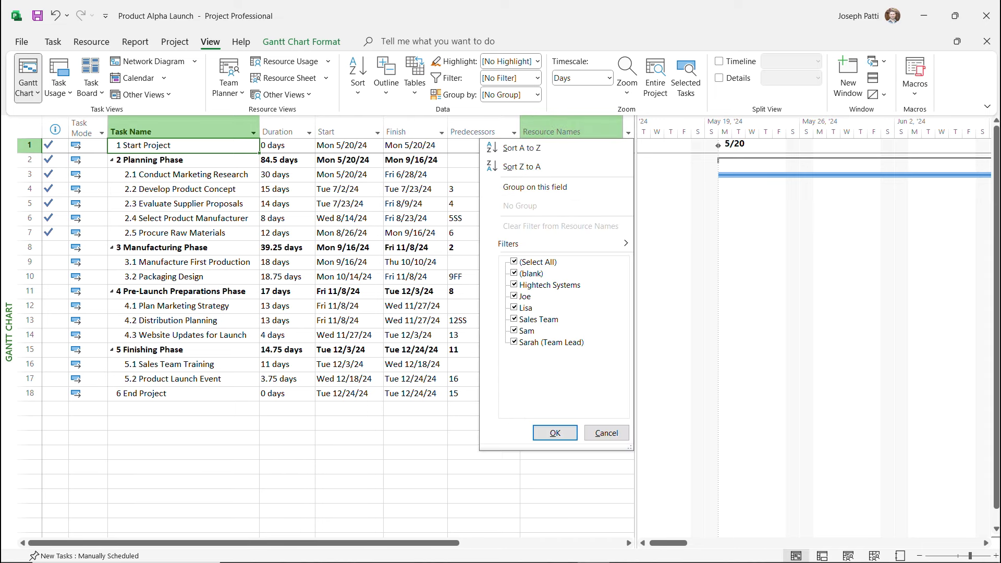
pyautogui.click(514, 261)
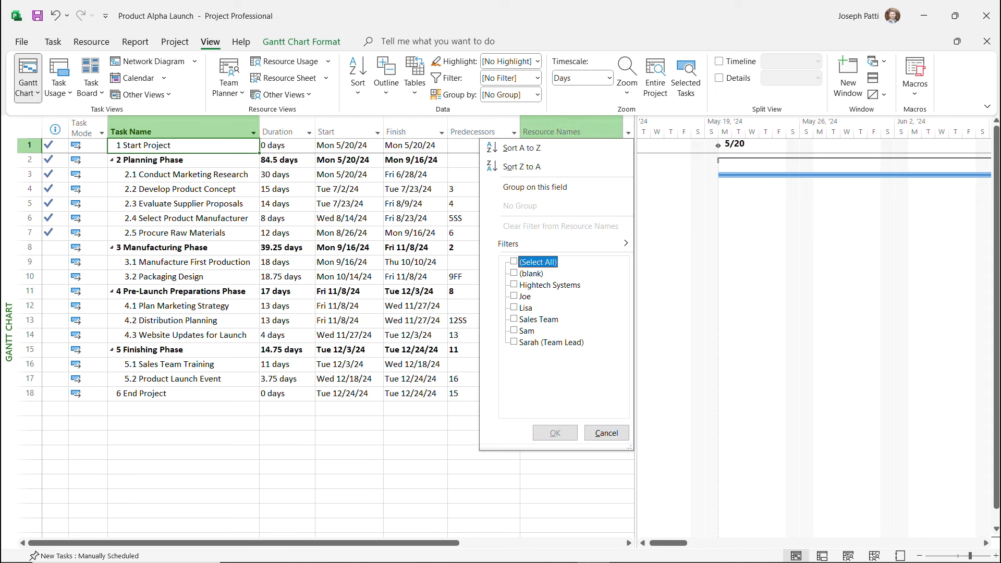
pyautogui.click(513, 296)
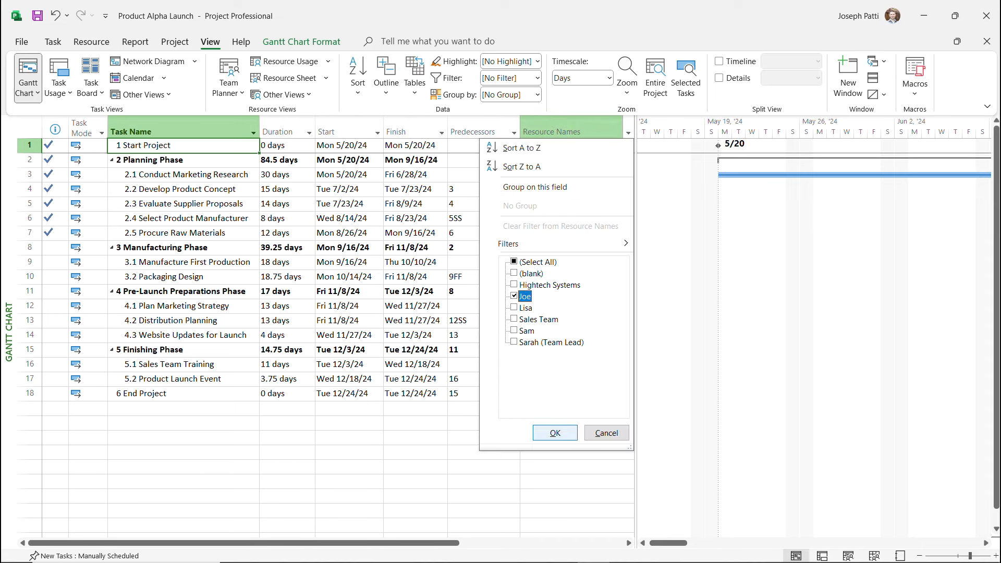
pyautogui.click(554, 433)
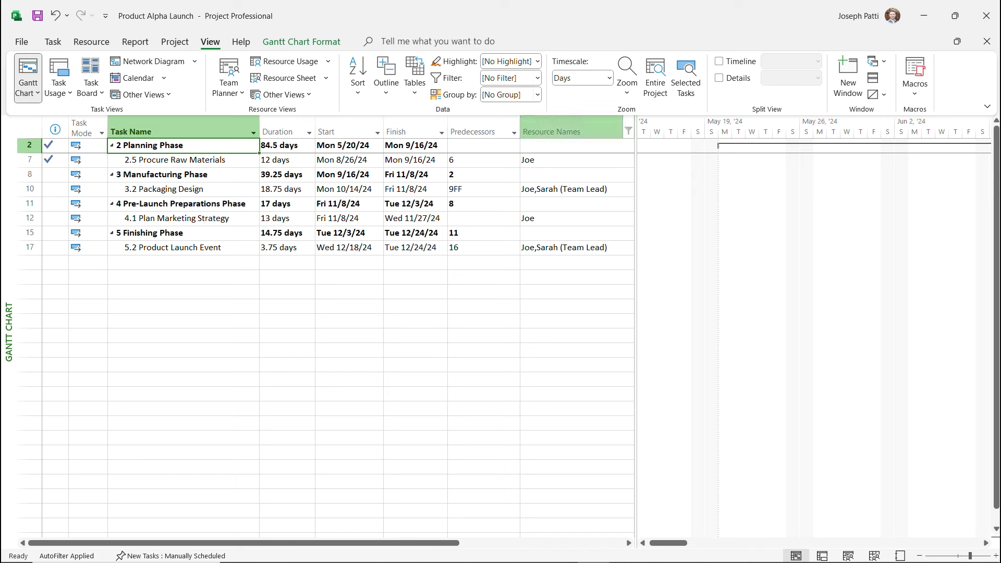
# Clear the resource filter and check that every value in the Resource Names filter is selected.
pyautogui.click(628, 131)
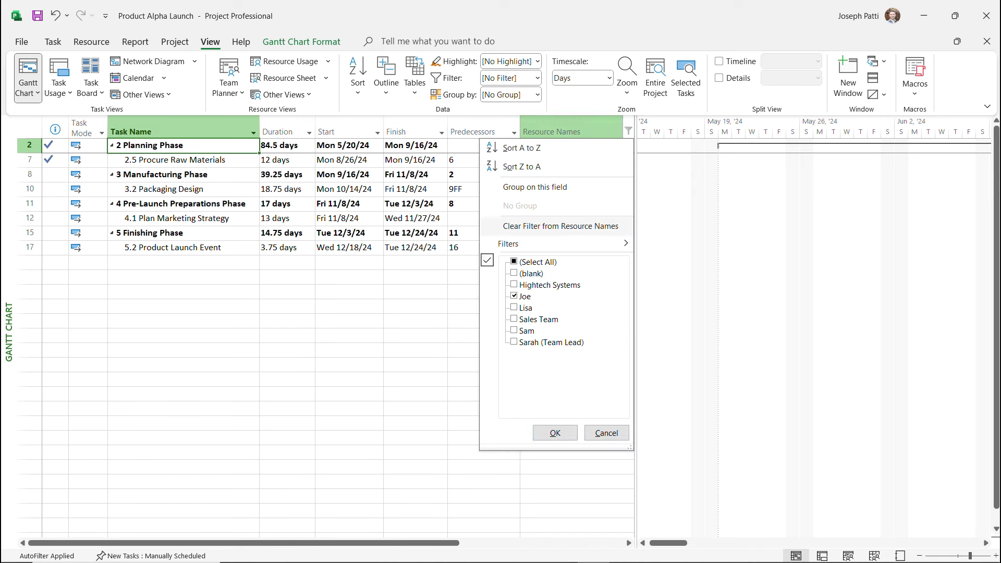
pyautogui.click(538, 78)
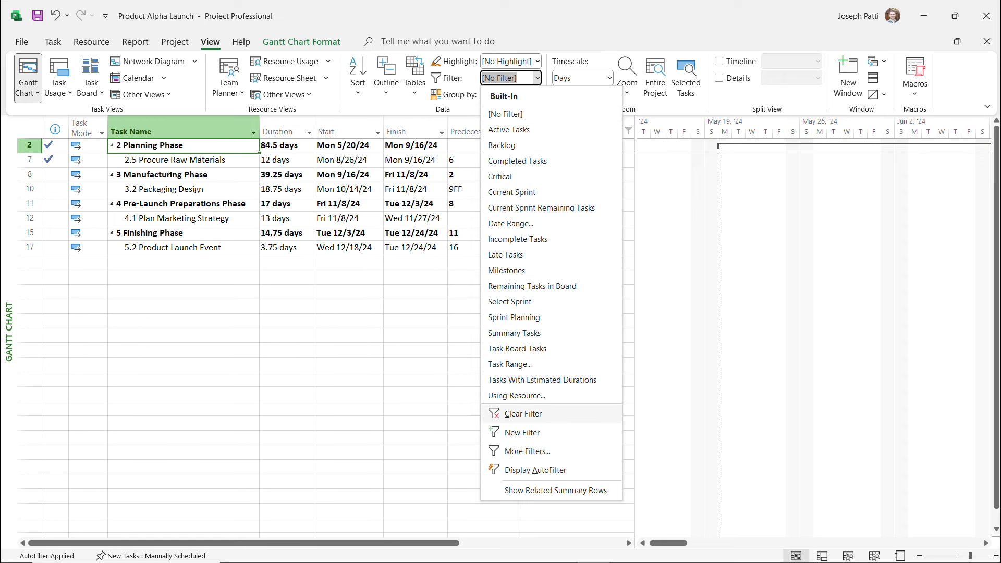
pyautogui.click(522, 413)
pyautogui.click(538, 78)
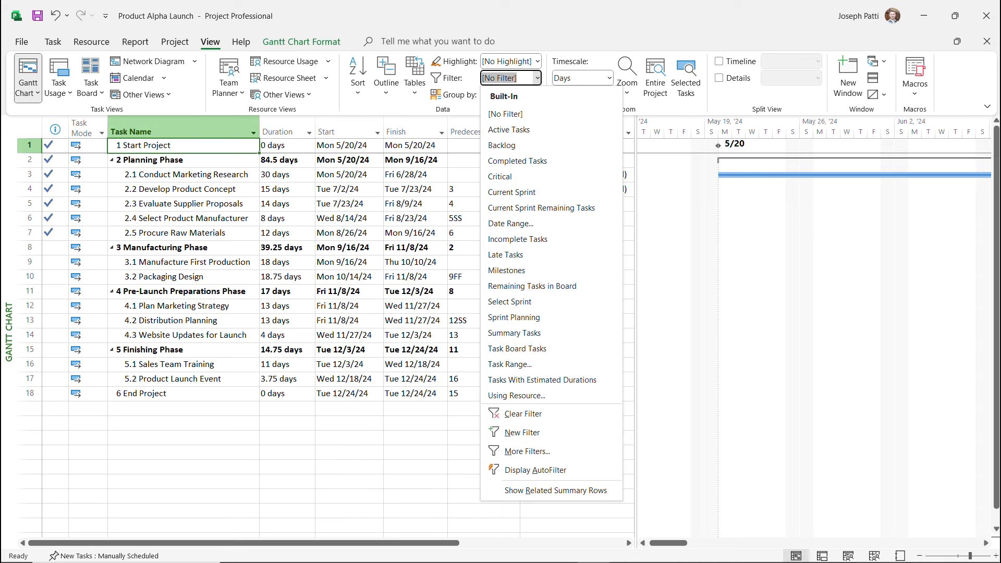
pyautogui.click(523, 413)
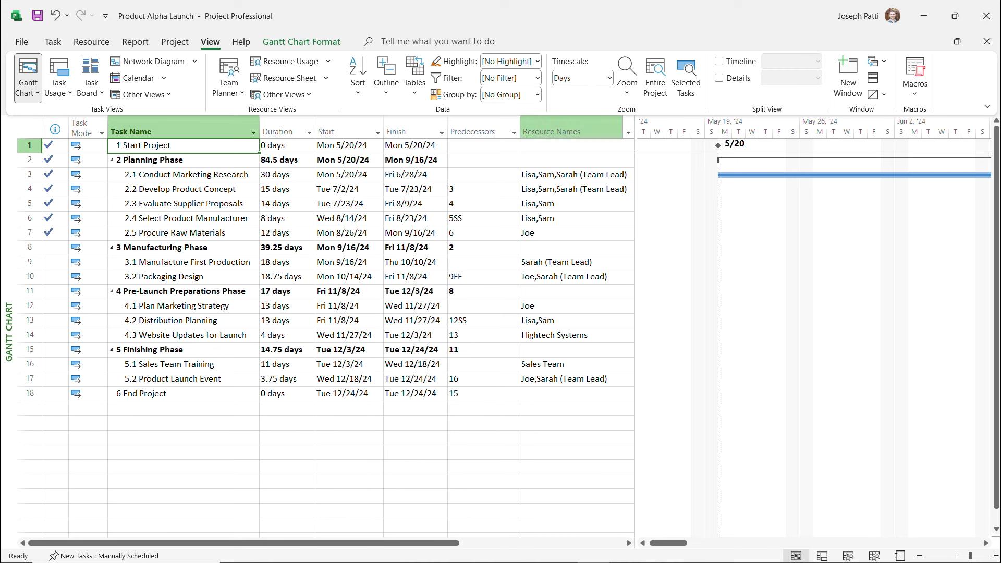
pyautogui.click(627, 133)
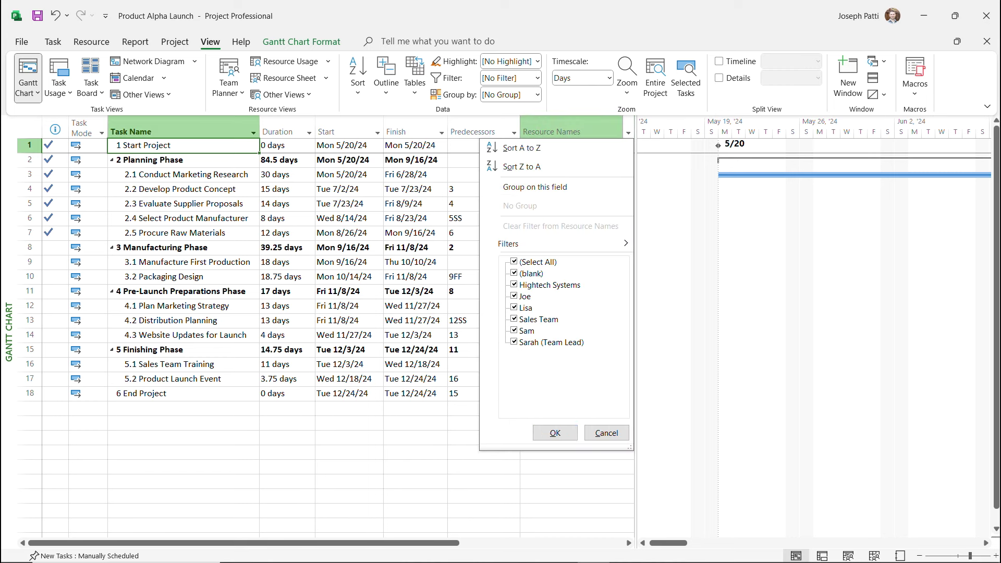
pyautogui.click(554, 432)
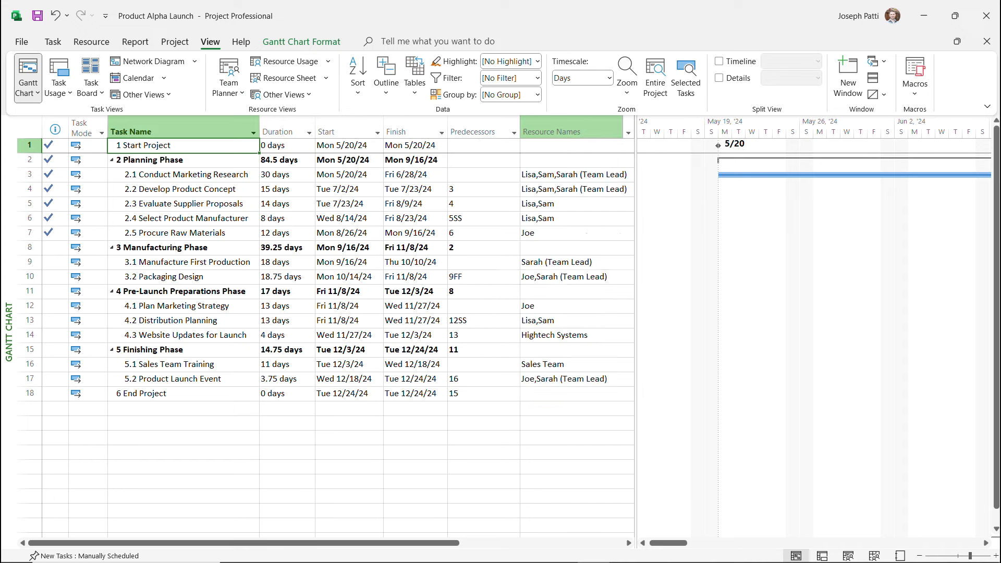
# Start a new filter definition and look over its Field Name, Test and Value(s) columns.
pyautogui.click(537, 77)
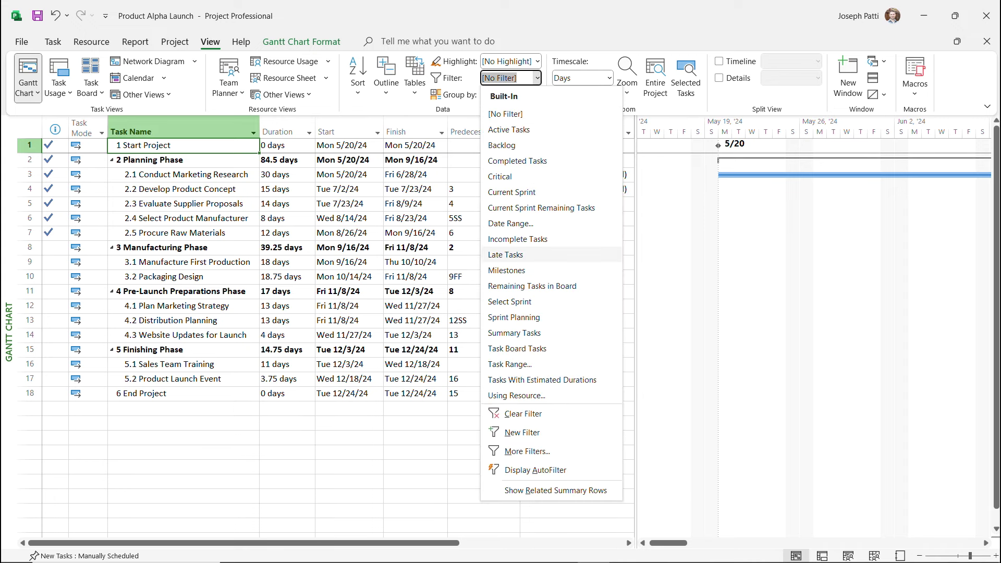
pyautogui.click(521, 432)
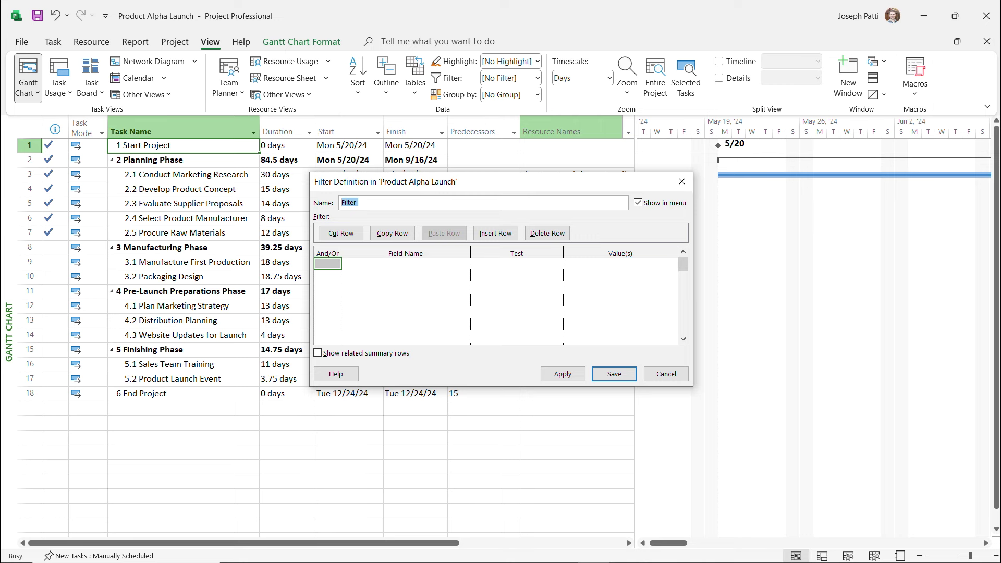
pyautogui.click(406, 264)
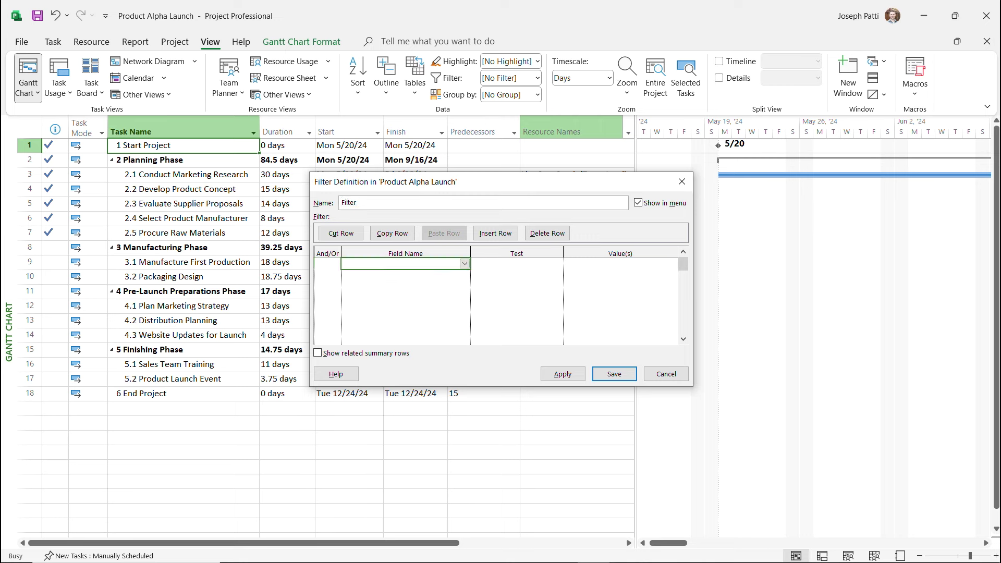
pyautogui.click(513, 264)
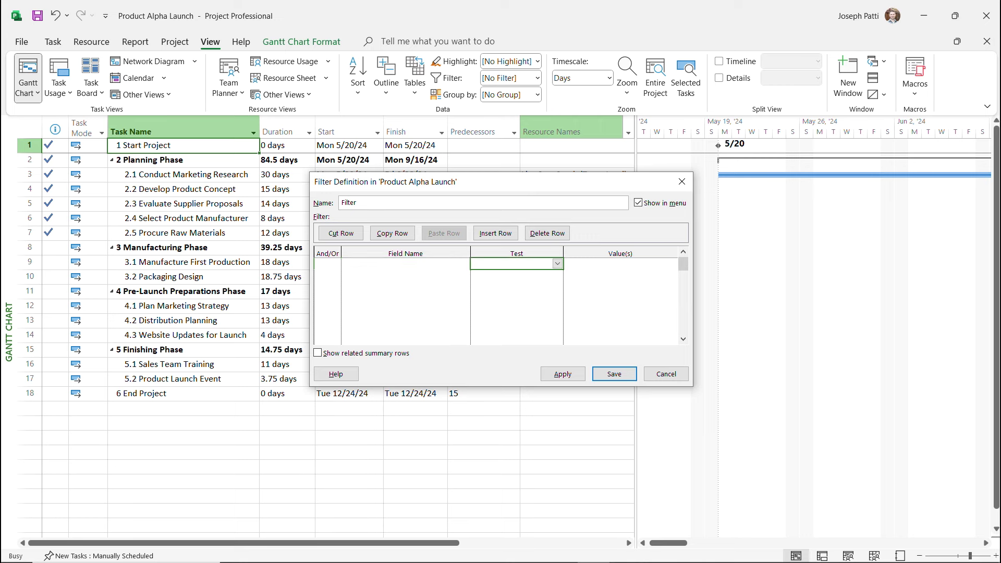
pyautogui.click(617, 264)
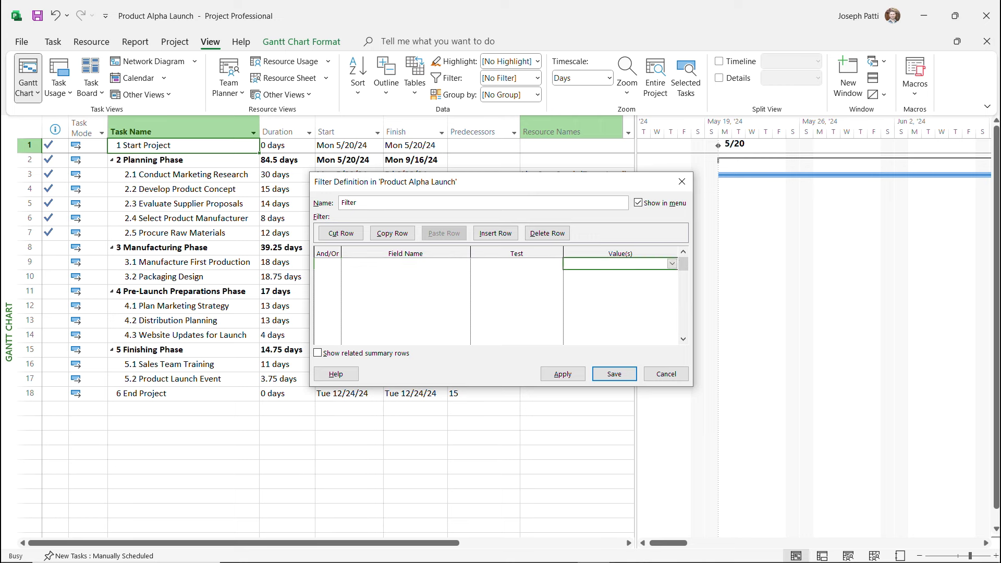
# Add a condition to the new filter so that the Duration field equals 13.
pyautogui.click(405, 264)
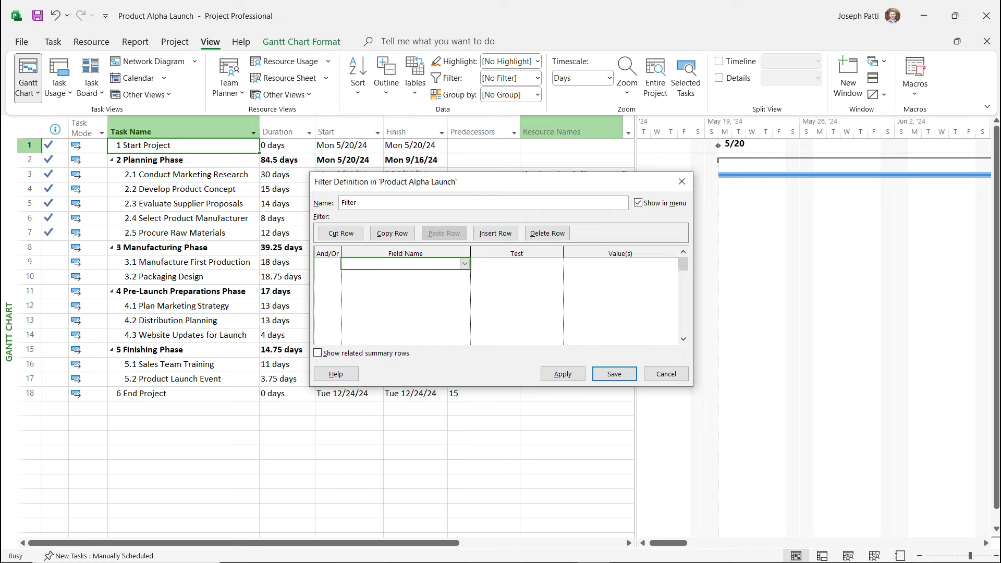
pyautogui.click(464, 263)
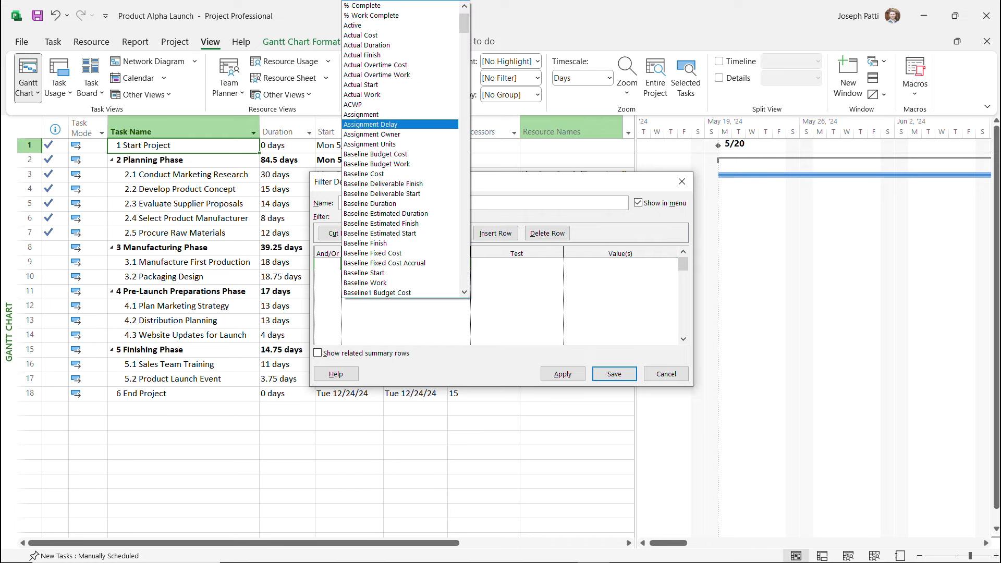
pyautogui.scroll(-3, 399, 151)
pyautogui.scroll(-20, 399, 183)
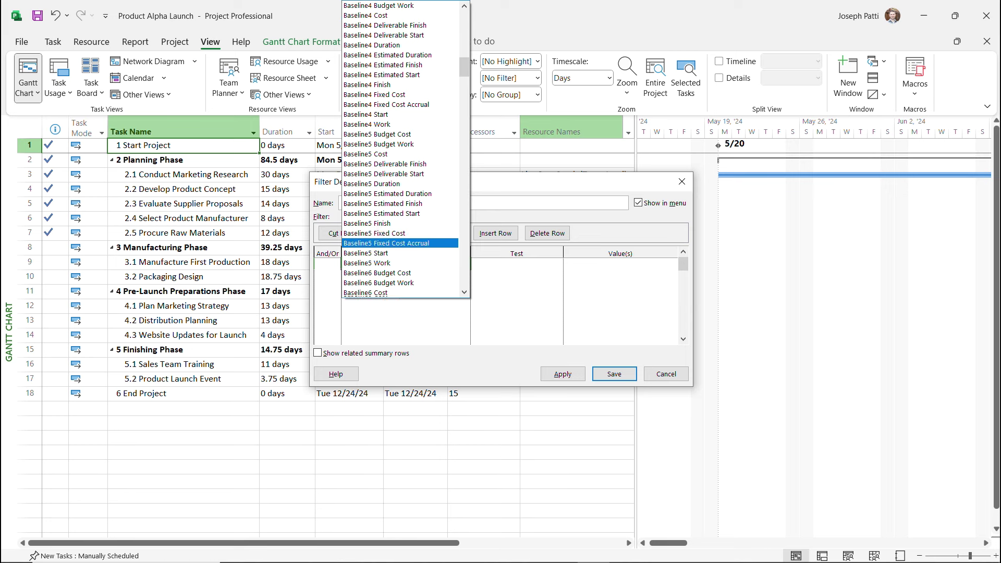
pyautogui.scroll(-20, 399, 243)
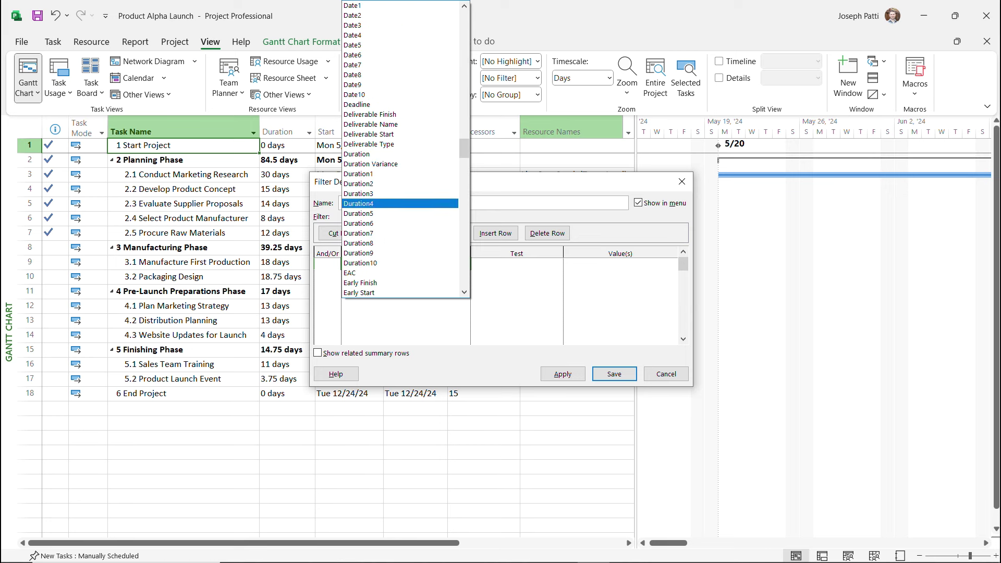
pyautogui.click(399, 154)
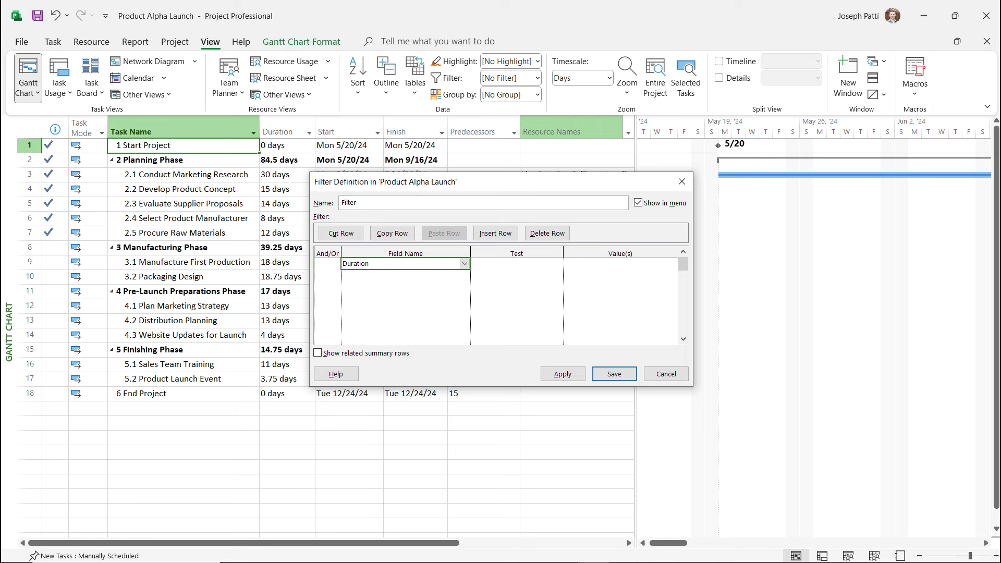
pyautogui.click(513, 264)
pyautogui.click(557, 263)
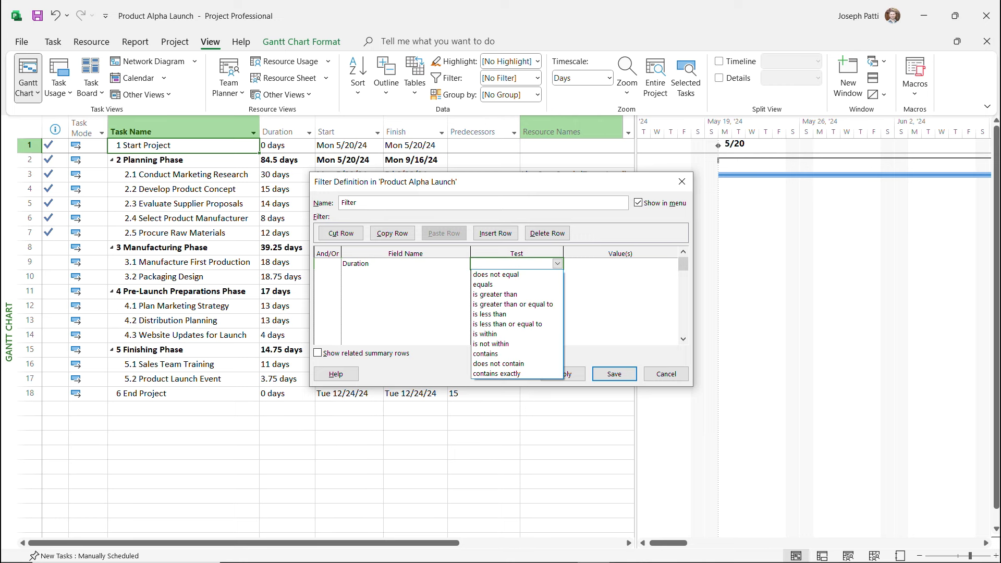
pyautogui.click(514, 284)
pyautogui.click(617, 264)
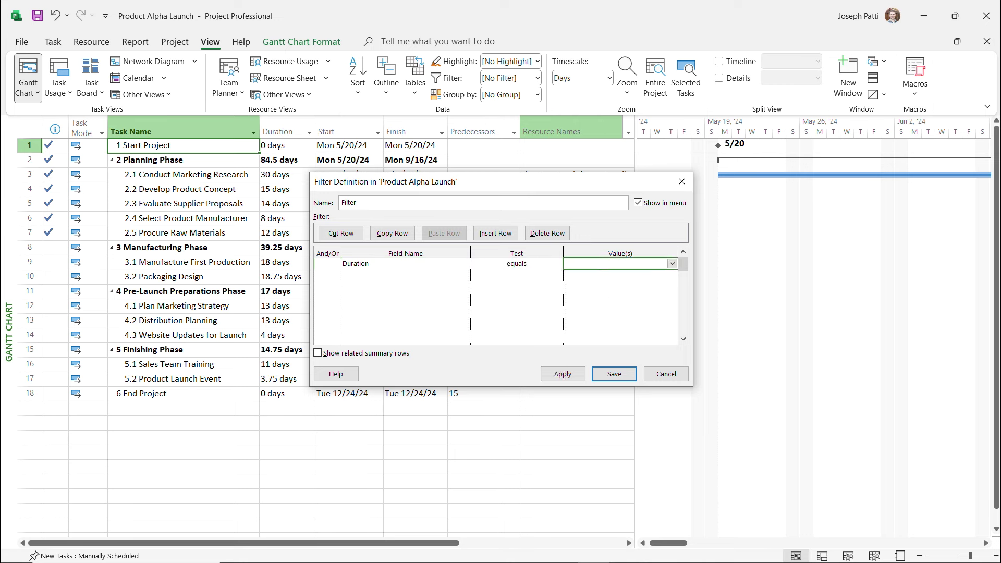
pyautogui.write('13')
# Name the new filter "13 days duration" and apply it to the task list.
pyautogui.doubleClick(349, 203)
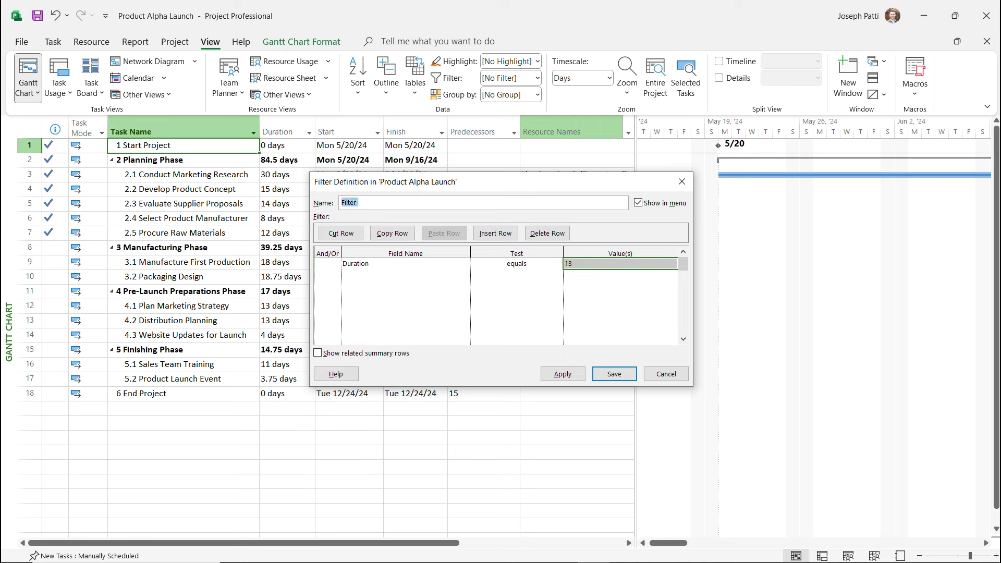
pyautogui.write('13 days duration')
pyautogui.click(562, 374)
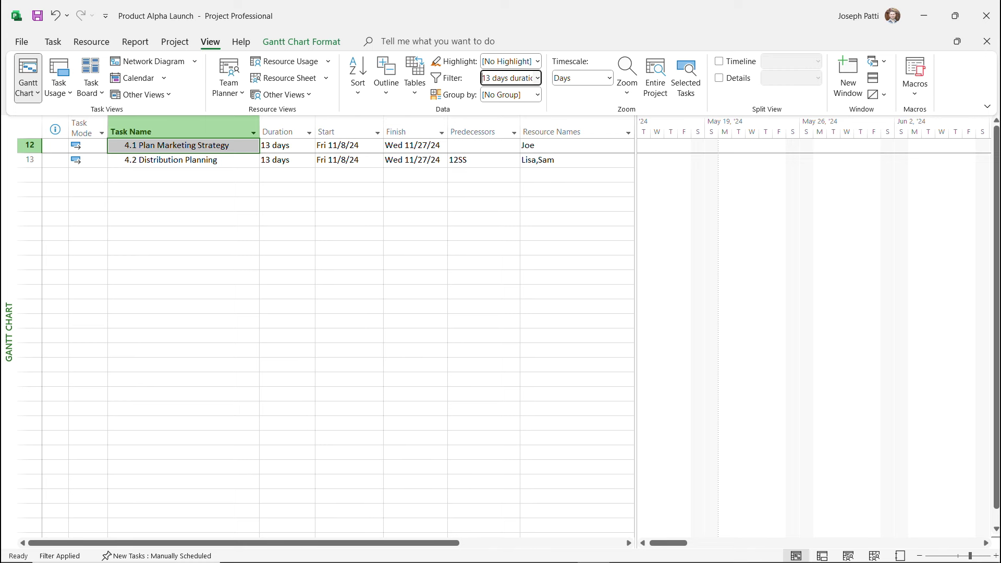
# Turn the task filter off, reapply the custom 13 days duration filter, and return to No Filter.
pyautogui.click(536, 77)
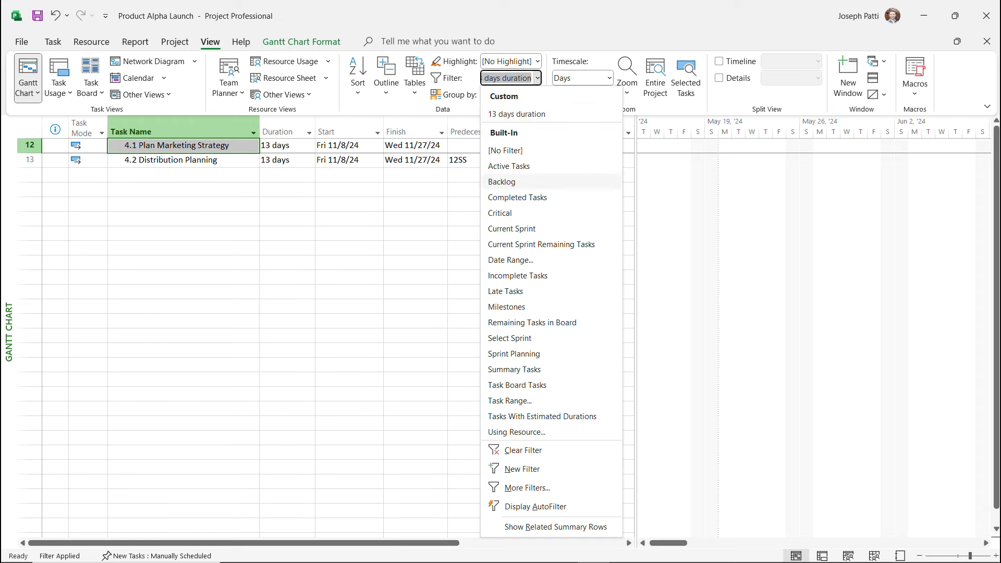
pyautogui.click(505, 150)
pyautogui.click(536, 77)
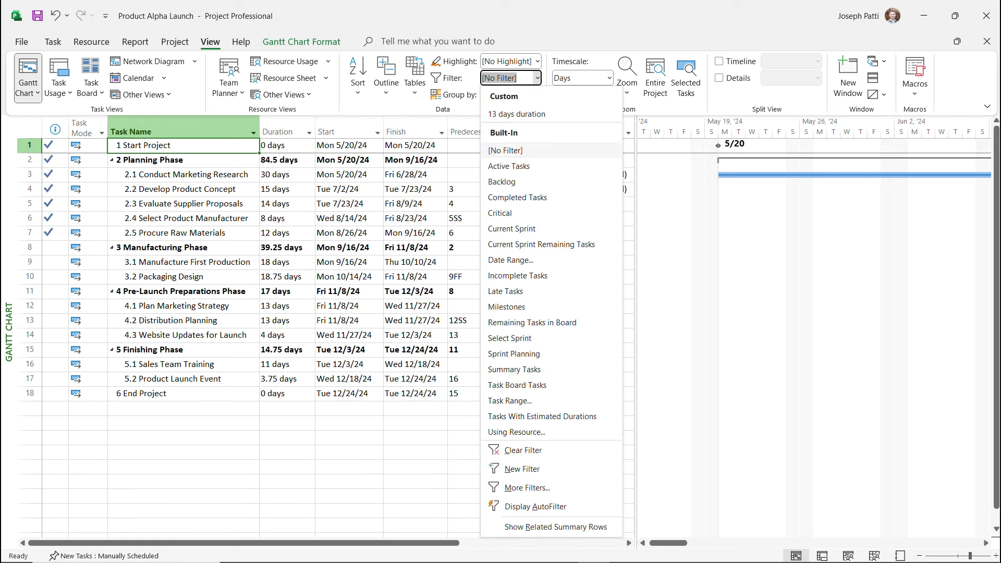
pyautogui.click(506, 113)
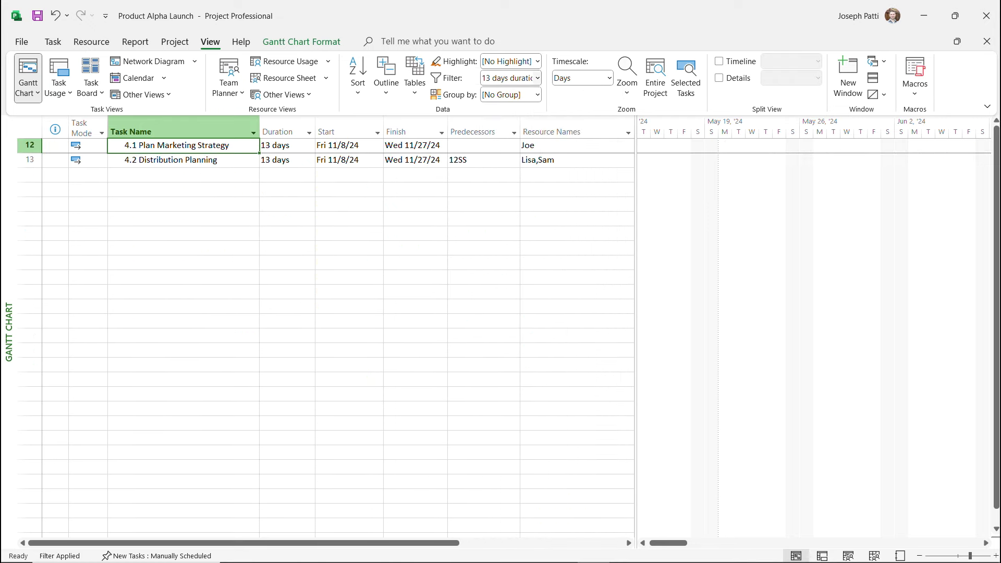
pyautogui.click(536, 77)
pyautogui.click(505, 150)
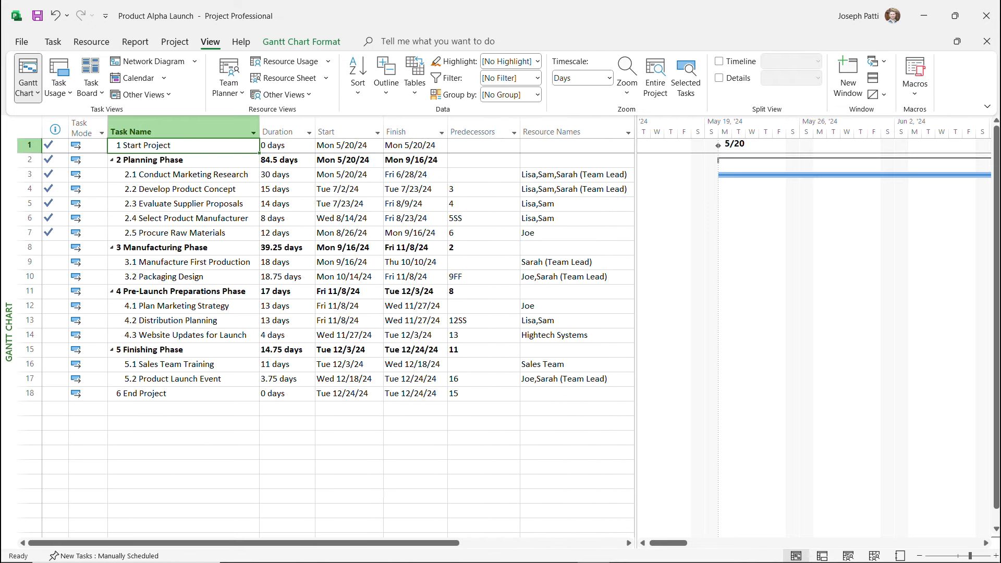
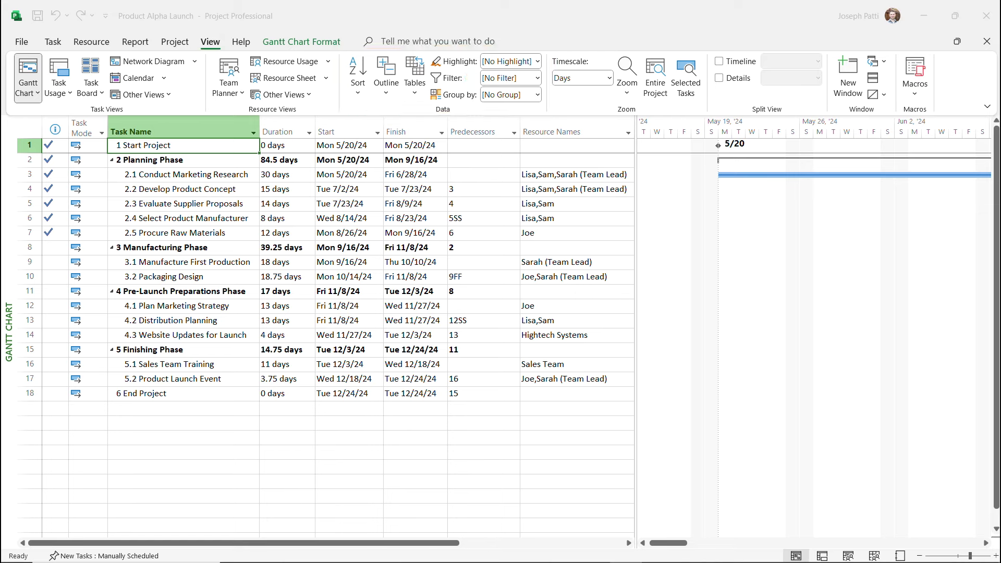
# Highlight the Incomplete Tasks in the task list, and switch the highlight to Completed Tasks.
pyautogui.click(538, 62)
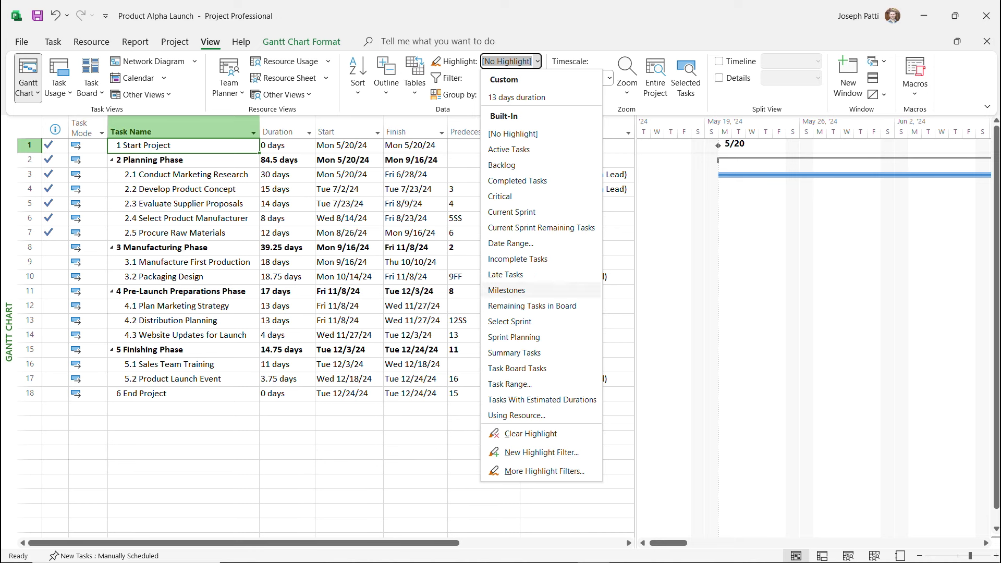
pyautogui.click(517, 258)
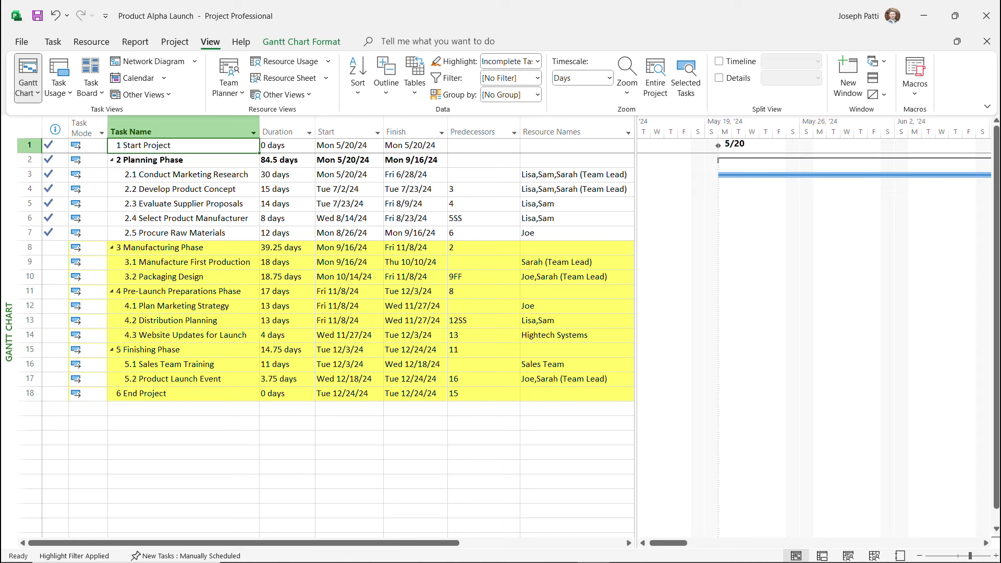
pyautogui.click(537, 61)
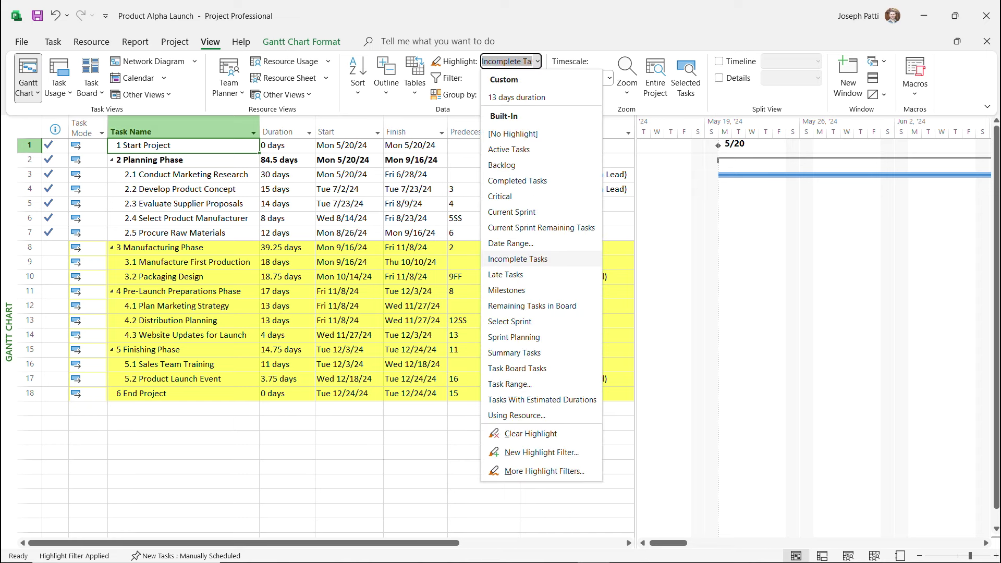
pyautogui.click(521, 181)
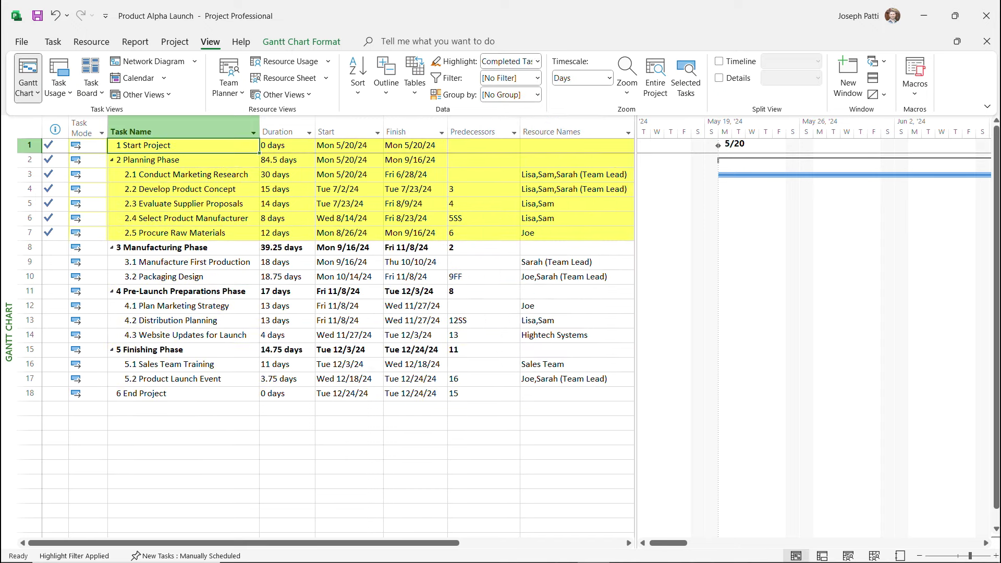
pyautogui.click(536, 61)
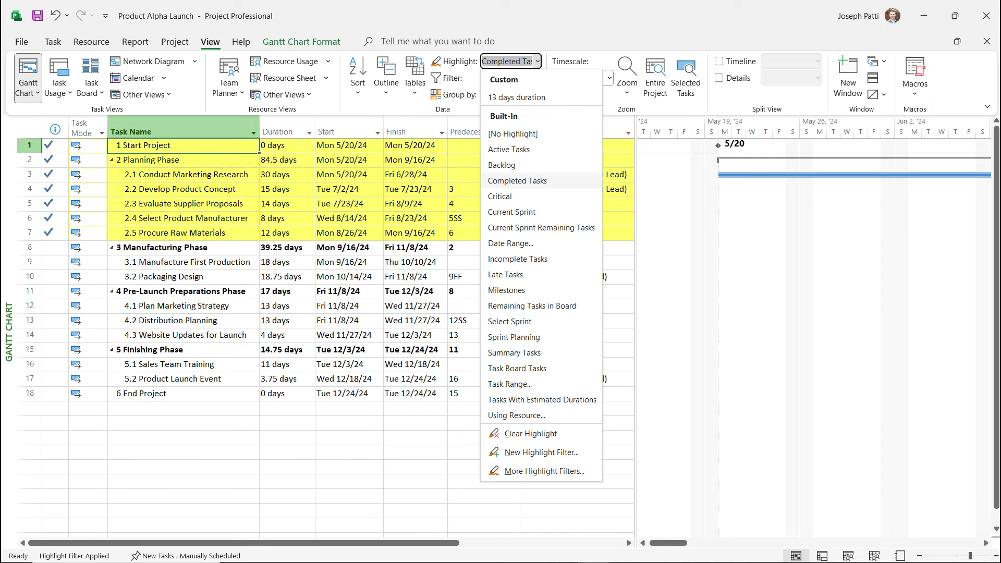
pyautogui.click(541, 452)
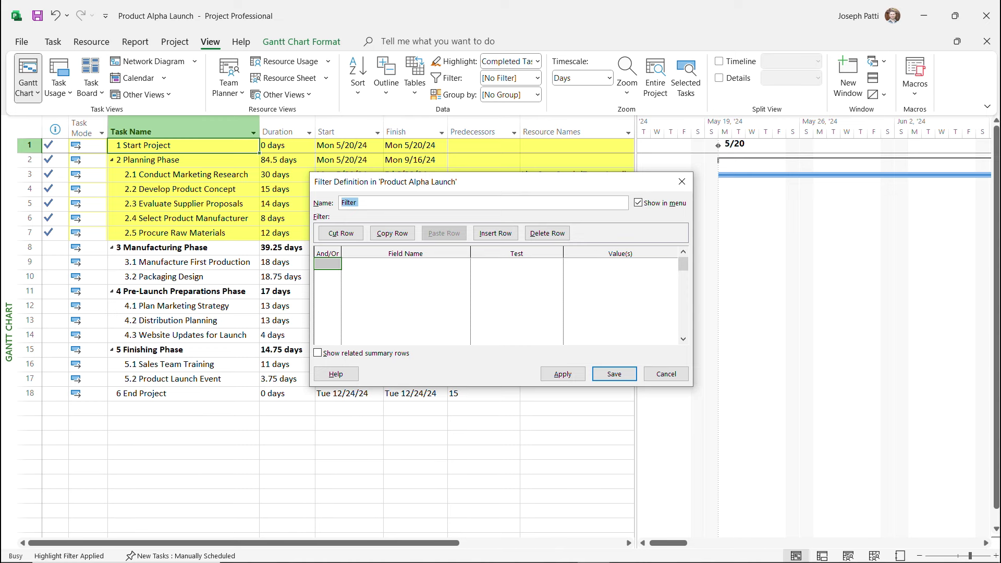
pyautogui.click(665, 374)
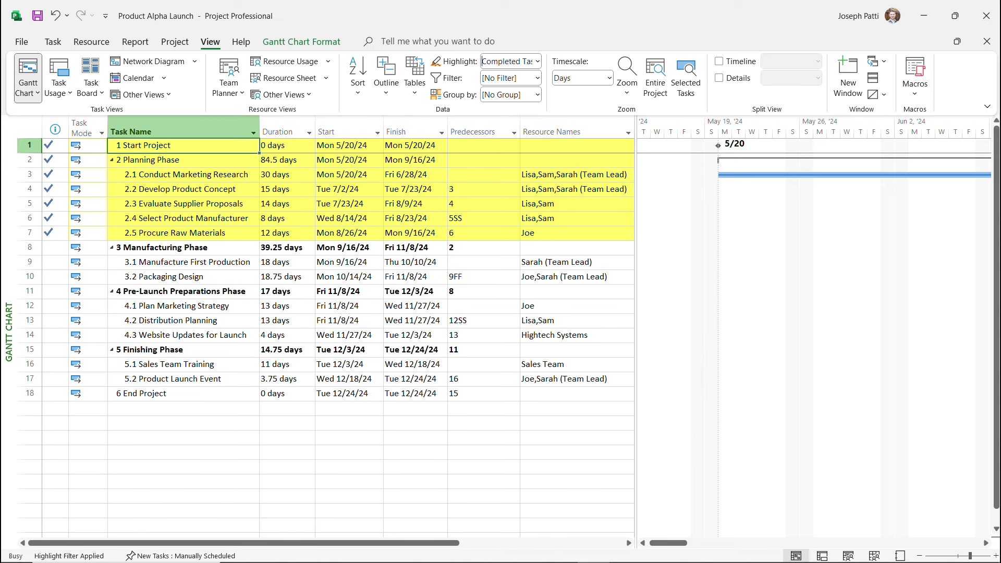
# Highlight the tasks matching the custom 13 days duration filter, and set the highlight back to No Highlight.
pyautogui.click(537, 61)
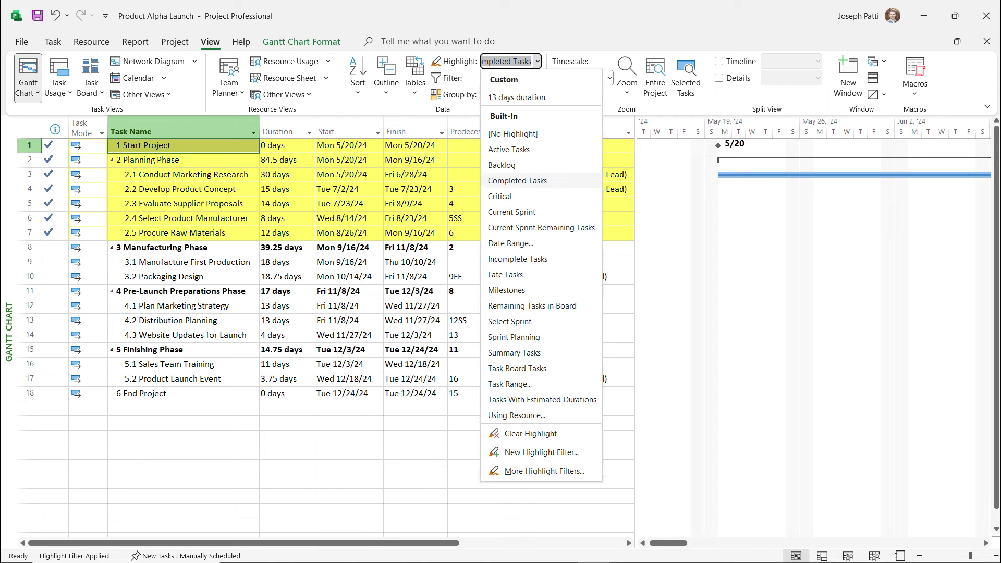
pyautogui.click(517, 97)
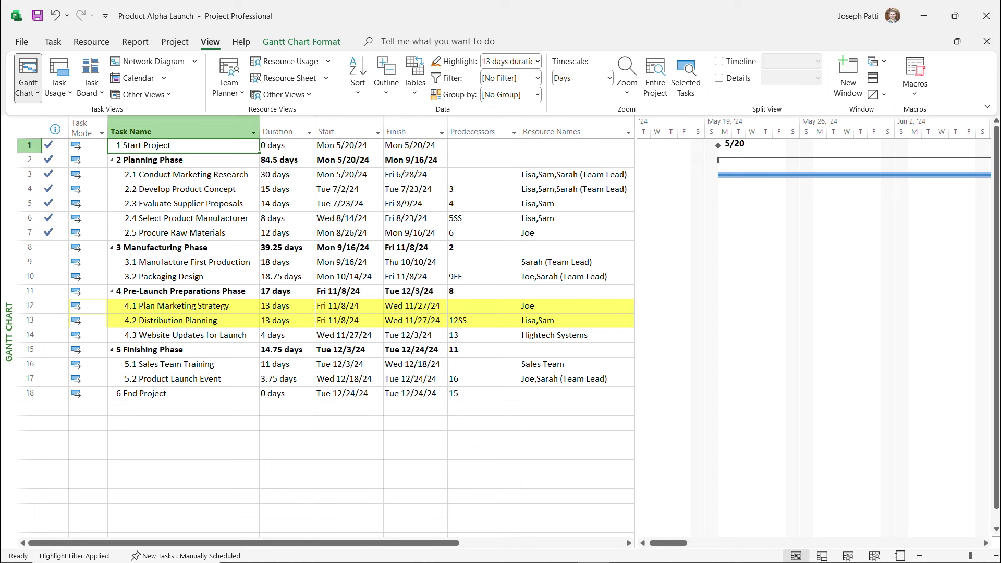
pyautogui.click(537, 61)
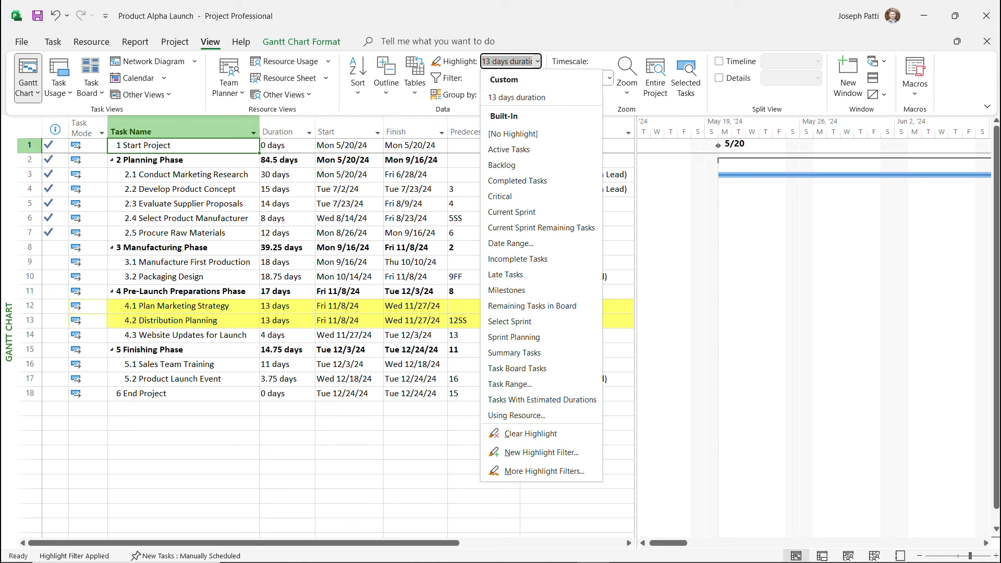
pyautogui.click(527, 134)
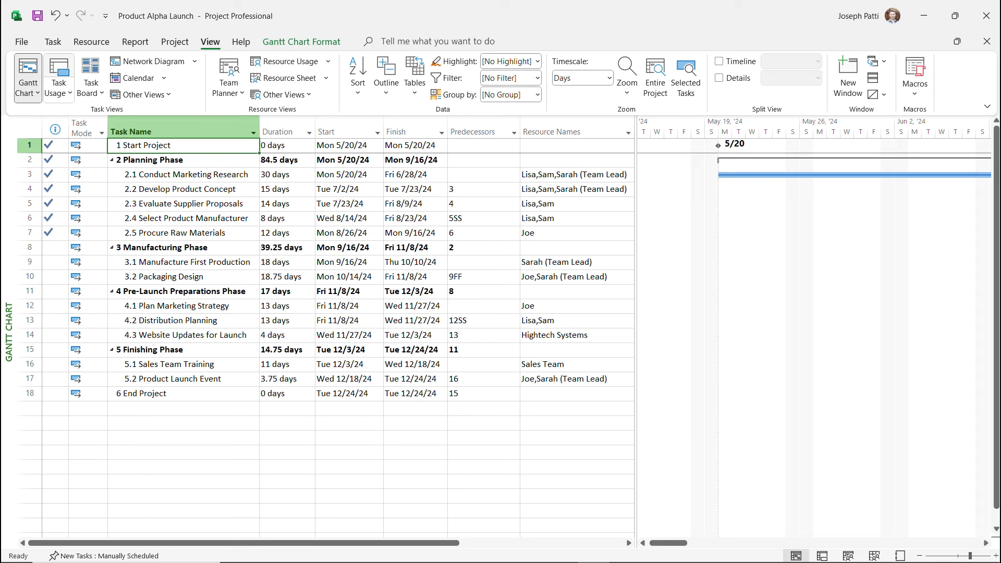
# Fill all cells from 2 Planning Phase through 2.5 Procure Raw Materials with the standard light blue background color.
pyautogui.click(53, 41)
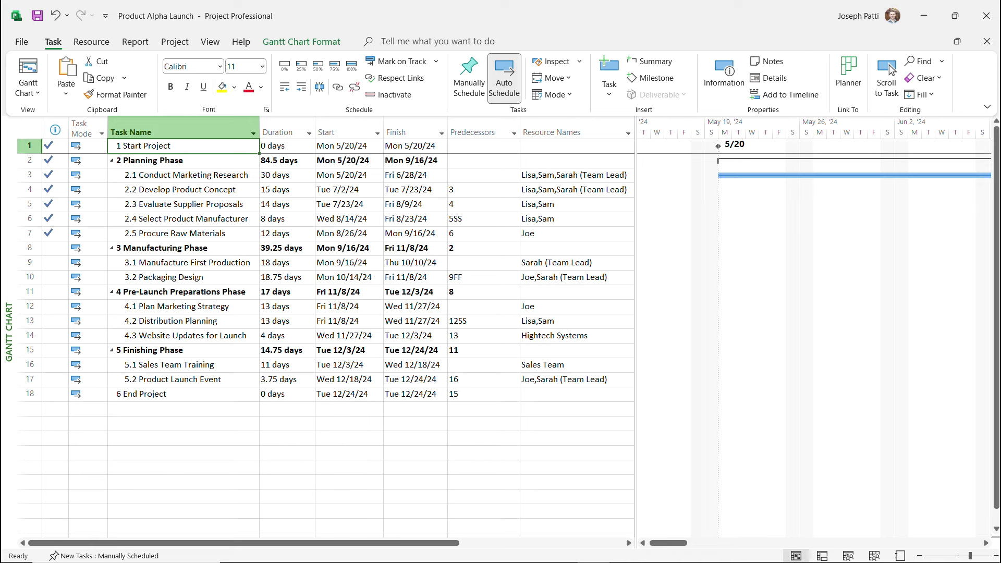
pyautogui.moveTo(182, 160); pyautogui.dragTo(560, 234)
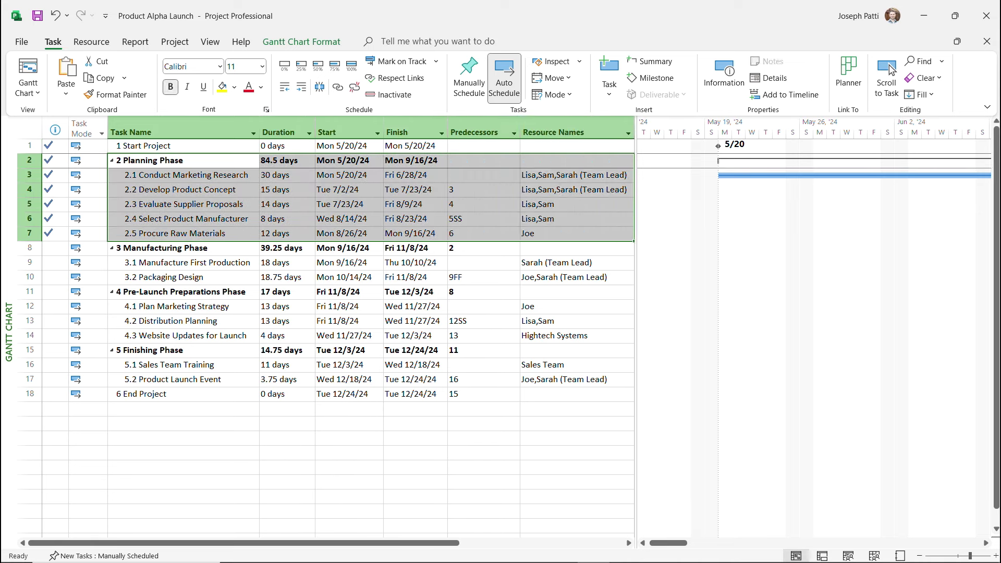
pyautogui.click(234, 87)
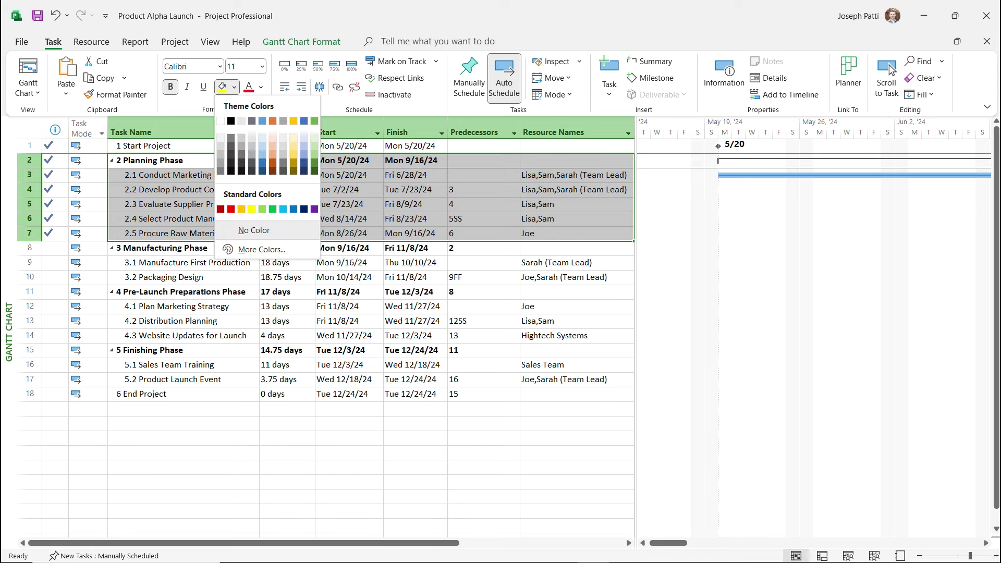
pyautogui.click(283, 209)
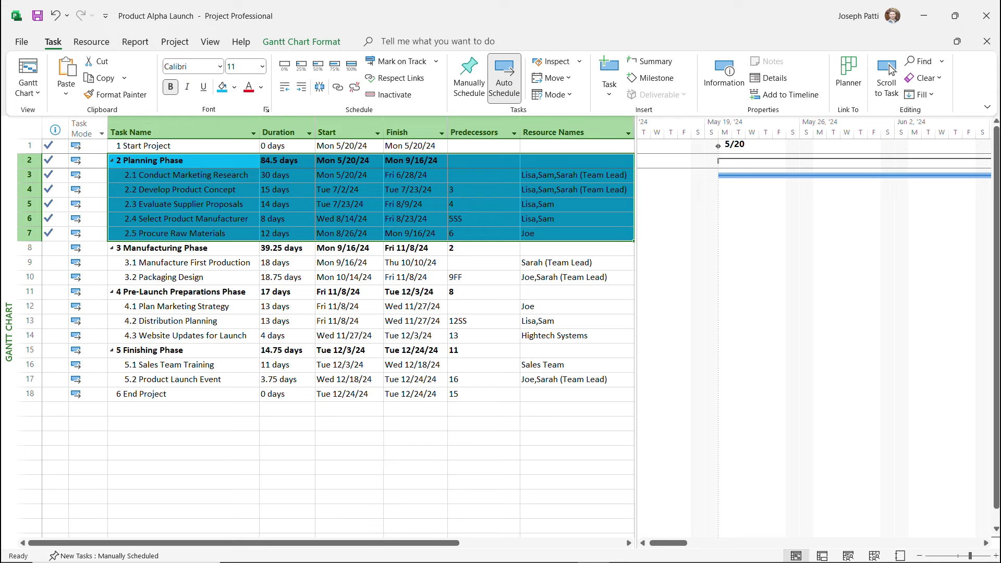
# Fill the 3 Manufacturing Phase rows through 3.2 Packaging Design with the standard red background color.
pyautogui.moveTo(183, 248); pyautogui.dragTo(568, 277)
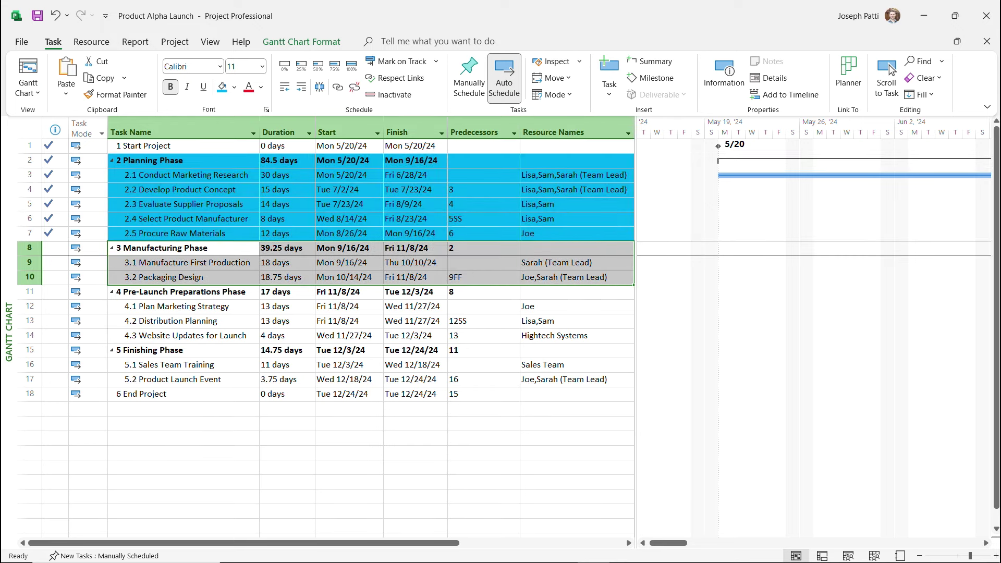
pyautogui.click(234, 88)
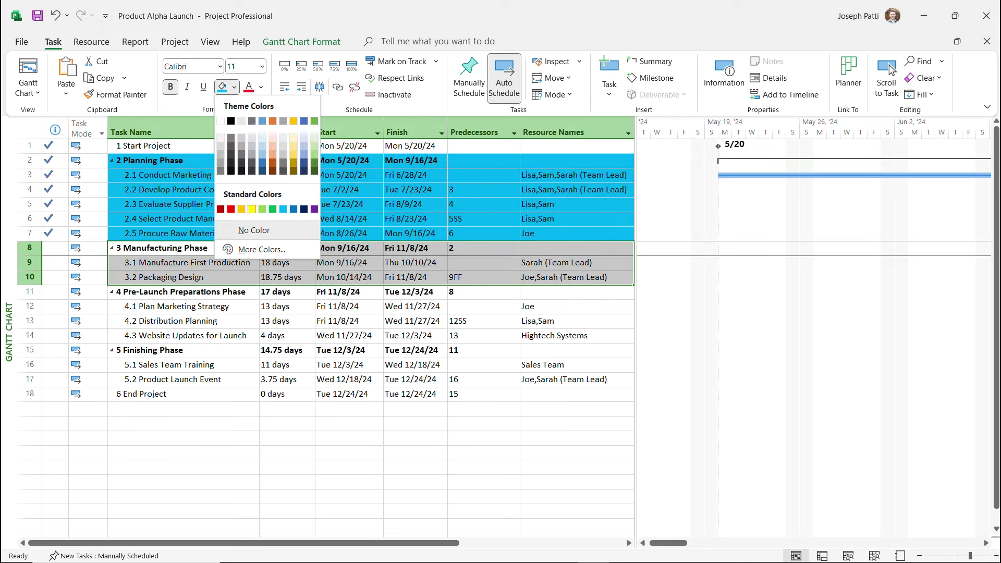
pyautogui.click(231, 209)
# Fill the 4 Pre-Launch Preparations Phase rows through 4.3 Website Updates for Launch with the standard green background color.
pyautogui.moveTo(182, 292); pyautogui.dragTo(568, 336)
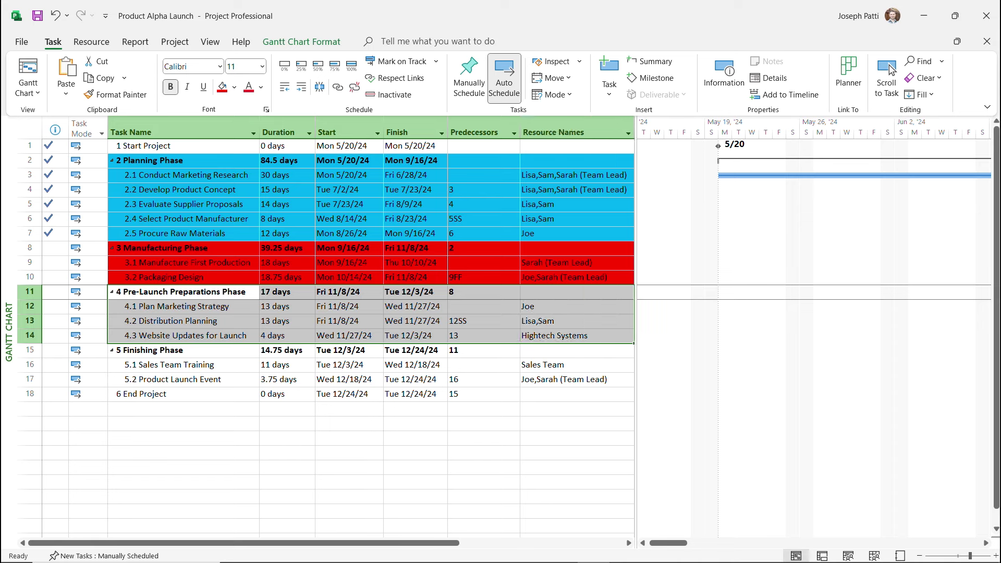
pyautogui.click(234, 88)
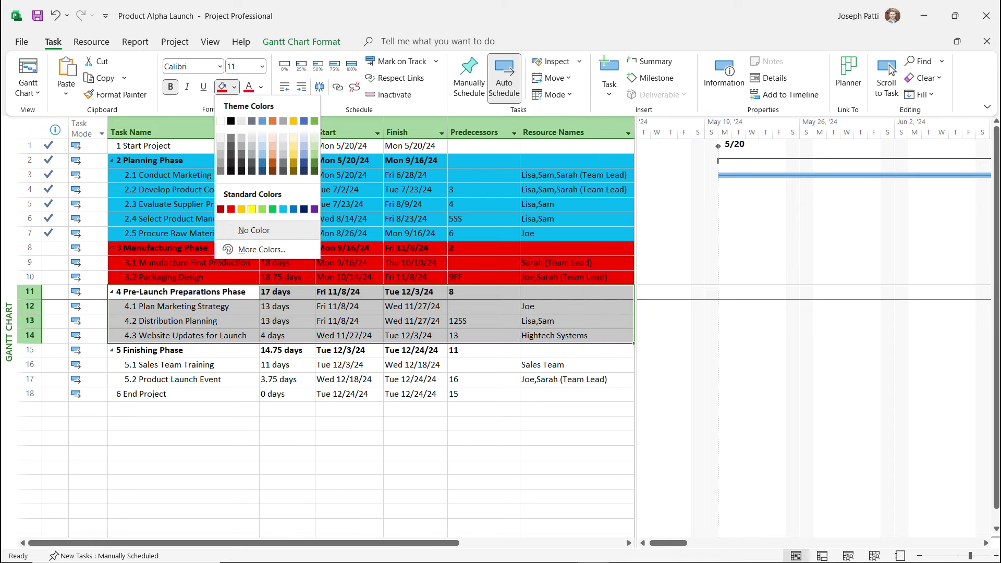
pyautogui.click(272, 209)
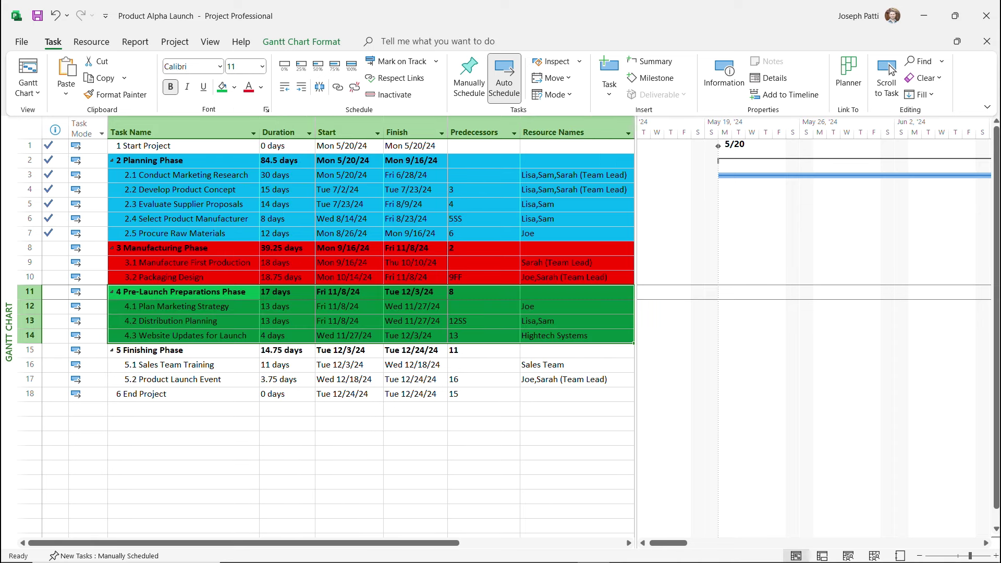
# Fill the 5 Finishing Phase rows through 5.2 Product Launch Event with the standard gold-orange background color.
pyautogui.moveTo(182, 350); pyautogui.dragTo(562, 380)
pyautogui.click(234, 88)
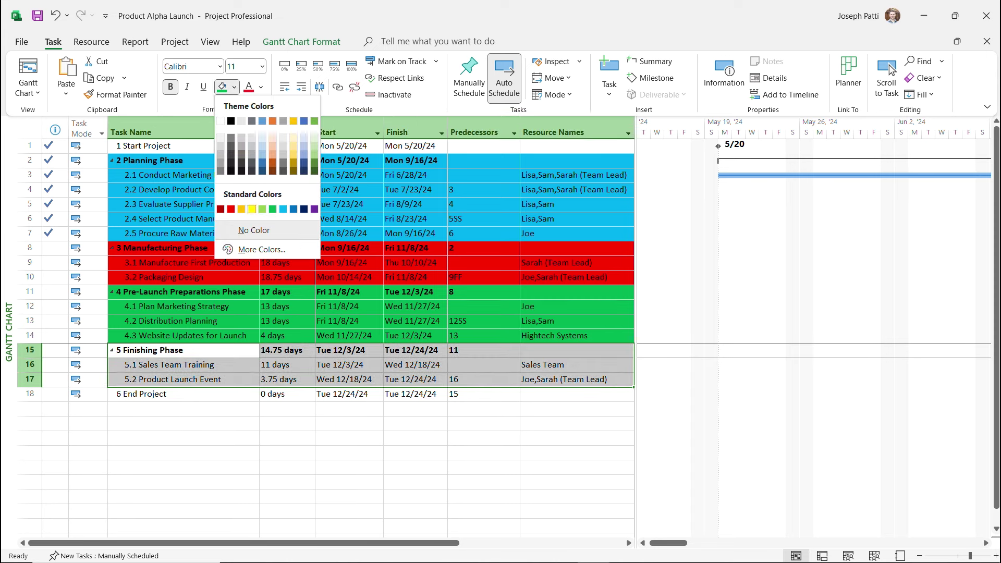
pyautogui.click(252, 209)
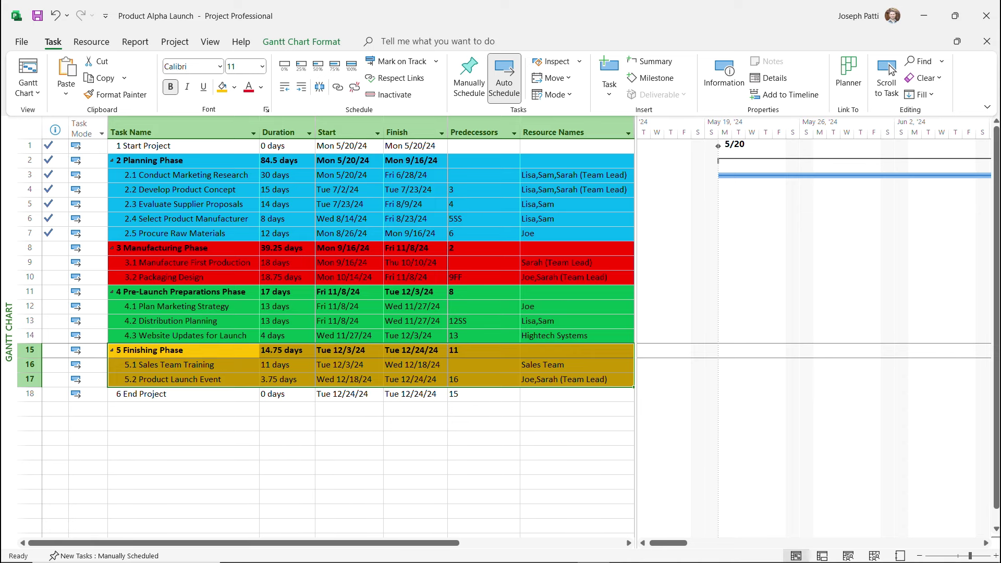
pyautogui.click(184, 453)
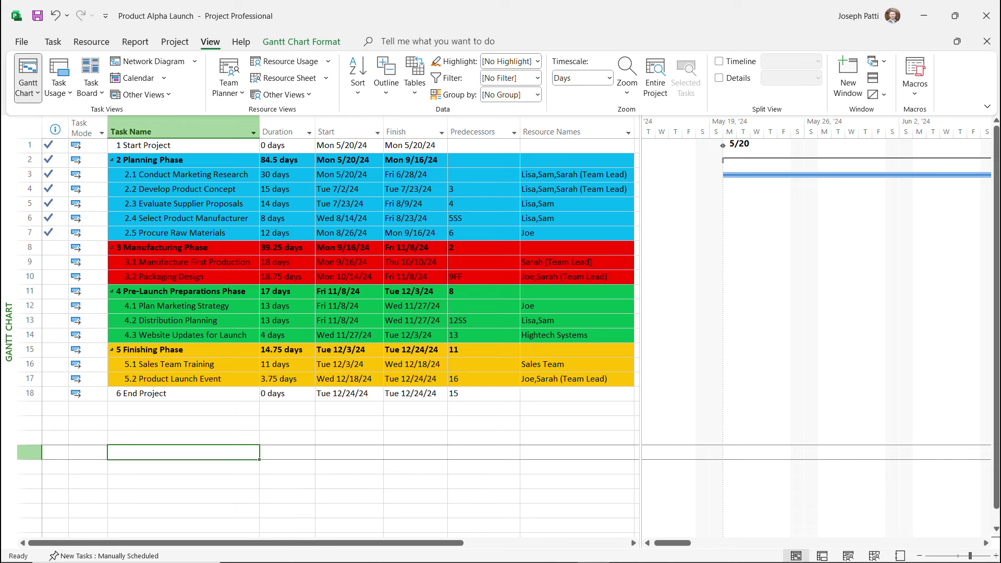
# Widen the task table beside the Gantt chart until all columns through Add New Column fit.
pyautogui.moveTo(640, 334); pyautogui.dragTo(514, 333)
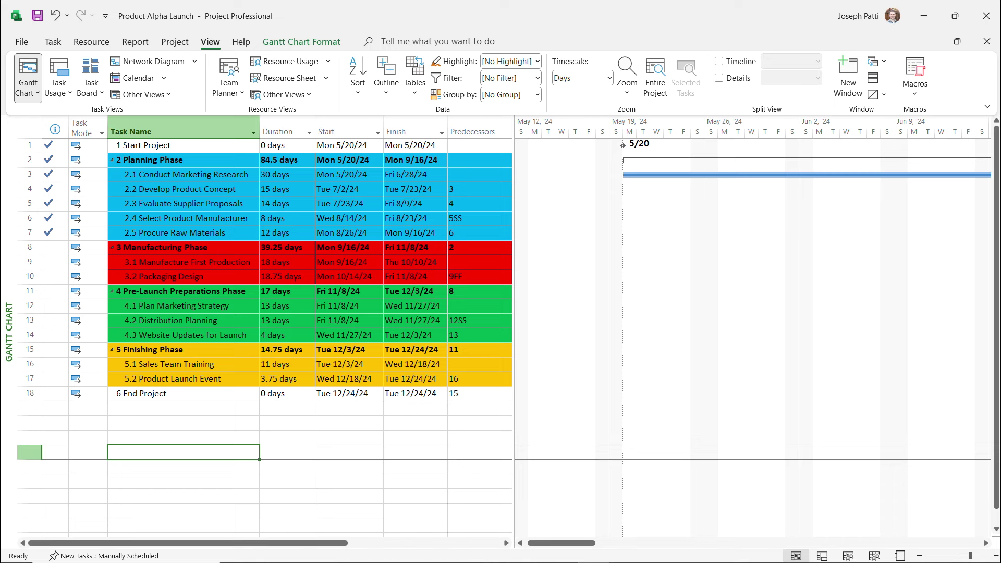
pyautogui.moveTo(561, 542)
pyautogui.mouseDown()
pyautogui.moveTo(708, 542)
pyautogui.moveTo(559, 542)
pyautogui.mouseUp()
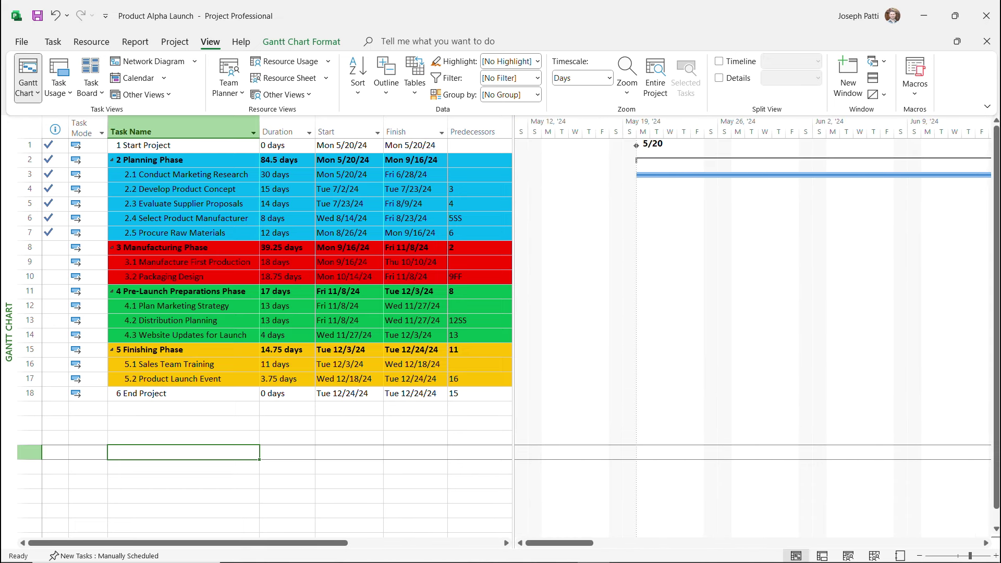
pyautogui.moveTo(513, 333); pyautogui.dragTo(865, 333)
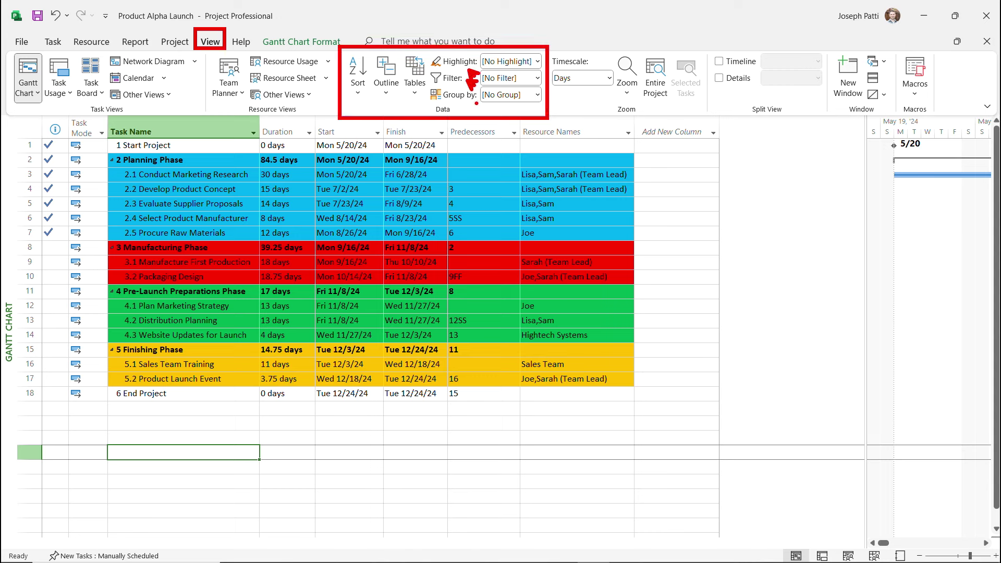
# Group the tasks by Duration to review them, and set the grouping back to No Group.
pyautogui.click(538, 95)
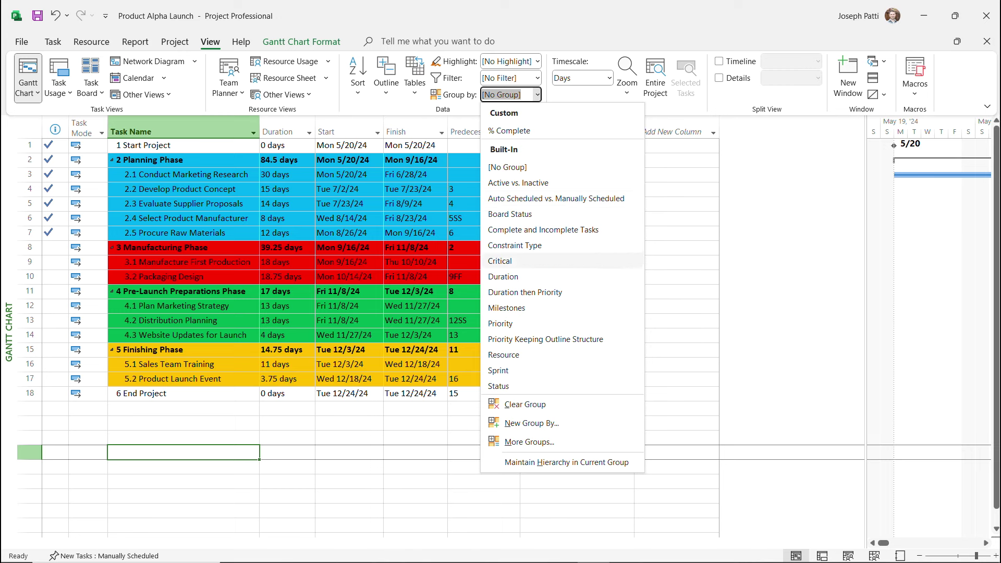
pyautogui.click(502, 276)
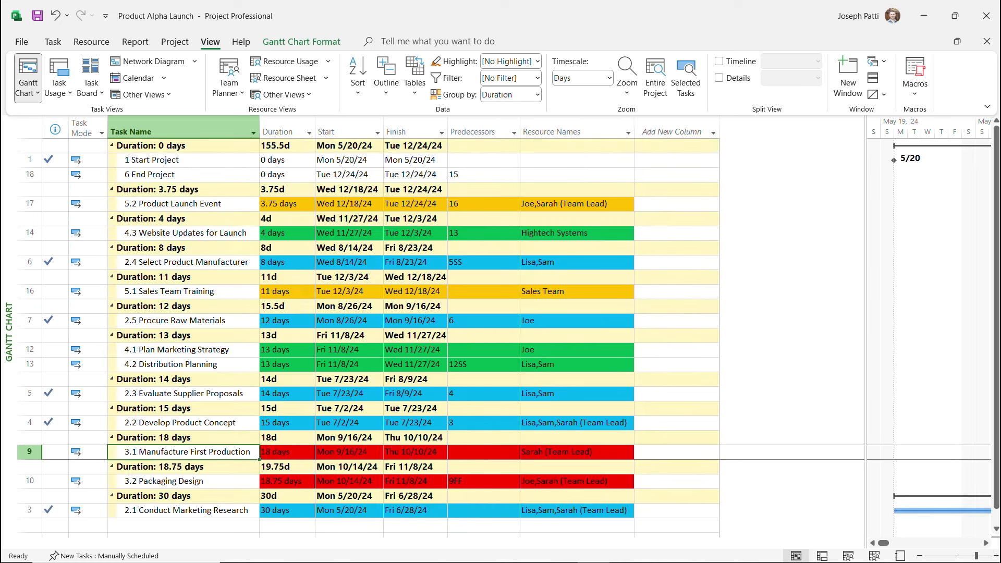
pyautogui.scroll(-2, 412, 333)
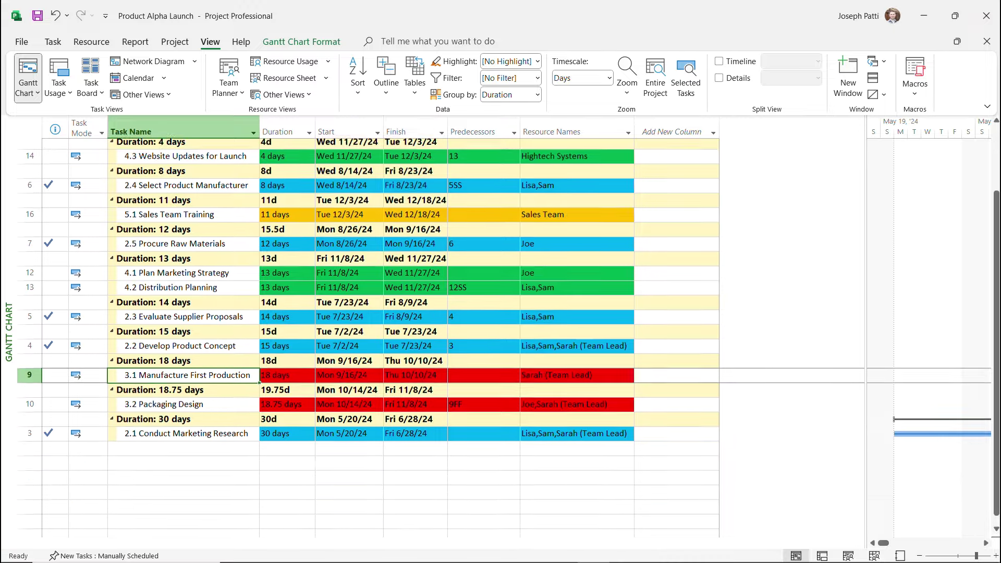
pyautogui.scroll(2, 412, 334)
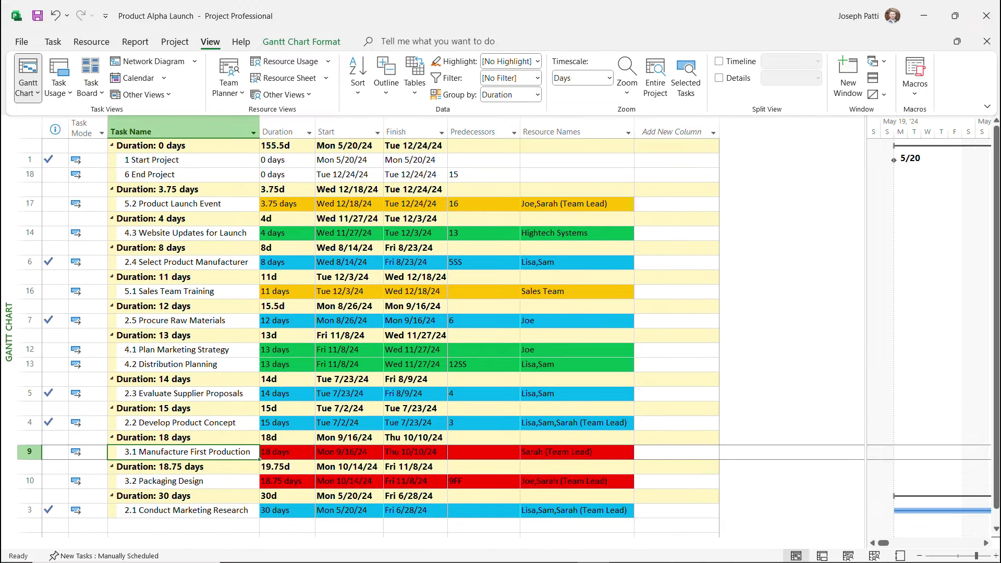
pyautogui.moveTo(866, 333); pyautogui.dragTo(647, 334)
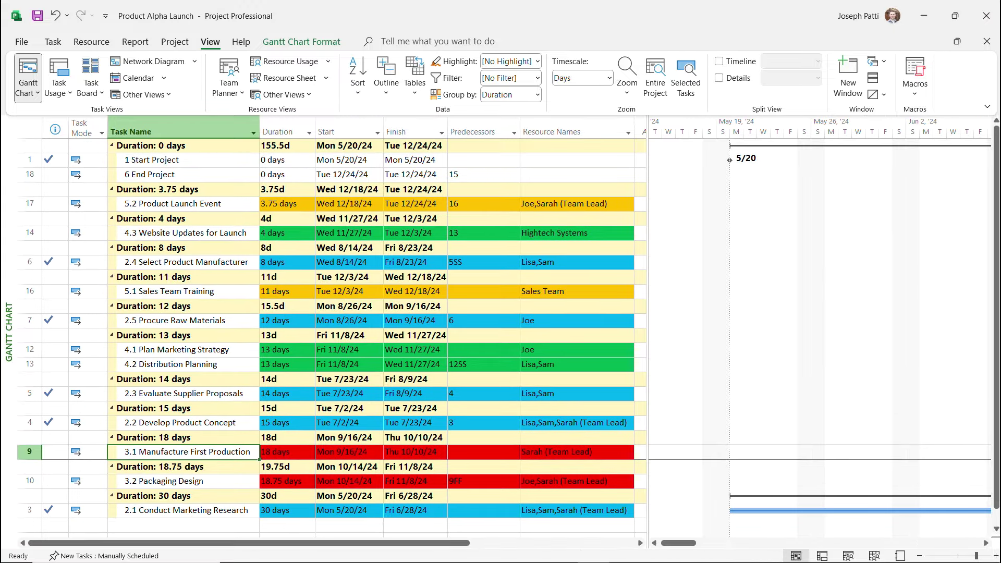
pyautogui.moveTo(678, 542)
pyautogui.mouseDown()
pyautogui.moveTo(928, 543)
pyautogui.moveTo(676, 542)
pyautogui.mouseUp()
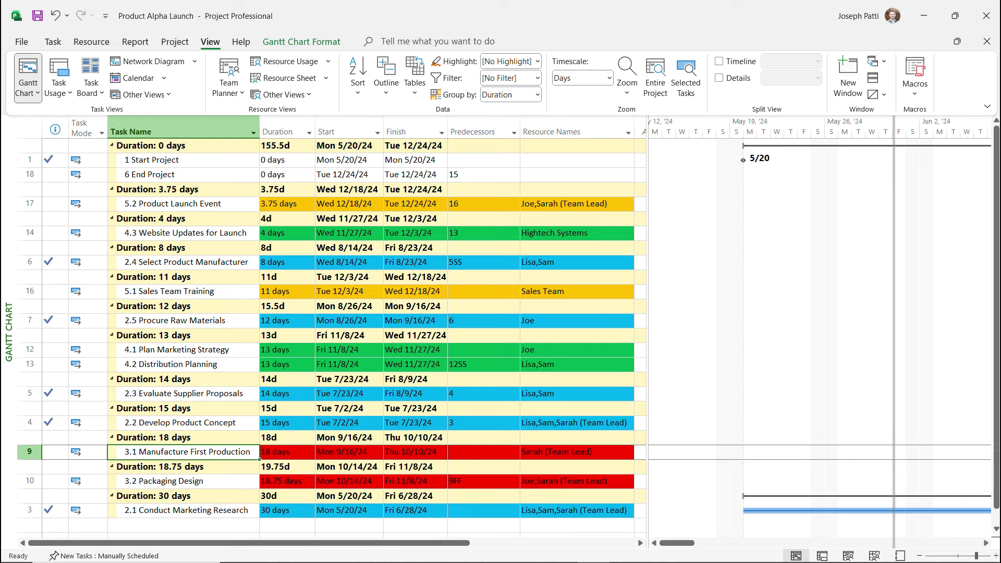
pyautogui.moveTo(893, 312); pyautogui.dragTo(909, 313)
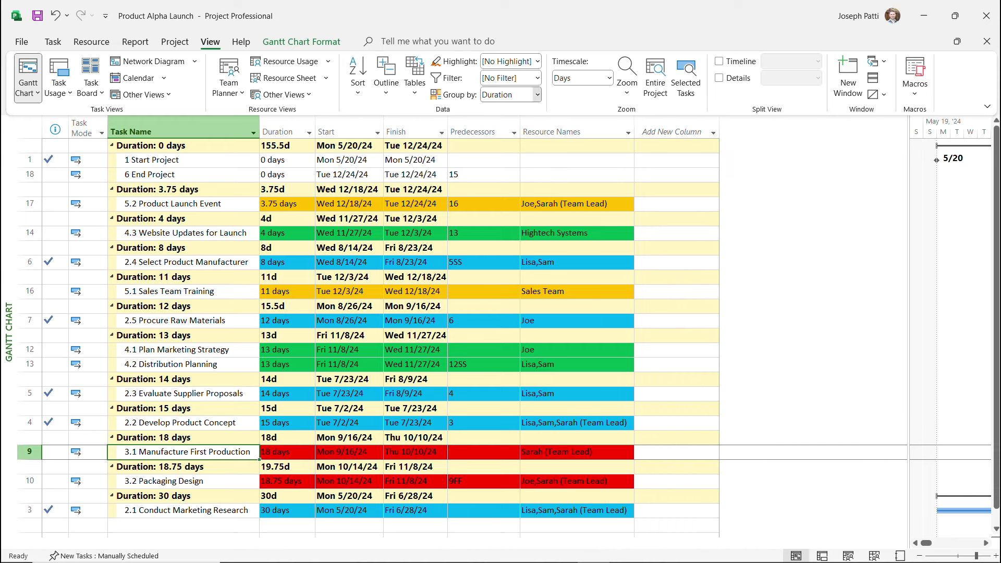
pyautogui.click(537, 95)
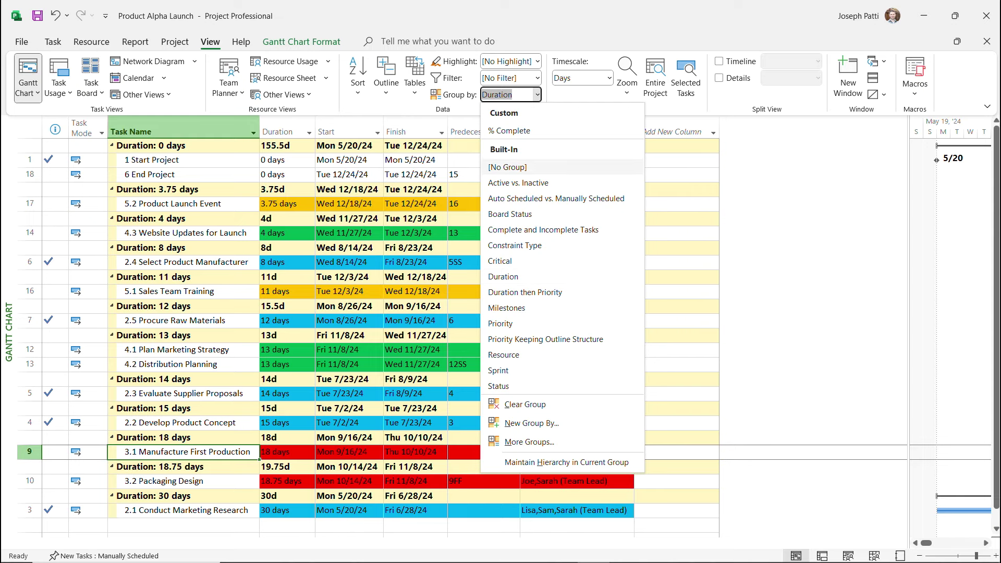
pyautogui.click(507, 167)
# Group the tasks by Resource, and return the task list to No Group.
pyautogui.click(537, 94)
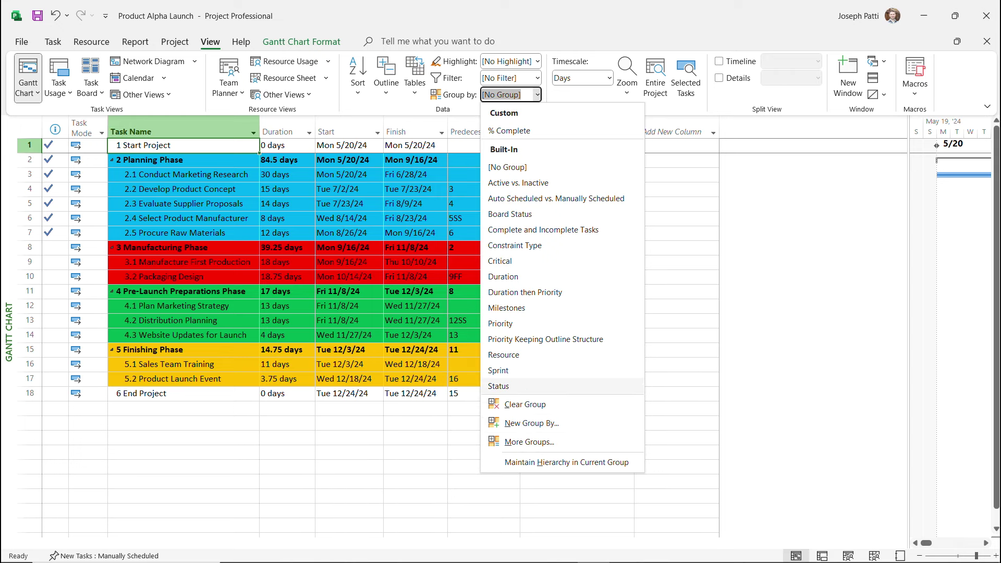
pyautogui.click(504, 354)
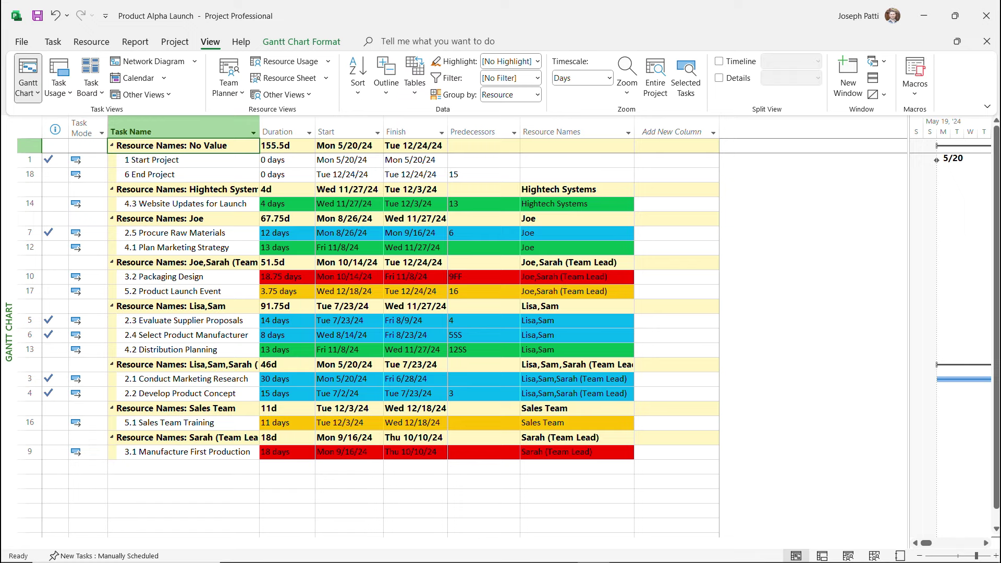
pyautogui.click(537, 94)
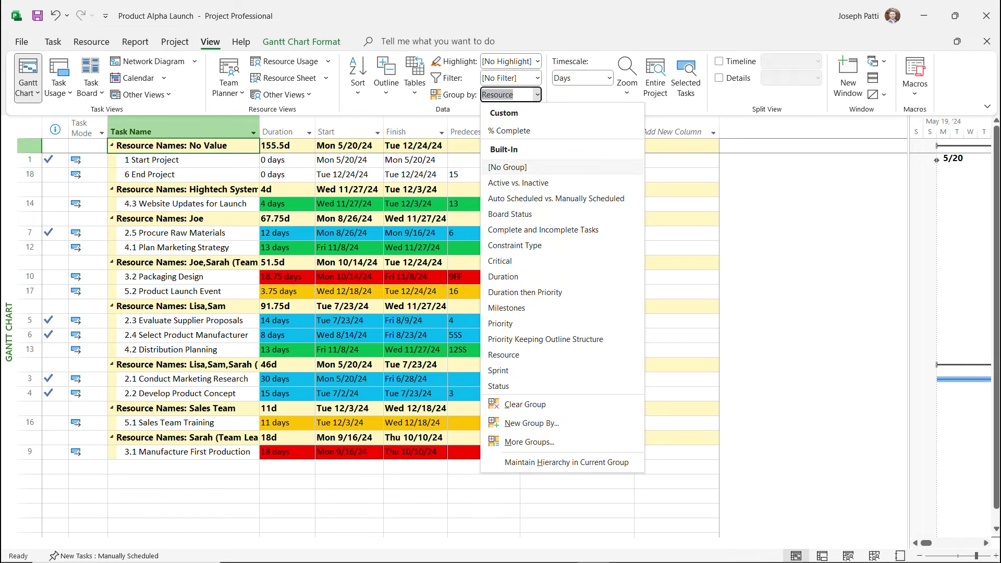
pyautogui.click(507, 167)
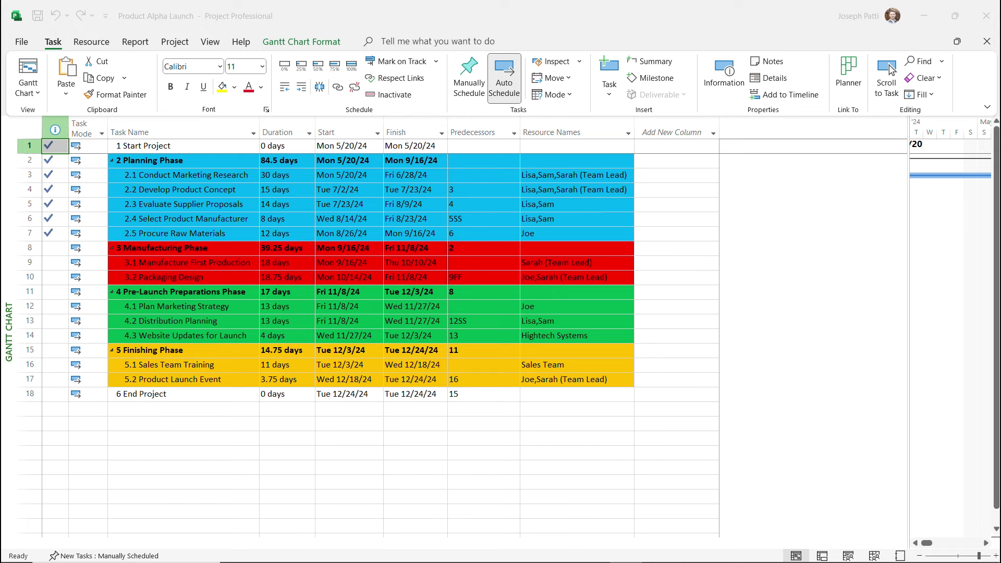
# Open the Overallocated Resources report for the project.
pyautogui.click(135, 42)
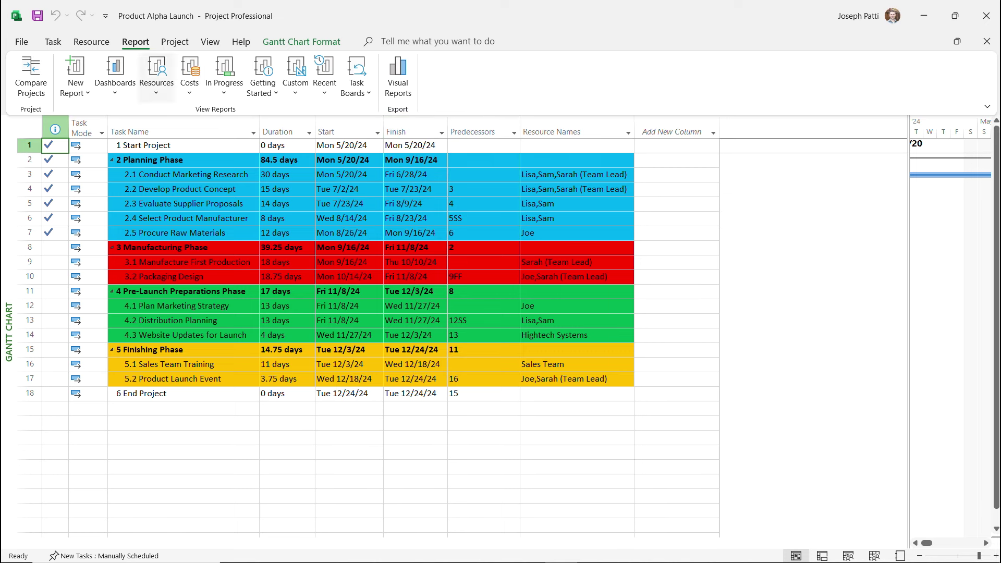
pyautogui.click(157, 78)
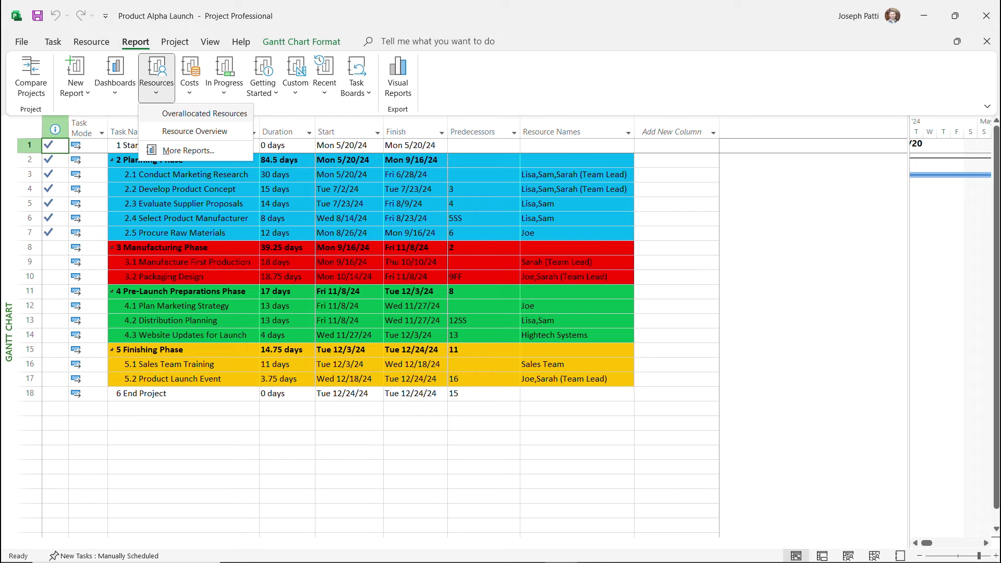
pyautogui.click(205, 113)
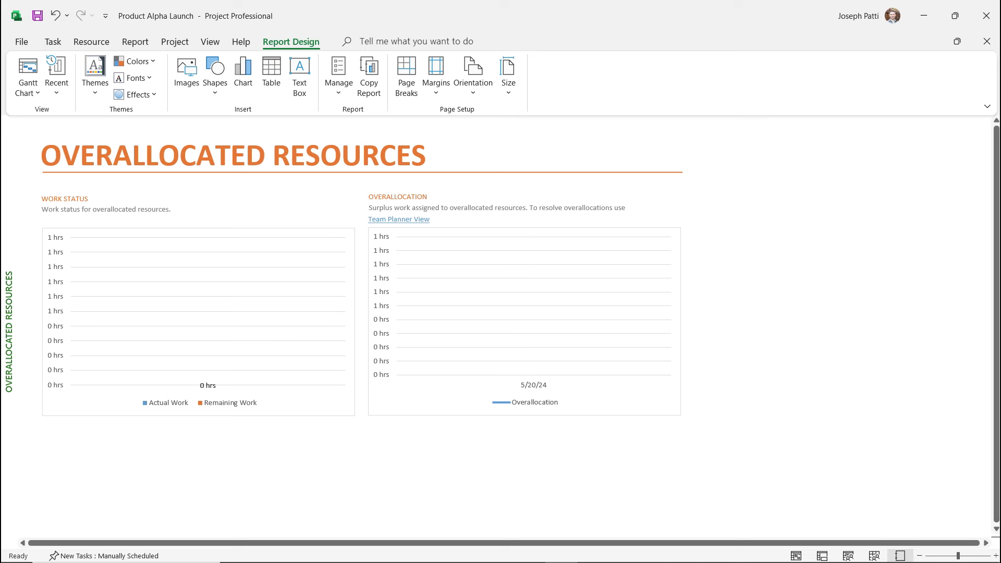
# Open the Resource Overview report and examine its work charts and resource status table.
pyautogui.click(135, 42)
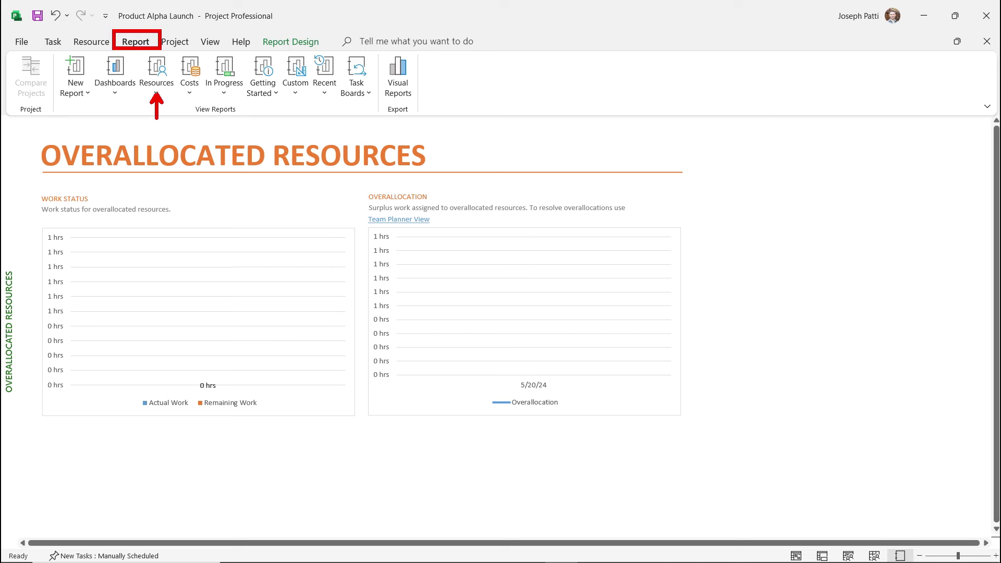
pyautogui.click(156, 75)
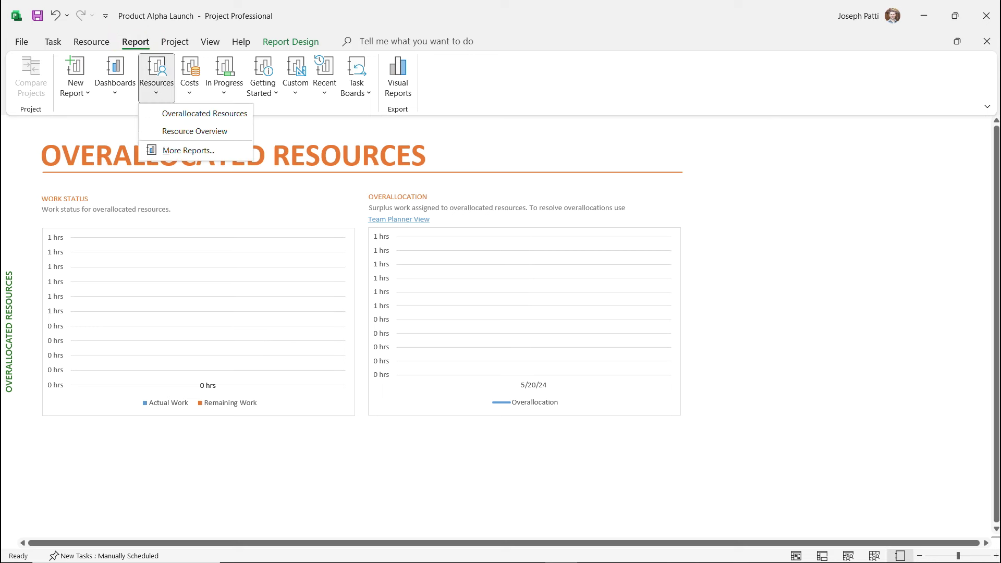
pyautogui.click(194, 131)
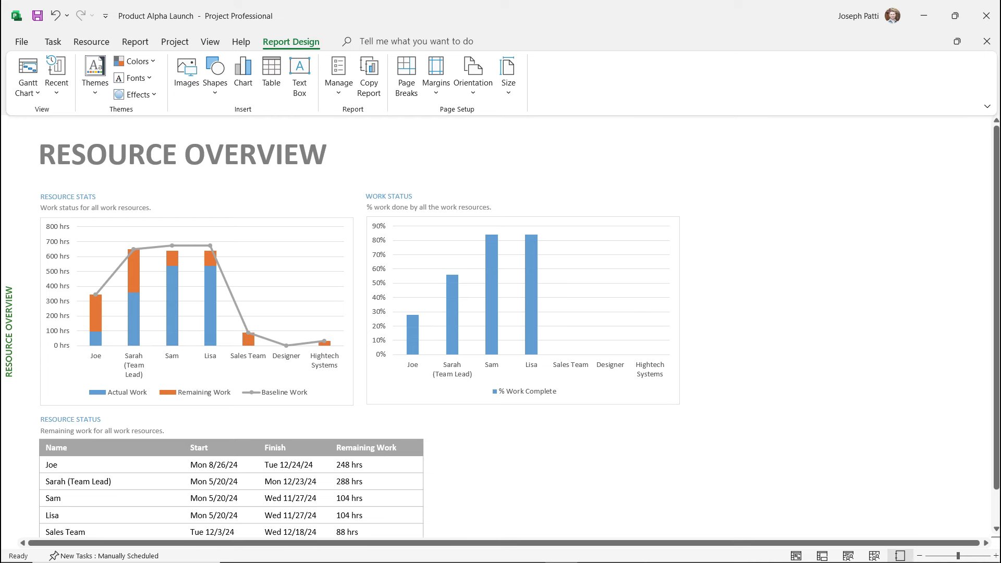
pyautogui.scroll(-1, 500, 328)
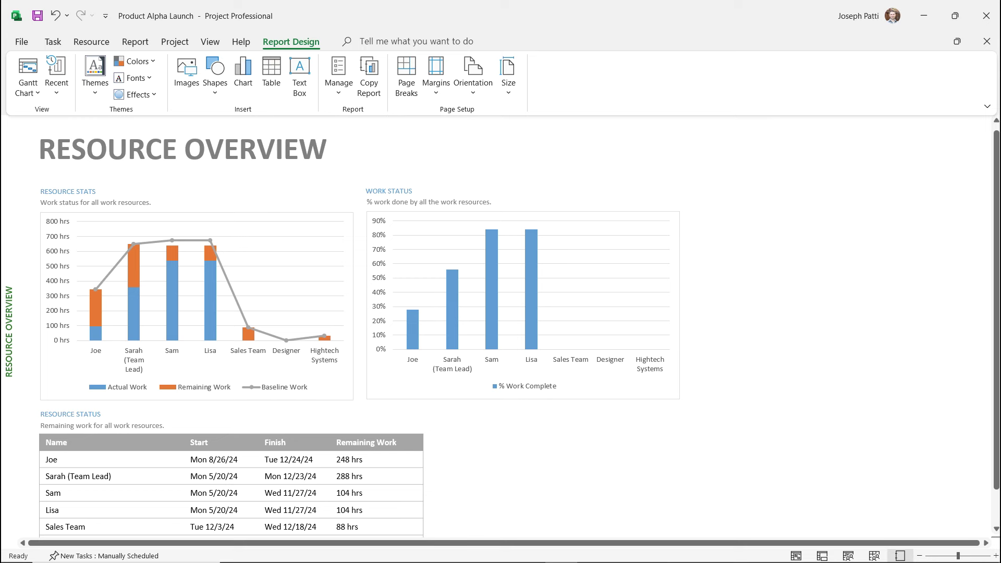
# Show the Field List of the Resource Stats chart, widen it to read its fields, and close it.
pyautogui.click(292, 276)
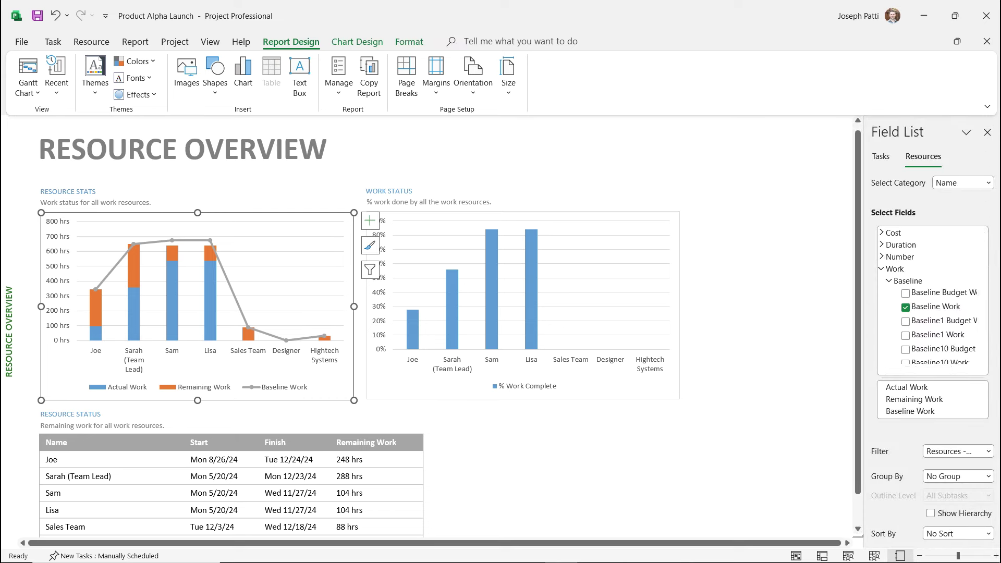
pyautogui.moveTo(863, 313); pyautogui.dragTo(747, 313)
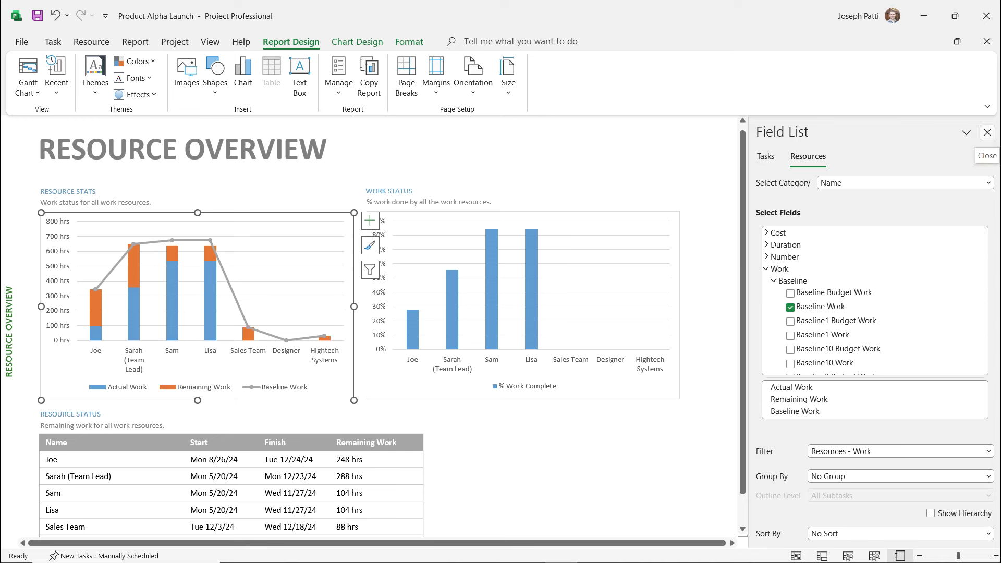
pyautogui.click(986, 133)
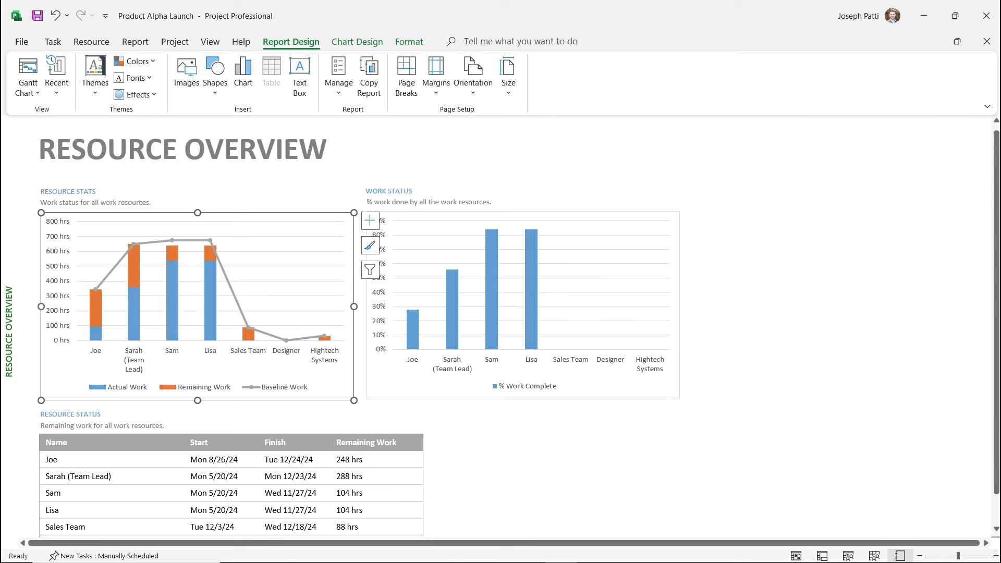
# Open the Cost Overruns report and examine the task and resource cost variances.
pyautogui.click(135, 42)
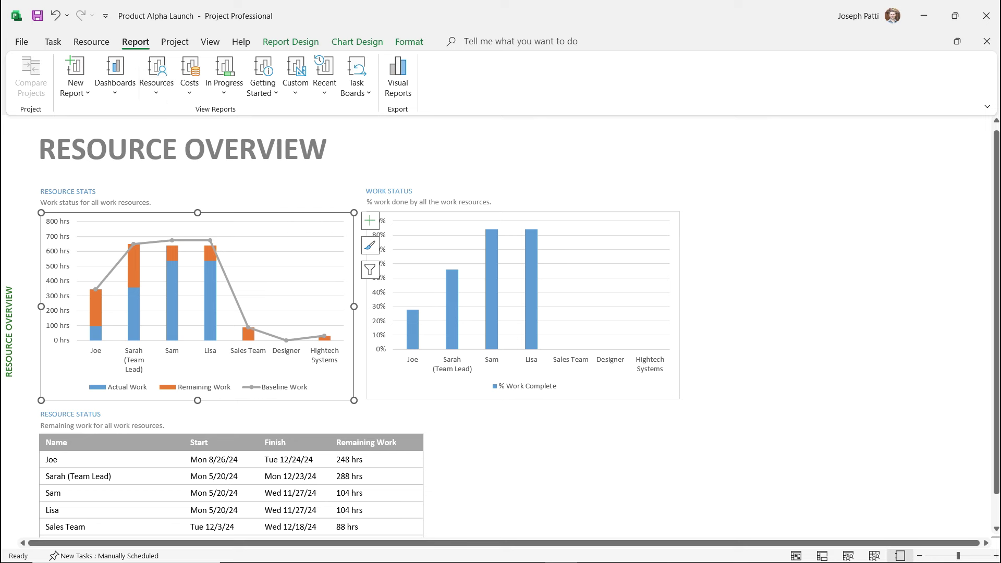
pyautogui.click(189, 78)
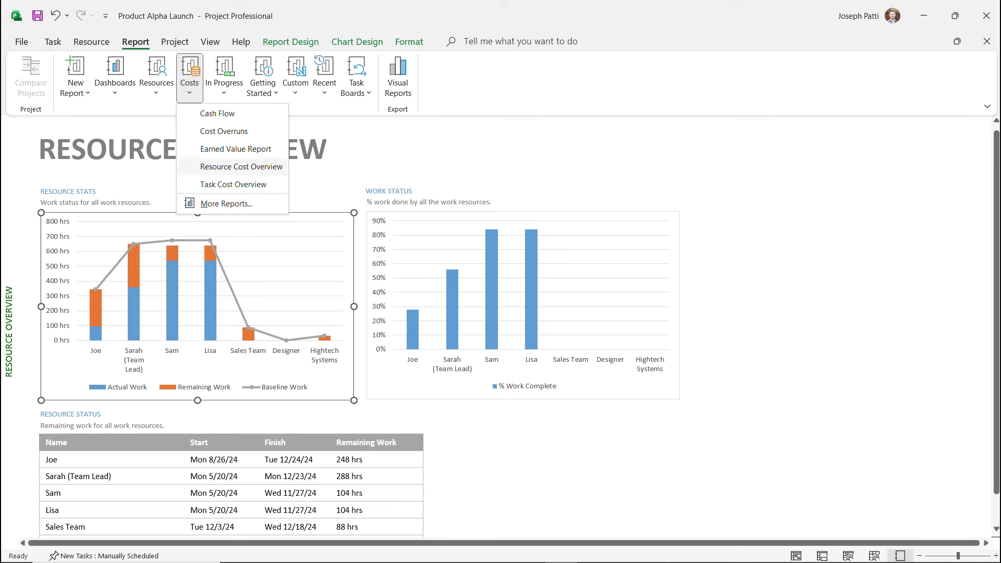
pyautogui.click(224, 131)
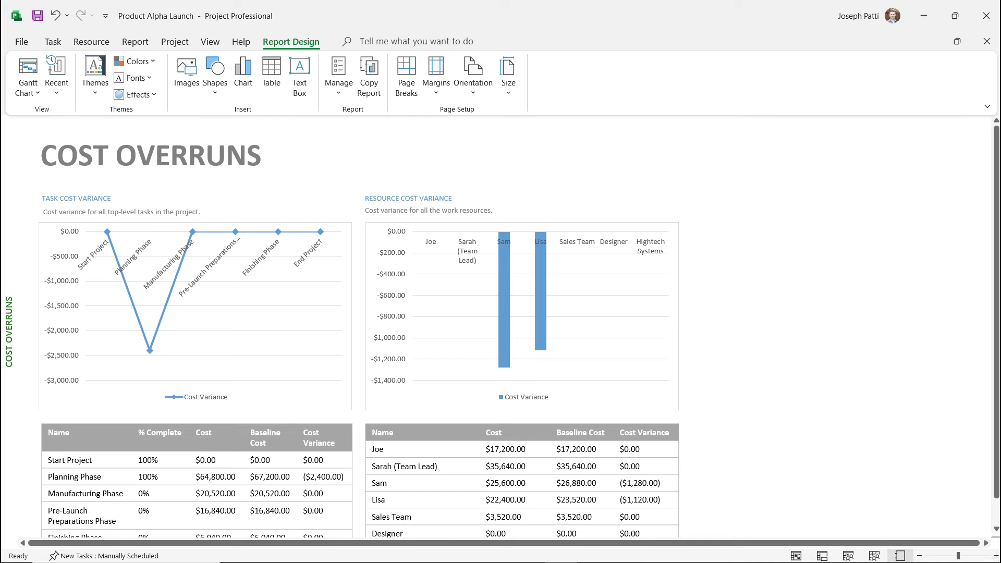
pyautogui.scroll(-1, 516, 331)
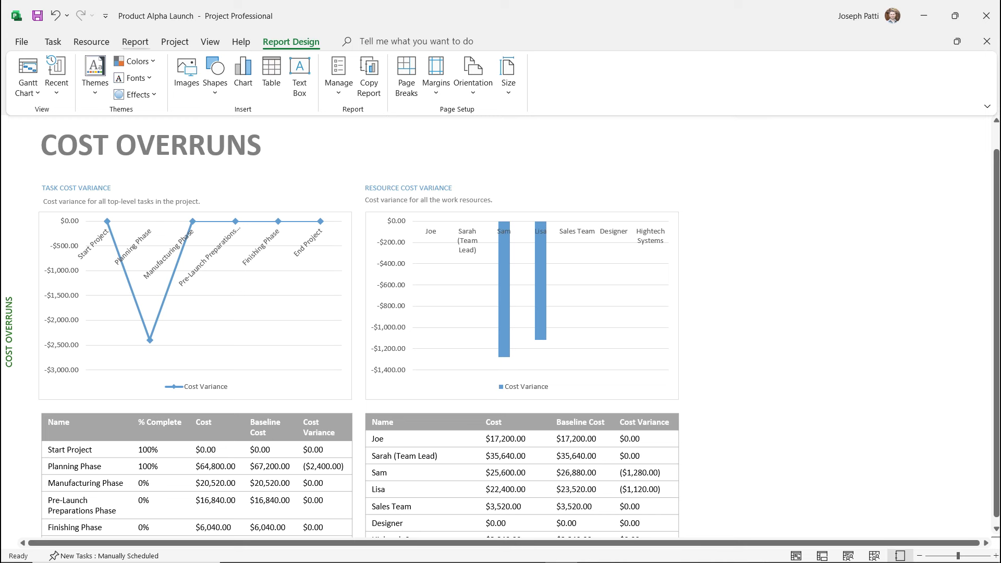
# Open the Cash Flow report to review the project's costs.
pyautogui.click(135, 41)
pyautogui.click(189, 78)
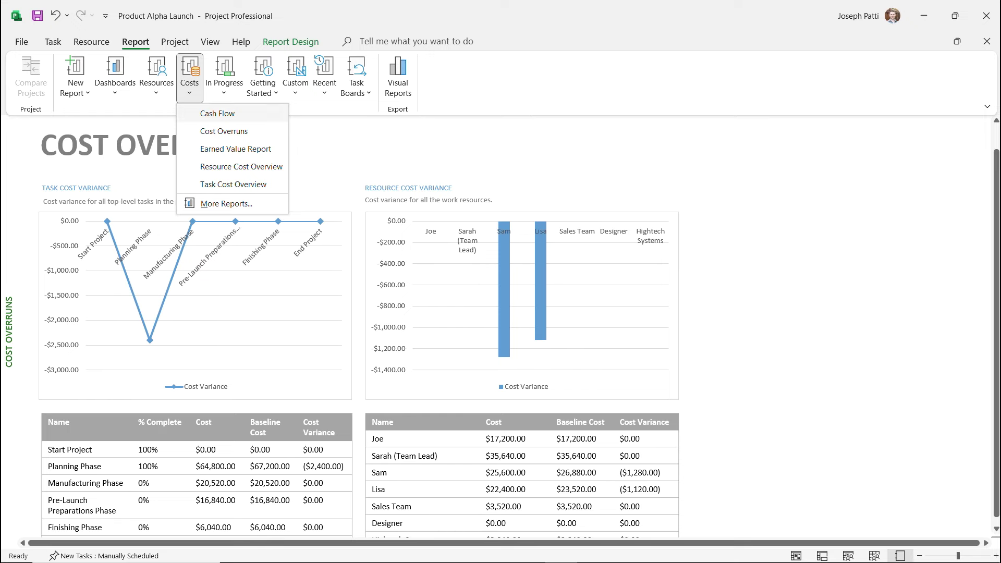
pyautogui.click(217, 107)
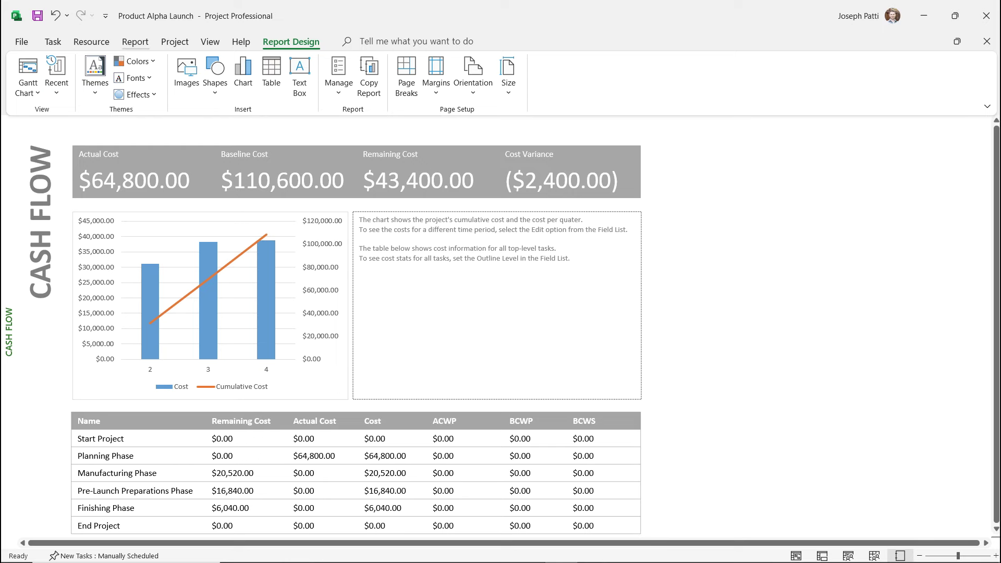
# Open the Earned Value Report and examine its EAC, ACWP and BCWP figures and the value-over-time charts.
pyautogui.click(135, 41)
pyautogui.click(189, 78)
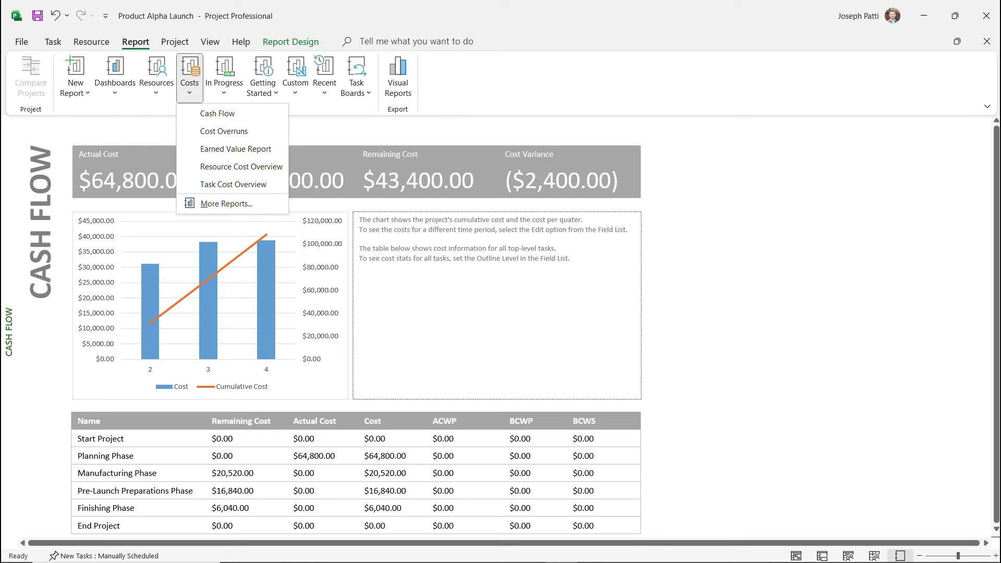
pyautogui.click(236, 148)
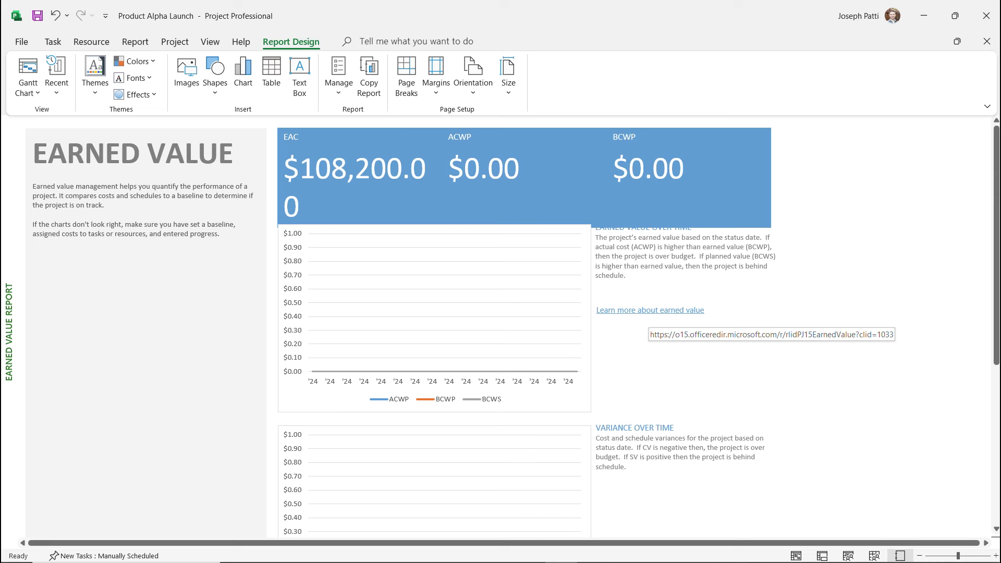
# Open the Resource Cost Overview report and examine the cost status, cost distribution and cost details of the work resources.
pyautogui.click(135, 42)
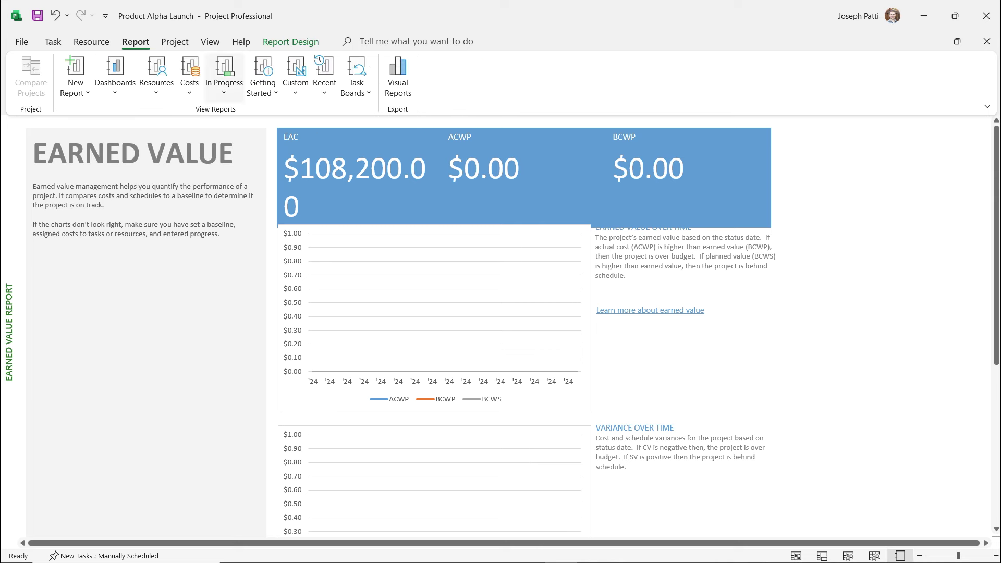
pyautogui.click(189, 78)
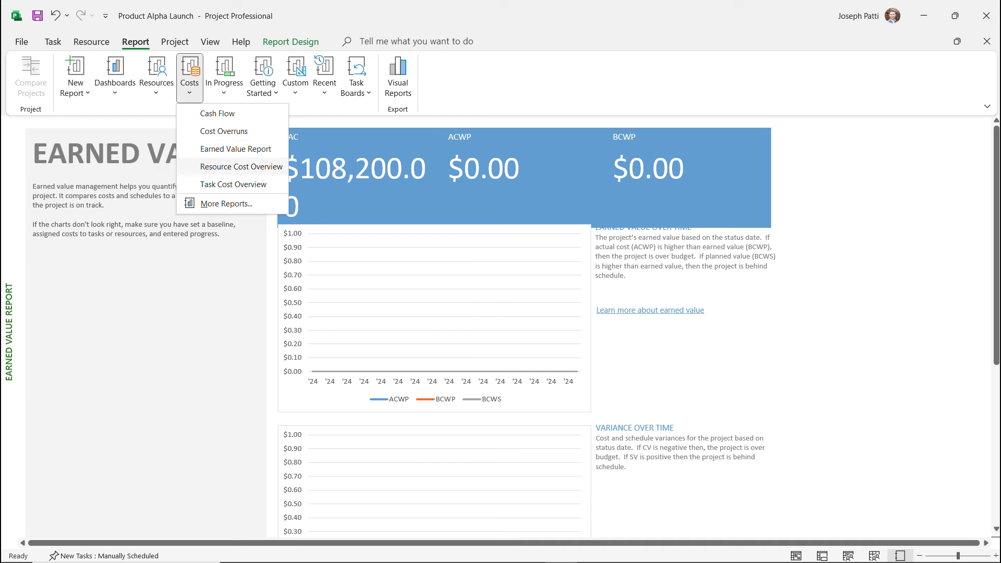
pyautogui.click(241, 166)
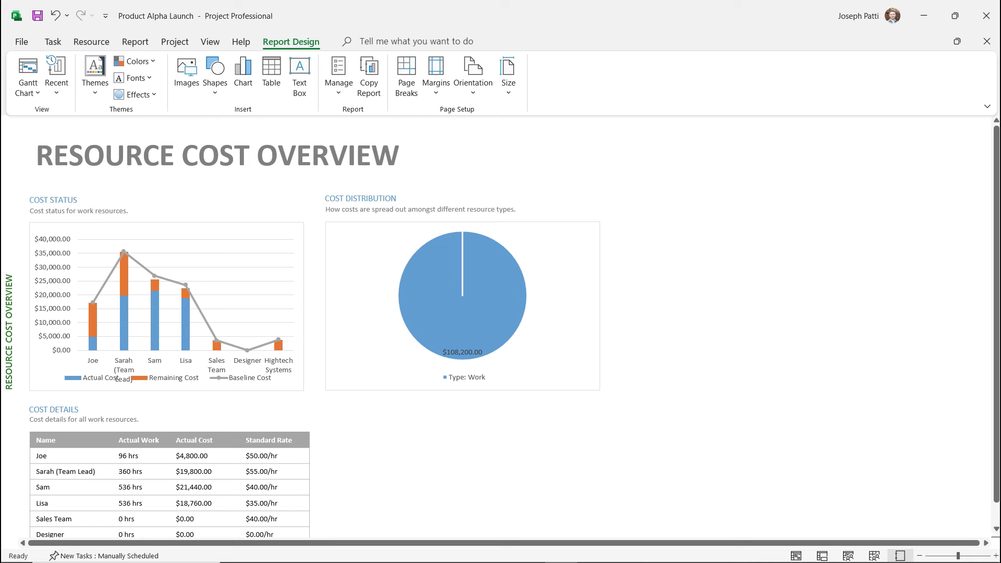
# Open the Task Cost Overview report and review the cost status, distribution and details of the top-level tasks.
pyautogui.click(135, 41)
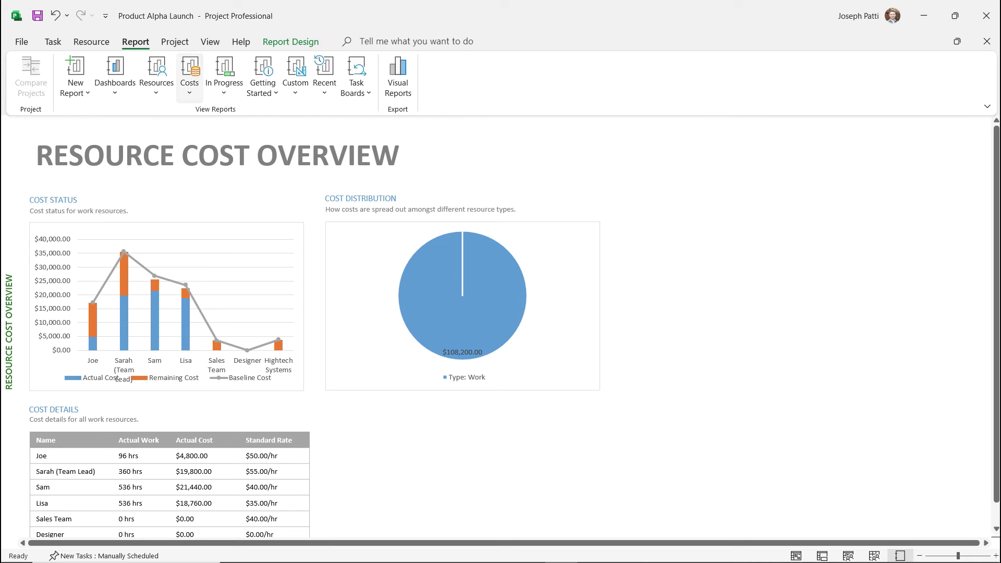
pyautogui.click(189, 78)
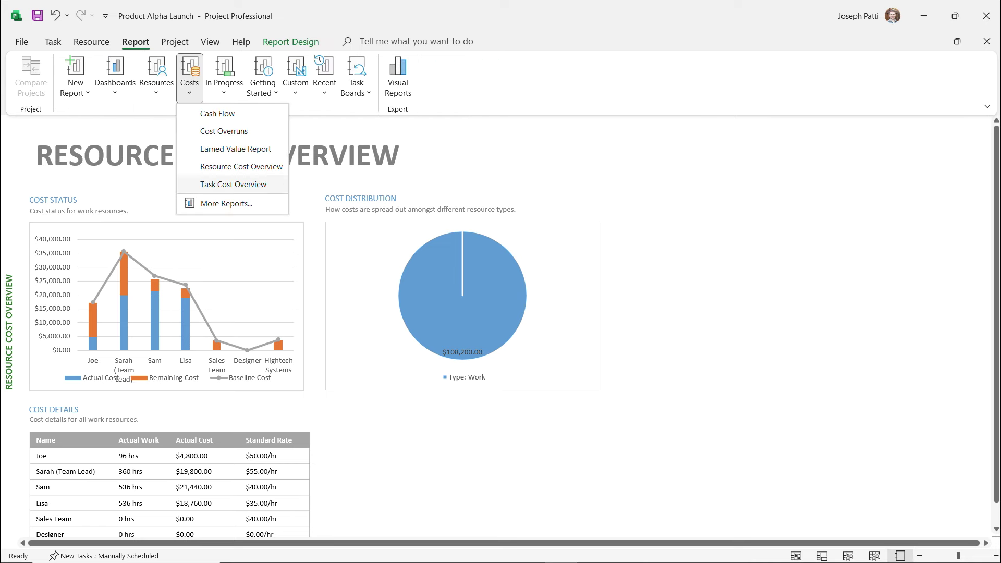
pyautogui.click(233, 184)
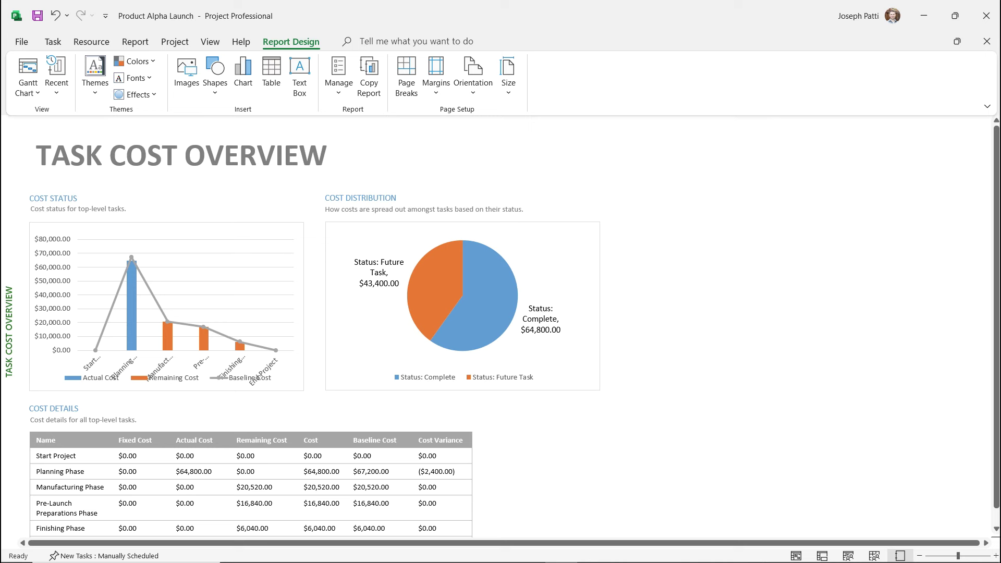
pyautogui.moveTo(996, 316); pyautogui.dragTo(996, 336)
# Open the Critical Tasks report and review the tasks that have no room to slip.
pyautogui.click(135, 42)
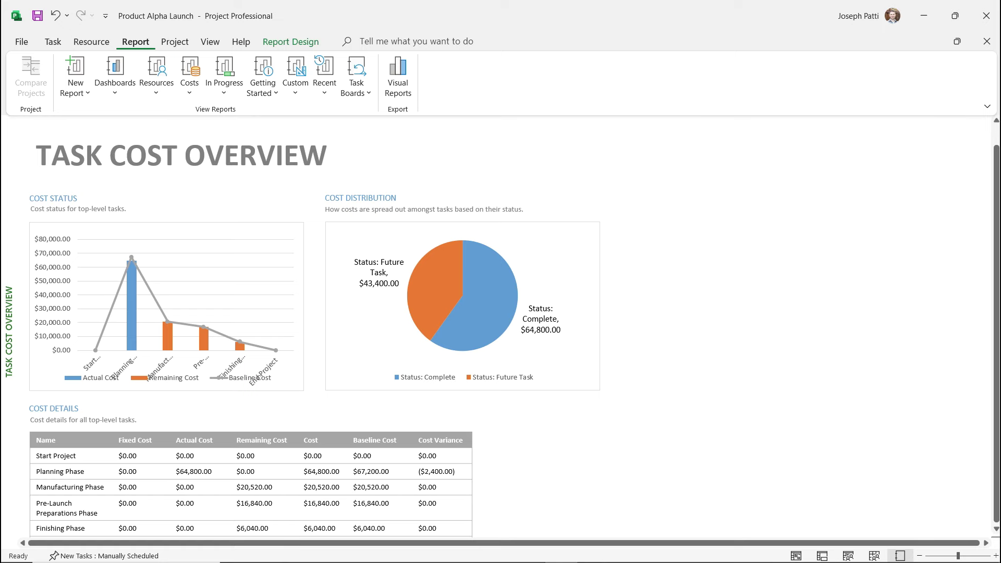
pyautogui.click(224, 73)
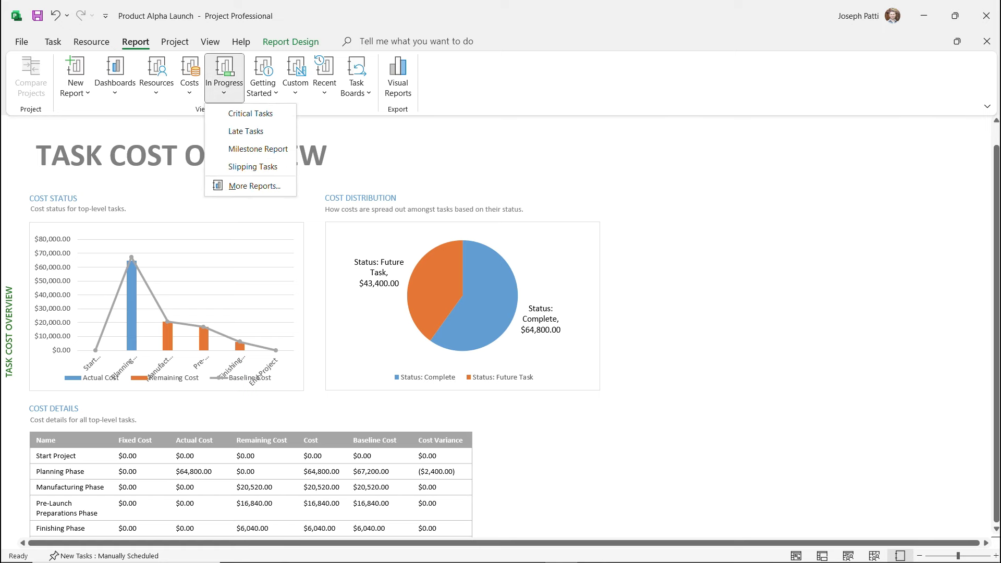
pyautogui.click(250, 113)
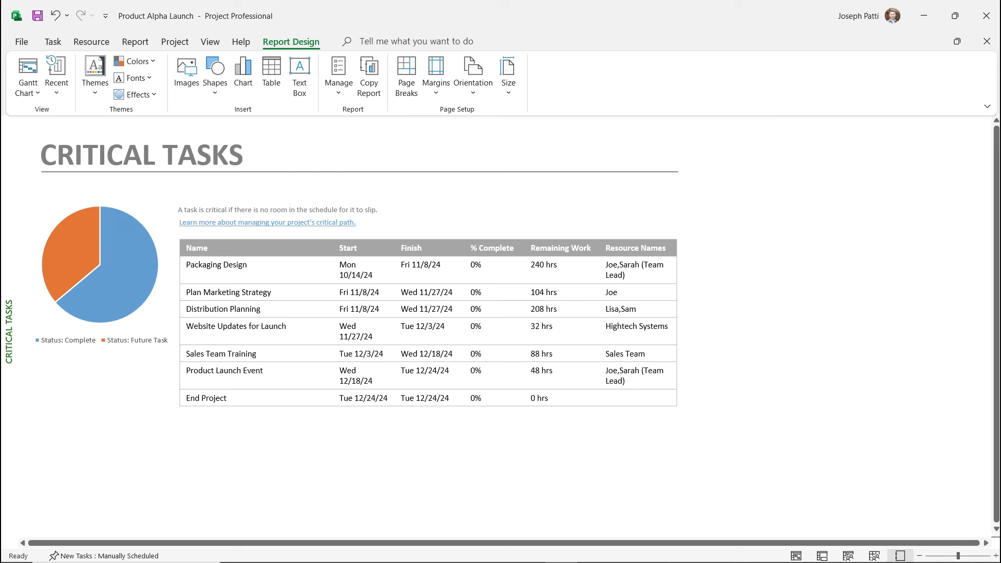
# Open the Late Tasks report to check for tasks that are behind the status date.
pyautogui.click(135, 42)
pyautogui.click(224, 78)
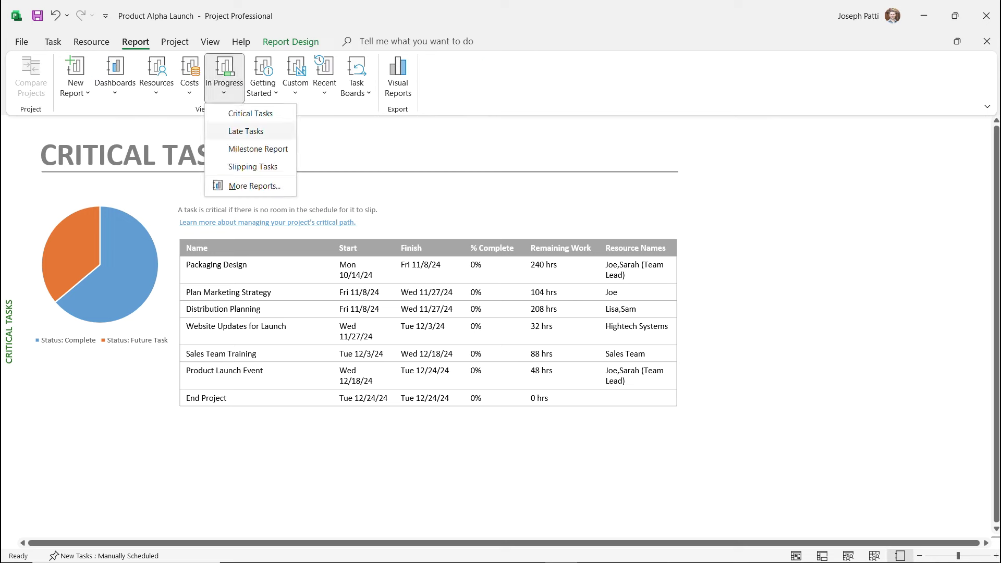
pyautogui.click(245, 131)
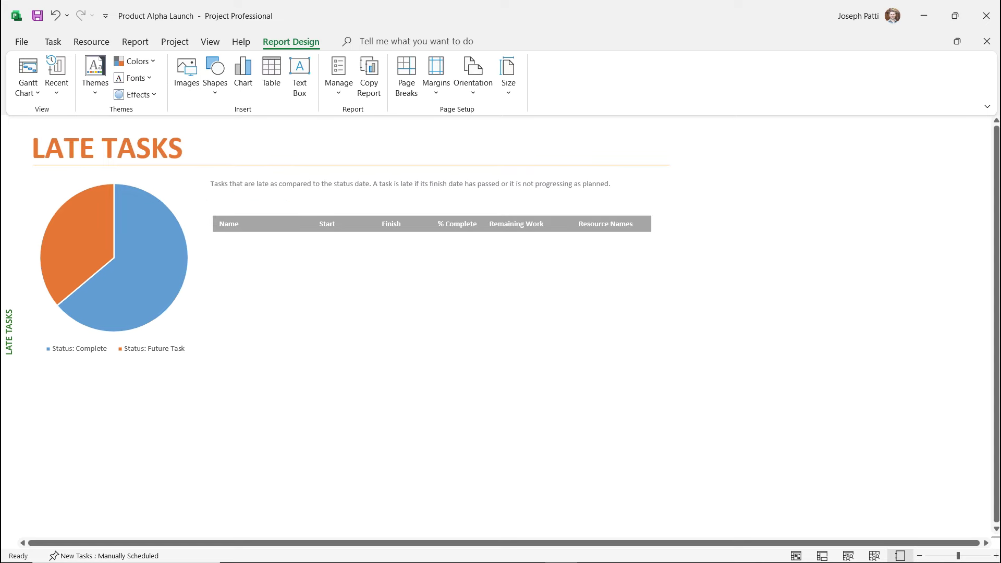
# Open the Milestone Report and examine the late, upcoming and completed milestones.
pyautogui.click(135, 42)
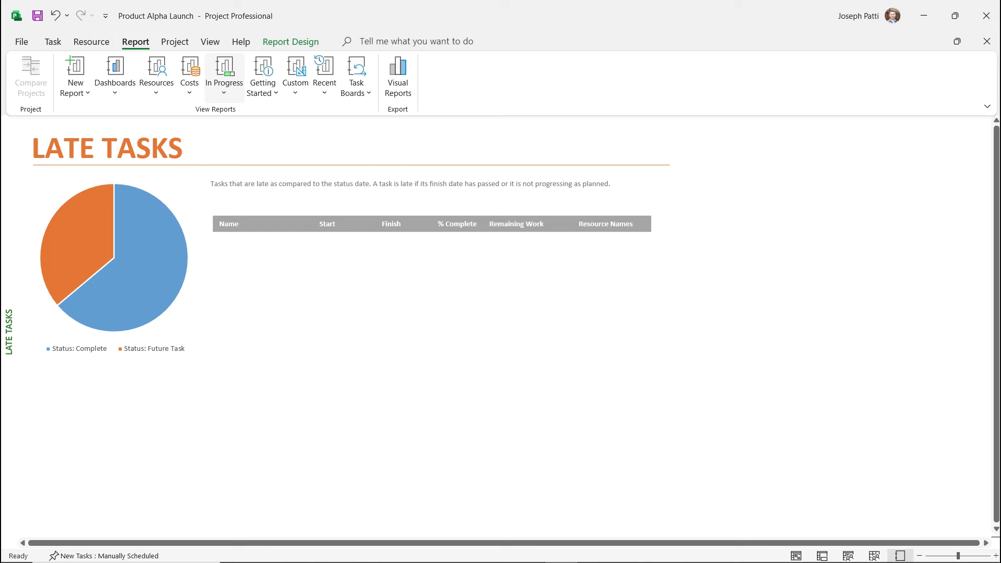
pyautogui.click(224, 78)
pyautogui.click(255, 148)
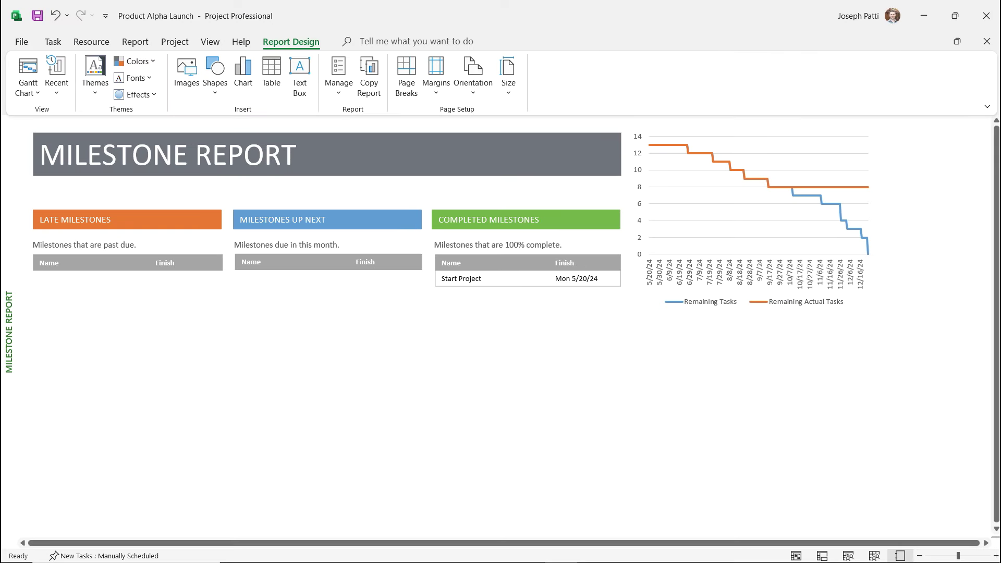
# Open the Slipping Tasks report to check for tasks finishing past their baseline finish date.
pyautogui.click(135, 41)
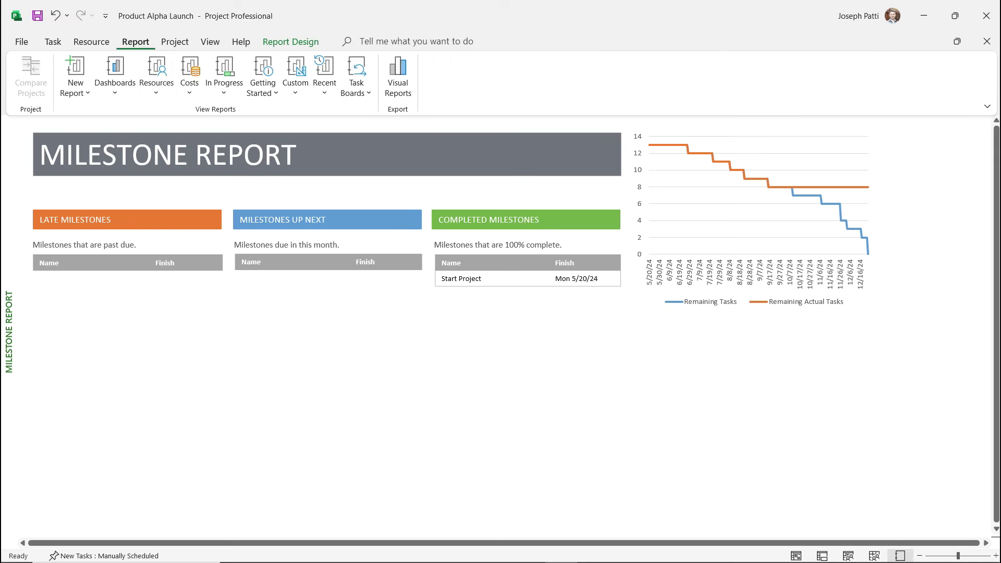
pyautogui.click(224, 78)
pyautogui.click(253, 167)
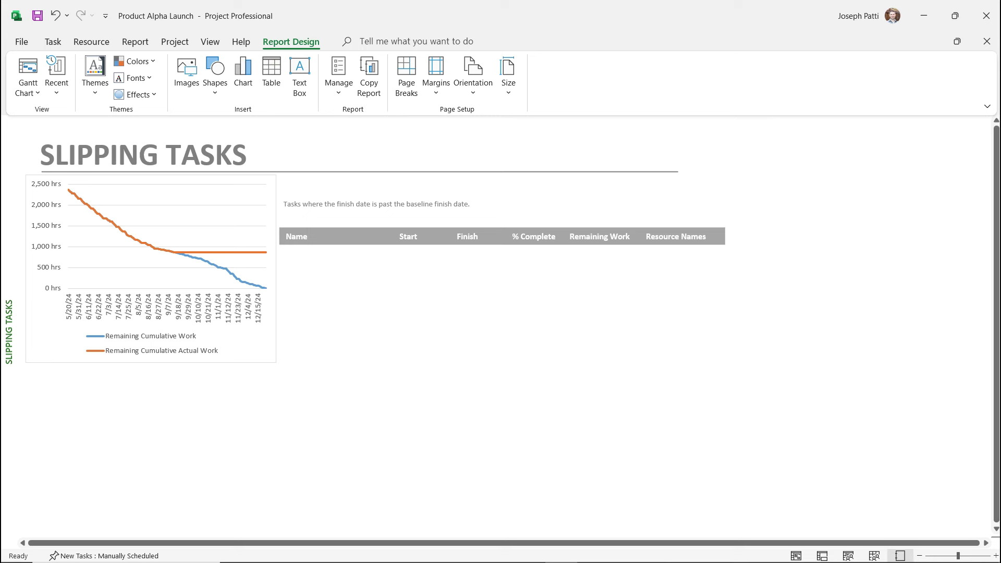
# Open the Get started with Project report and look through its Organize Tasks, Create Reports, Share with your Team and Welcome pages.
pyautogui.click(136, 42)
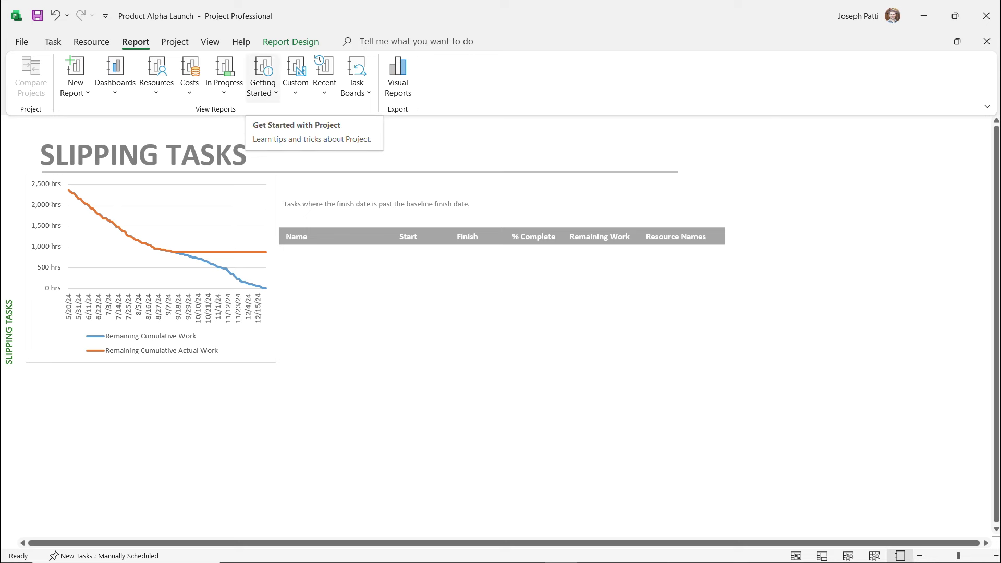
pyautogui.click(263, 78)
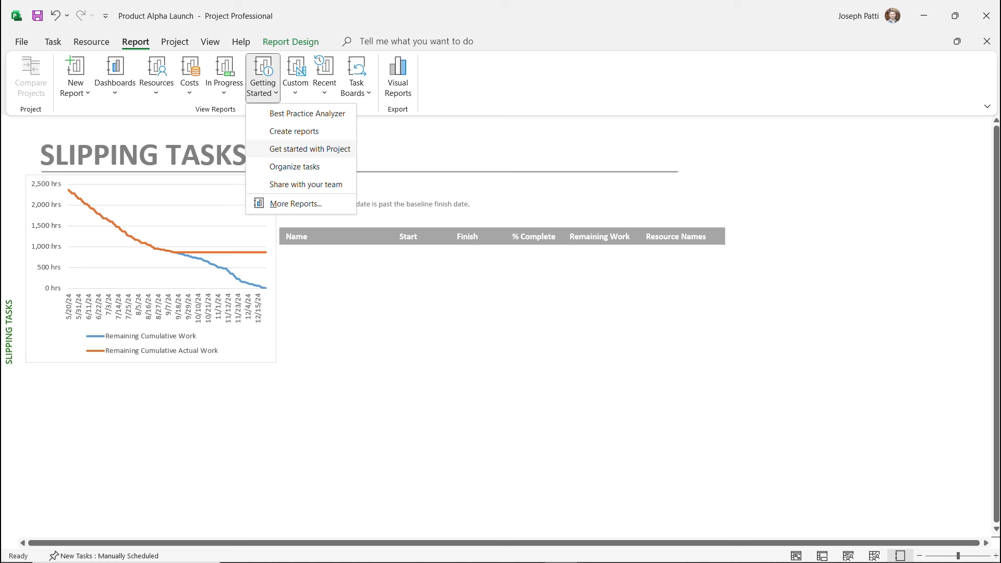
pyautogui.click(309, 149)
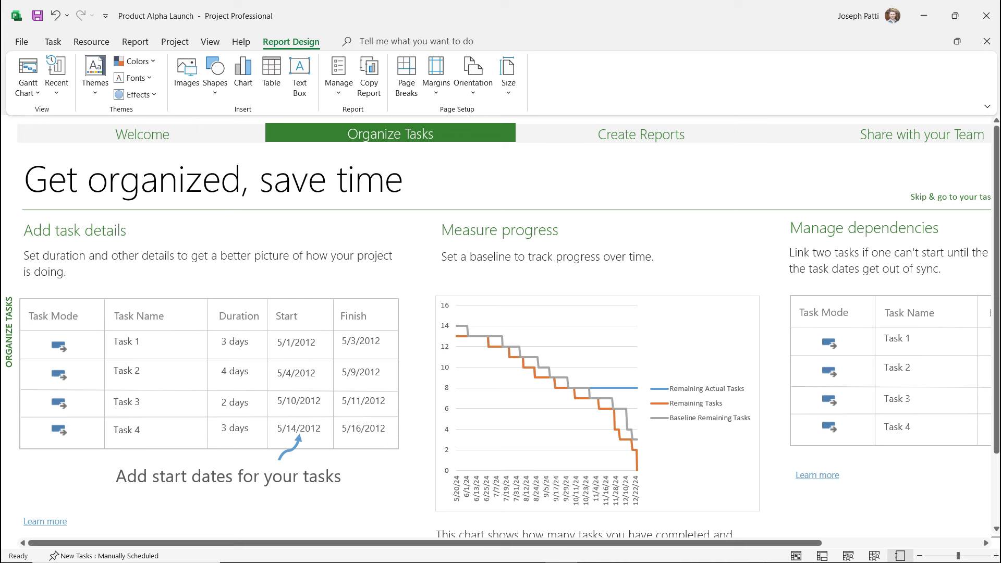
pyautogui.click(647, 136)
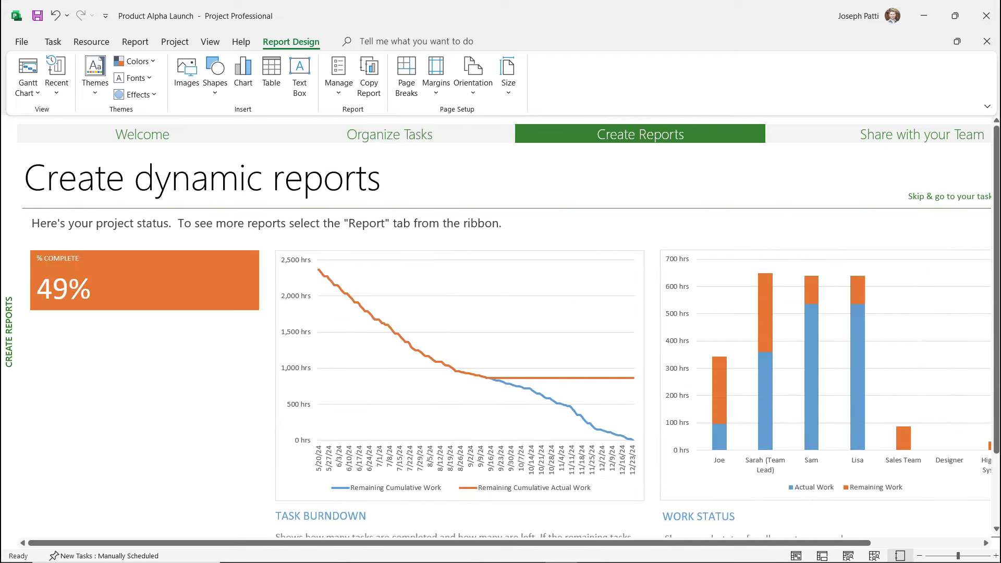
pyautogui.click(922, 135)
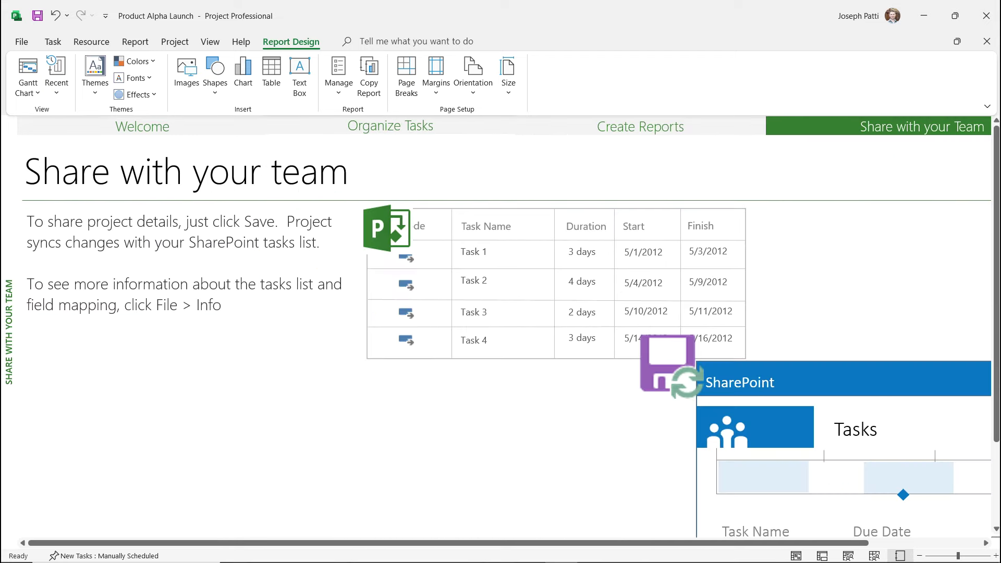
pyautogui.click(390, 126)
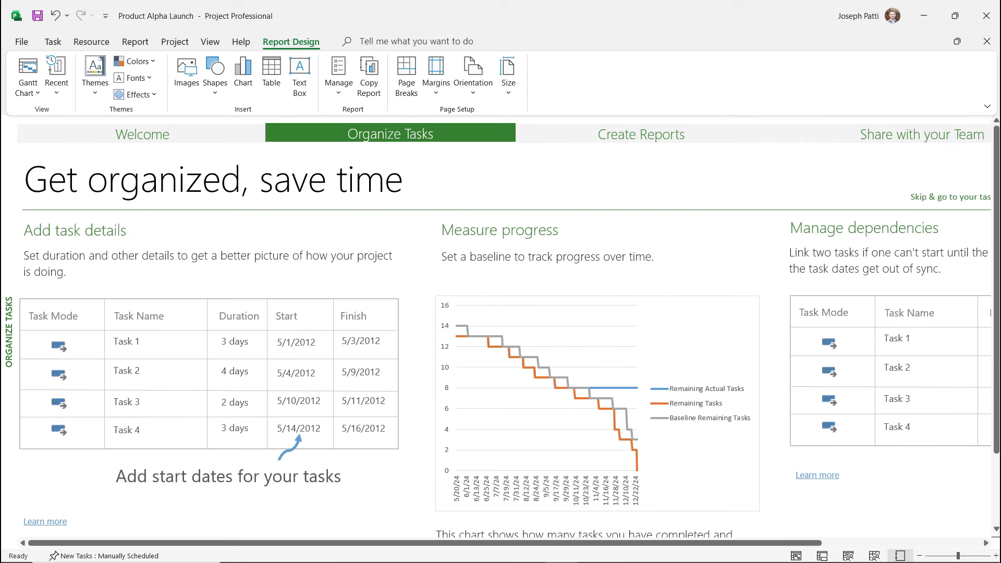
pyautogui.click(141, 134)
pyautogui.click(135, 42)
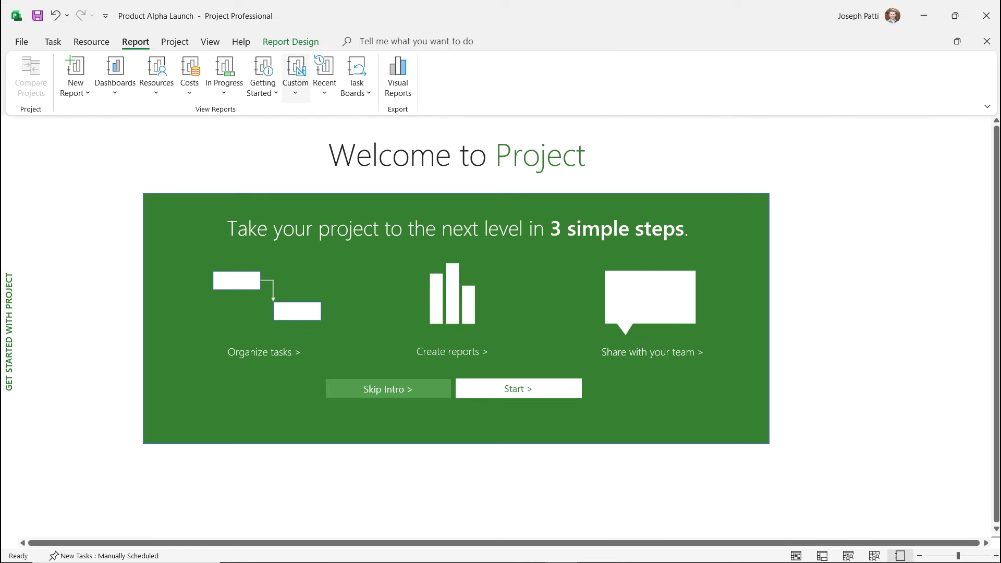
pyautogui.click(263, 83)
pyautogui.click(262, 84)
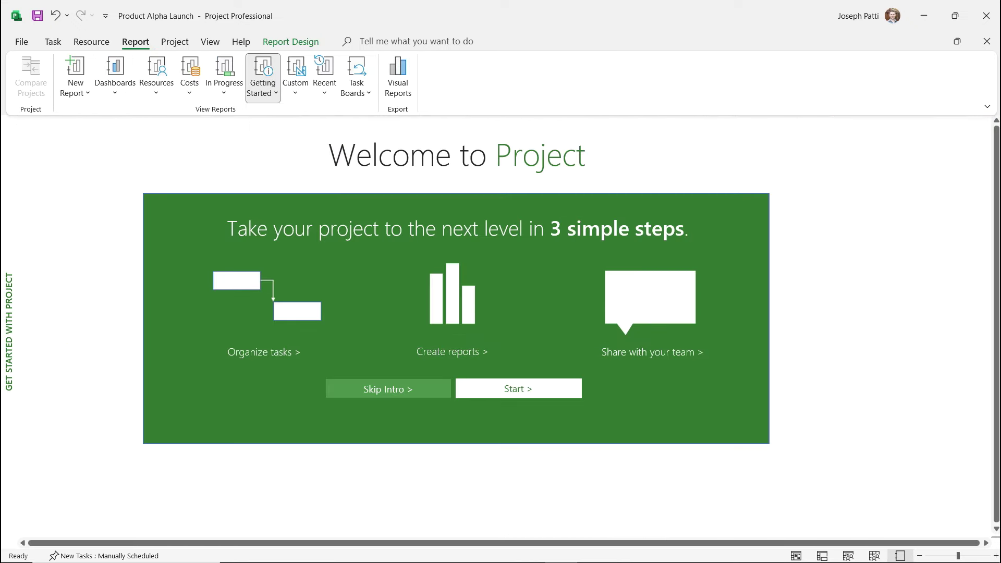
pyautogui.click(295, 83)
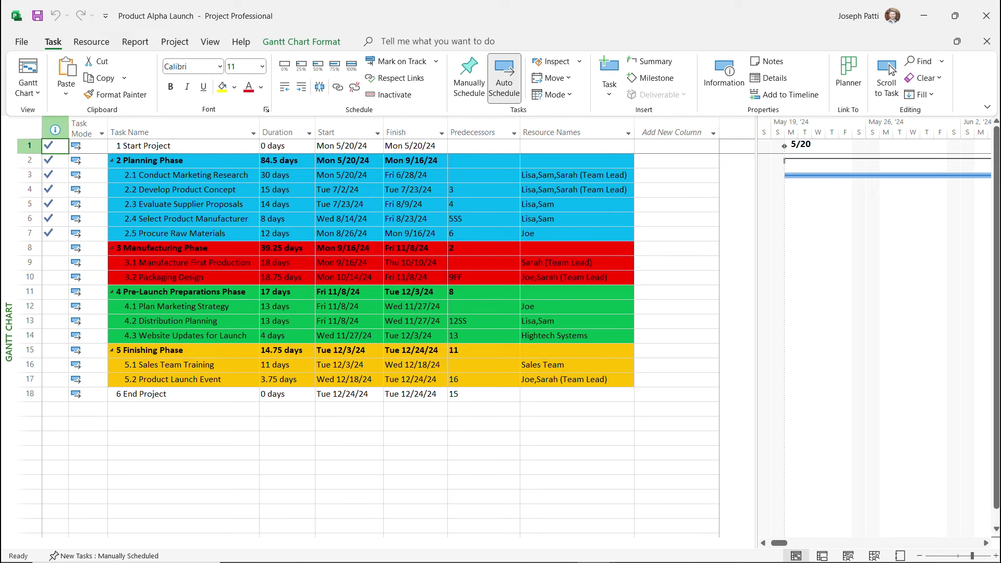
# Switch from the Gantt Chart to the built-in Milestone Report to customize it.
pyautogui.click(135, 42)
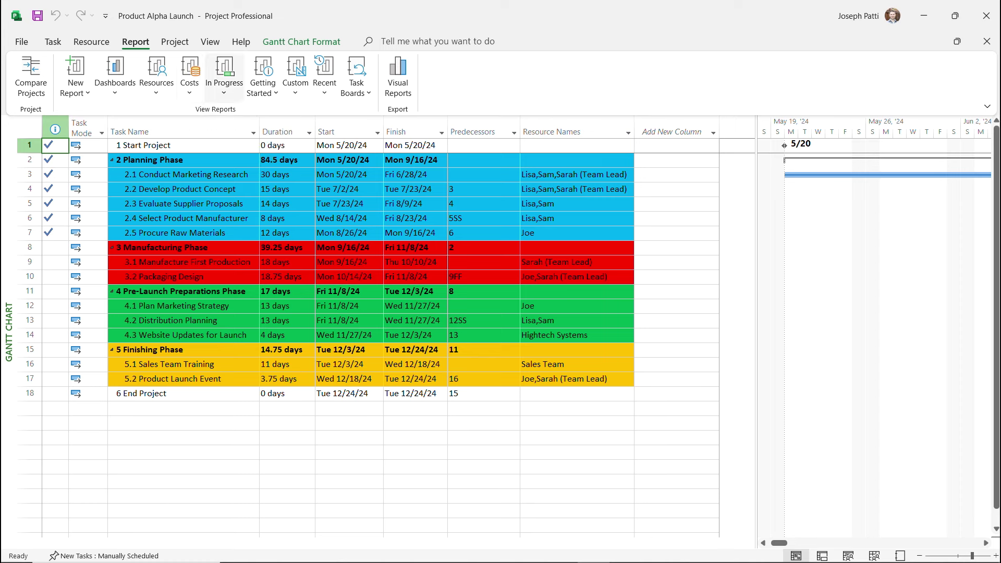
pyautogui.click(224, 76)
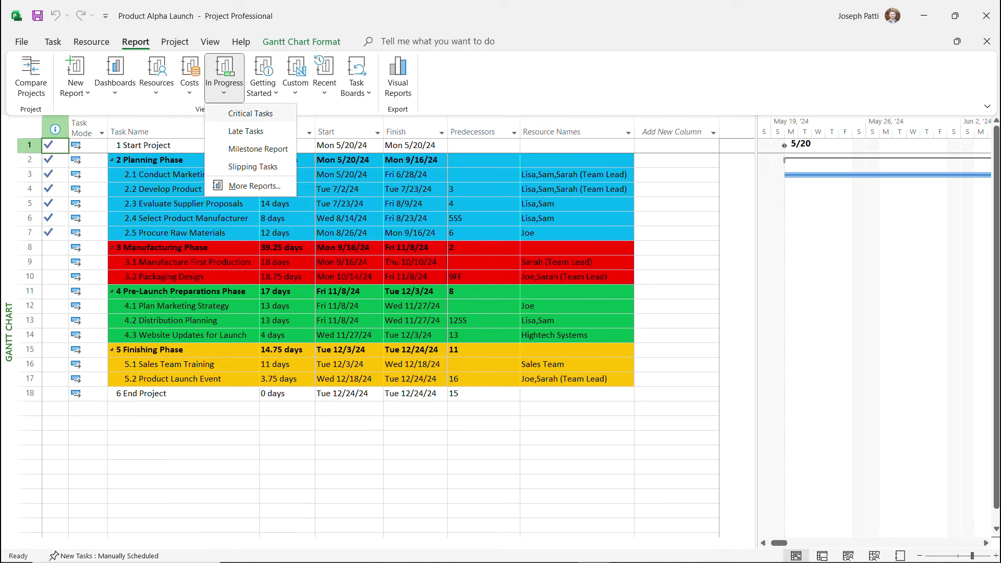
pyautogui.click(258, 148)
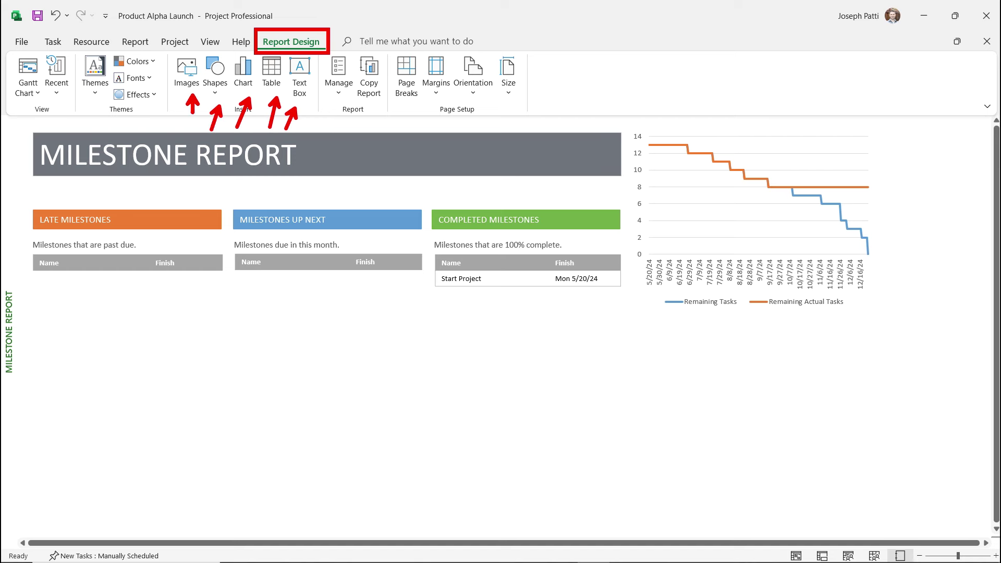
# Insert the learnit logo picture into the Milestone Report and place it below the remaining tasks chart.
pyautogui.click(187, 73)
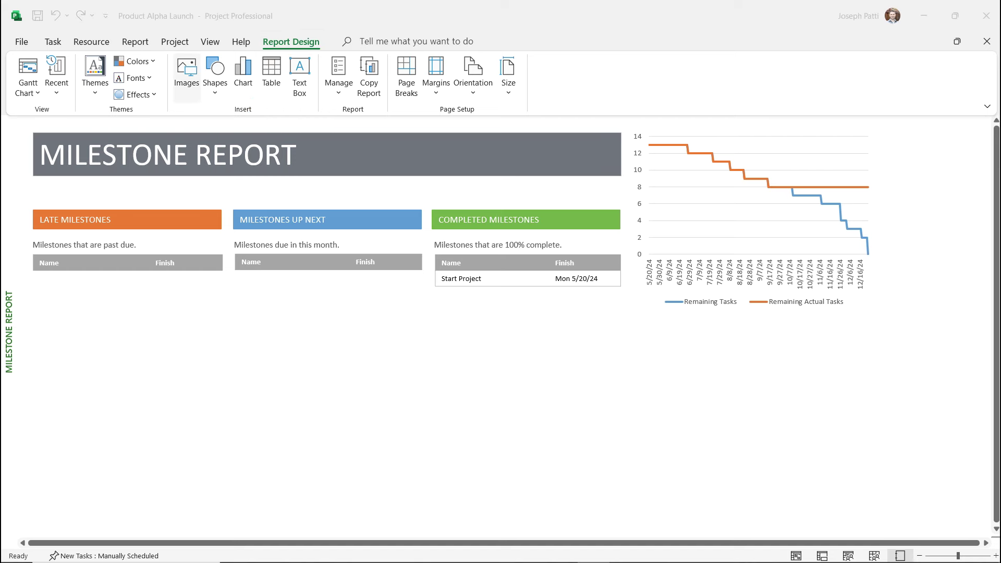
pyautogui.scroll(-3, 300, 205)
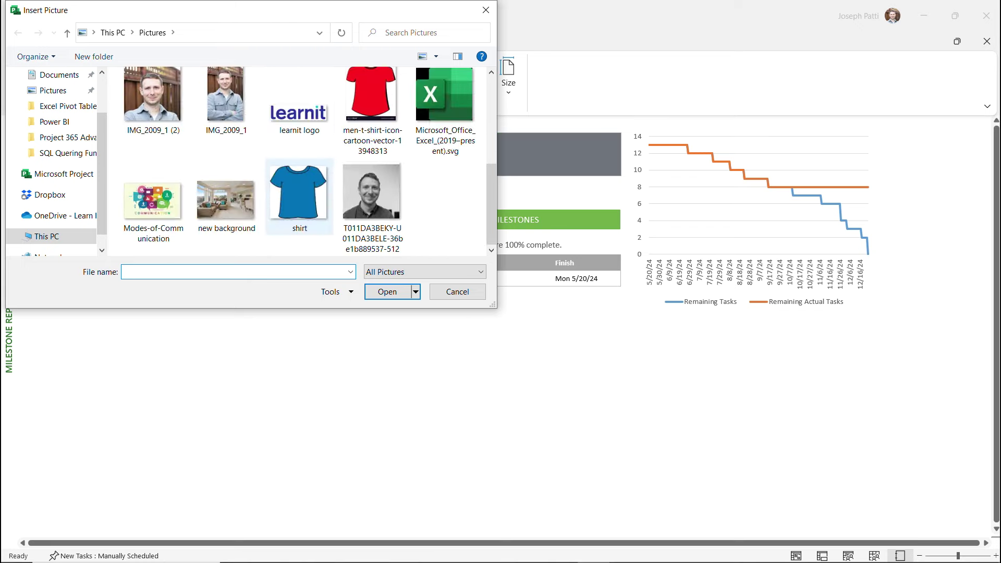
pyautogui.click(299, 112)
pyautogui.click(387, 292)
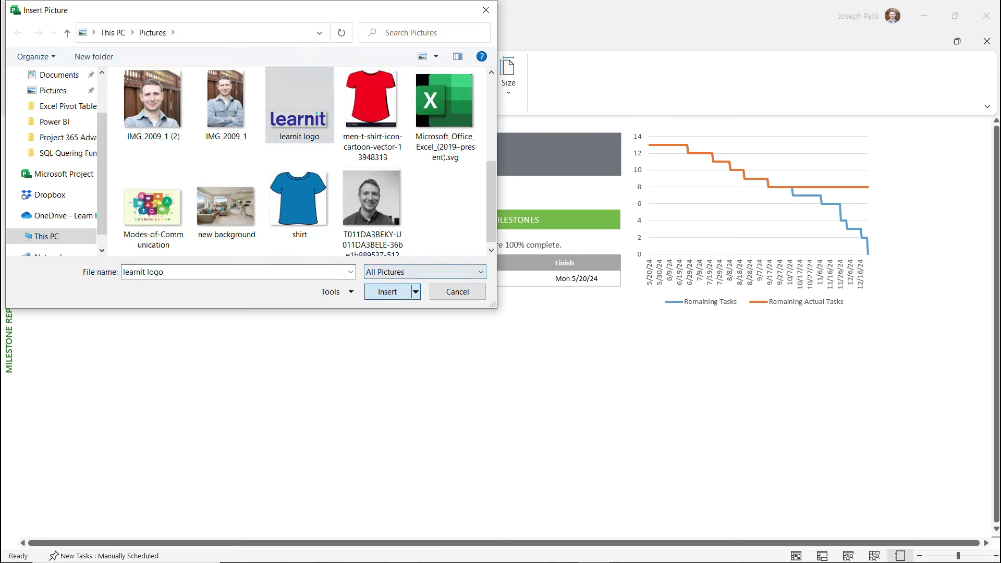
pyautogui.moveTo(417, 326); pyautogui.dragTo(681, 379)
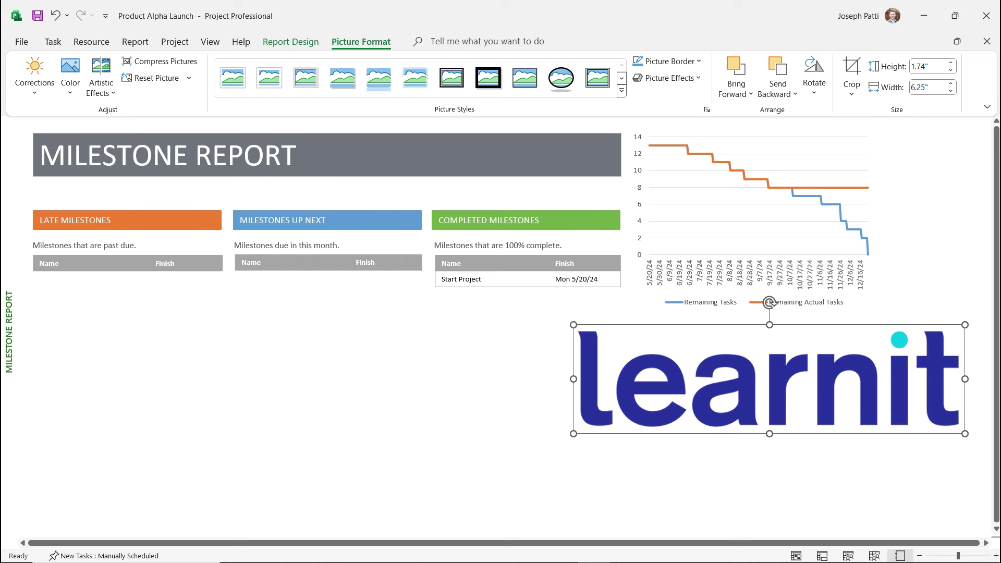
pyautogui.click(459, 359)
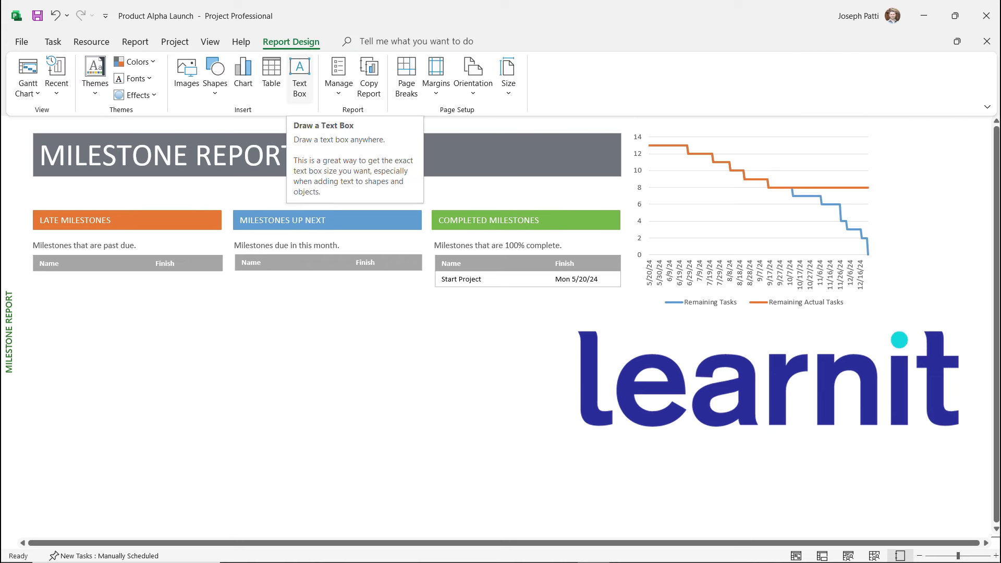
# Insert a table into the Milestone Report and place it below the Late Milestones and Milestones Up Next sections.
pyautogui.click(271, 76)
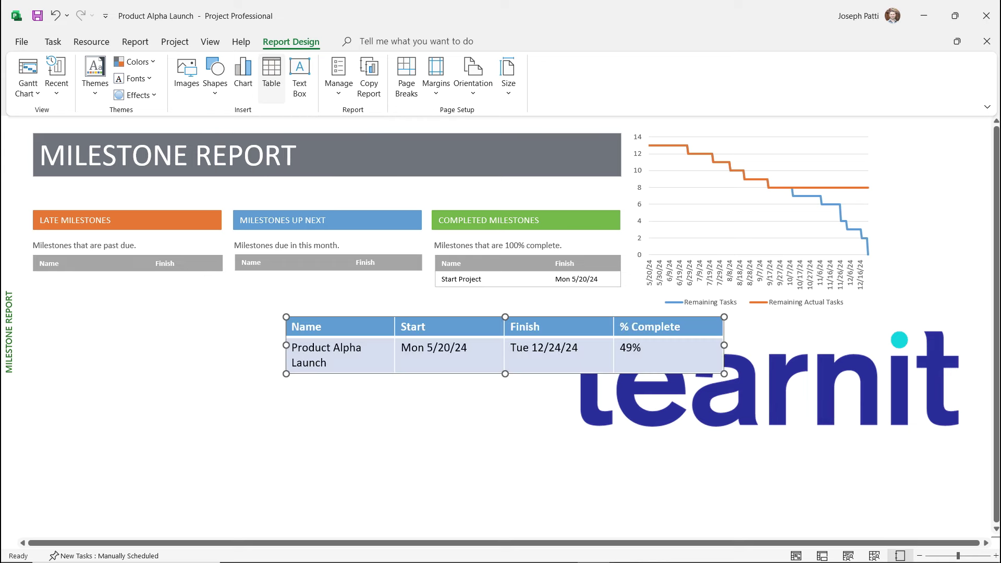
pyautogui.moveTo(448, 317); pyautogui.dragTo(204, 310)
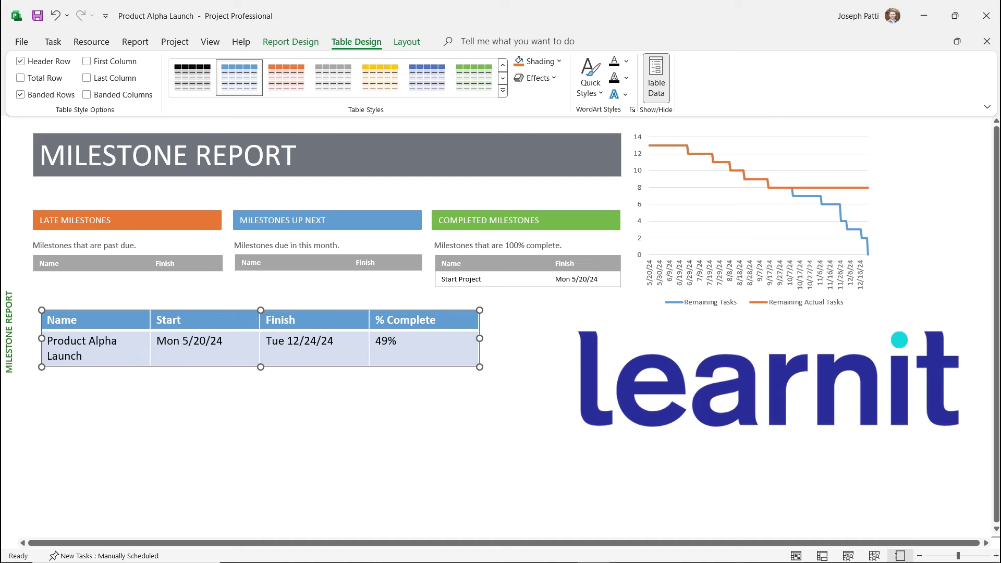
# Check the new table's layout options and display its Field List to look through the selectable date and number task fields.
pyautogui.click(407, 41)
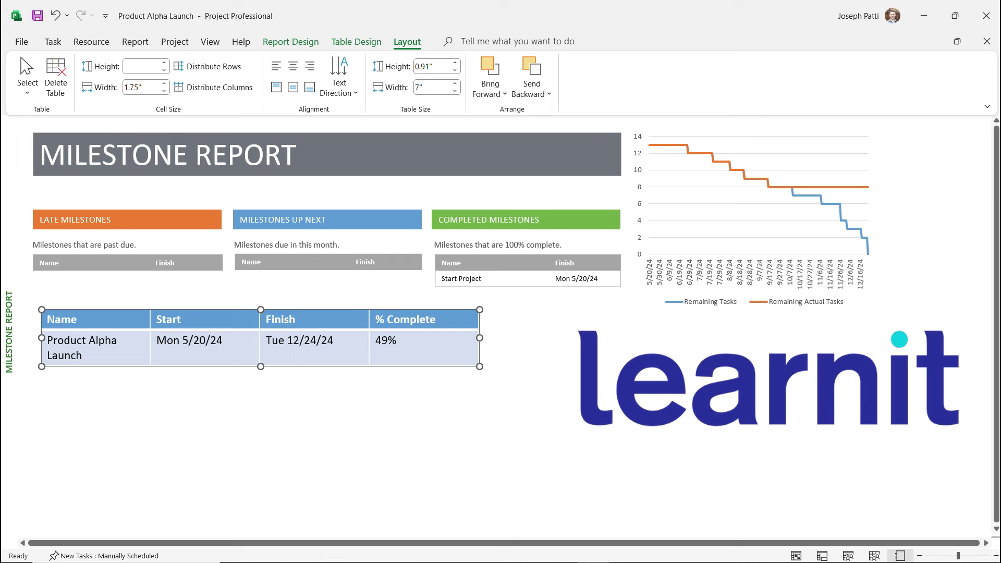
pyautogui.click(356, 42)
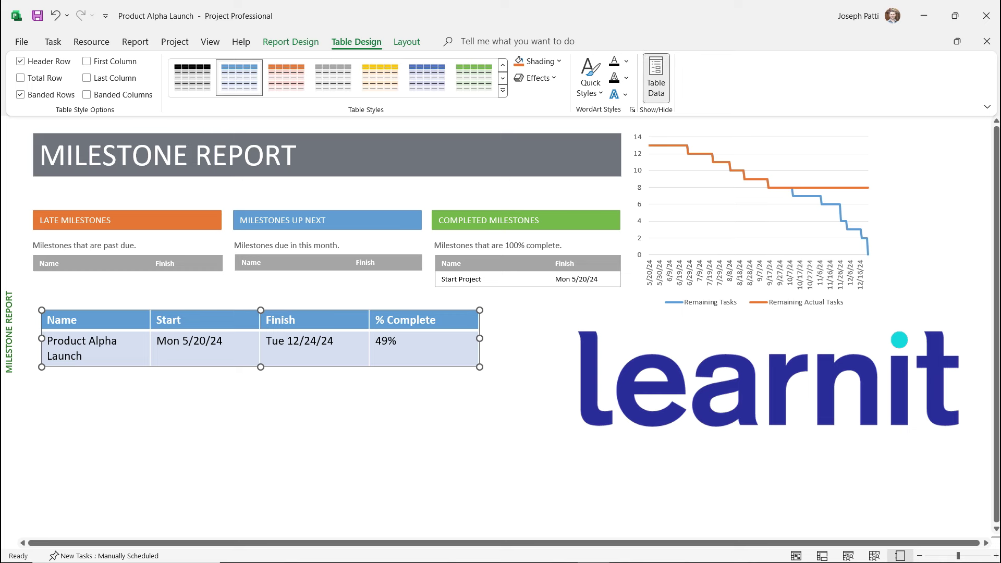
pyautogui.click(655, 78)
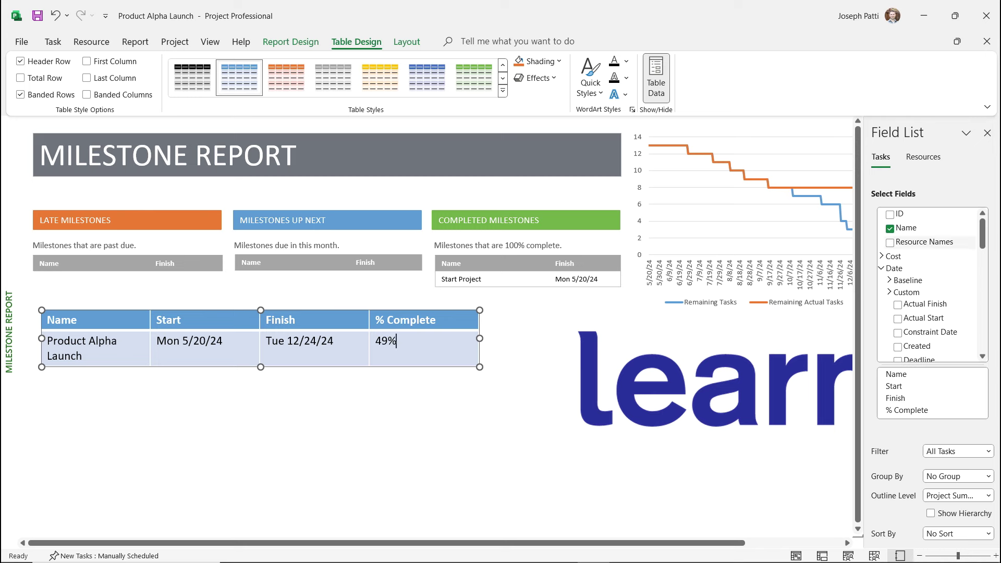
pyautogui.scroll(-4, 927, 284)
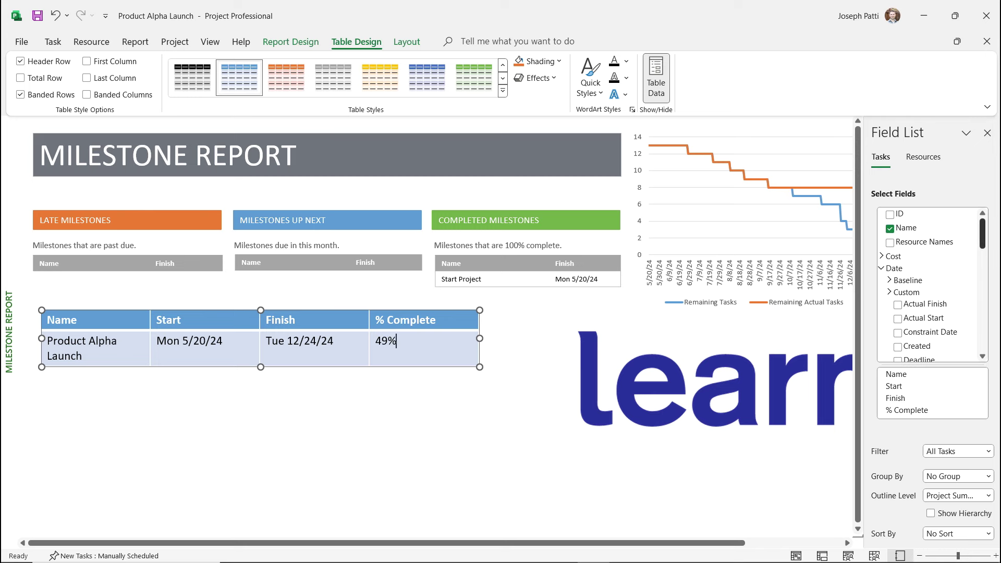
pyautogui.scroll(-6, 930, 284)
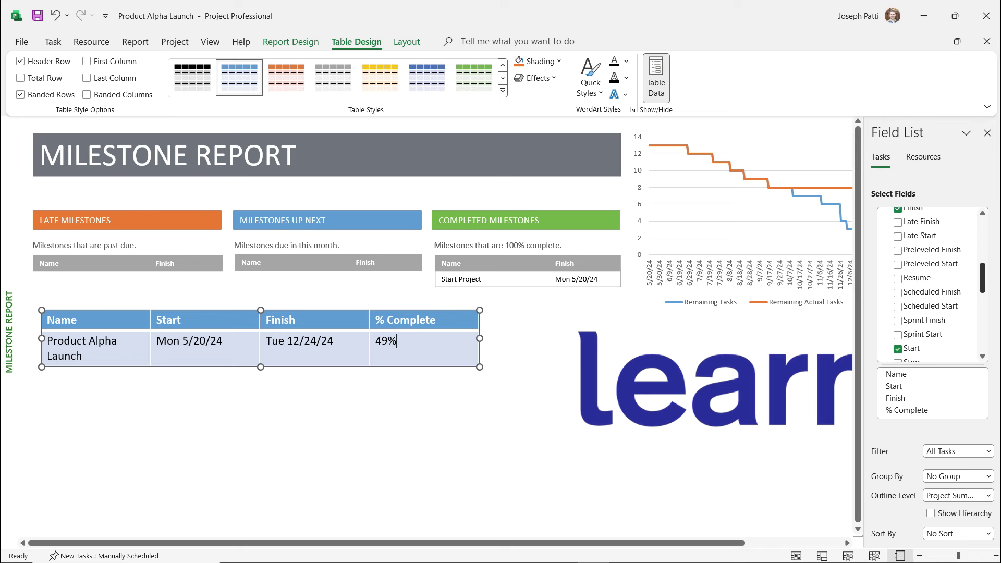
pyautogui.scroll(-2, 931, 284)
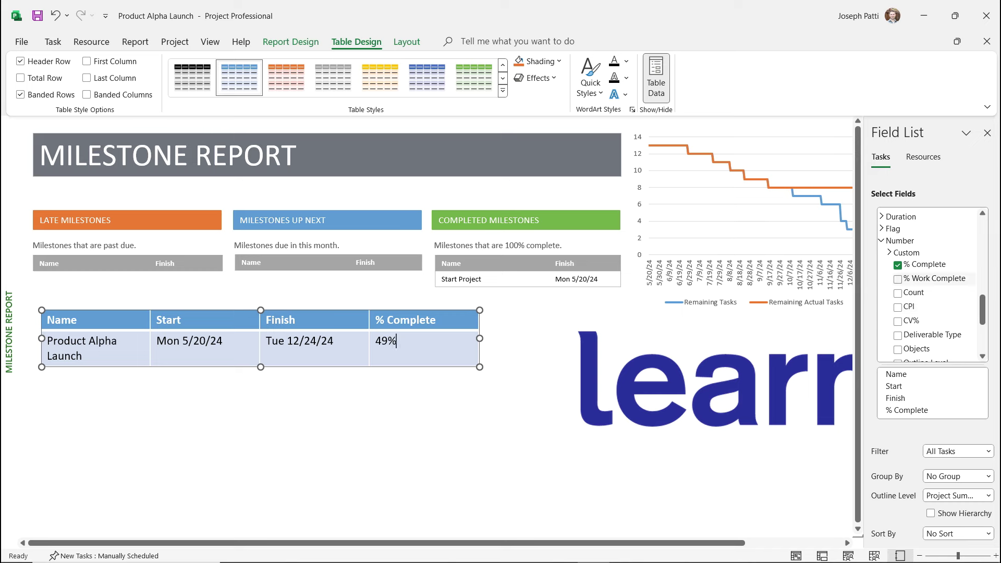
# Add the % Work Complete and Status fields as columns in the milestone report's task table.
pyautogui.click(897, 279)
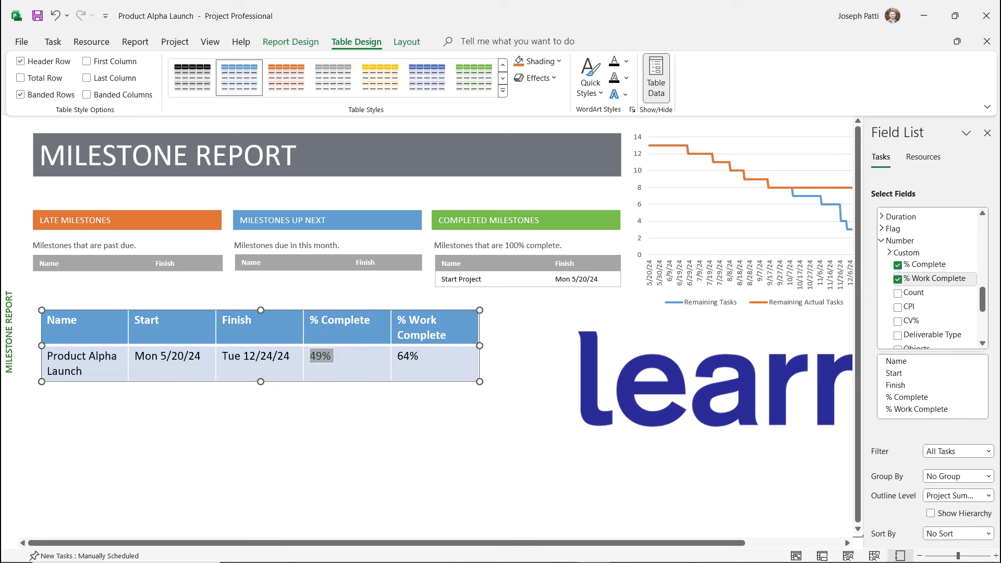
pyautogui.scroll(-4, 930, 279)
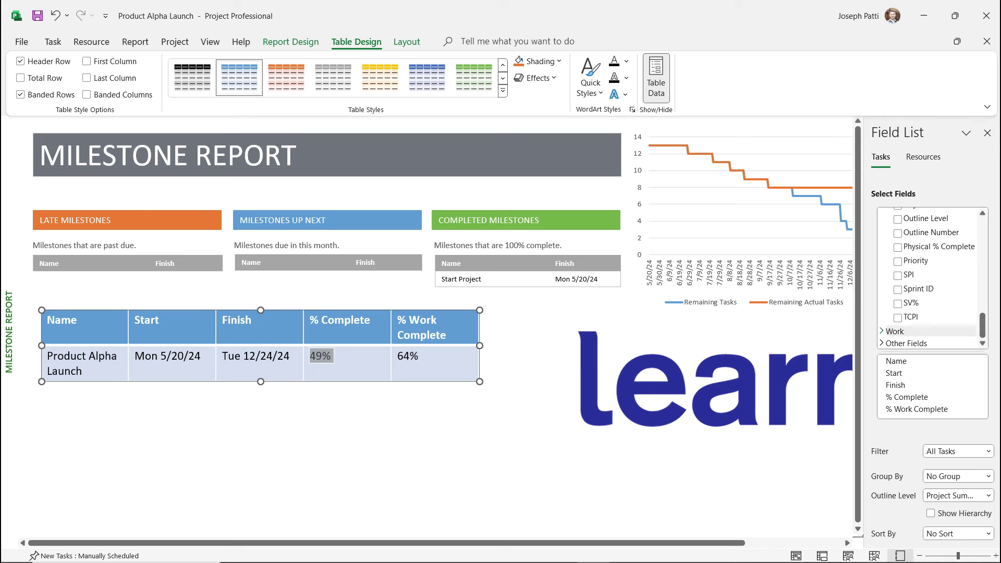
pyautogui.click(895, 331)
pyautogui.scroll(-2, 930, 271)
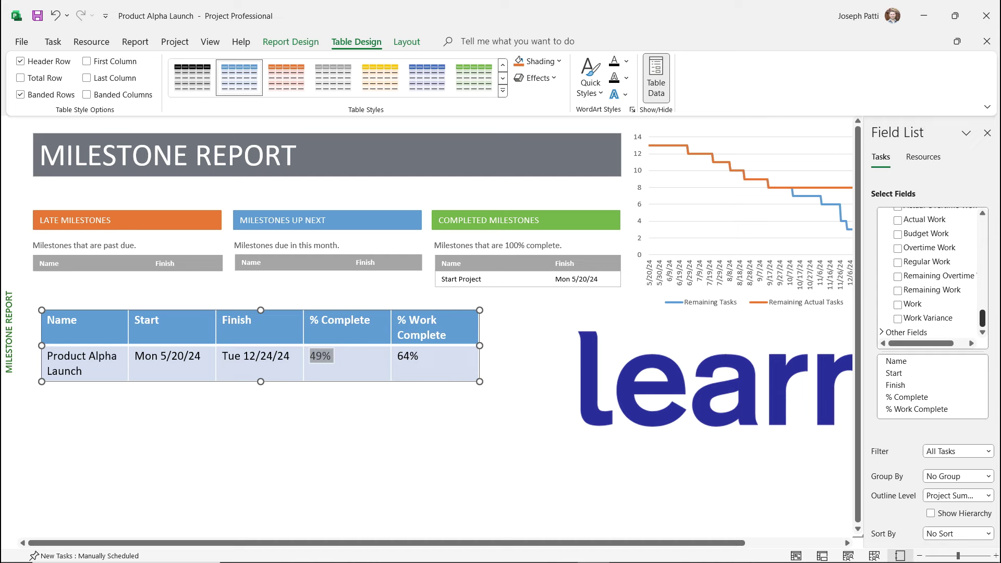
pyautogui.click(881, 332)
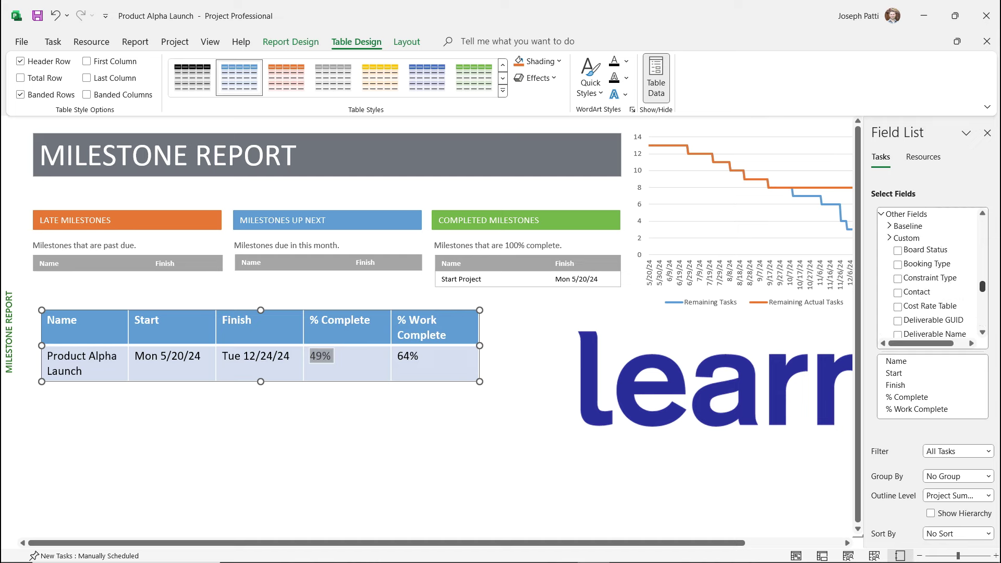
pyautogui.scroll(-15, 931, 271)
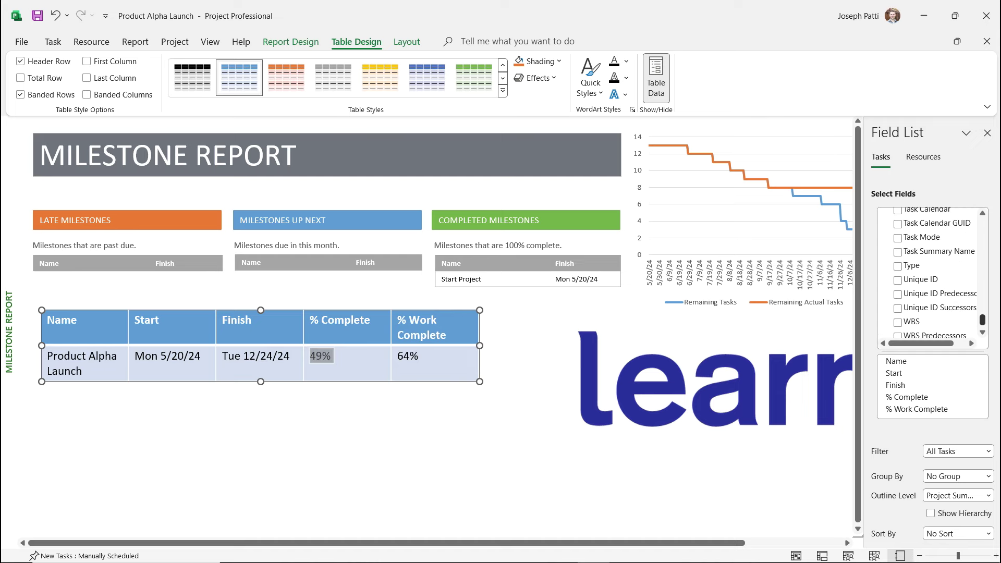
pyautogui.scroll(3, 930, 271)
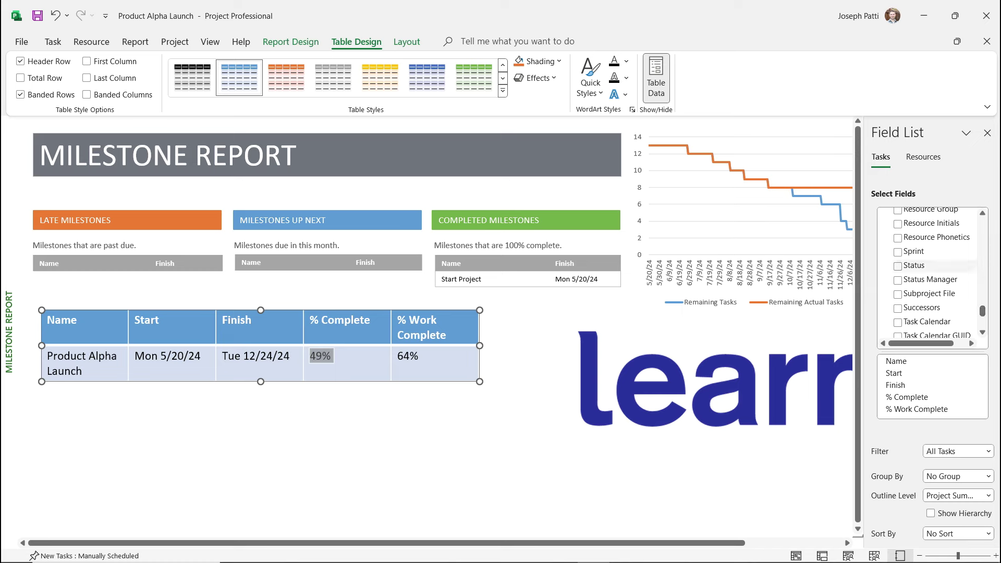
pyautogui.click(897, 266)
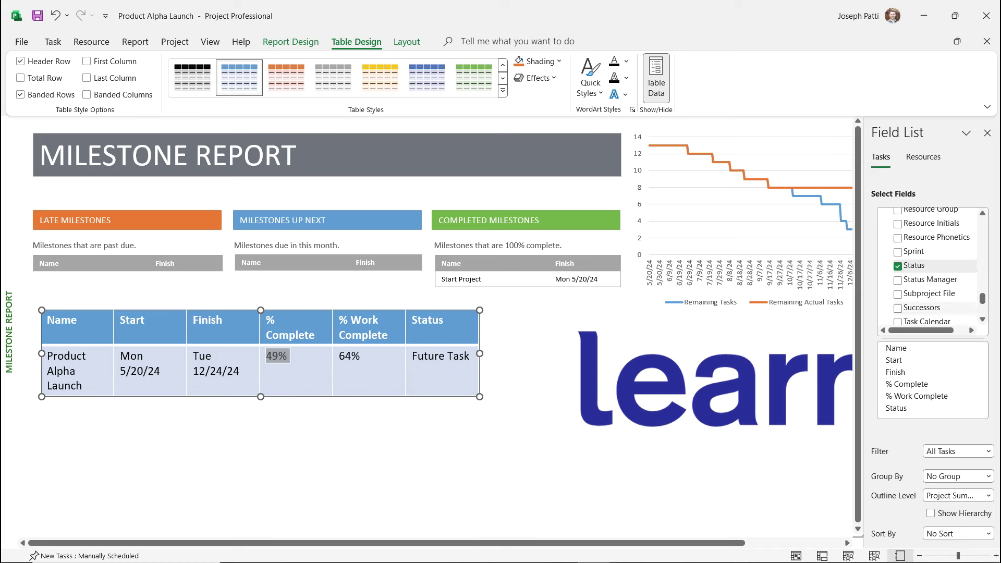
# Add the Actual Cost field as a column in the same task table.
pyautogui.scroll(15, 930, 265)
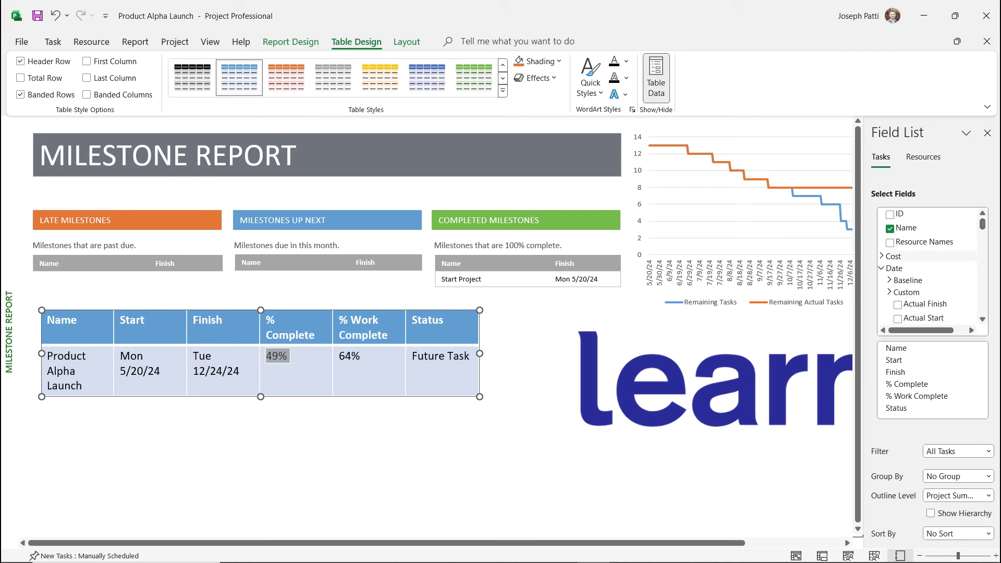
pyautogui.click(881, 255)
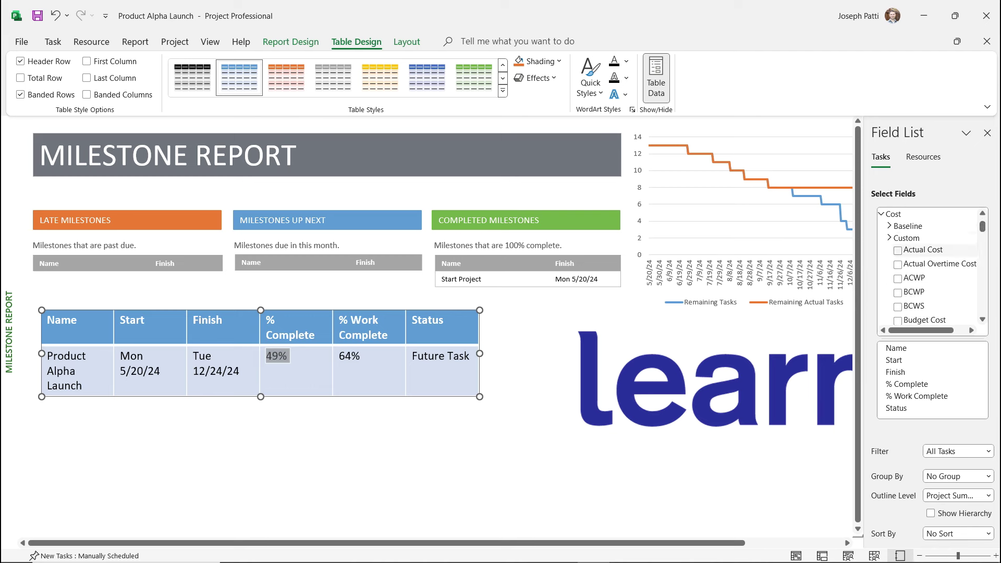
pyautogui.click(897, 250)
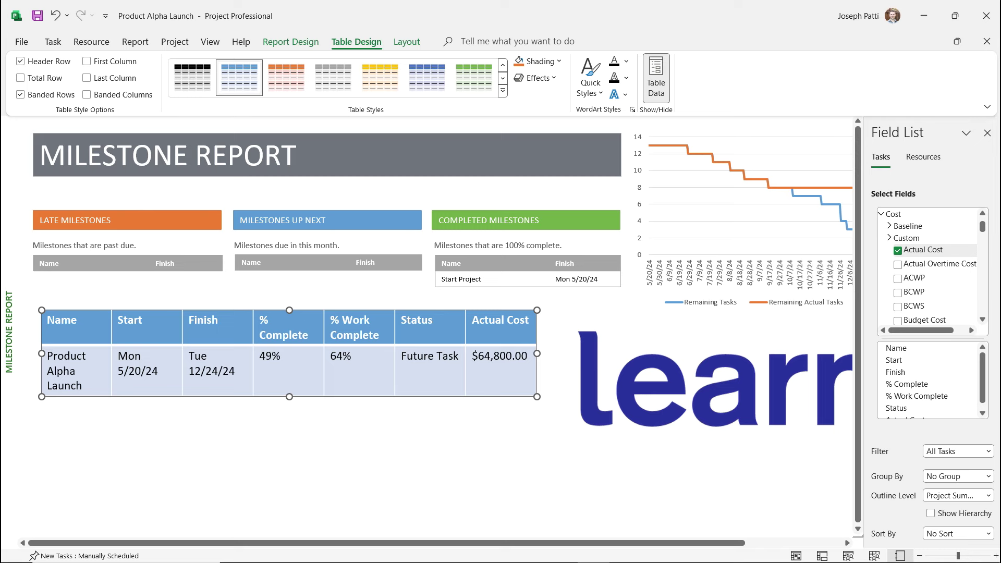
# Set the task table's outline level to All Subtasks and look through its rows.
pyautogui.click(988, 495)
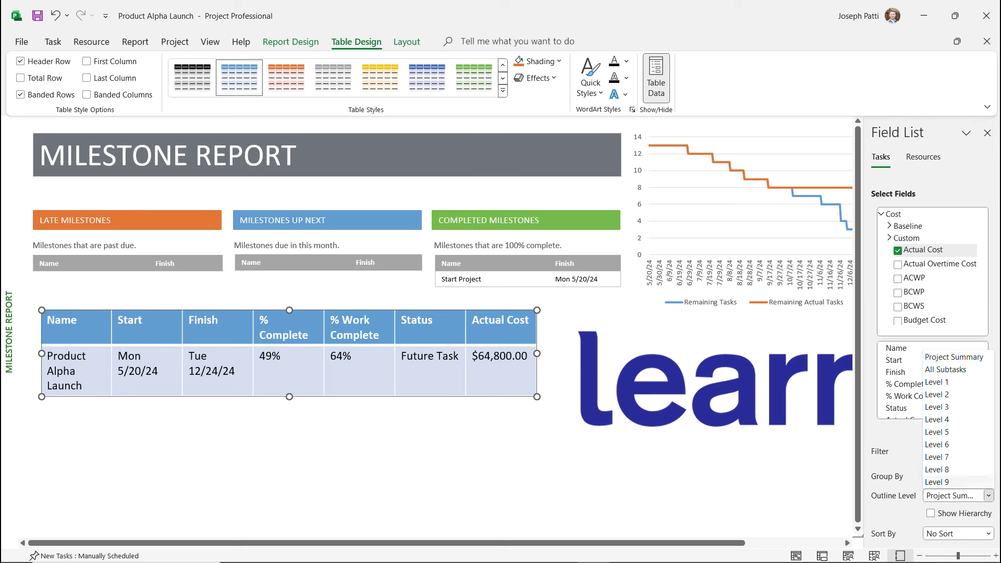
pyautogui.click(944, 369)
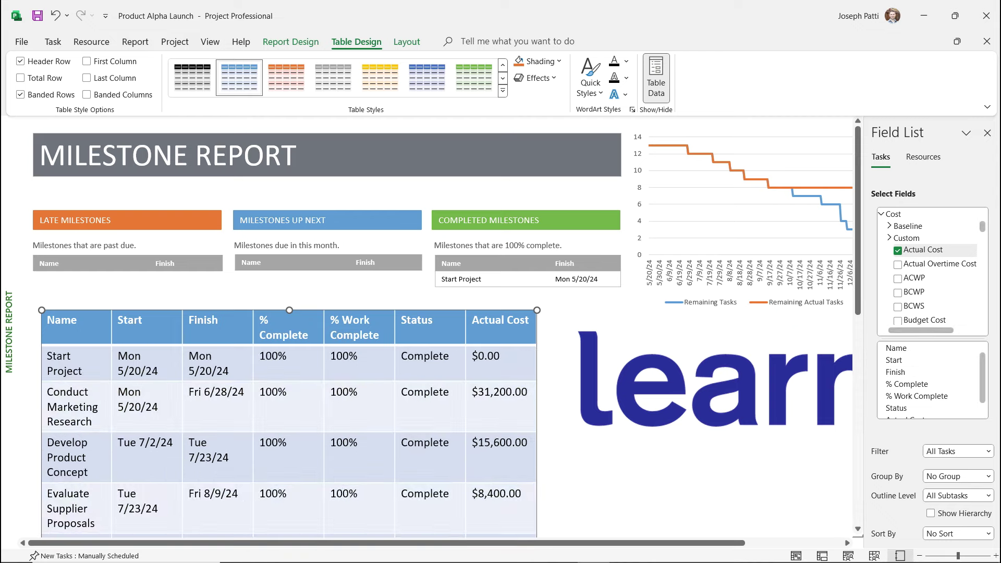
pyautogui.scroll(-3, 438, 333)
pyautogui.scroll(-7, 438, 333)
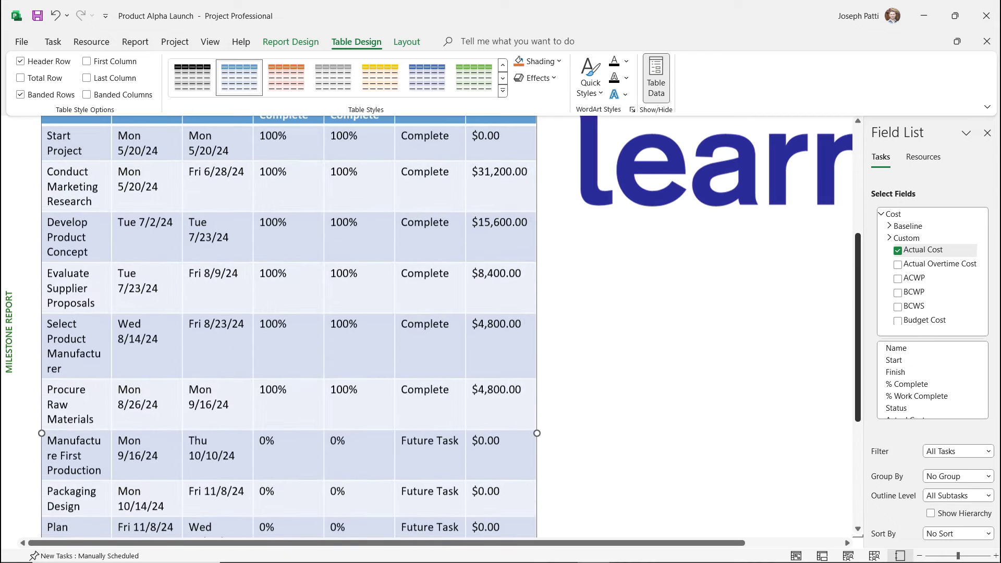
pyautogui.scroll(10, 438, 333)
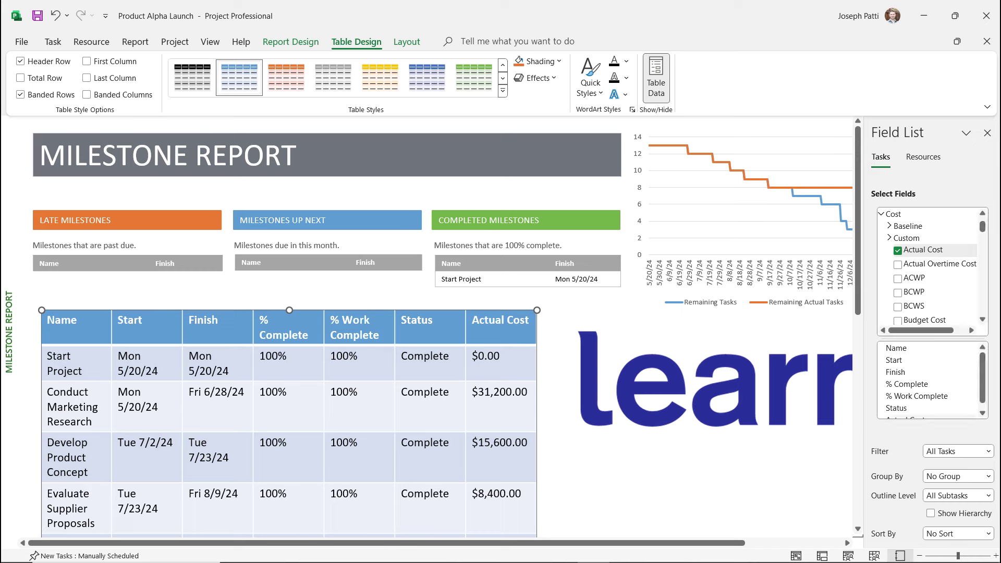
# Switch the task table's outline level to Level 1 and after that to Level 2.
pyautogui.click(987, 495)
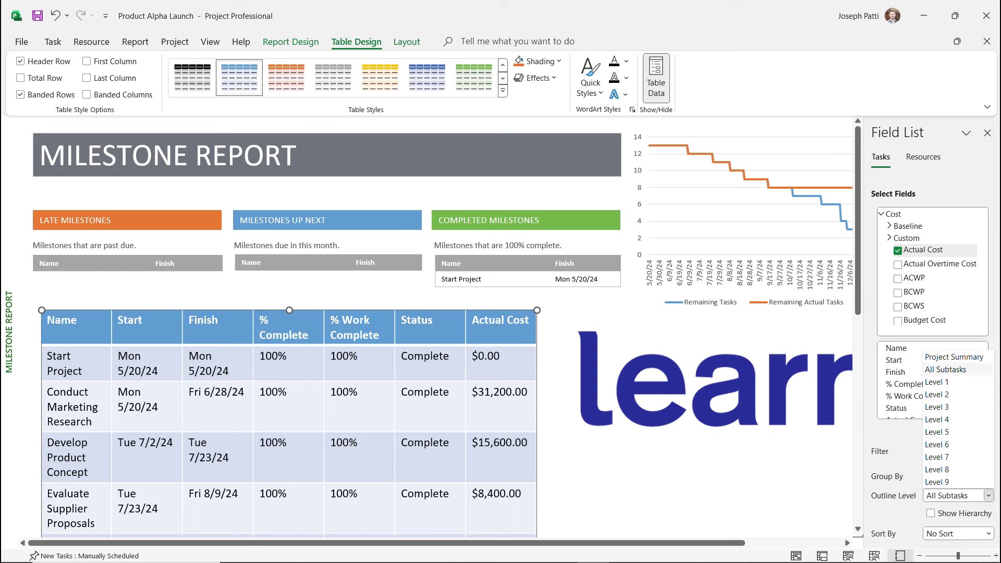
pyautogui.click(938, 382)
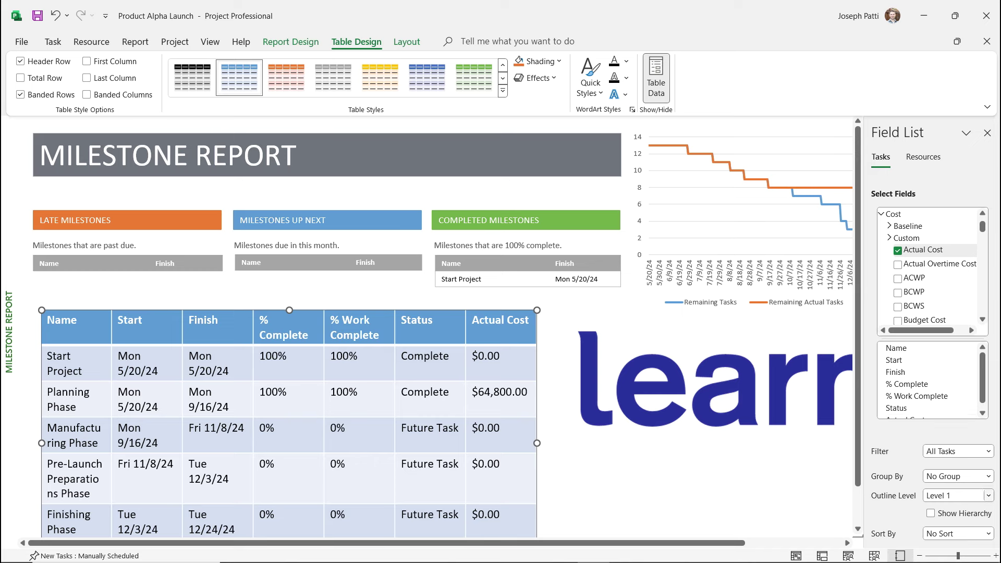
pyautogui.click(987, 495)
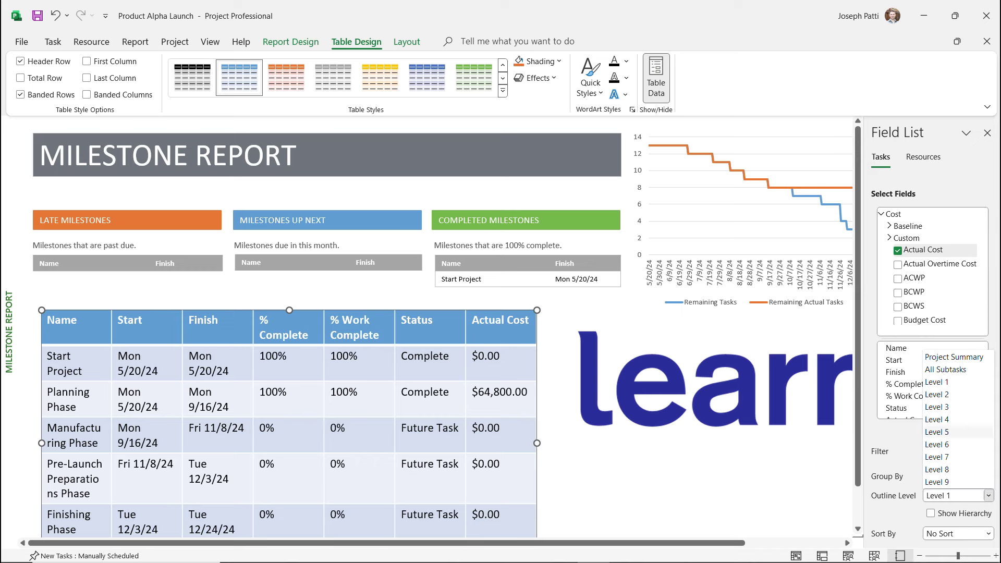
pyautogui.click(936, 394)
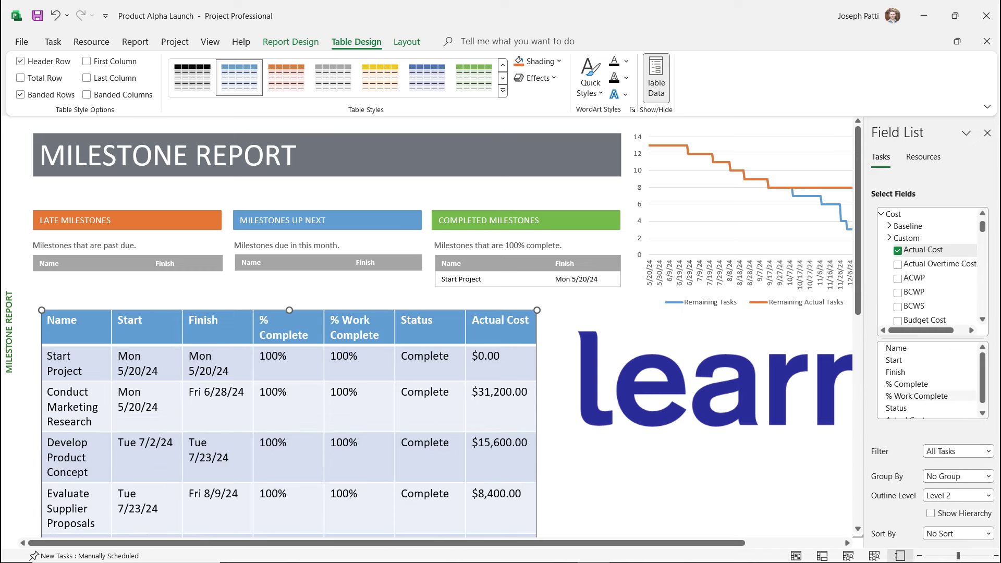
# Set the task table's outline level to Level 3, review all its rows, and deselect the table.
pyautogui.click(988, 495)
pyautogui.click(938, 407)
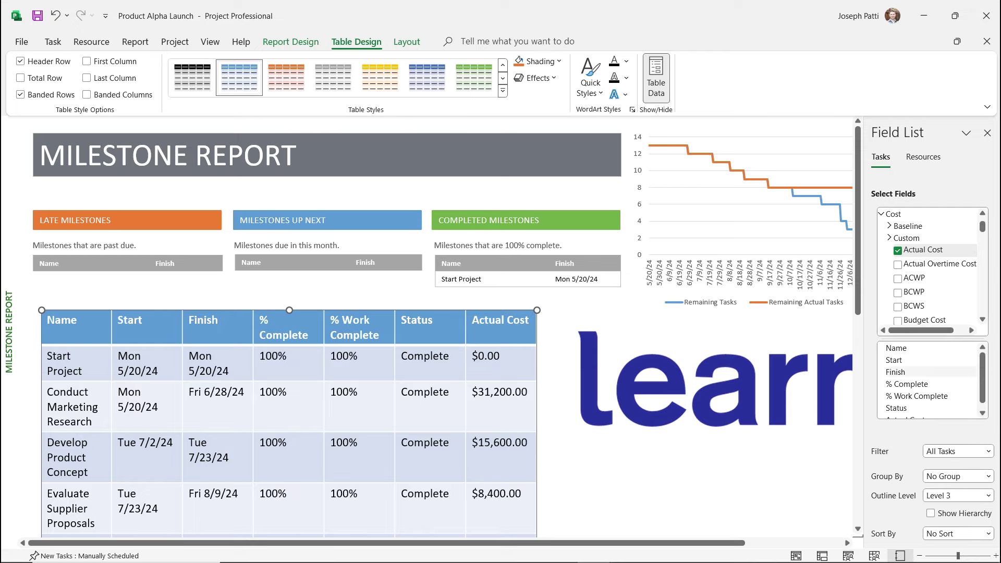
pyautogui.scroll(-5, 427, 323)
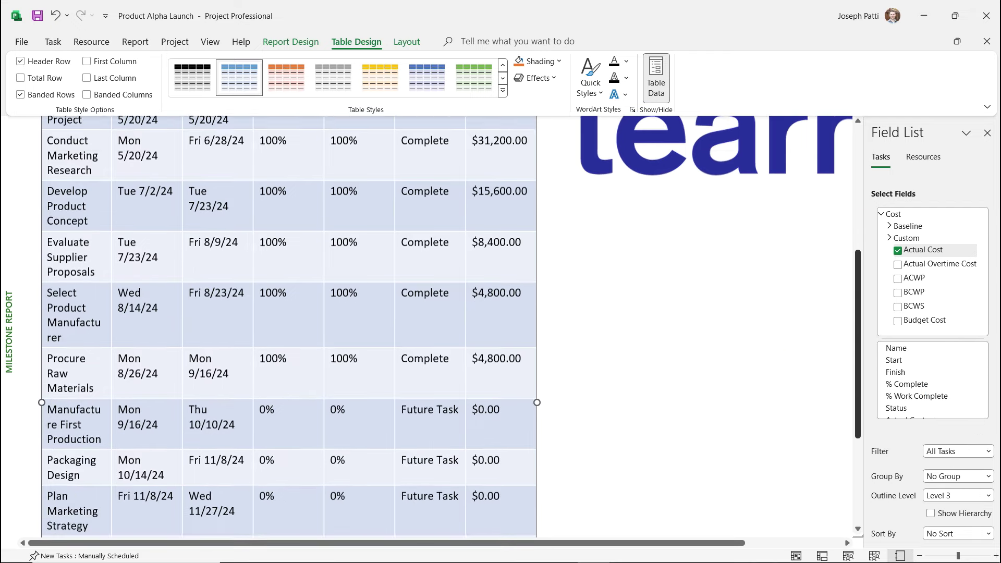
pyautogui.scroll(-3, 289, 326)
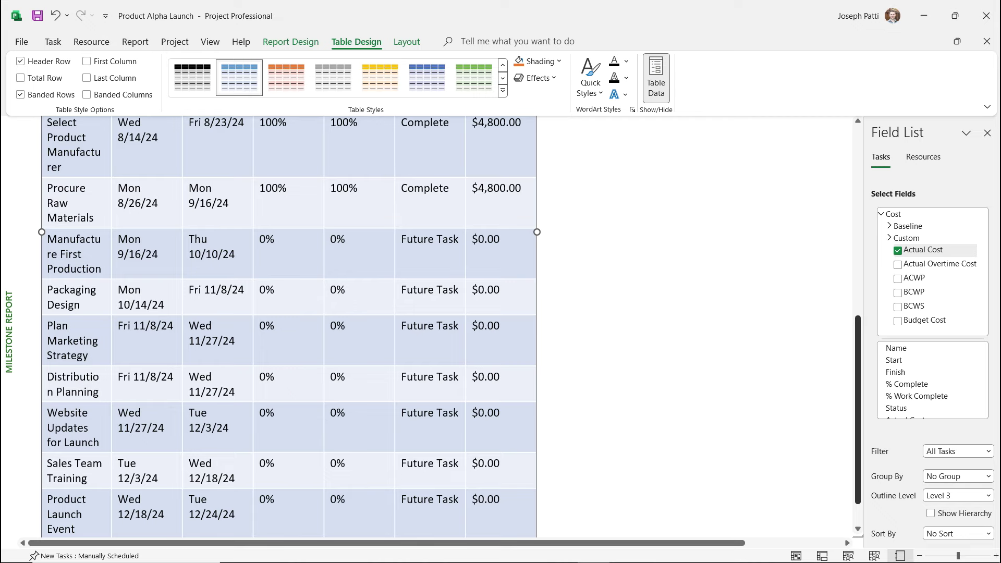
pyautogui.scroll(-1, 290, 327)
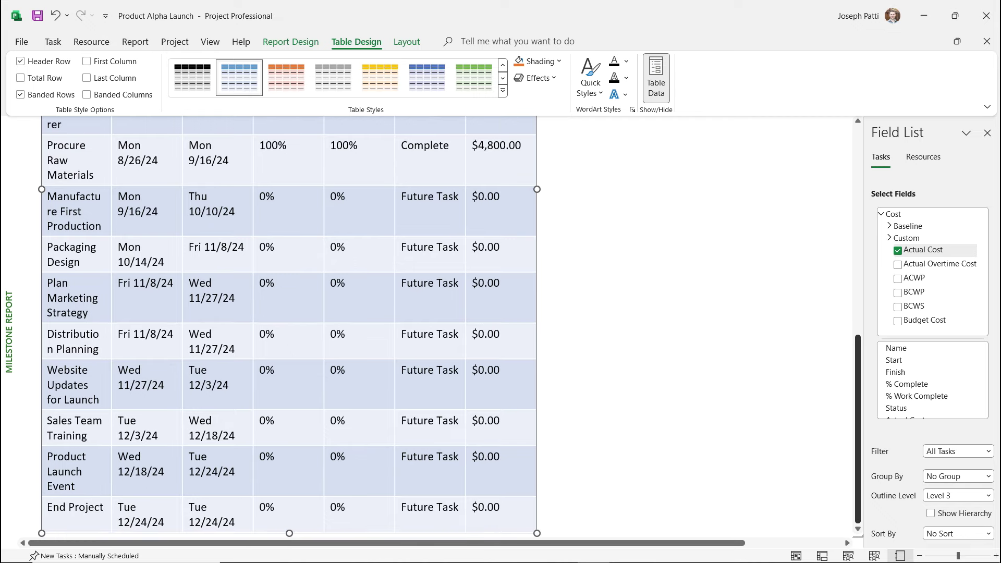
pyautogui.scroll(10, 289, 326)
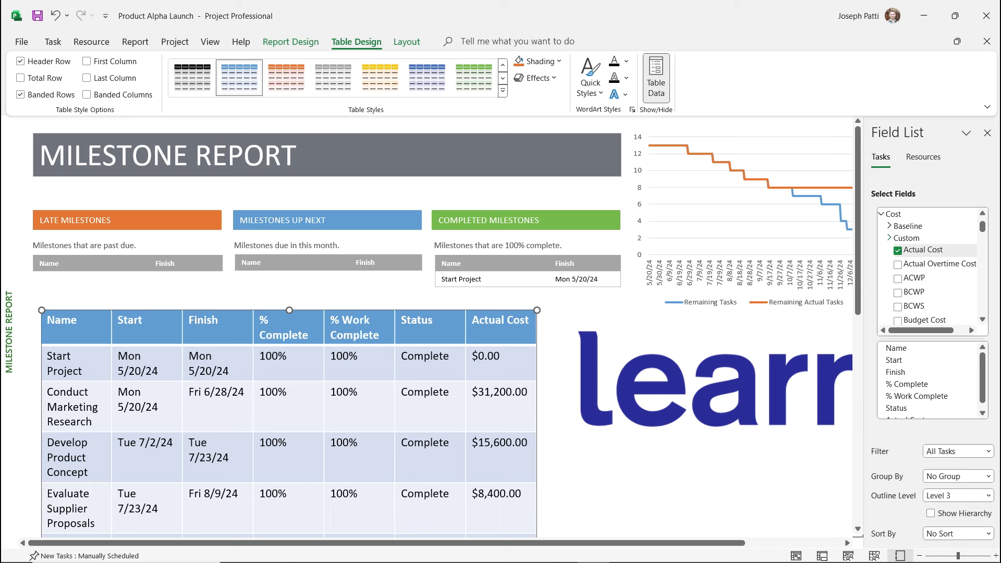
pyautogui.click(698, 480)
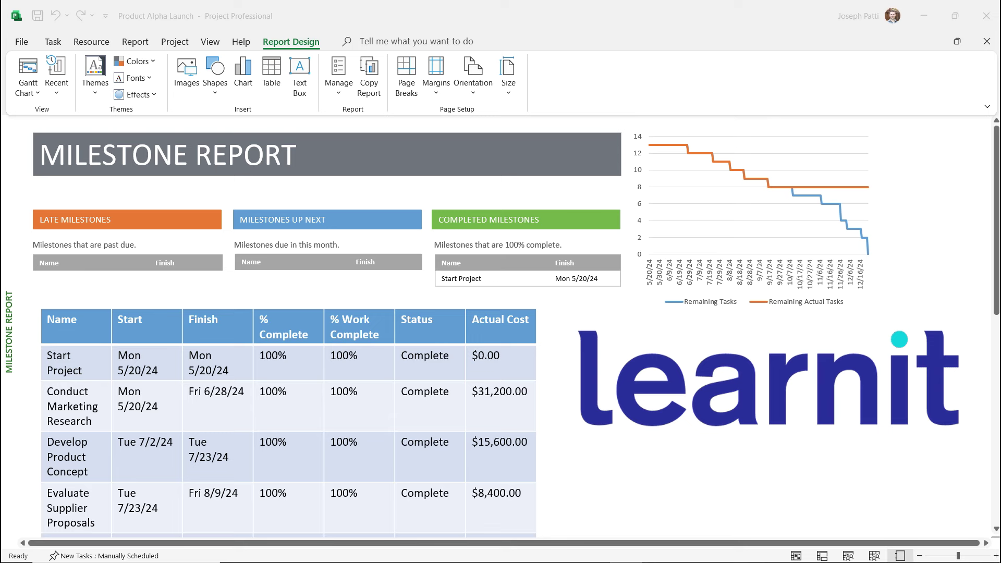
# Start a new blank report and try to name it with the owner's first name in possessive form followed by "Main Report".
pyautogui.click(135, 42)
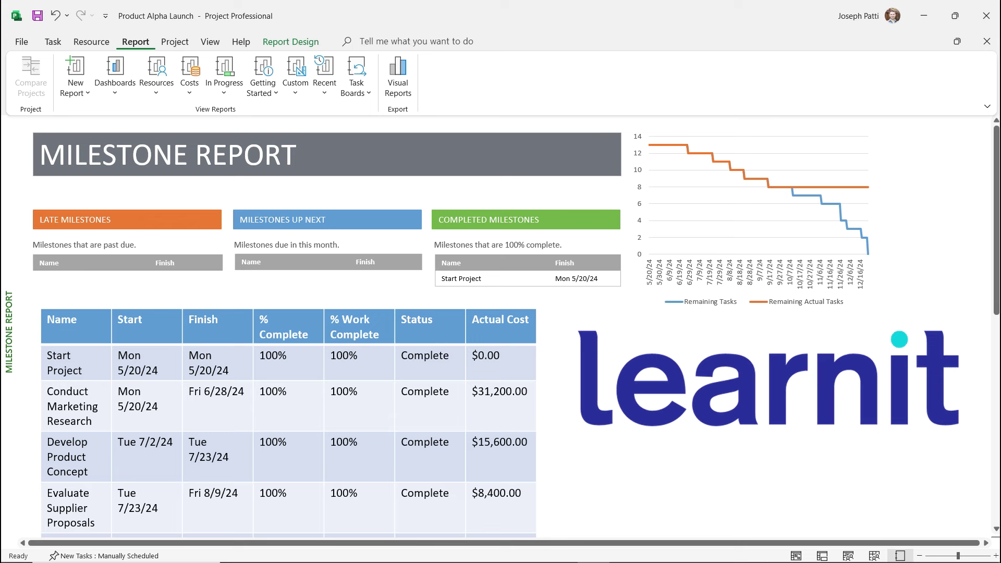
pyautogui.click(224, 78)
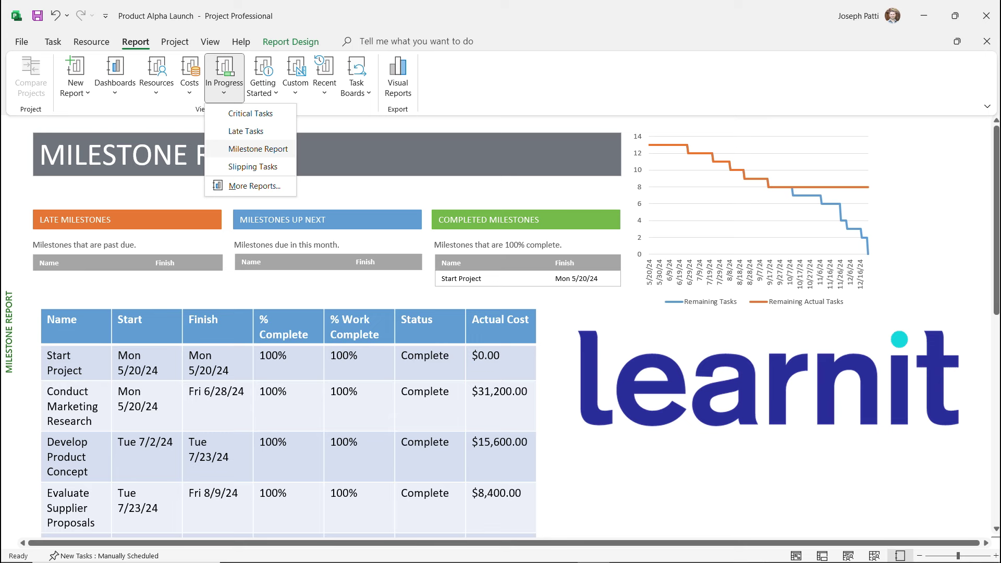
pyautogui.click(295, 83)
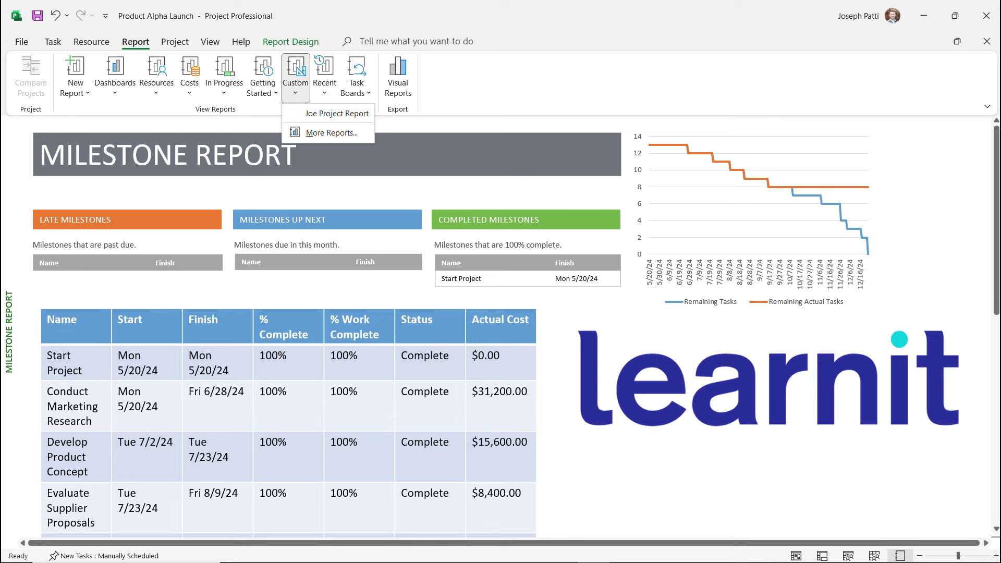
pyautogui.click(75, 78)
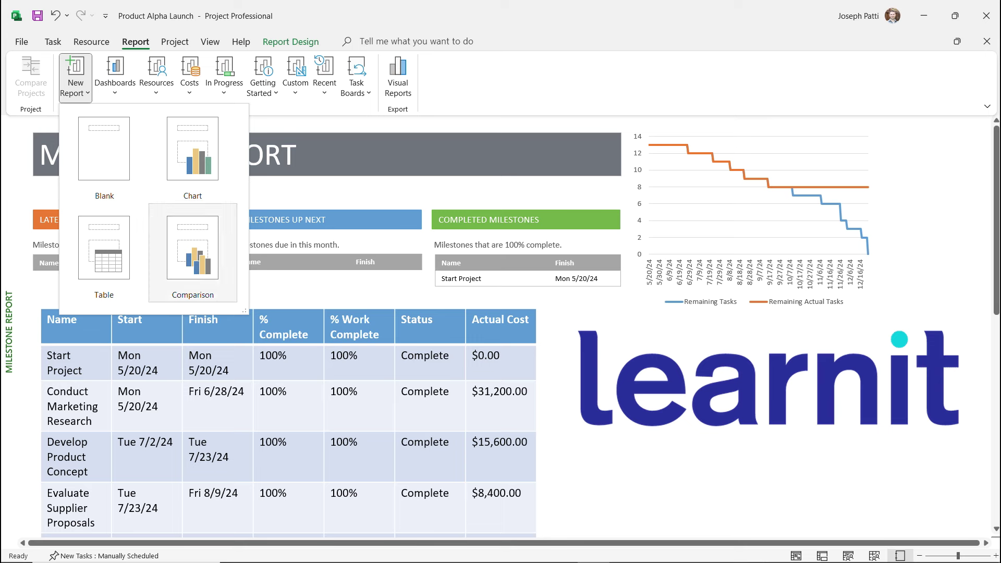
pyautogui.click(192, 249)
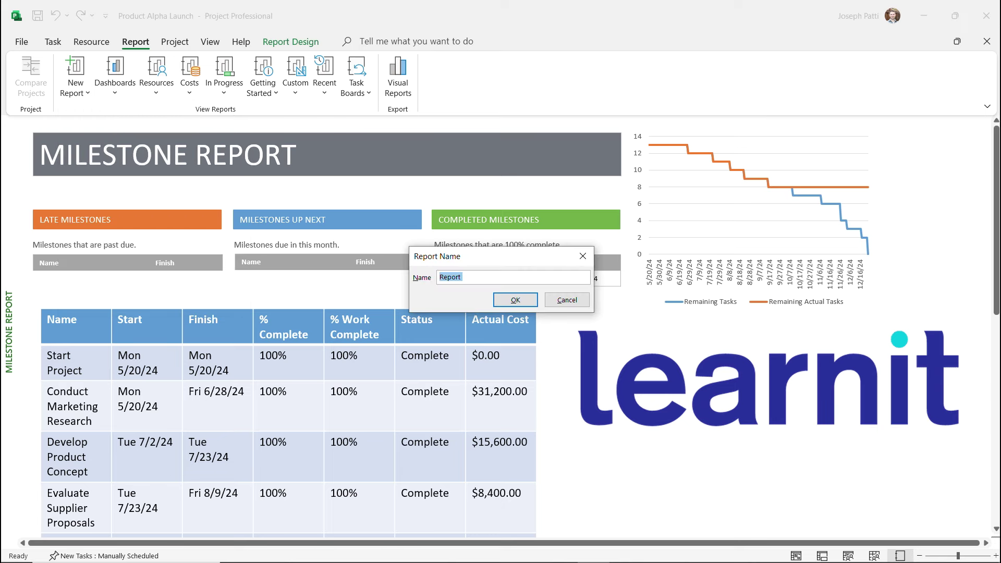
pyautogui.write("Joe's Main Report")
pyautogui.press('Return')
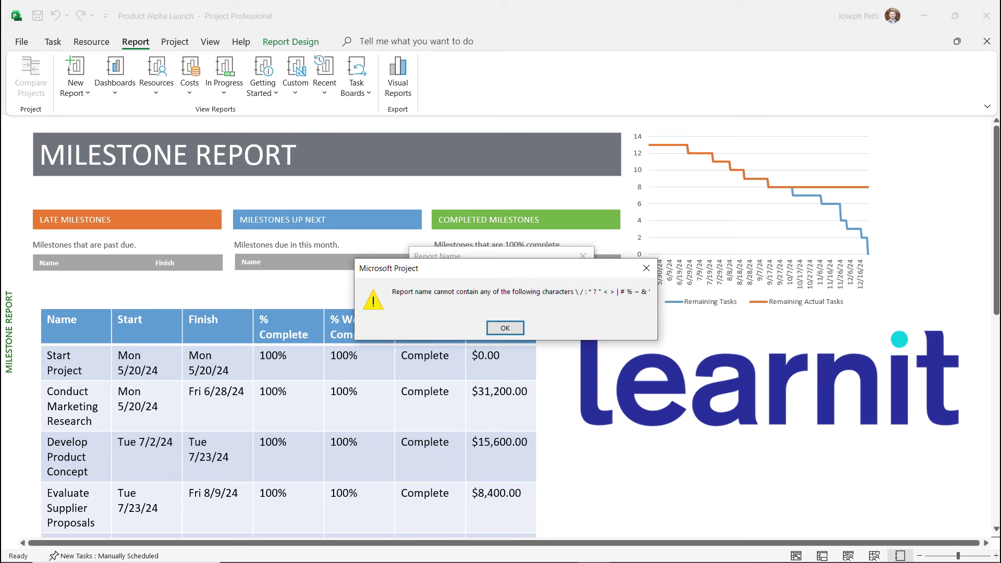
# Remove the apostrophe and the s from the report name and create the report.
pyautogui.press('Return')
pyautogui.click(453, 277)
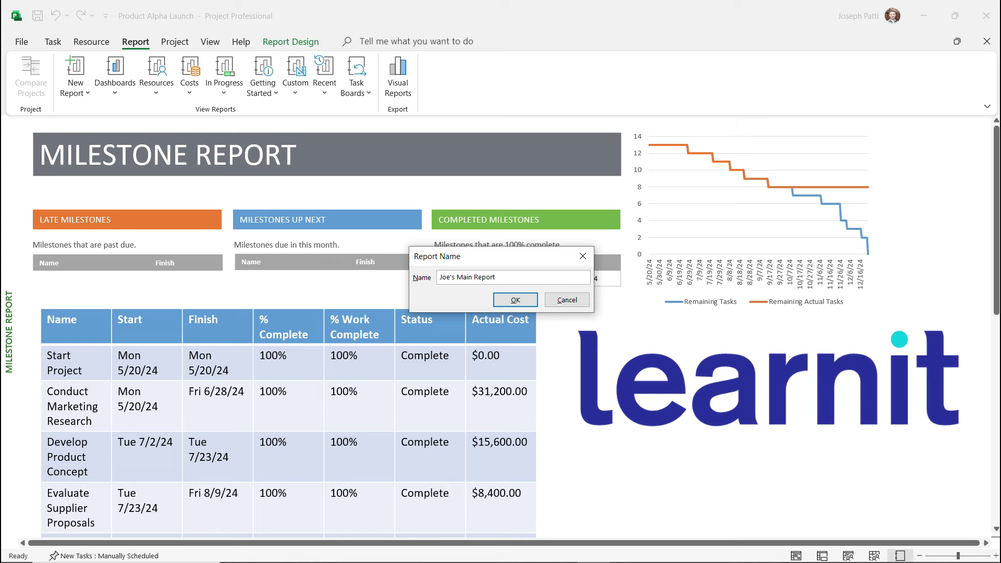
pyautogui.press('Delete')
pyautogui.press('Delete')
pyautogui.press('Return')
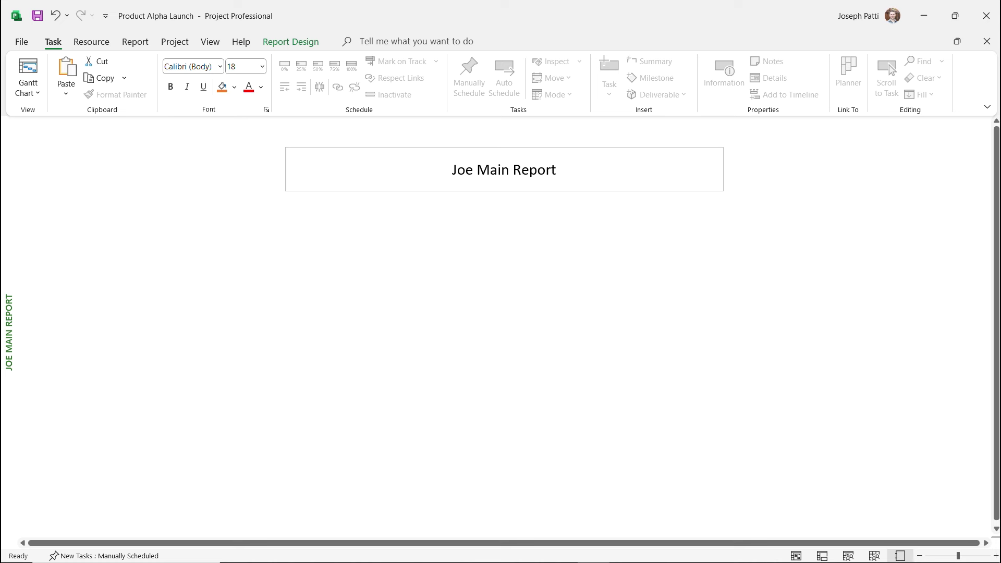
# Select the new report's title text box and leave text editing mode.
pyautogui.click(509, 170)
pyautogui.click(473, 170)
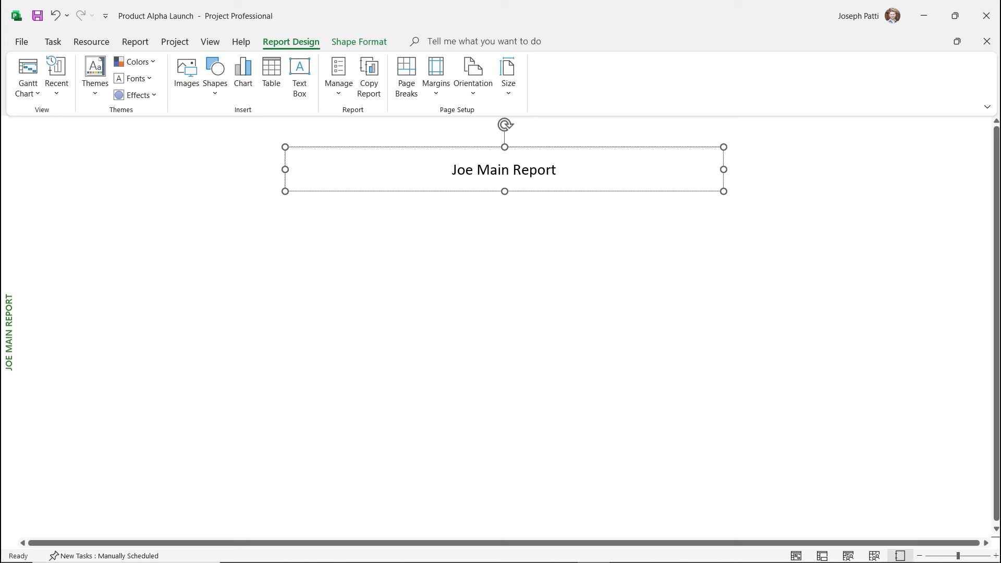
pyautogui.press('Escape')
pyautogui.hotkey('shift', 'F10')
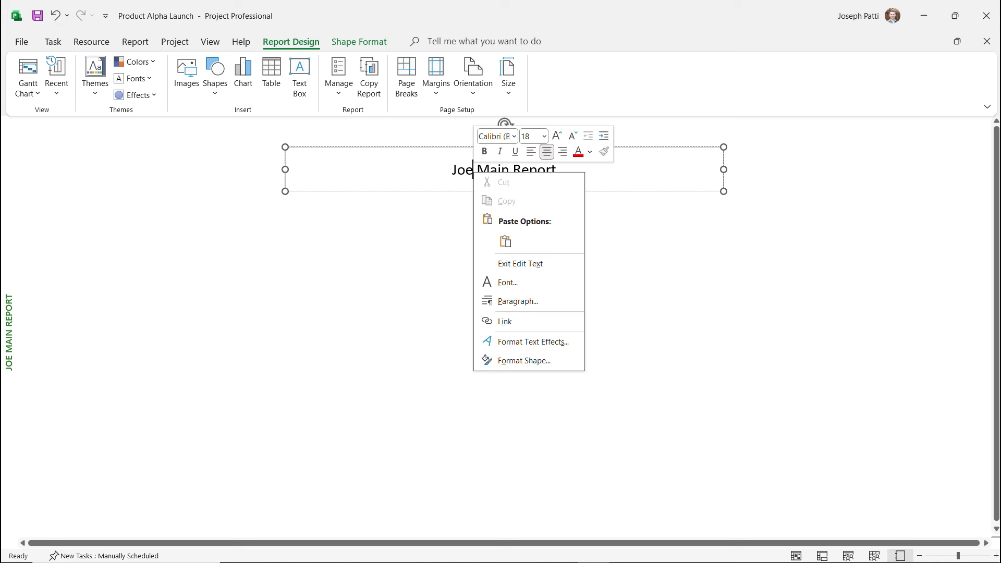
pyautogui.press('Down')
pyautogui.press('Down')
pyautogui.press('Return')
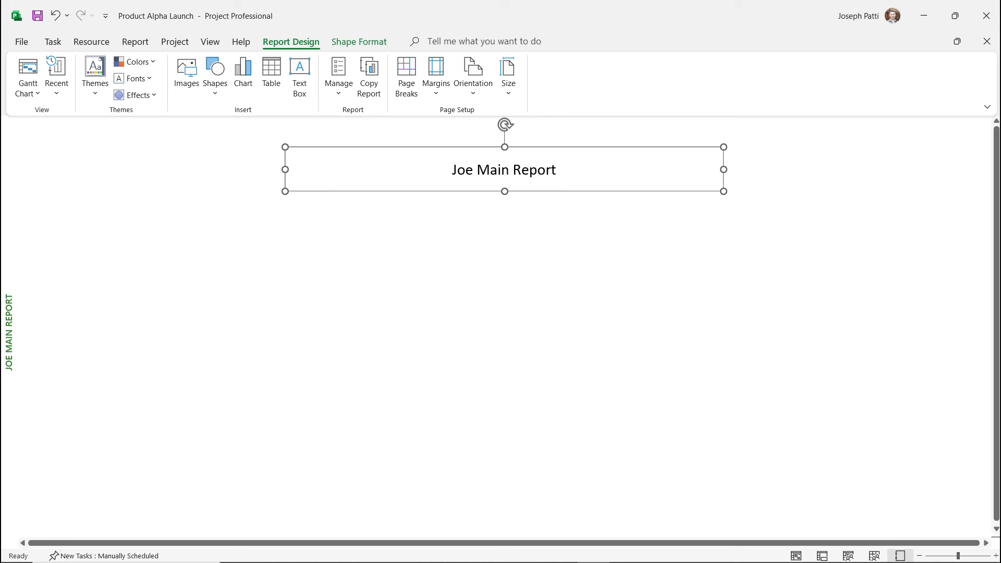
# Make the first name in the report's title text possessive by adding an apostrophe and s.
pyautogui.click(465, 170)
pyautogui.press('Right')
pyautogui.write("'s")
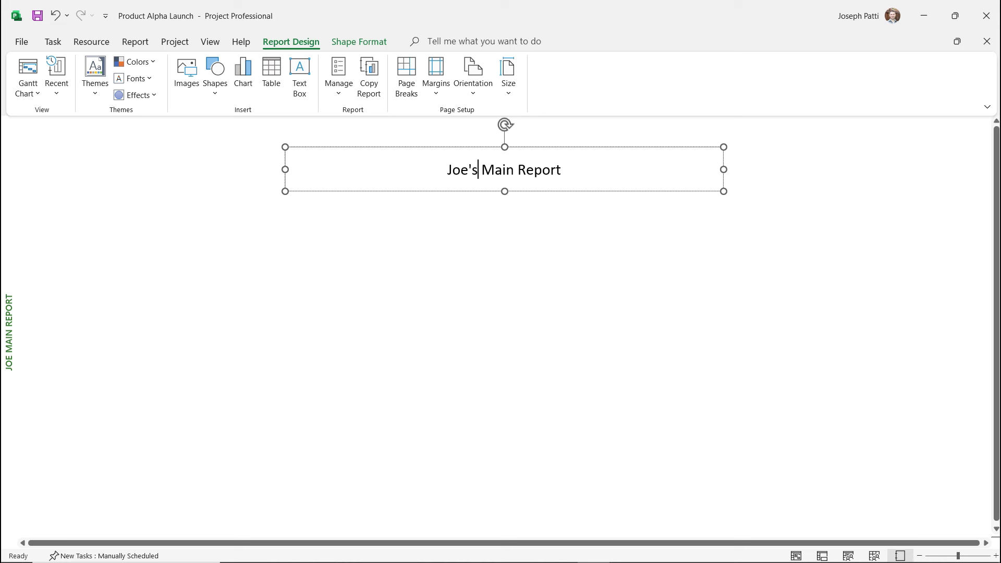
pyautogui.rightClick(468, 164)
pyautogui.click(500, 256)
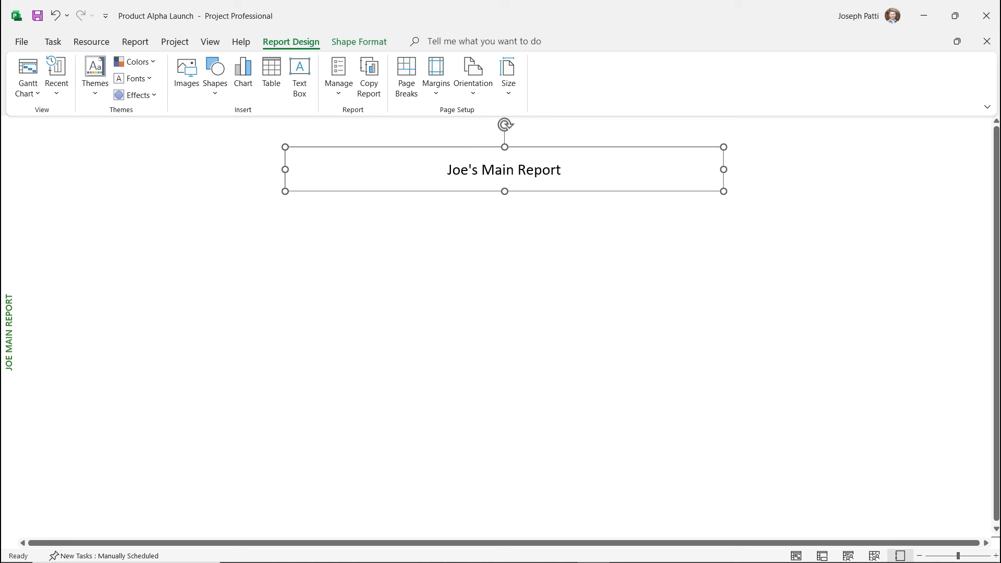
pyautogui.click(477, 169)
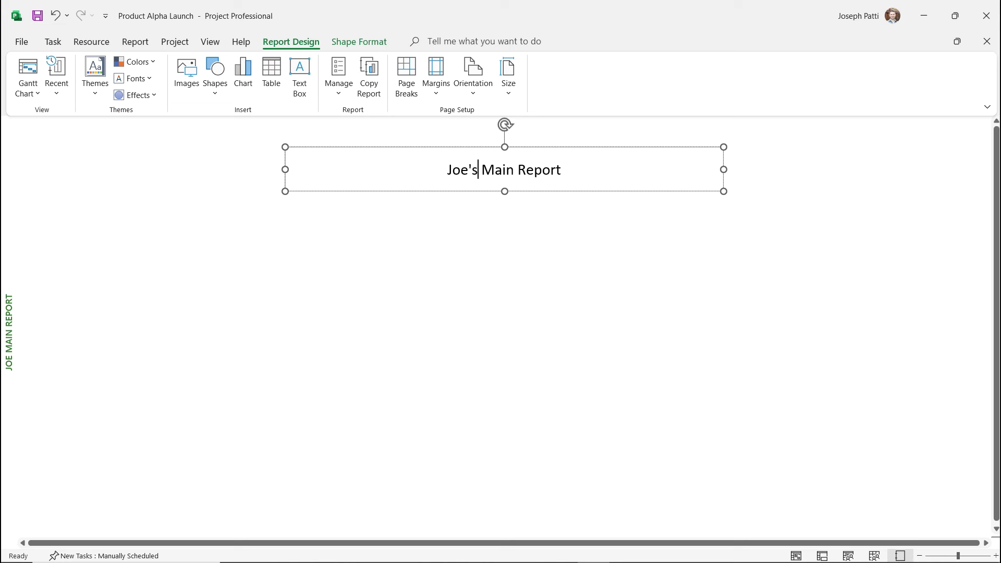
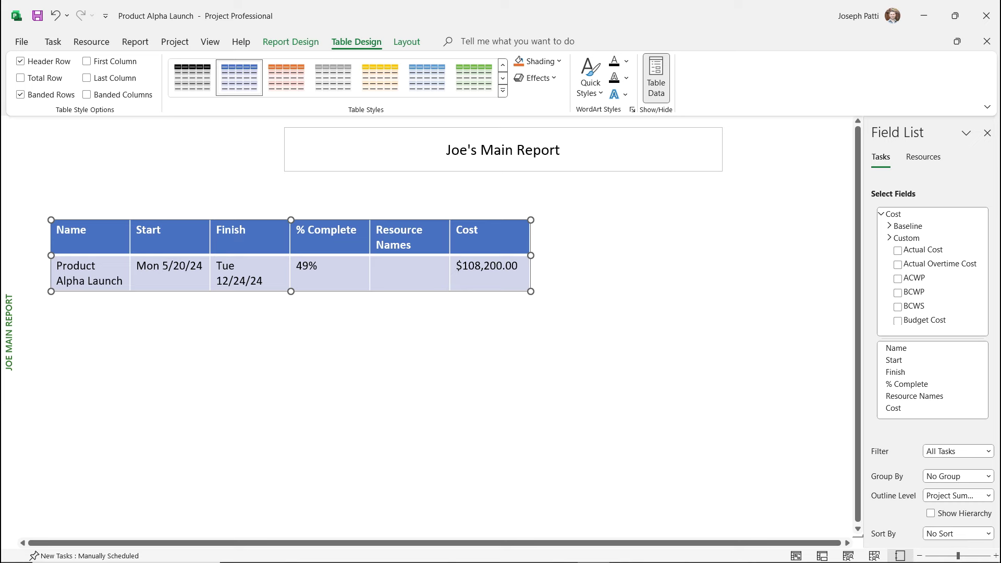
# Widen the report's task table and set its outline level to All Subtasks.
pyautogui.moveTo(531, 255); pyautogui.dragTo(594, 256)
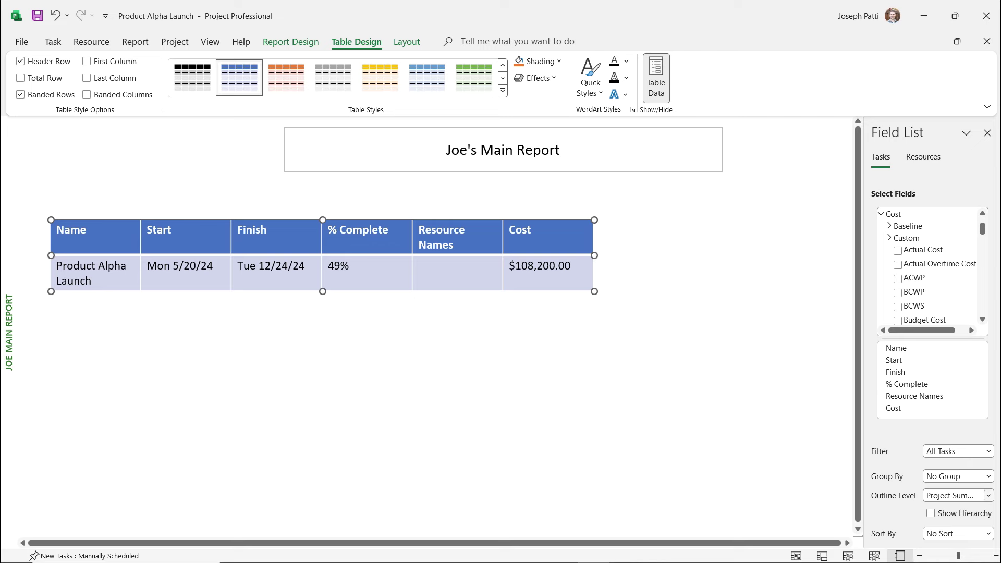
pyautogui.click(987, 495)
pyautogui.click(944, 369)
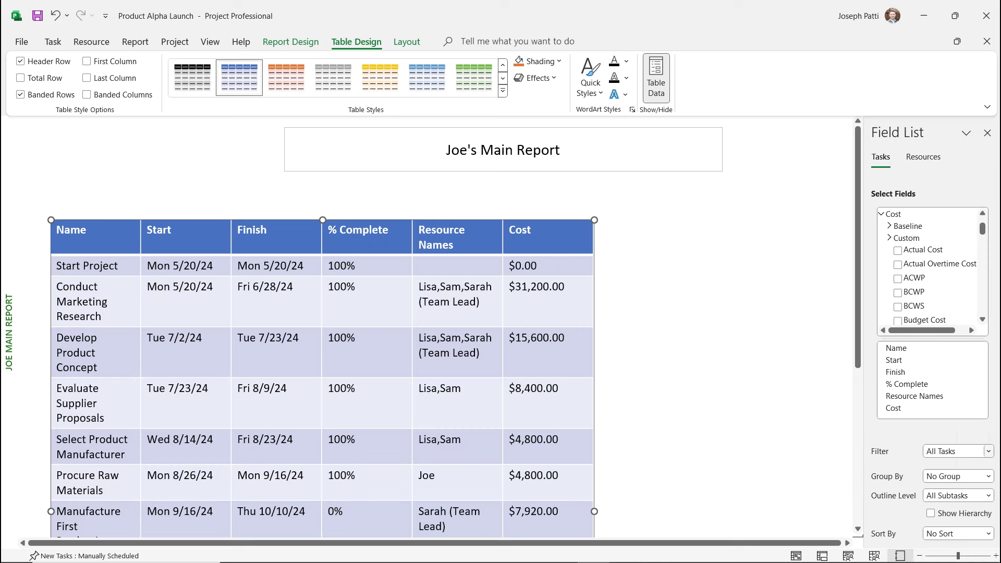
# Filter the task table to Completed Tasks, move it closer to the report's left edge, and deselect it.
pyautogui.click(988, 451)
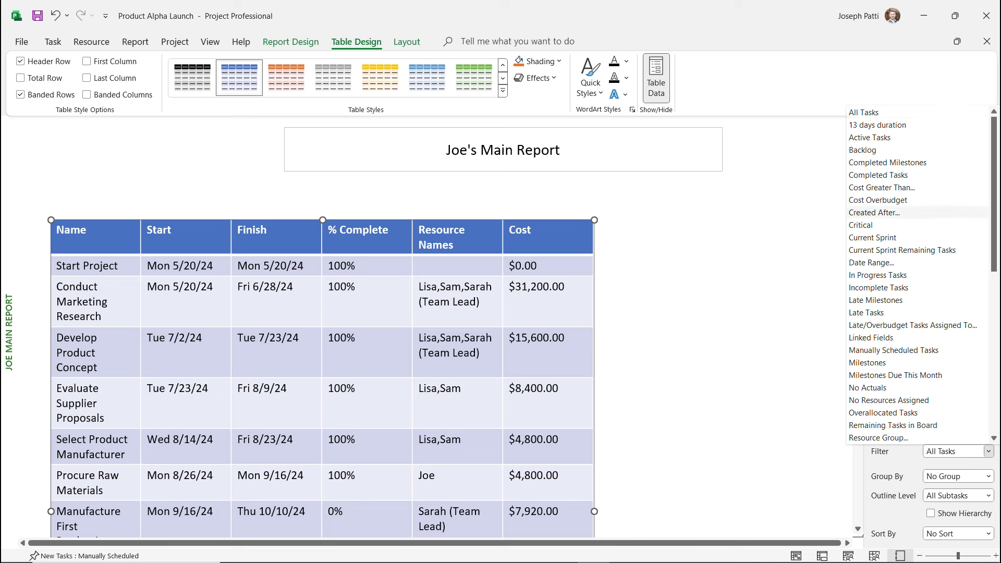
pyautogui.click(877, 175)
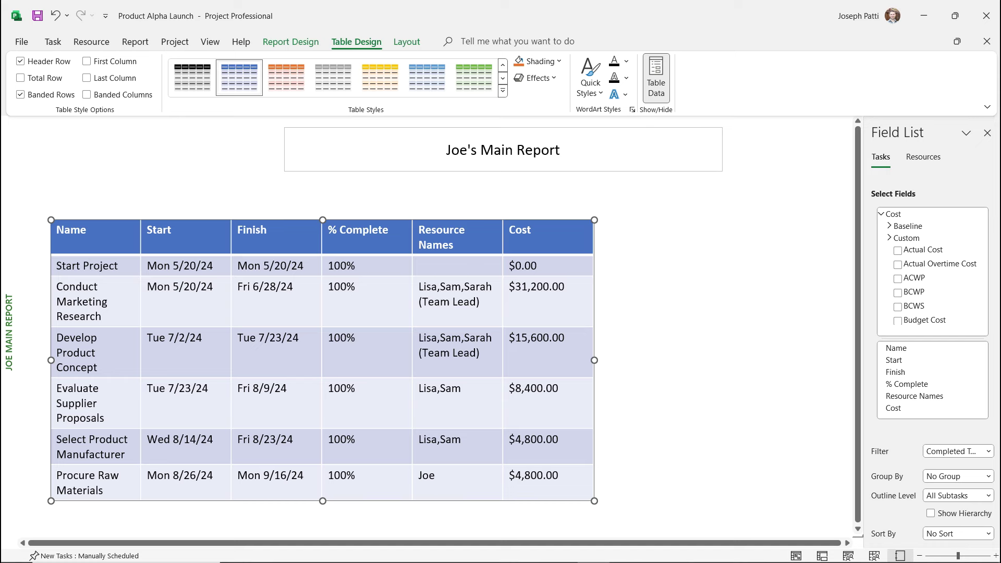
pyautogui.moveTo(365, 219); pyautogui.dragTo(341, 220)
pyautogui.click(693, 313)
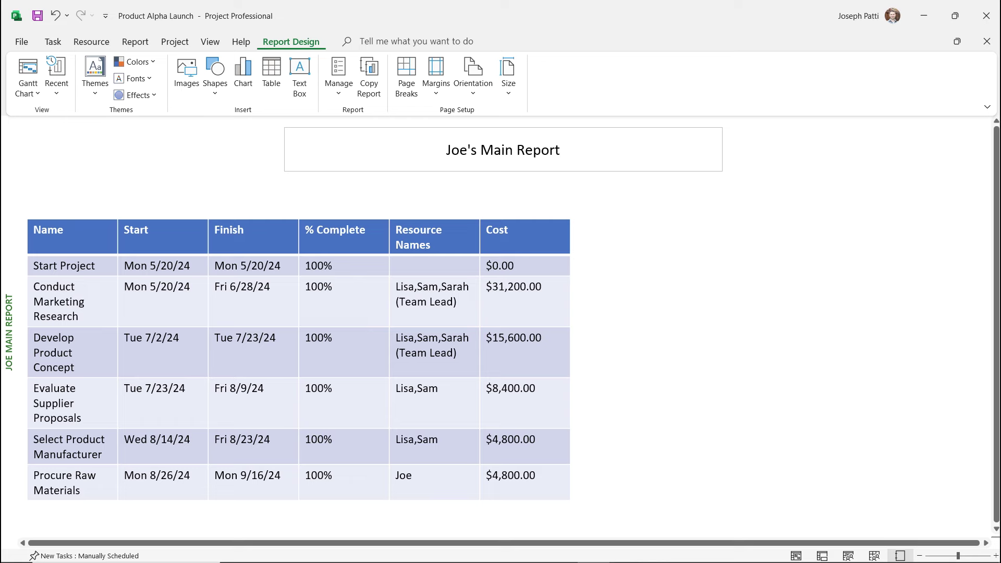
# Insert a standard pie chart into the report.
pyautogui.click(243, 73)
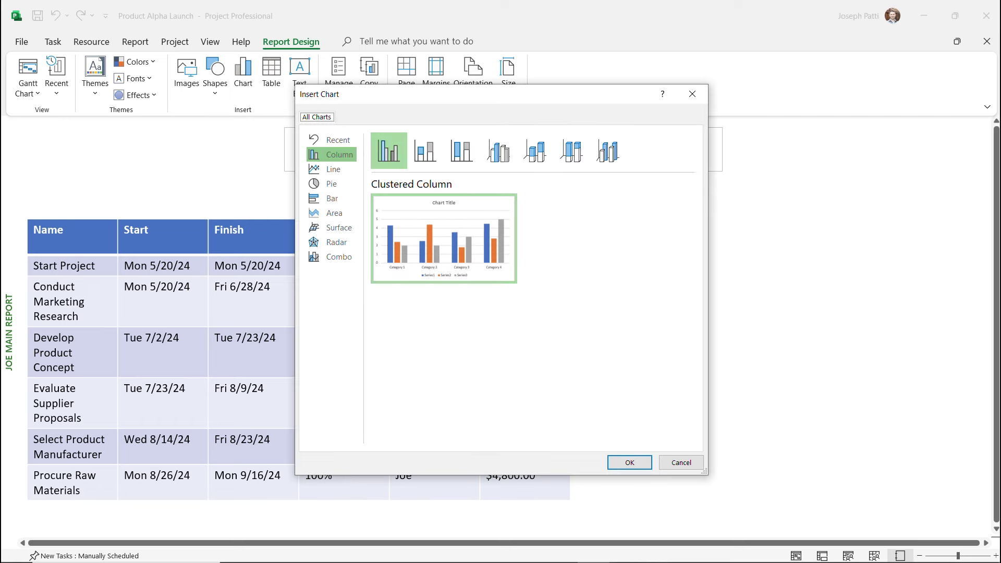
pyautogui.moveTo(443, 238)
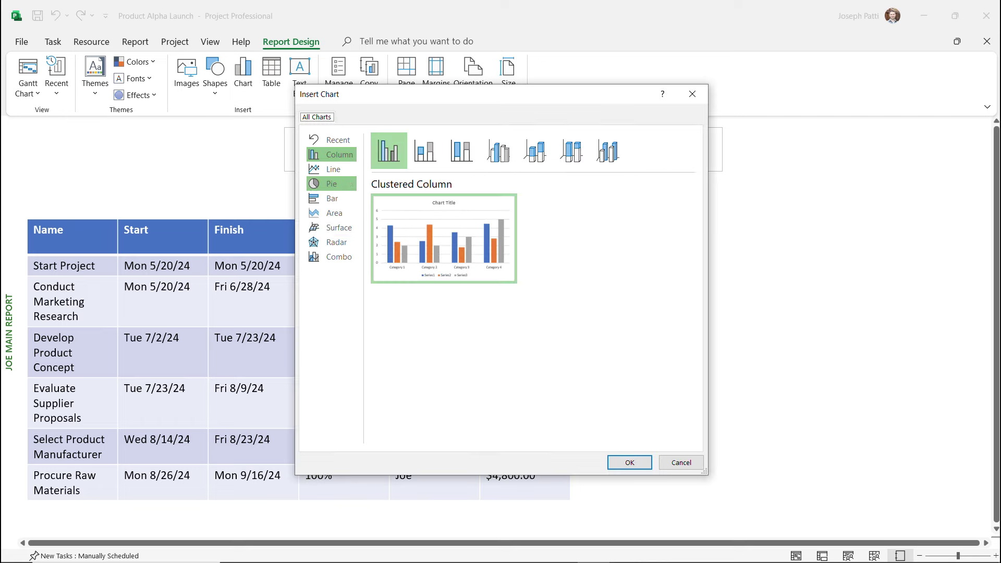
pyautogui.click(331, 184)
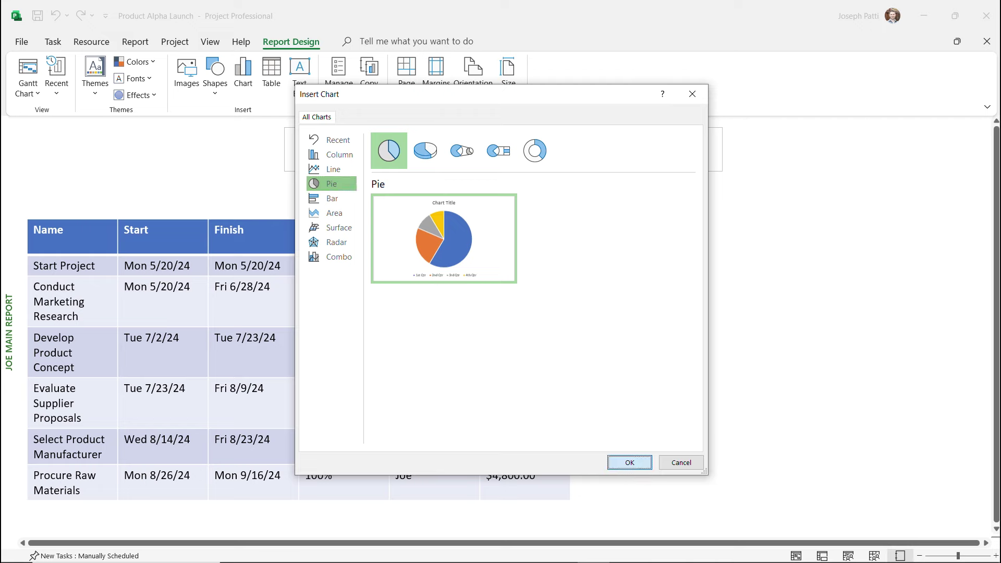
pyautogui.click(629, 462)
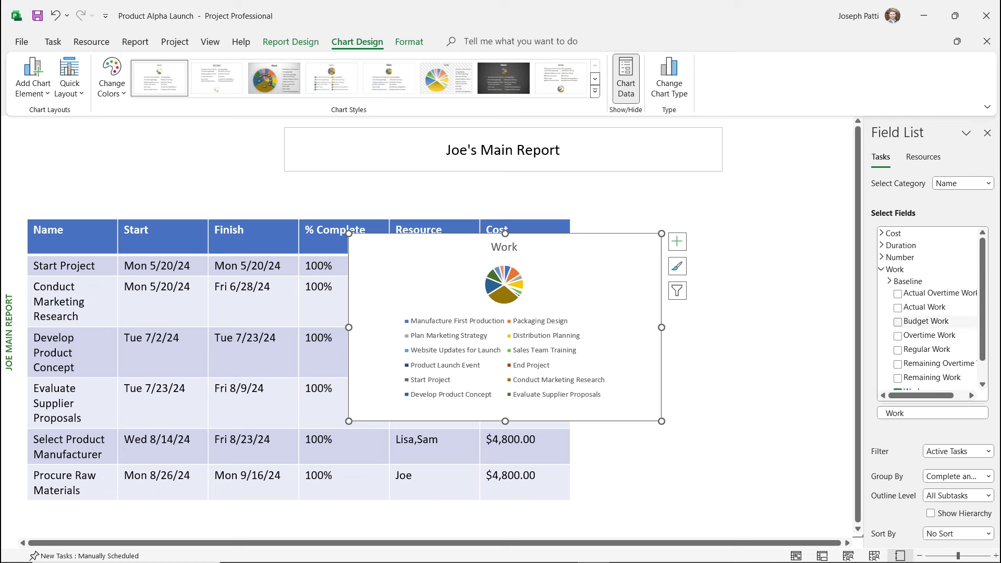
# Make the pie chart plot the Actual Work field instead of Work.
pyautogui.click(898, 308)
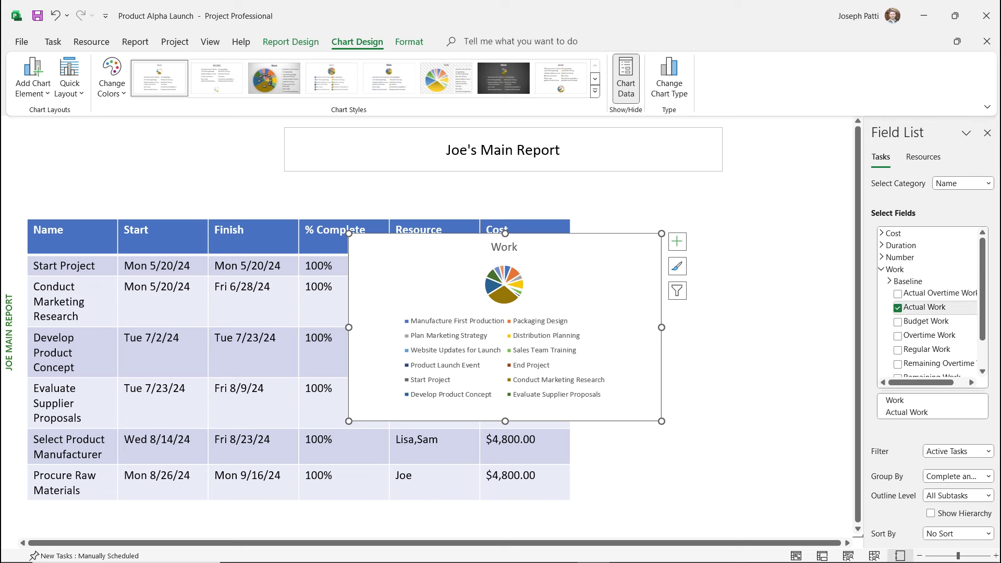
pyautogui.scroll(-1, 928, 313)
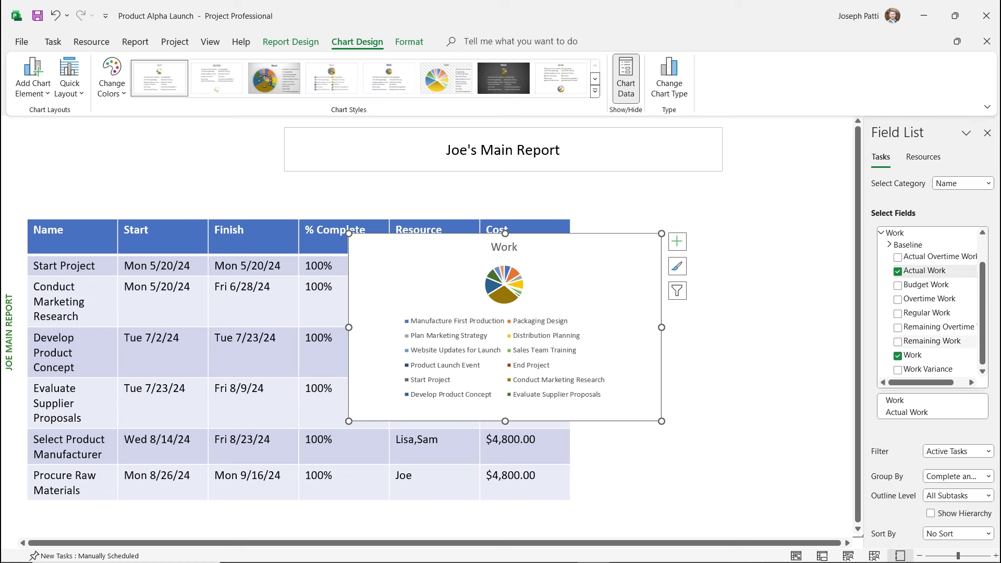
pyautogui.click(897, 355)
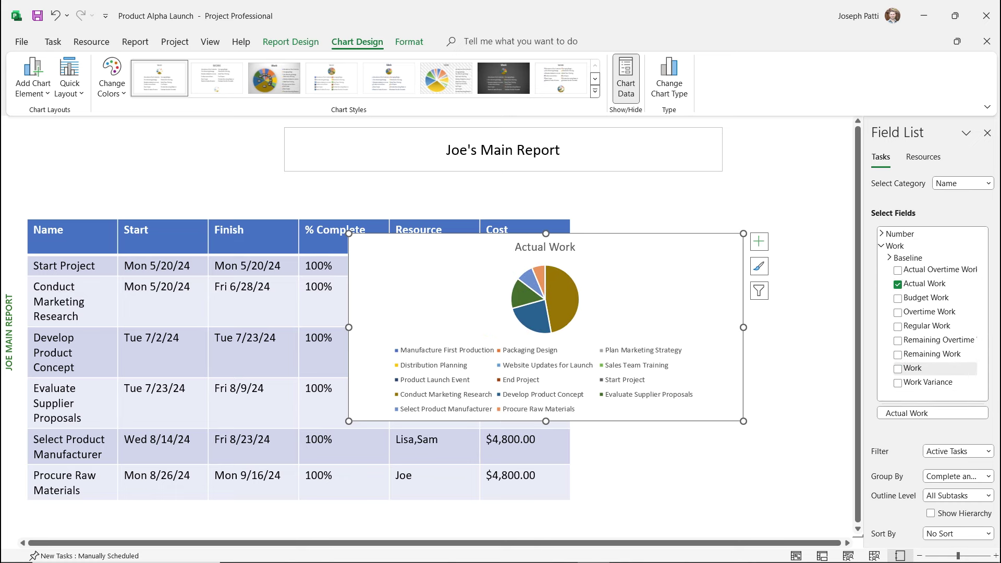
# Enlarge the Actual Work pie chart to about the table's height and place it to the right of the task table.
pyautogui.moveTo(743, 421); pyautogui.dragTo(715, 516)
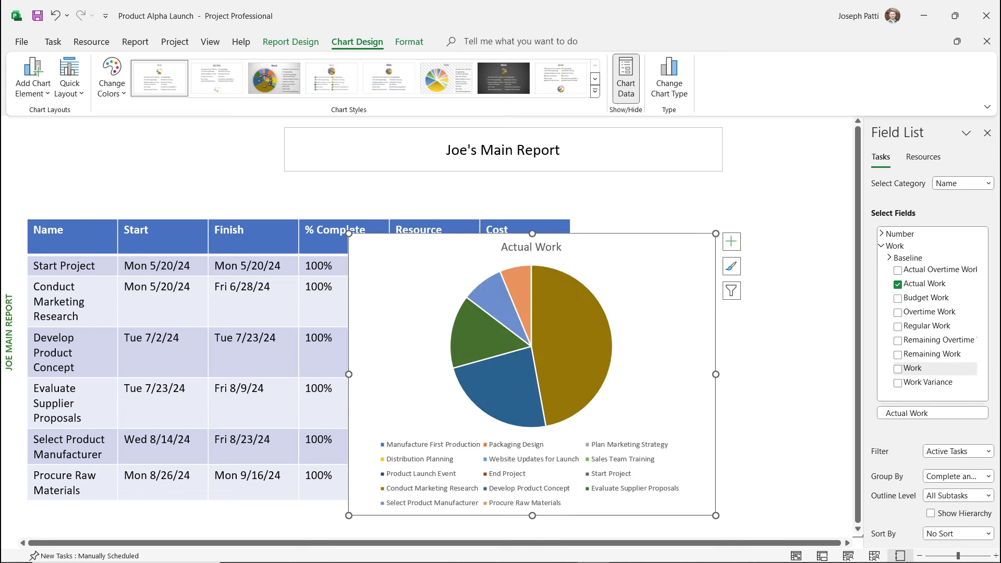
pyautogui.click(798, 334)
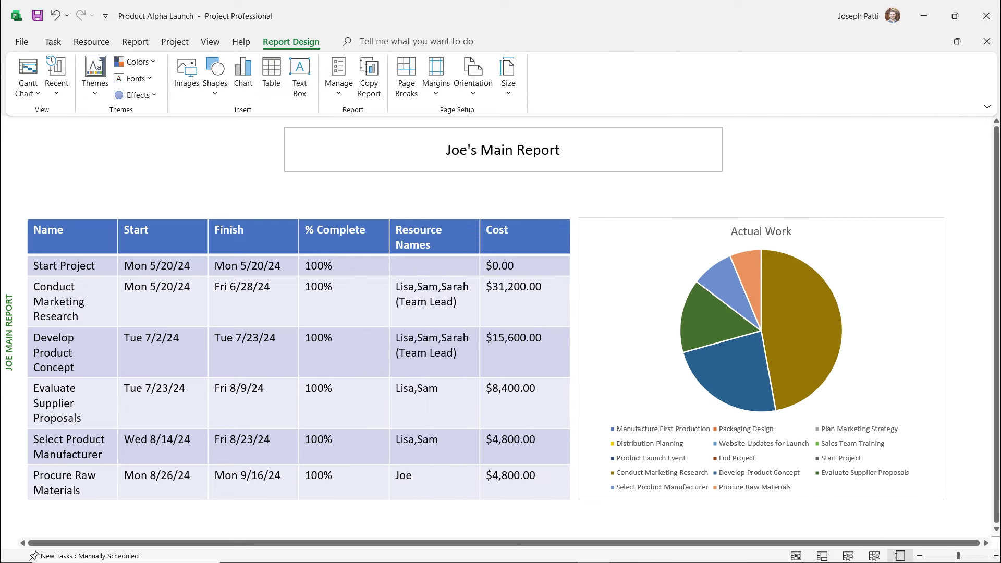
pyautogui.click(875, 323)
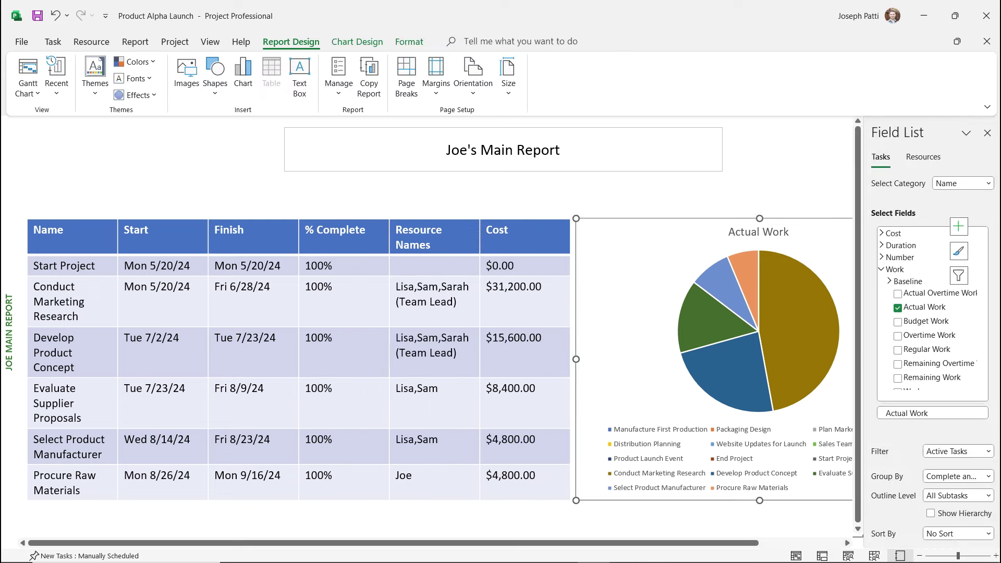
pyautogui.click(782, 196)
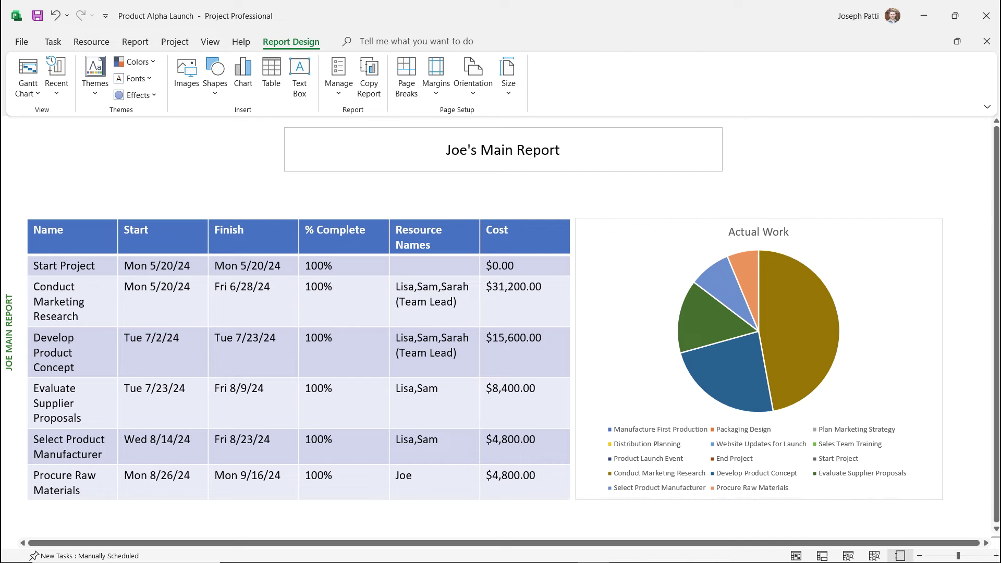
# Insert the "learnit logo" picture and place it right of the report title, sized about 3.23 by 0.9 inches.
pyautogui.click(186, 73)
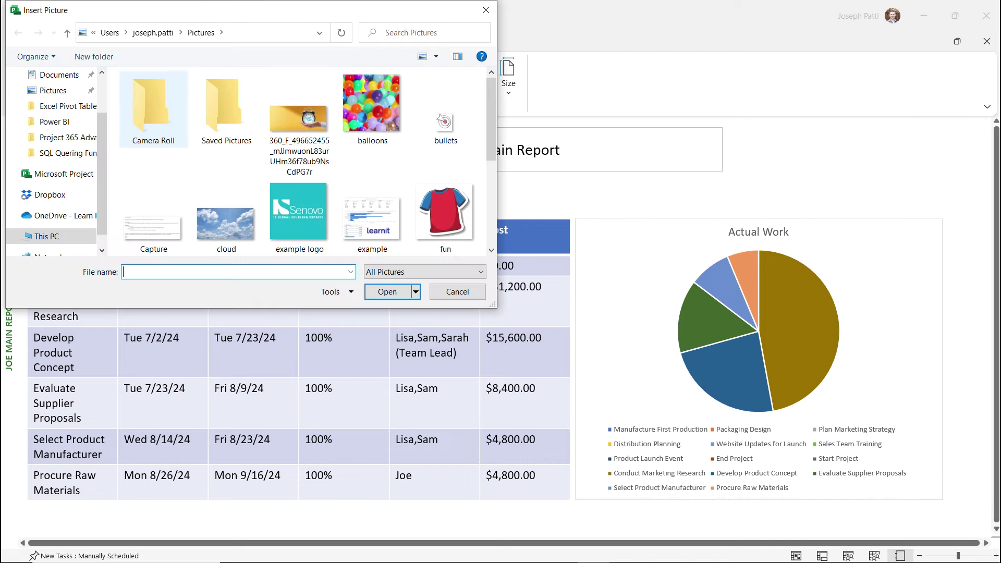
pyautogui.scroll(-5, 299, 168)
pyautogui.click(300, 112)
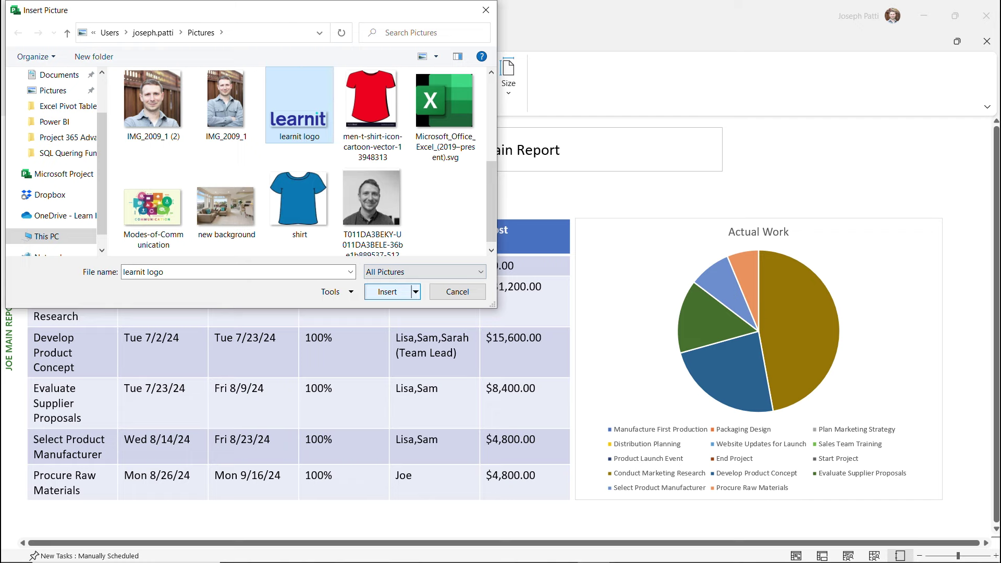
pyautogui.click(387, 292)
pyautogui.moveTo(308, 272); pyautogui.dragTo(498, 325)
pyautogui.moveTo(599, 353); pyautogui.dragTo(850, 155)
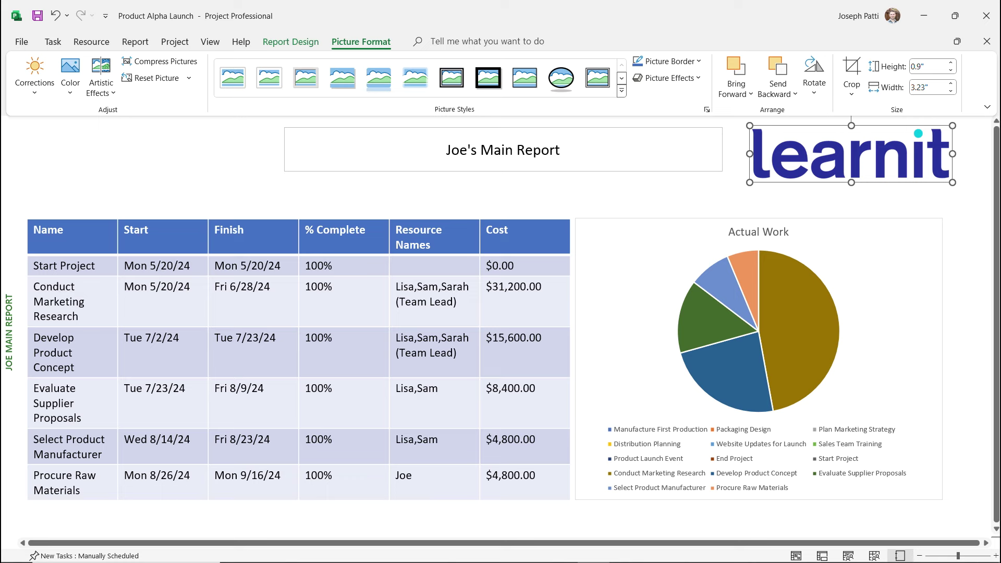
pyautogui.click(678, 520)
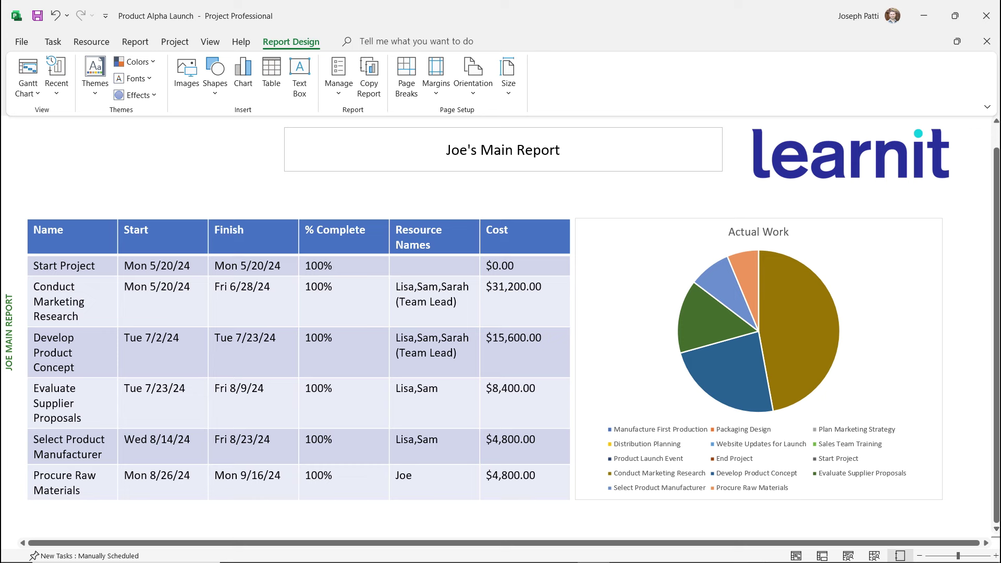
# Draw a five-pointed star shape and move it above the task table, left of the report title.
pyautogui.click(215, 78)
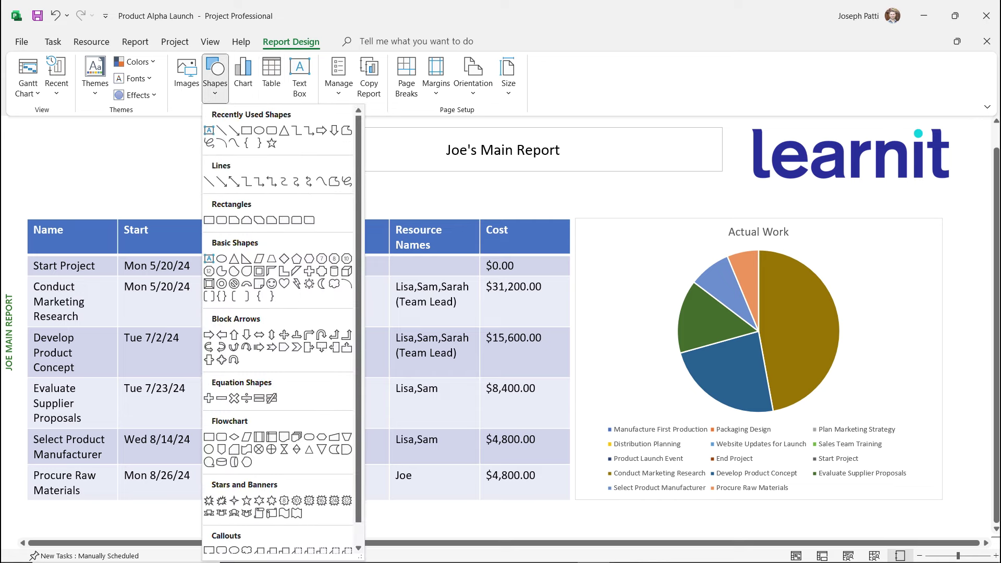
pyautogui.click(271, 143)
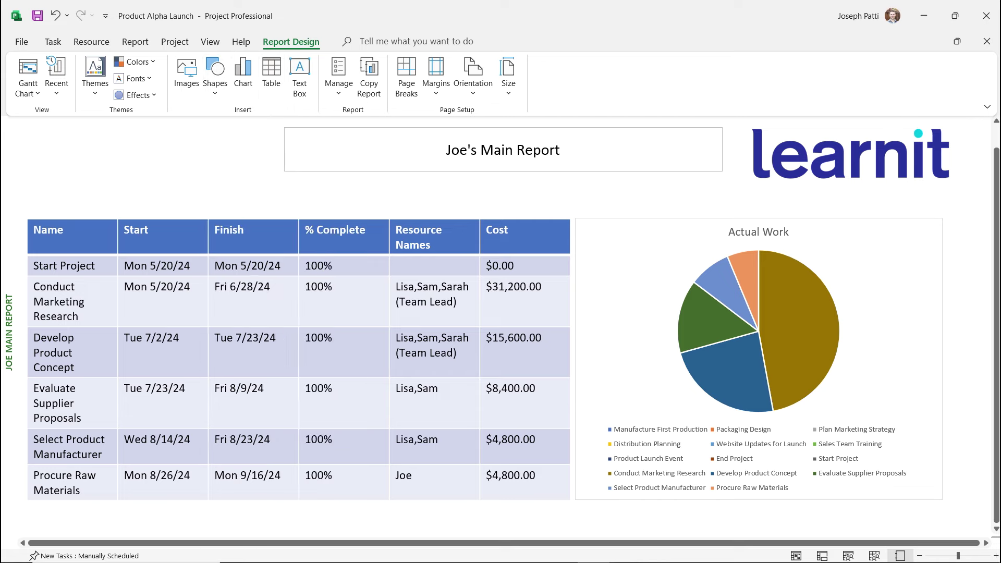
pyautogui.moveTo(89, 150); pyautogui.dragTo(213, 256)
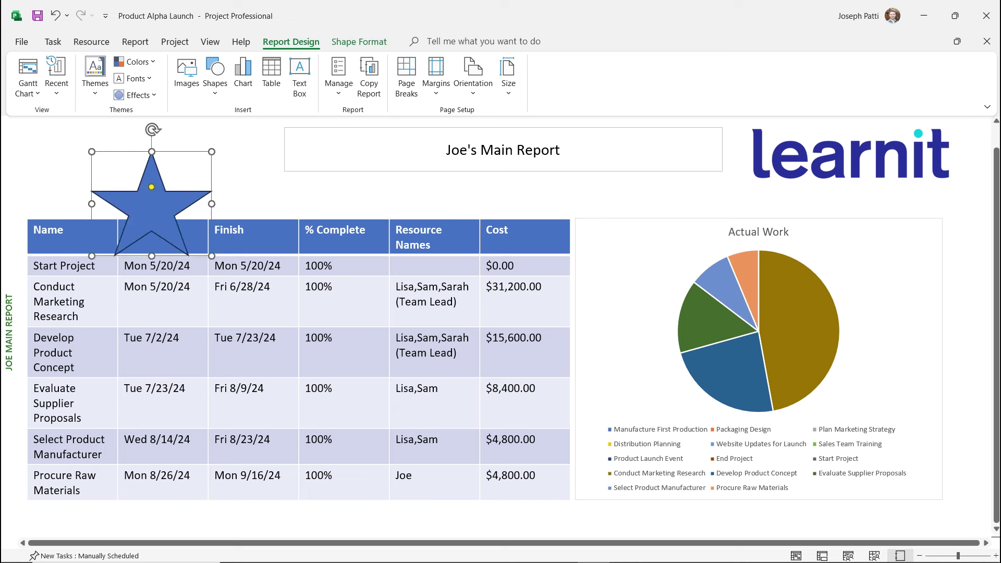
pyautogui.moveTo(151, 203); pyautogui.dragTo(172, 168)
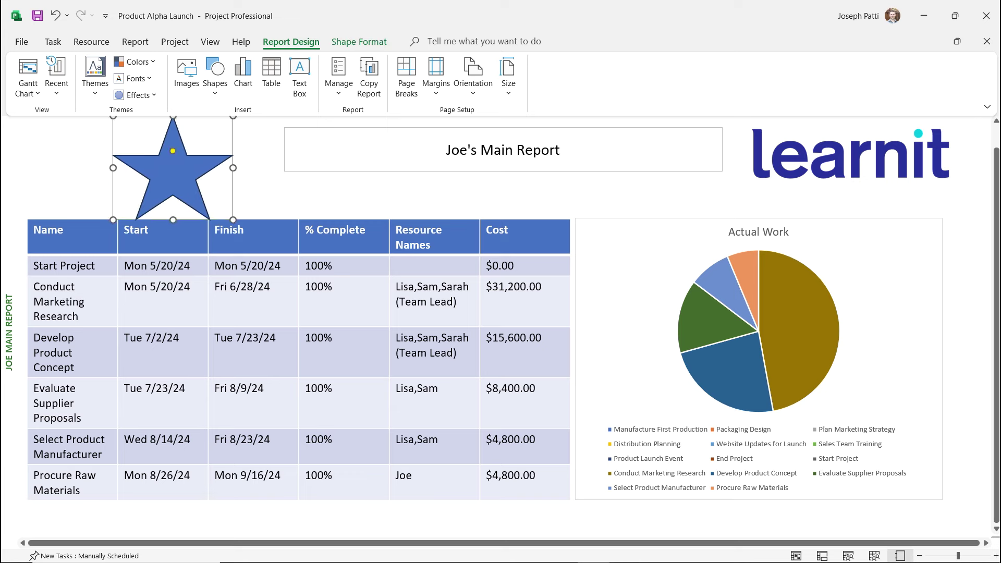
pyautogui.click(227, 230)
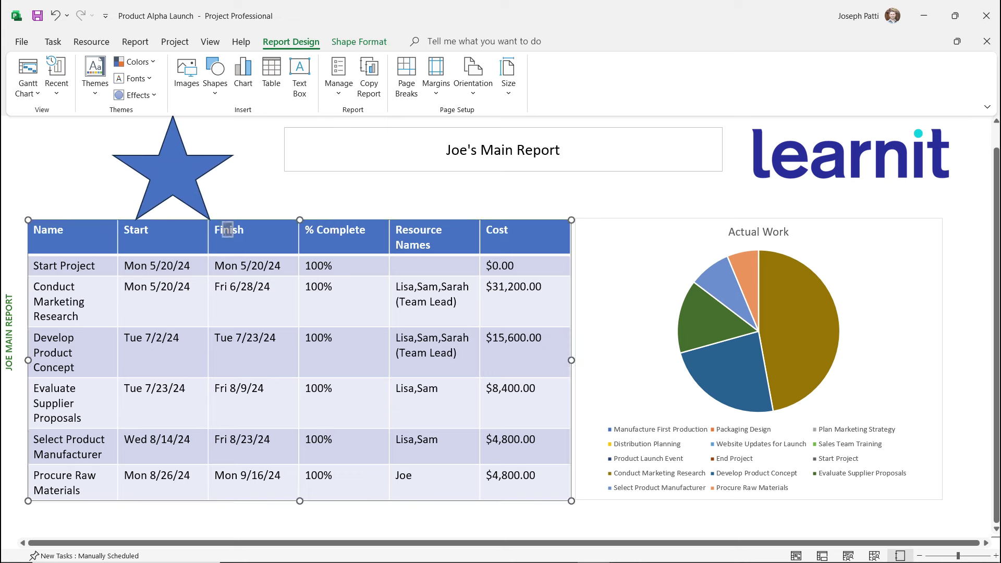
pyautogui.click(182, 180)
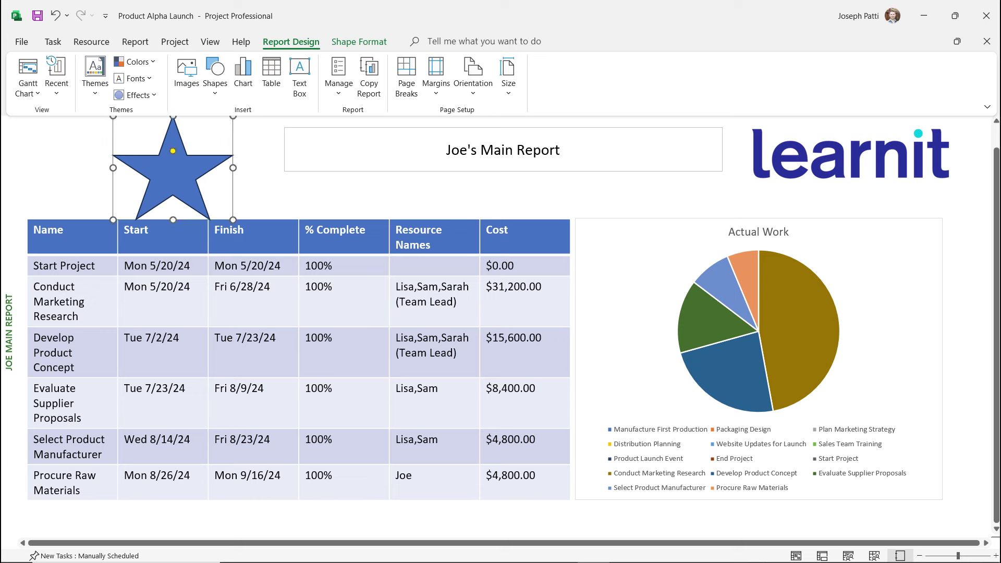
pyautogui.moveTo(182, 179)
pyautogui.mouseDown()
pyautogui.moveTo(215, 191)
pyautogui.moveTo(211, 209)
pyautogui.moveTo(238, 199)
pyautogui.moveTo(194, 171)
pyautogui.moveTo(183, 182)
pyautogui.mouseUp()
pyautogui.rightClick(234, 170)
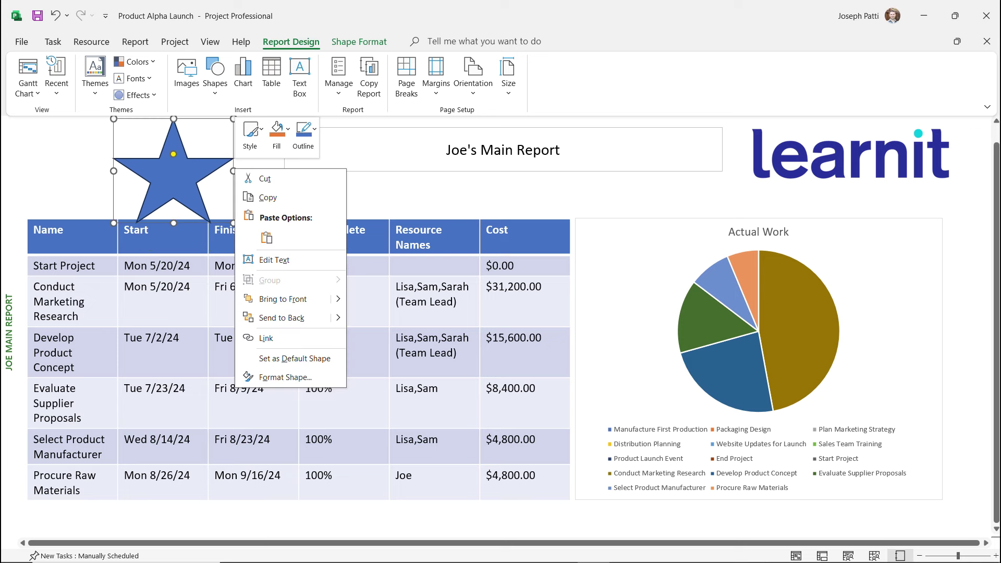
pyautogui.press('Escape')
pyautogui.press('Escape')
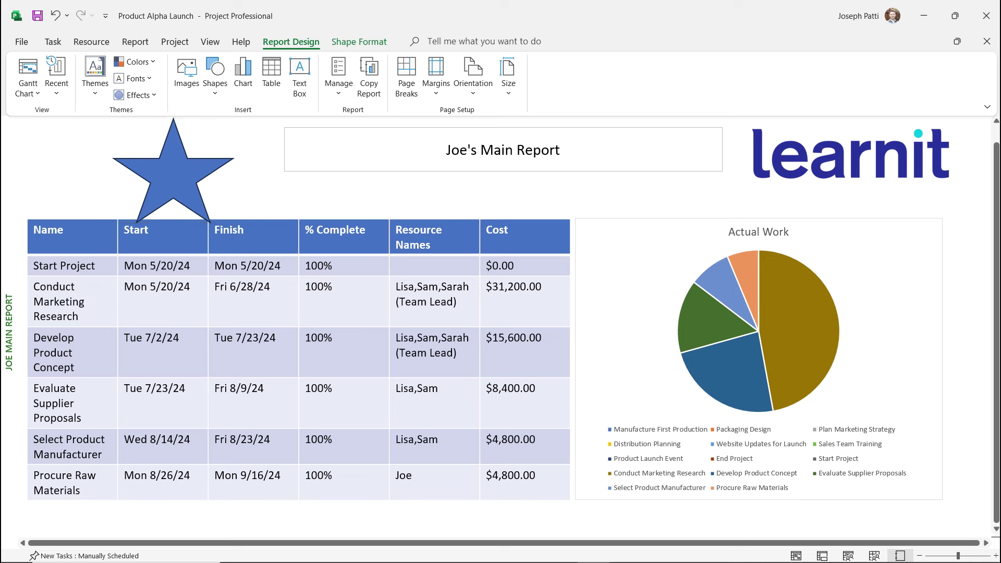
# Nudge the star shape slightly to the left and fill it with standard yellow.
pyautogui.click(174, 176)
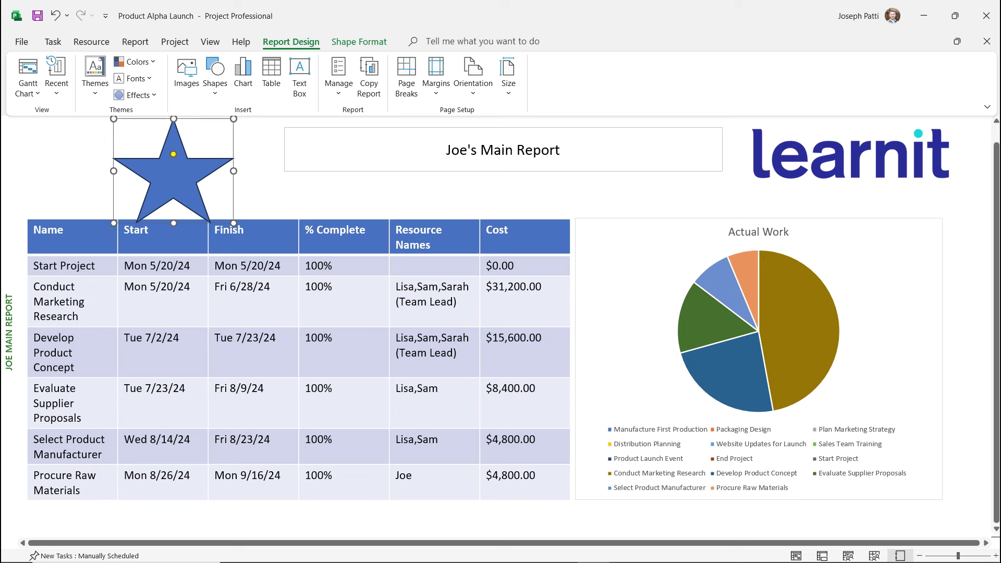
pyautogui.moveTo(174, 176); pyautogui.dragTo(168, 176)
pyautogui.rightClick(181, 141)
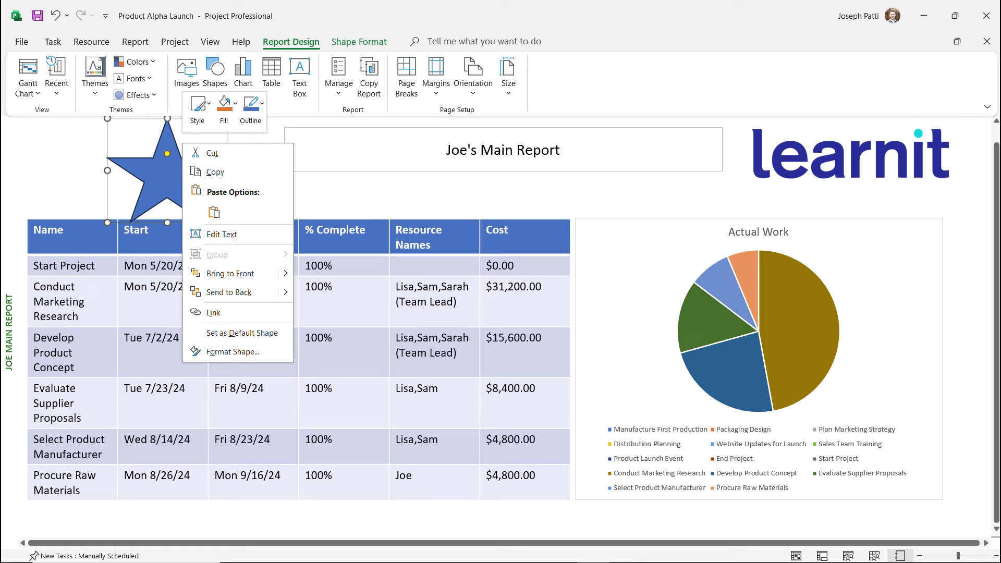
pyautogui.click(224, 107)
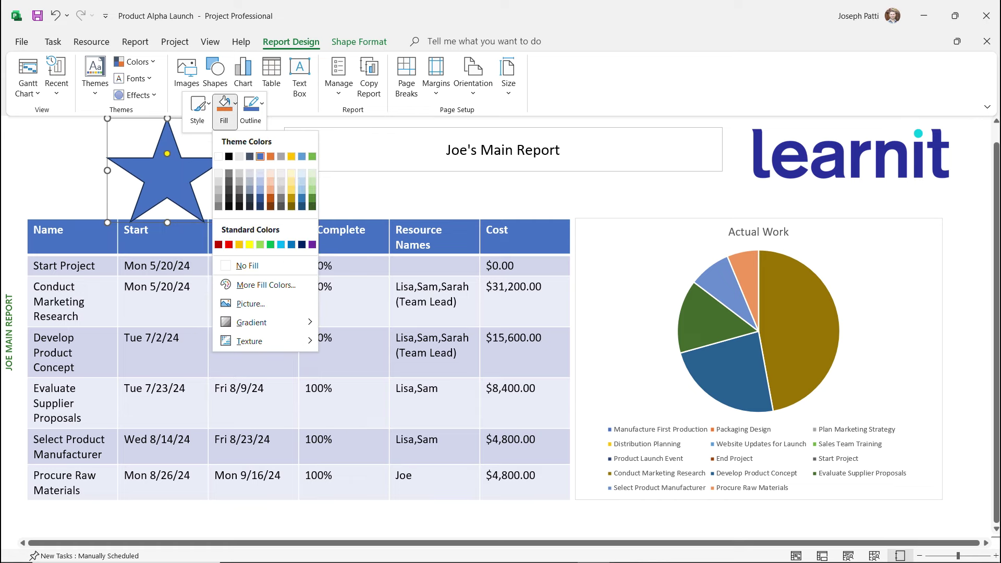
pyautogui.click(250, 245)
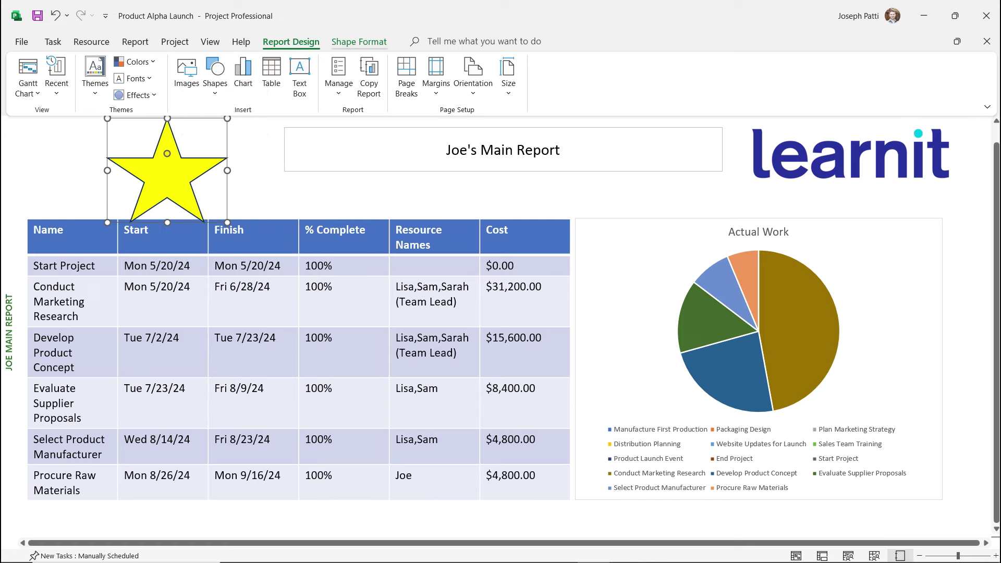
# Resize the star to 1.4" high and 1.5" wide, and move it closer to the report title.
pyautogui.click(359, 41)
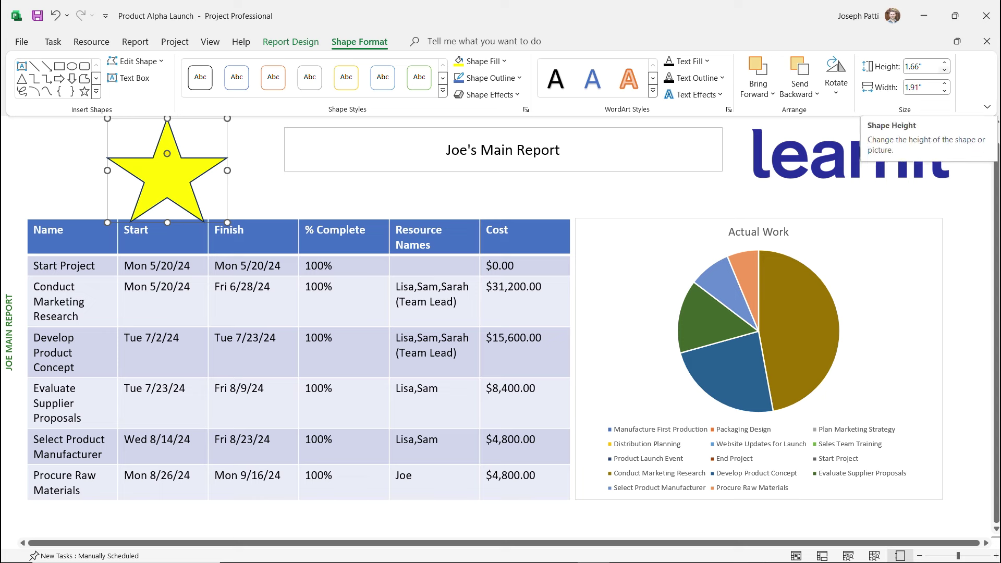
pyautogui.click(944, 69)
pyautogui.click(944, 70)
pyautogui.click(944, 70)
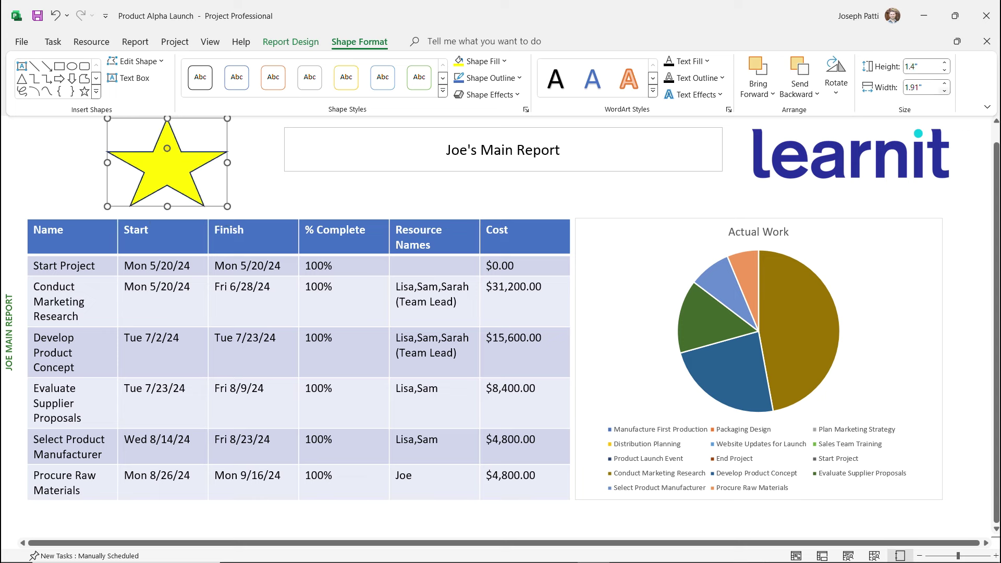
pyautogui.click(944, 91)
pyautogui.click(944, 91)
pyautogui.click(944, 90)
pyautogui.click(944, 90)
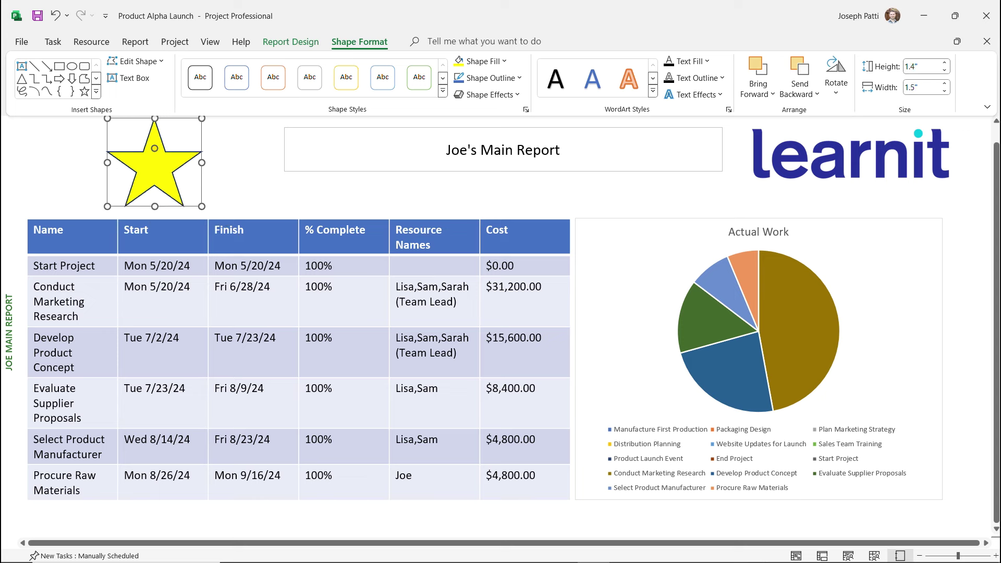
pyautogui.moveTo(154, 169); pyautogui.dragTo(204, 167)
pyautogui.click(104, 169)
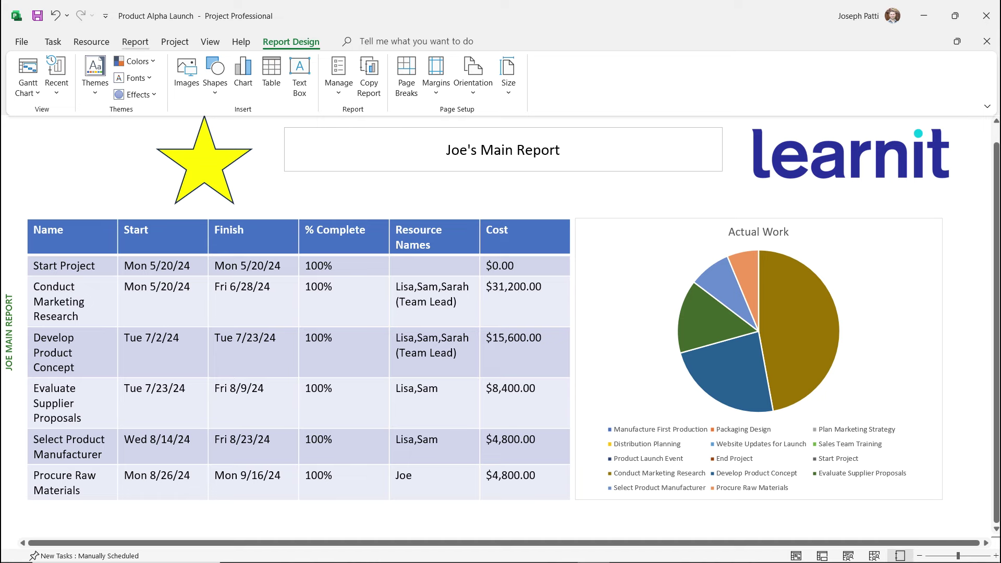
# Open the other saved custom report, the Project Report, and look through its table and charts.
pyautogui.click(134, 42)
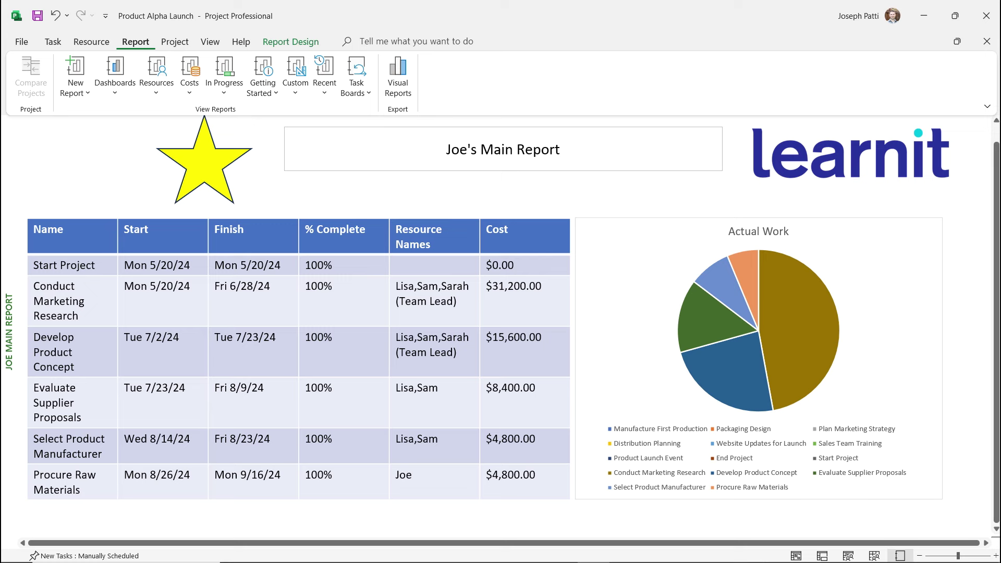
pyautogui.click(295, 78)
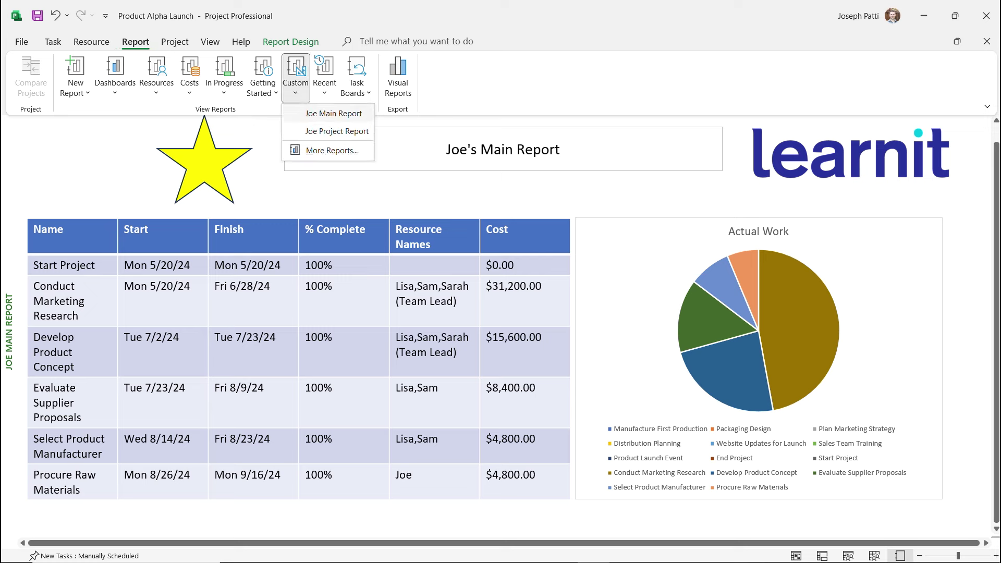
pyautogui.press('Escape')
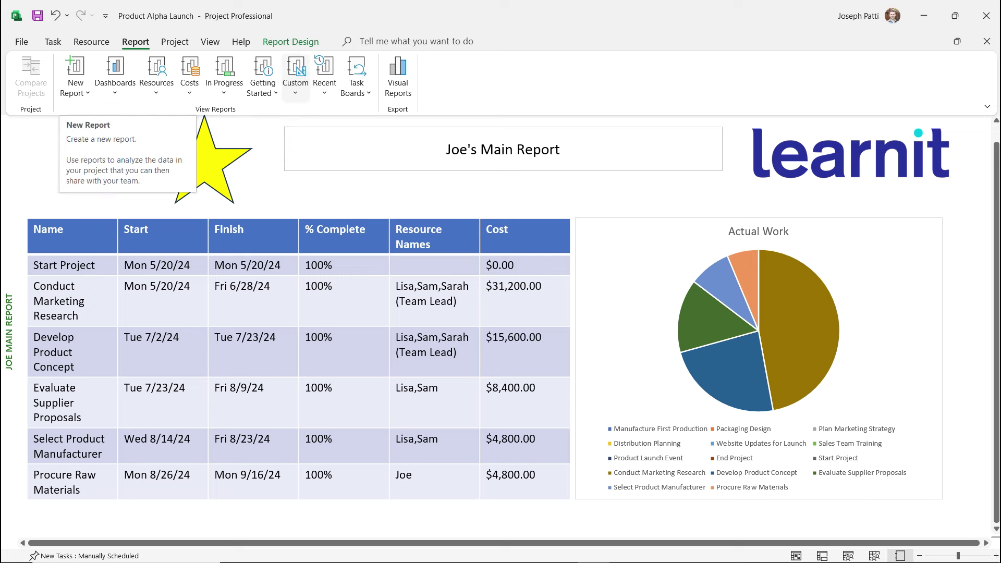
pyautogui.click(295, 78)
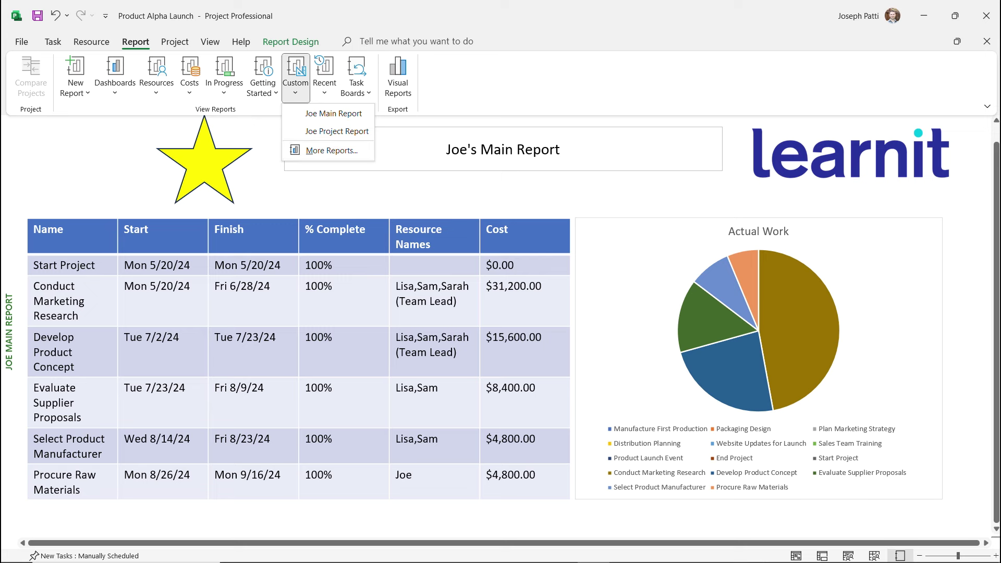
pyautogui.click(75, 78)
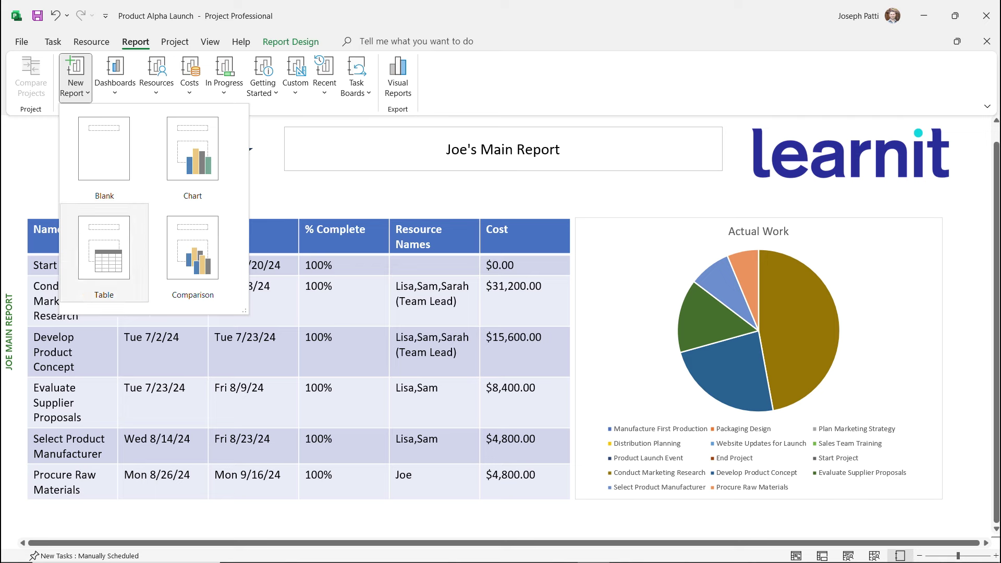
pyautogui.click(295, 78)
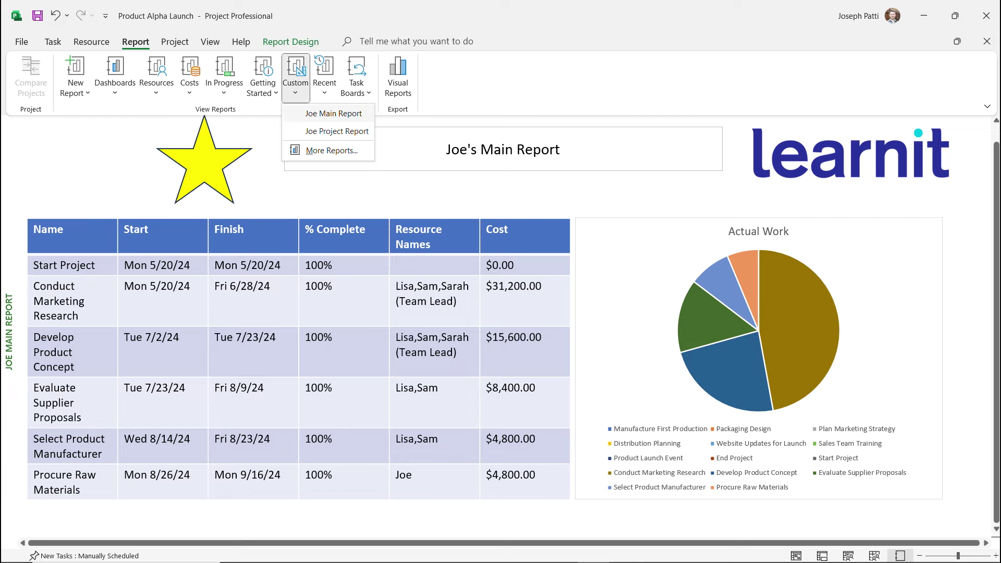
pyautogui.click(337, 131)
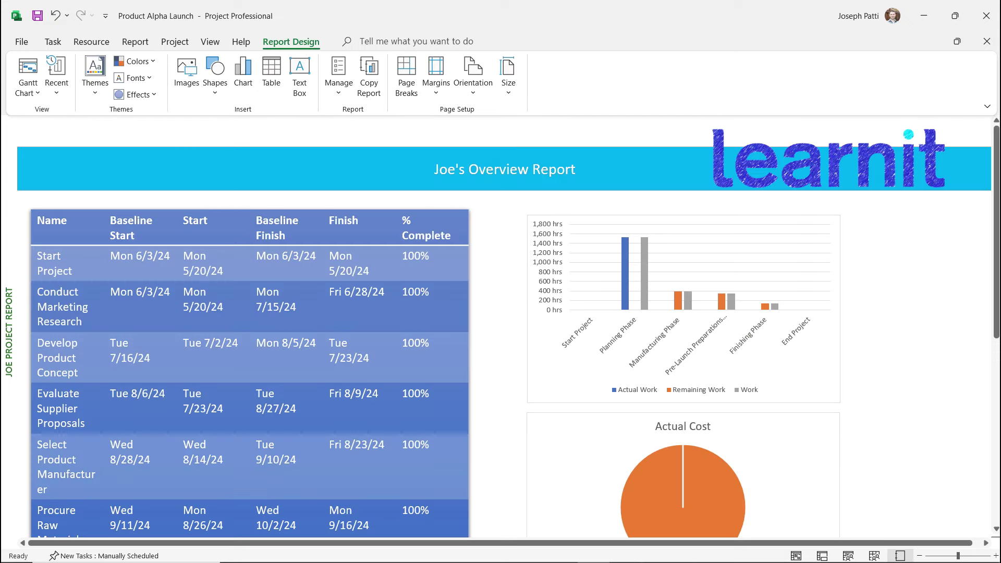
pyautogui.scroll(-2, 504, 326)
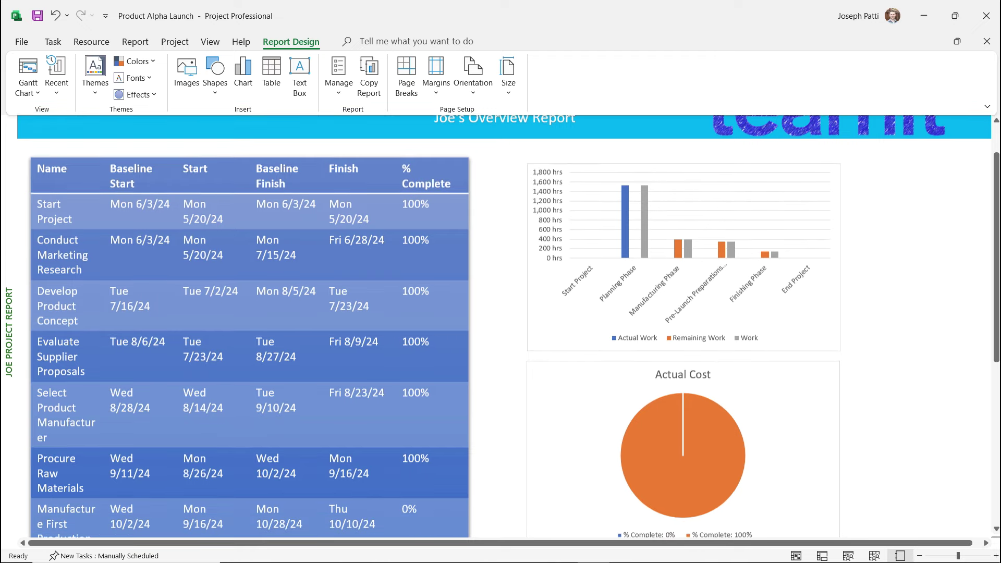
pyautogui.scroll(2, 504, 325)
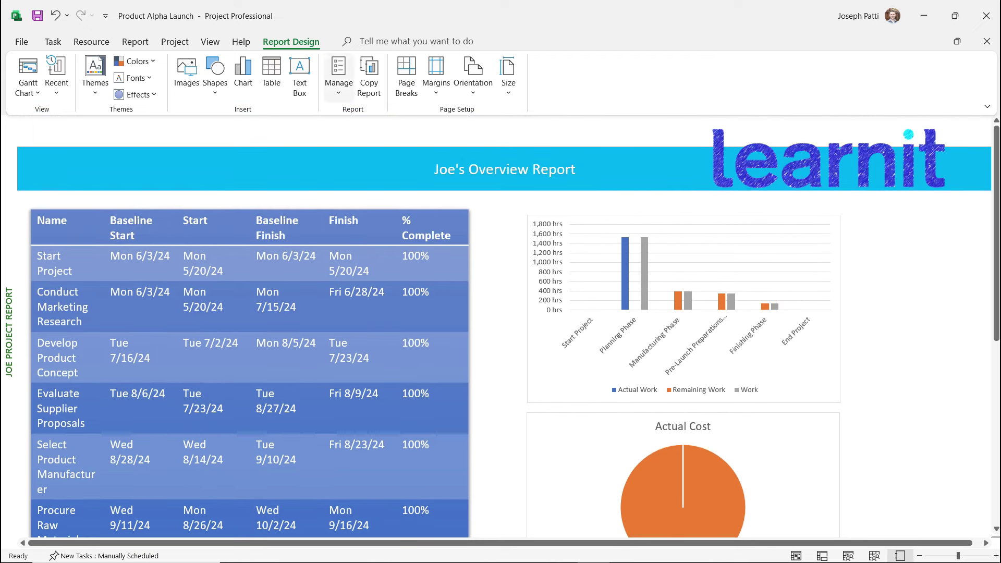
# Return to the custom Main Report.
pyautogui.click(135, 42)
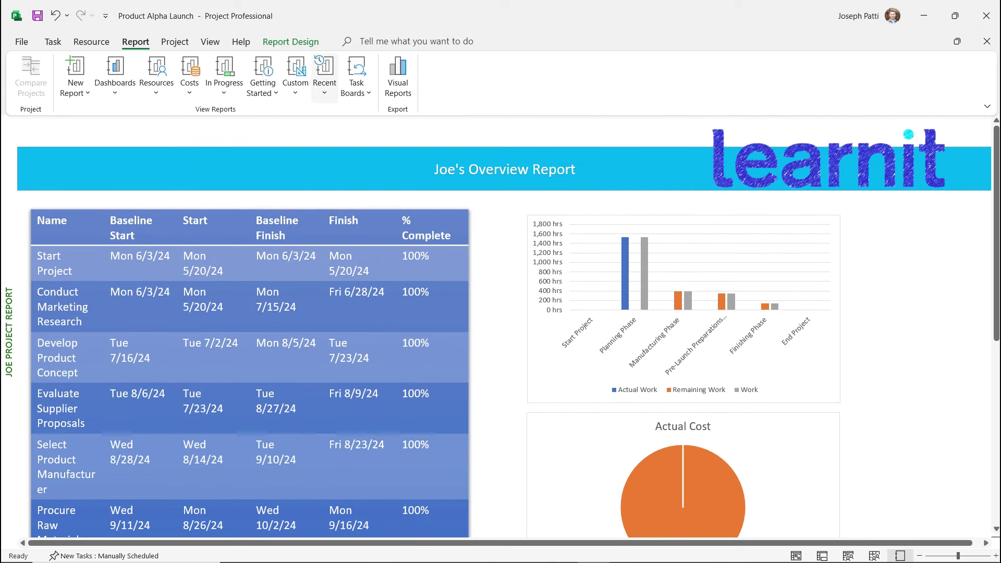
pyautogui.click(295, 78)
pyautogui.click(318, 113)
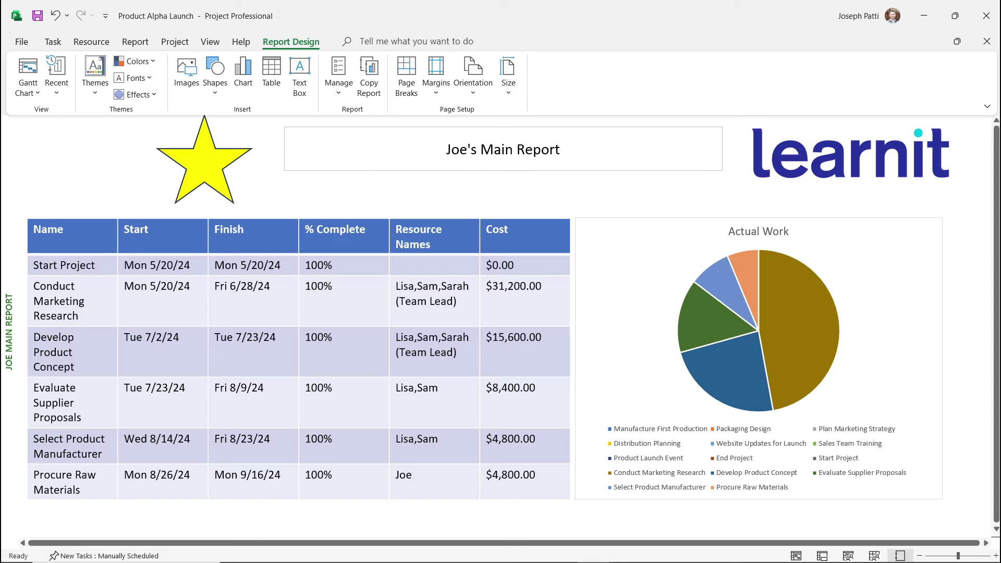
# Open Visual Reports, compare the Excel and Visio template lists, and preview the Visio baseline, critical tasks and resource availability templates.
pyautogui.click(135, 42)
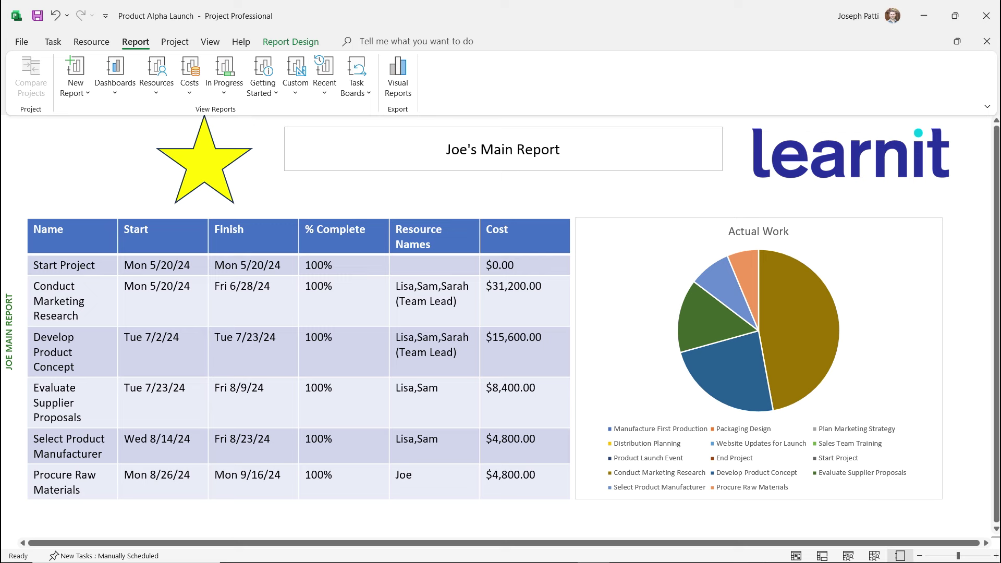
pyautogui.click(398, 73)
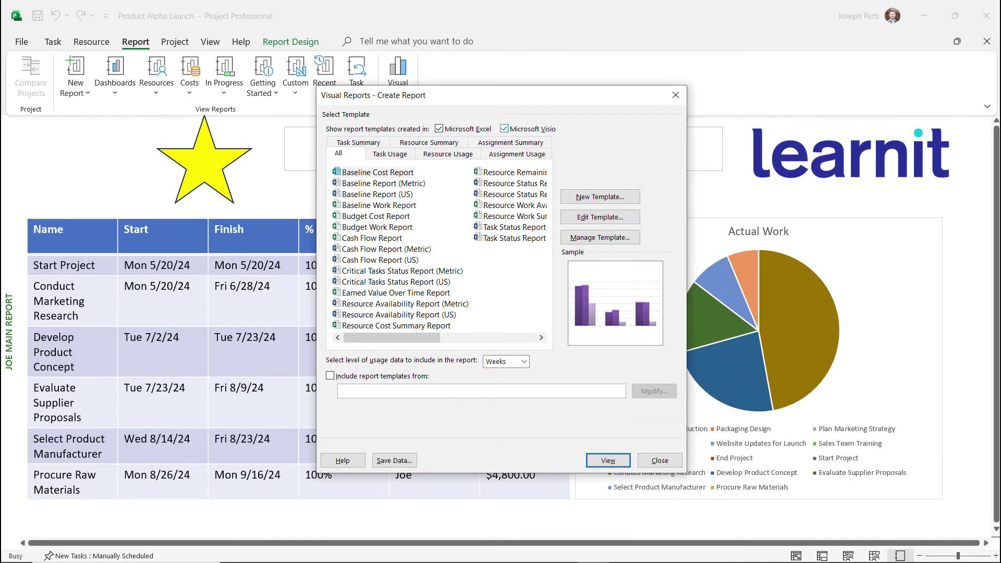
pyautogui.click(504, 129)
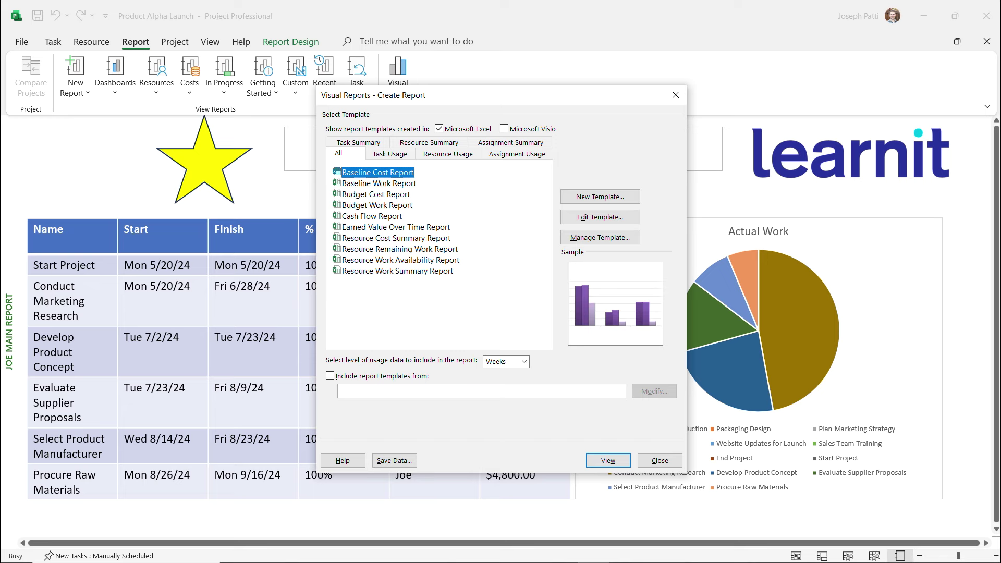
pyautogui.click(504, 128)
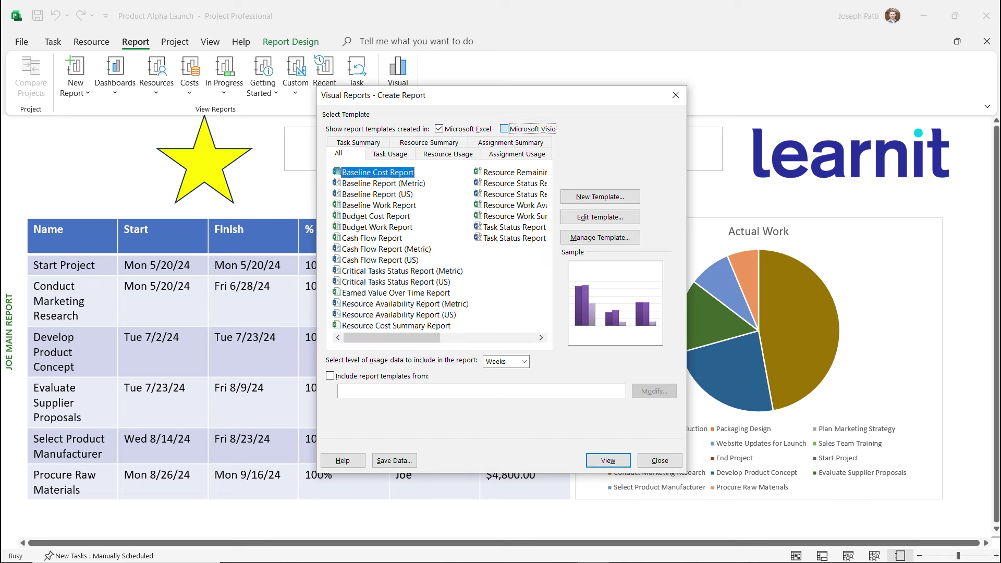
pyautogui.click(439, 128)
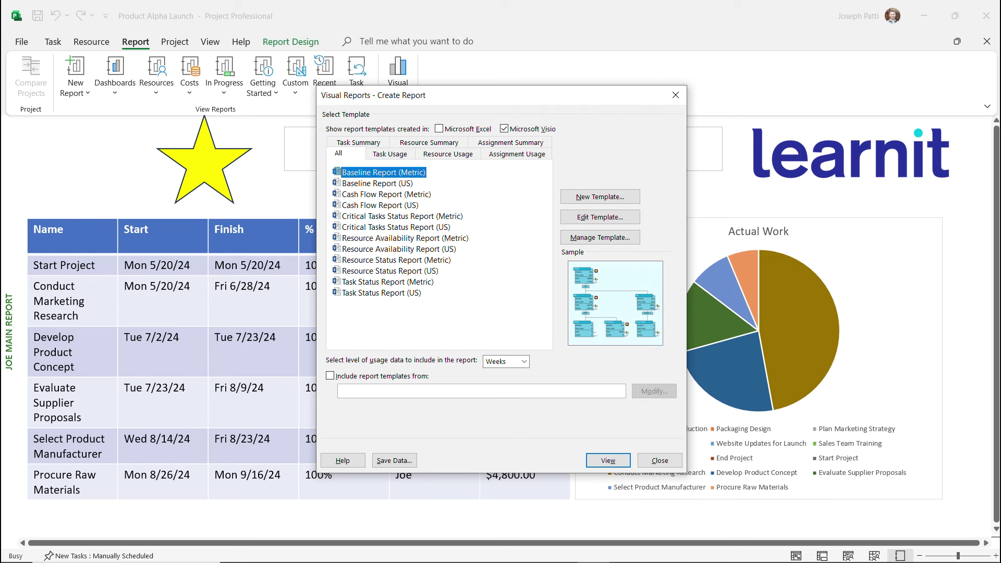
pyautogui.click(377, 183)
pyautogui.click(402, 216)
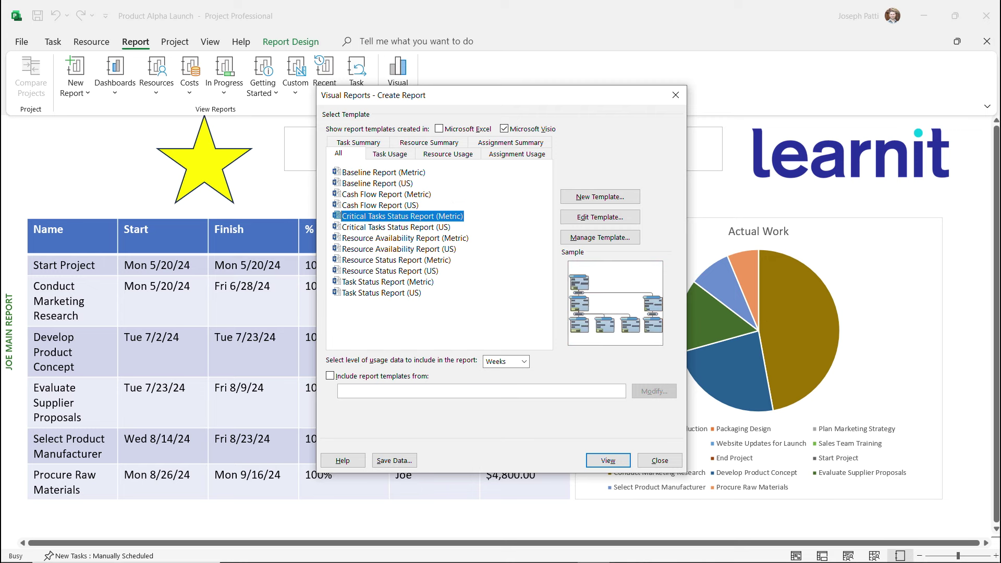
pyautogui.click(405, 238)
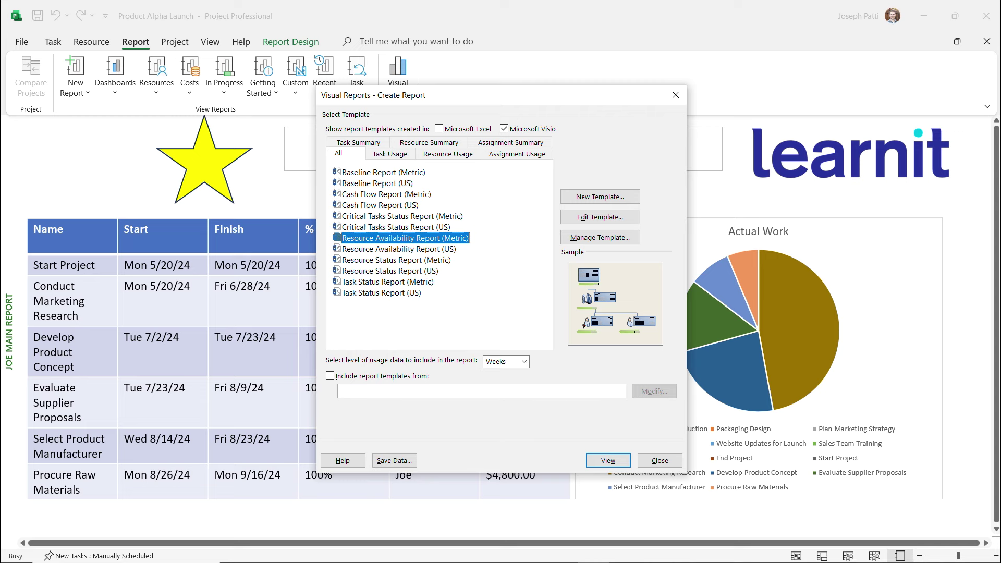
# Show only Microsoft Excel templates, generate the Baseline Cost Report with weekly usage data, and maximize the resulting Excel workbook.
pyautogui.click(504, 129)
pyautogui.click(439, 129)
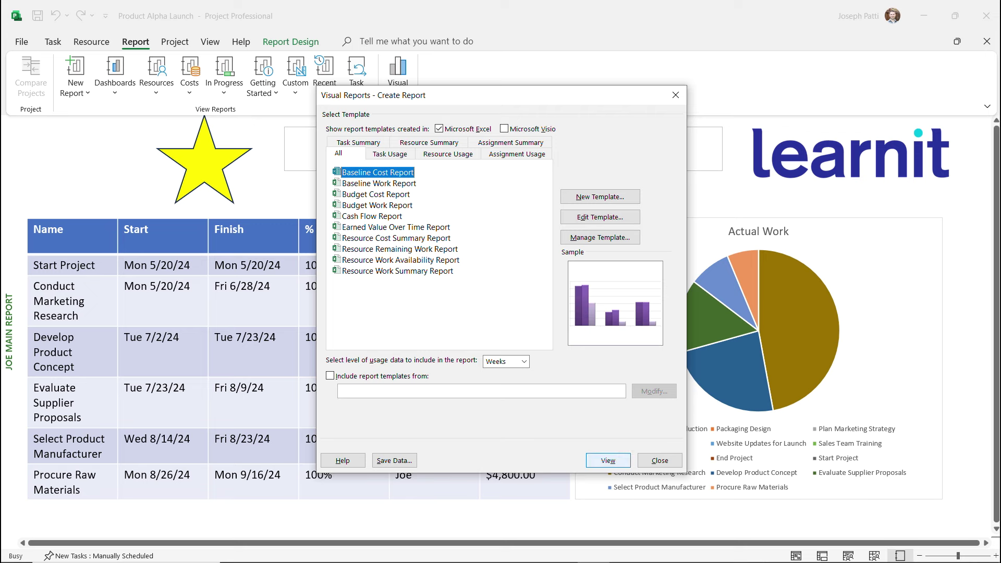
pyautogui.click(607, 460)
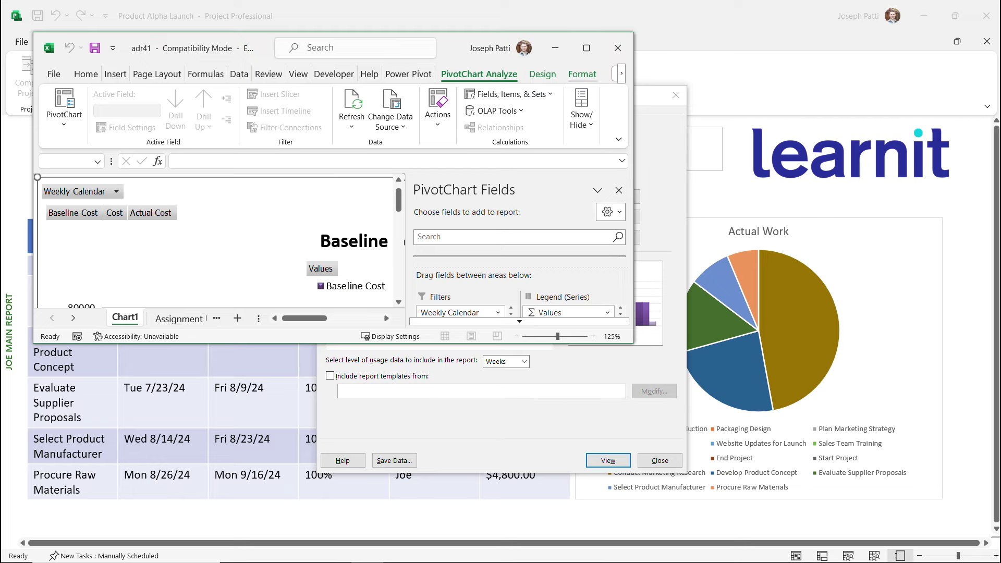
pyautogui.click(586, 48)
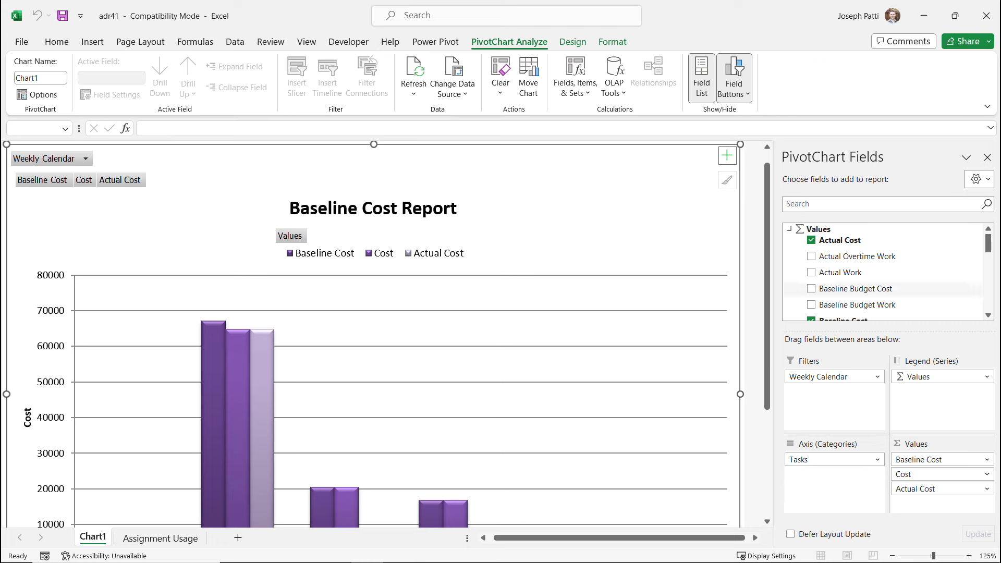
# Filter the Baseline Cost Report chart's Weekly Calendar to the year 2024.
pyautogui.click(86, 158)
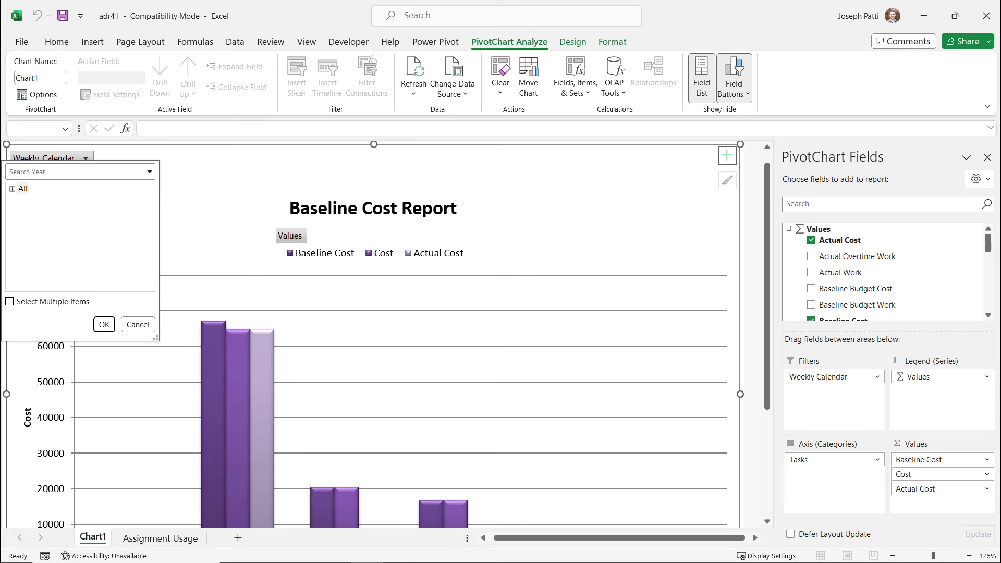
pyautogui.click(12, 190)
pyautogui.click(37, 200)
pyautogui.click(104, 324)
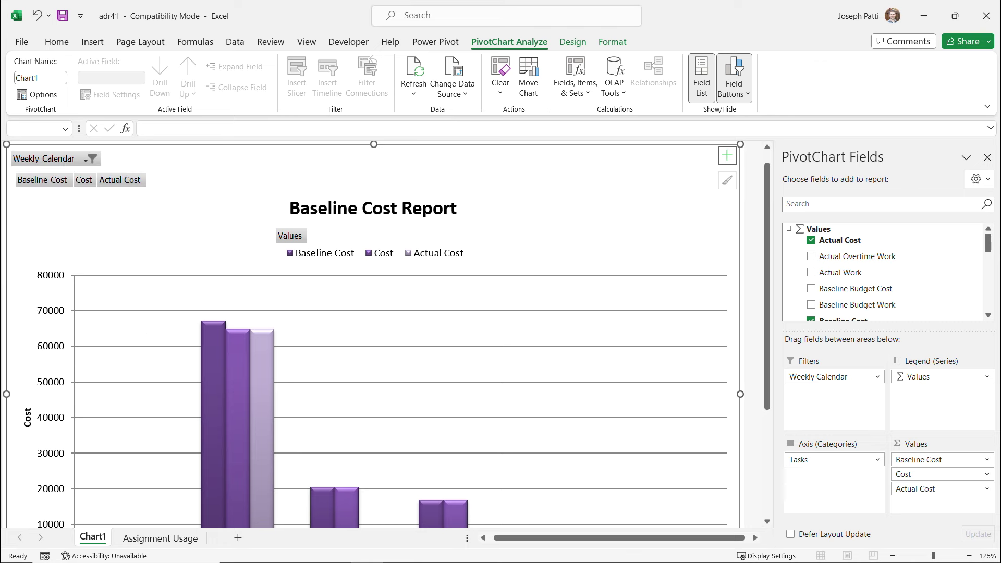
# Filter the Baseline Cost Report chart's Weekly Calendar to Week 21 of Q2 2024.
pyautogui.click(92, 159)
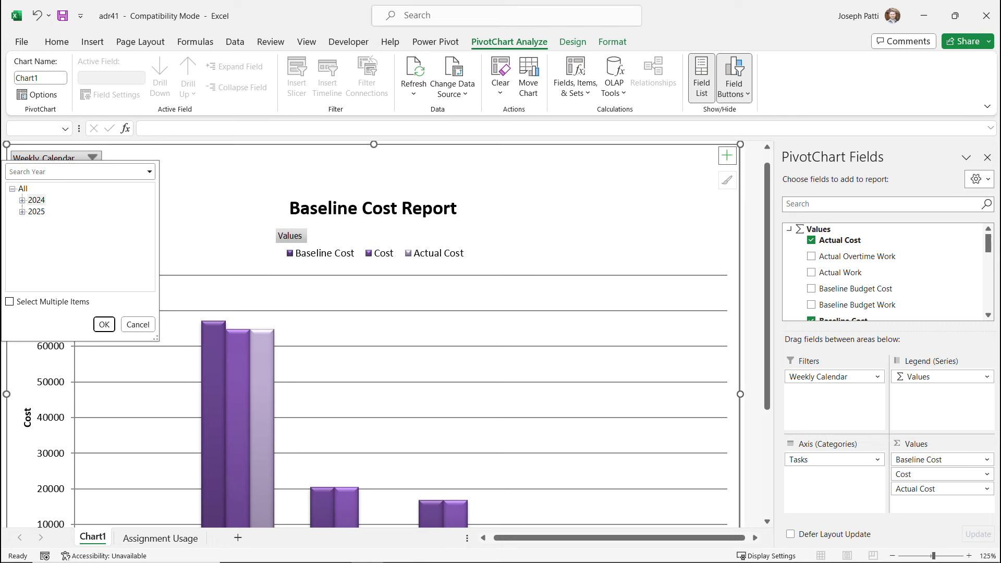
pyautogui.click(23, 188)
pyautogui.click(22, 200)
pyautogui.click(31, 212)
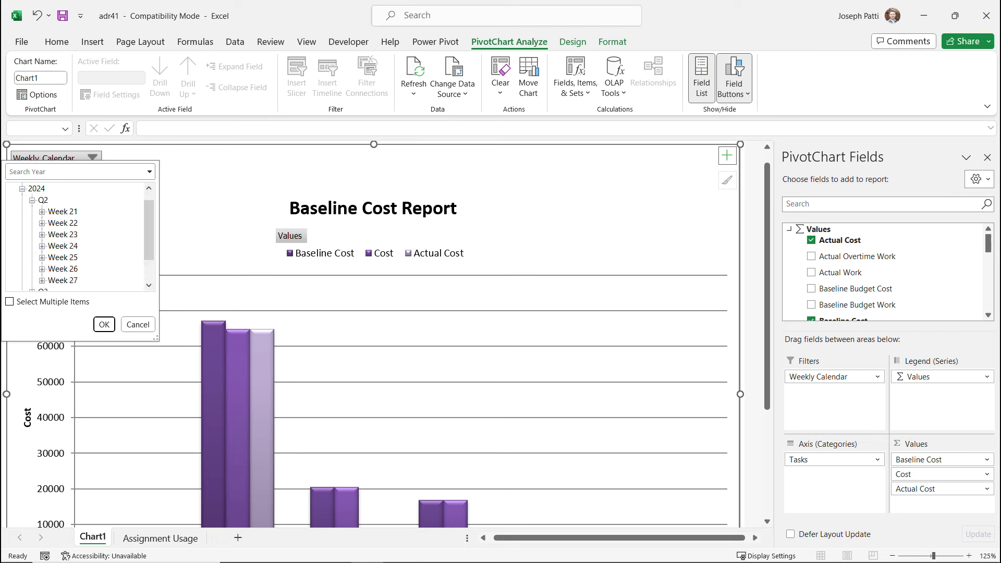
pyautogui.click(43, 212)
pyautogui.click(63, 212)
pyautogui.click(105, 324)
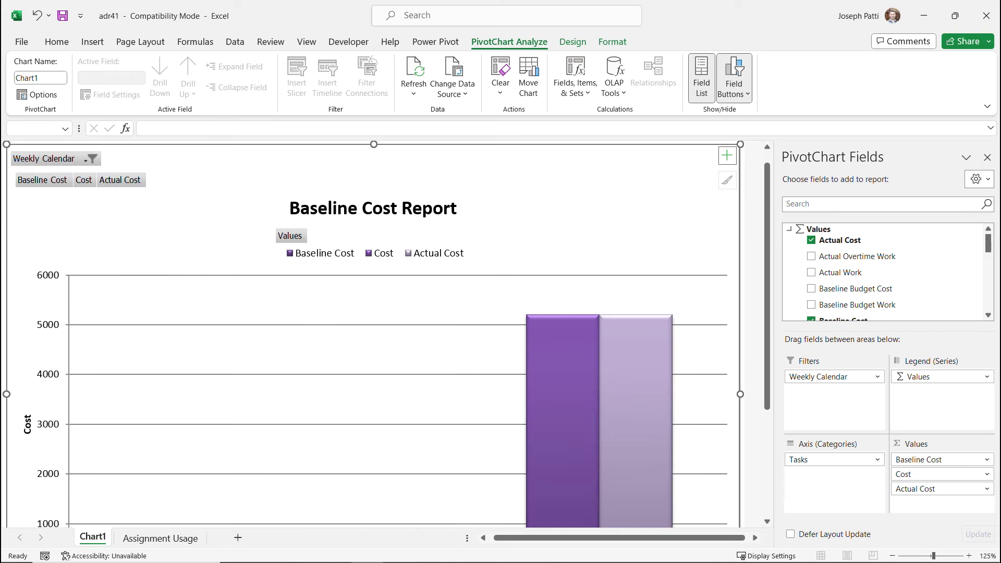
# Reset the Baseline Cost Report chart's Weekly Calendar filter to All.
pyautogui.click(93, 159)
pyautogui.scroll(1, 78, 229)
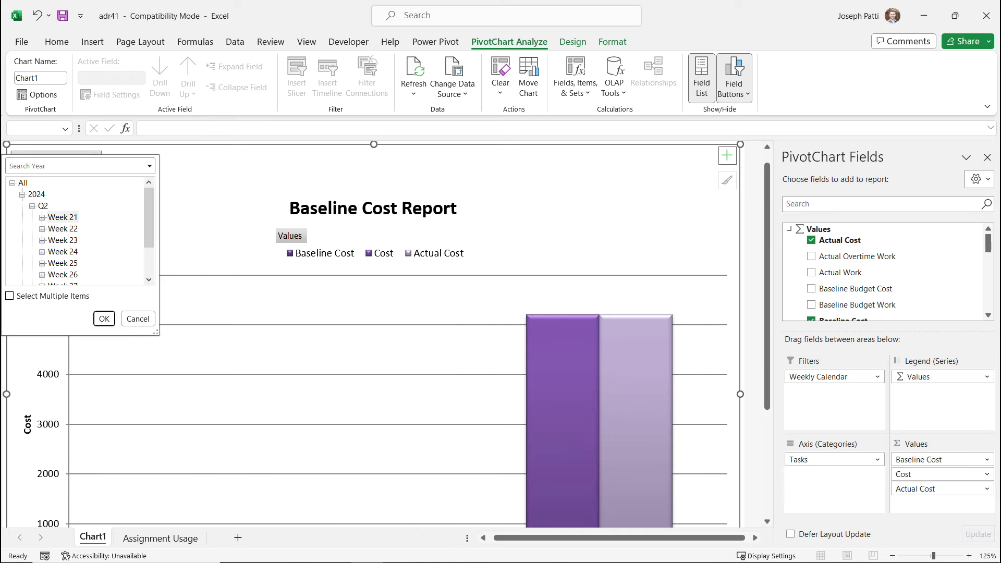
pyautogui.click(23, 182)
pyautogui.click(104, 319)
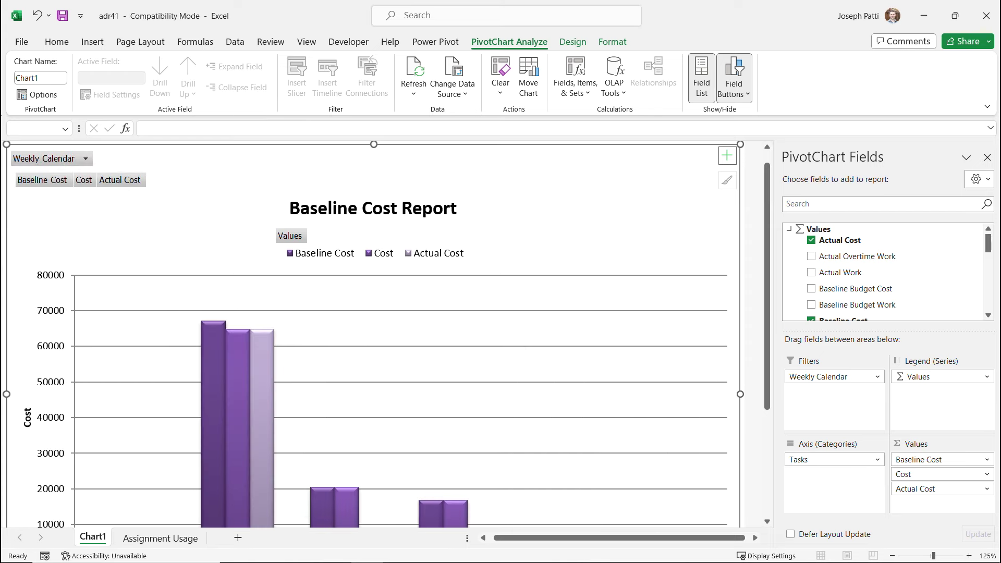
# Examine the baseline cost, cost and actual cost bars for each project phase in the chart.
pyautogui.scroll(-3, 112, 326)
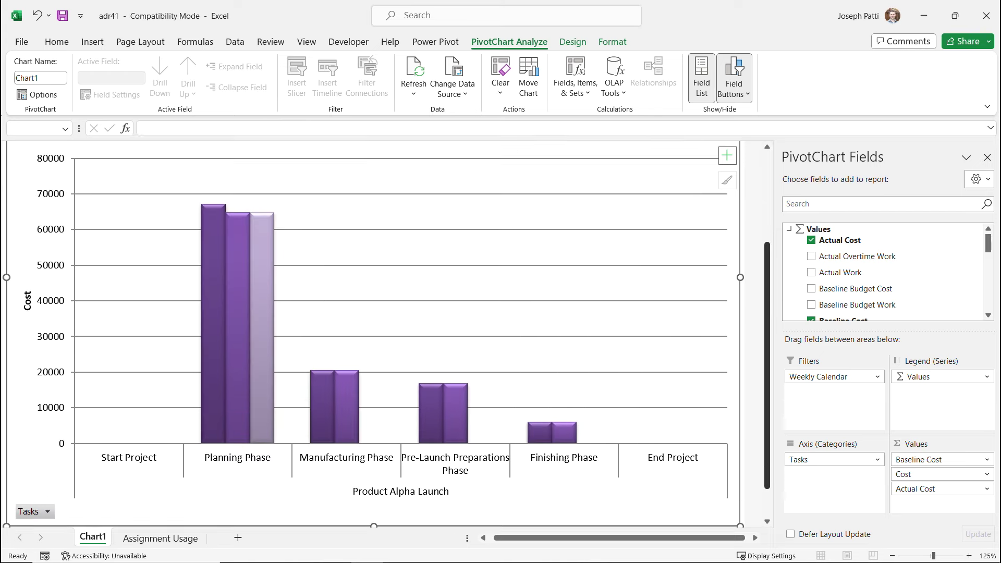
pyautogui.scroll(1, 213, 230)
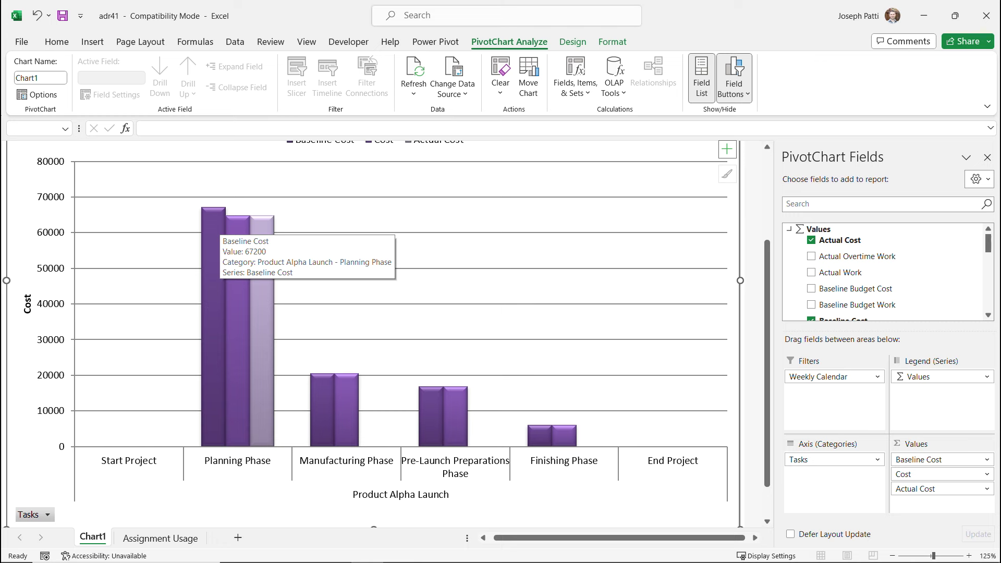
pyautogui.moveTo(237, 350)
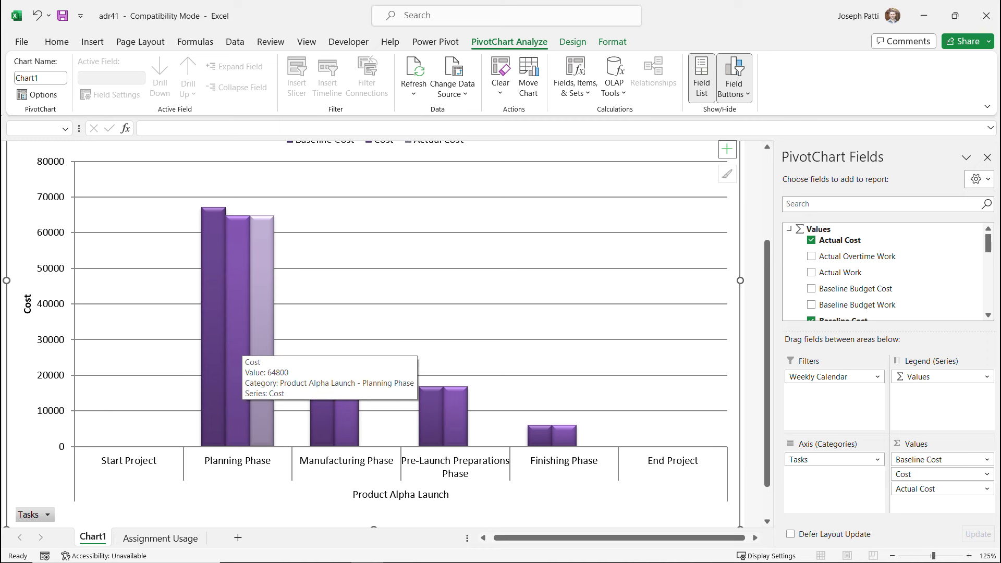
pyautogui.moveTo(267, 290)
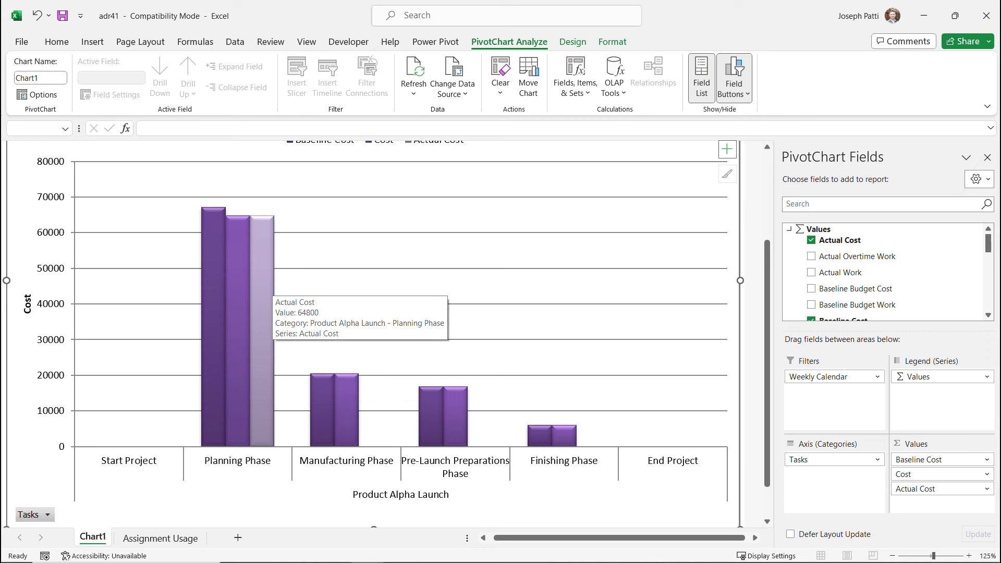
pyautogui.moveTo(203, 256)
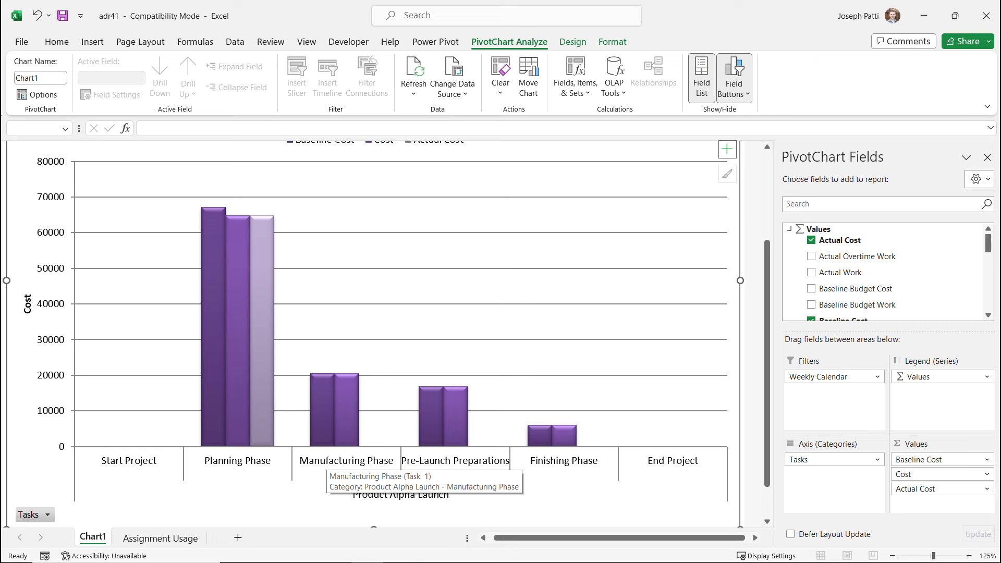
pyautogui.moveTo(449, 414)
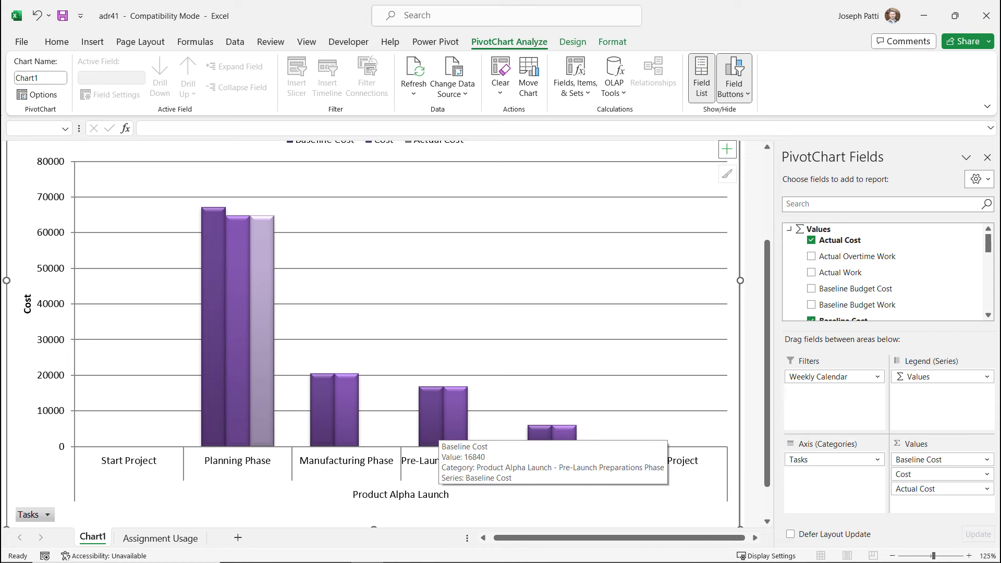
pyautogui.scroll(-1, 364, 396)
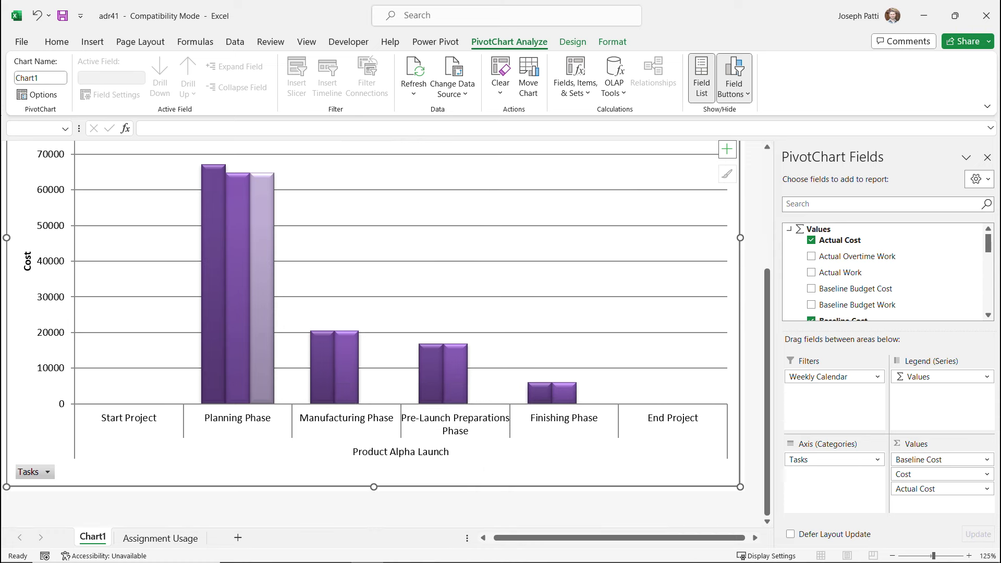
pyautogui.scroll(3, 417, 388)
pyautogui.scroll(-3, 411, 388)
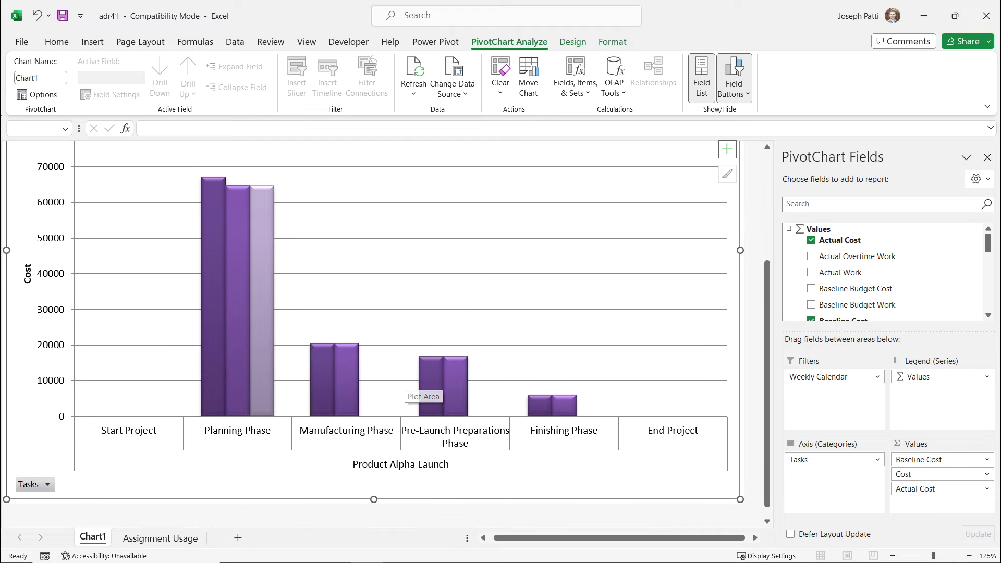
# Filter the chart's Tasks to only Conduct Marketing Research under the Planning Phase and compare its baseline, cost and actual cost bars.
pyautogui.click(33, 482)
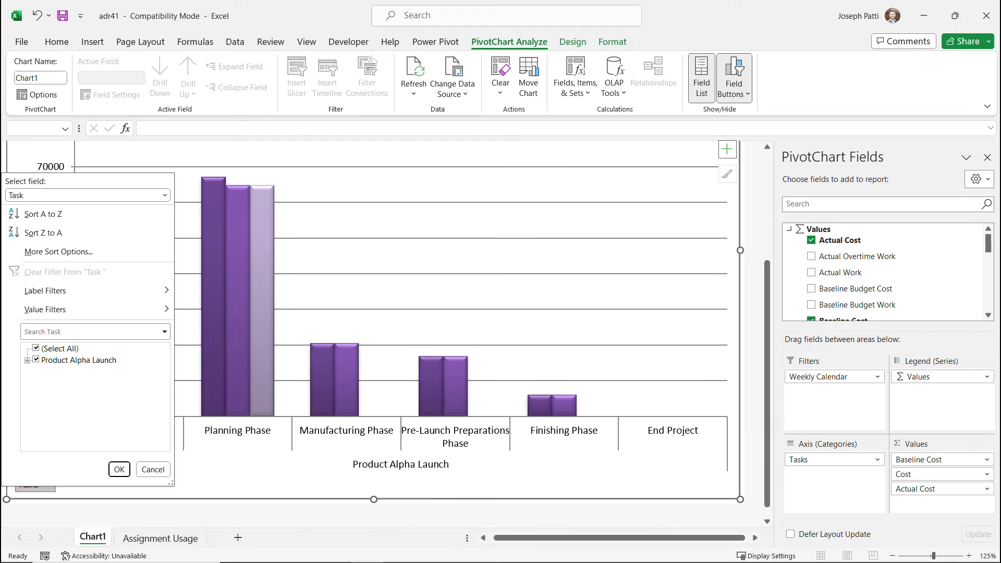
pyautogui.click(28, 360)
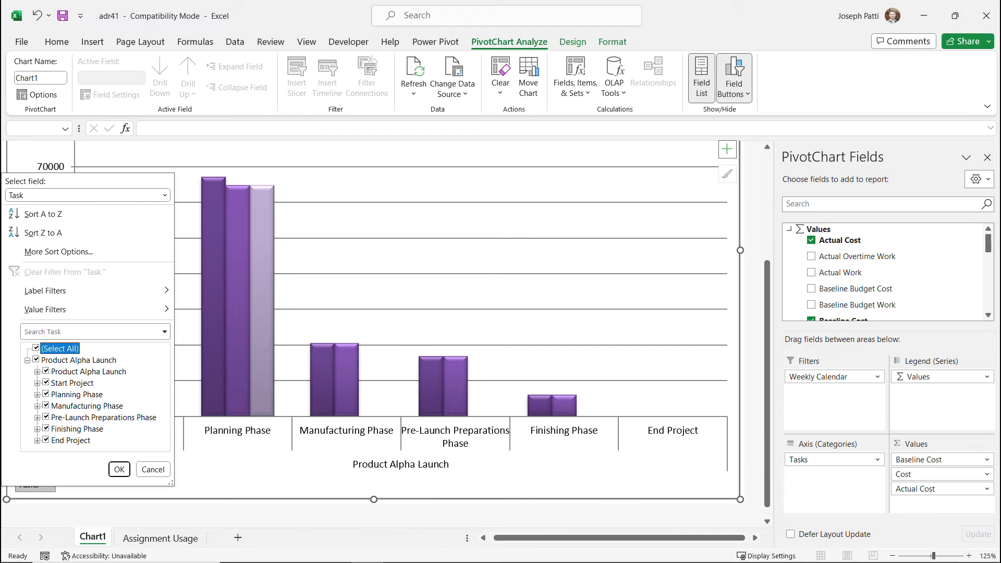
pyautogui.click(36, 359)
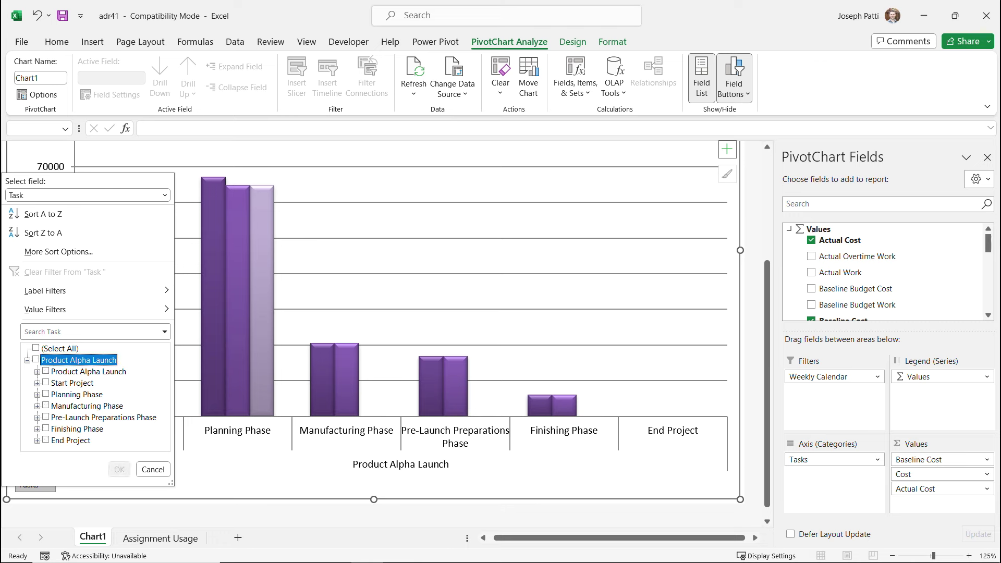
pyautogui.click(46, 394)
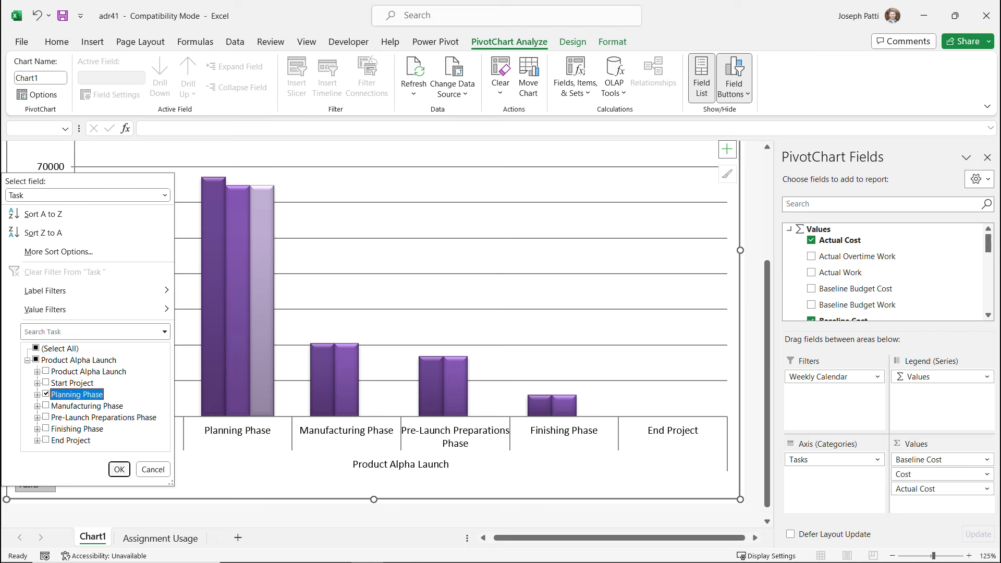
pyautogui.click(38, 395)
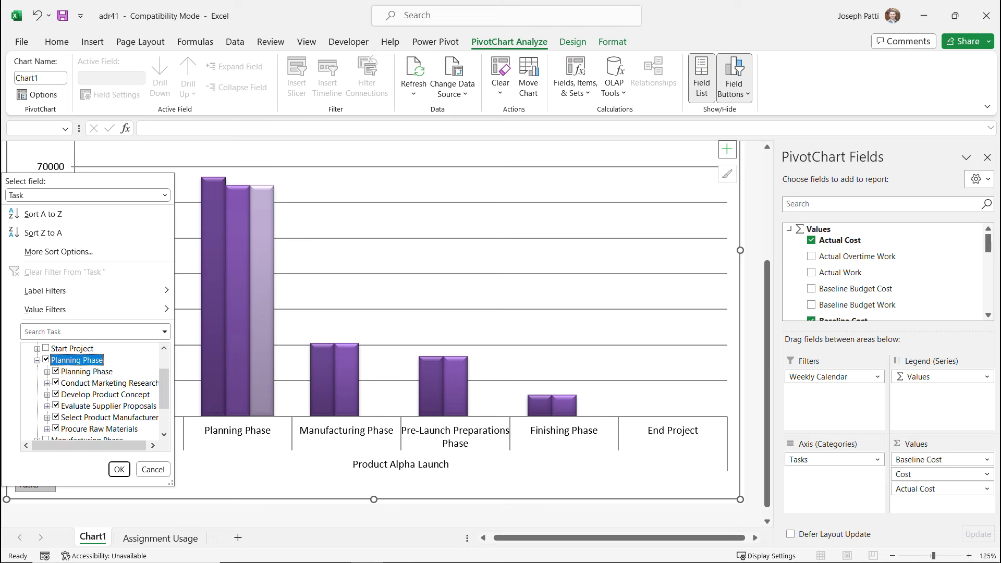
pyautogui.click(48, 372)
pyautogui.click(56, 371)
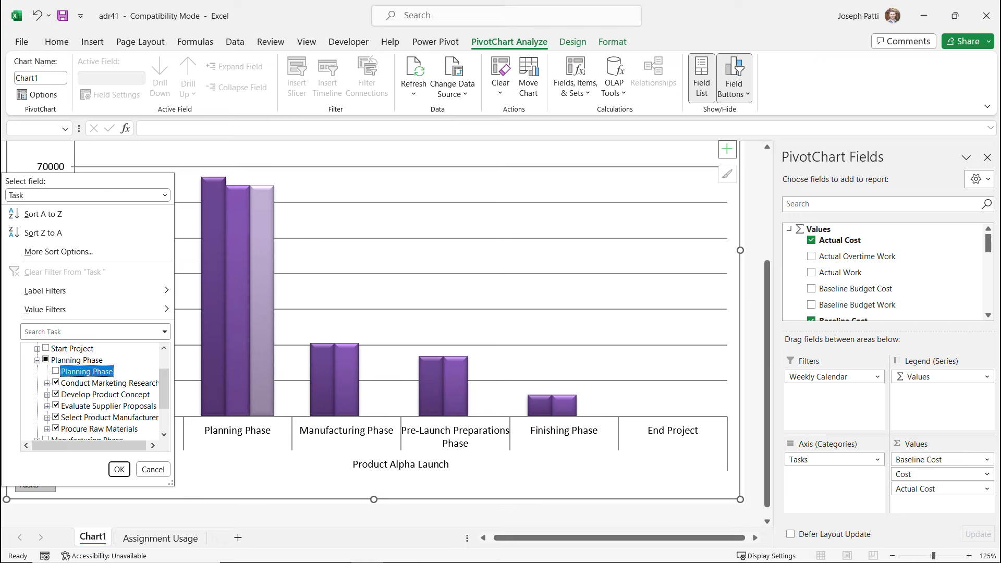
pyautogui.click(46, 360)
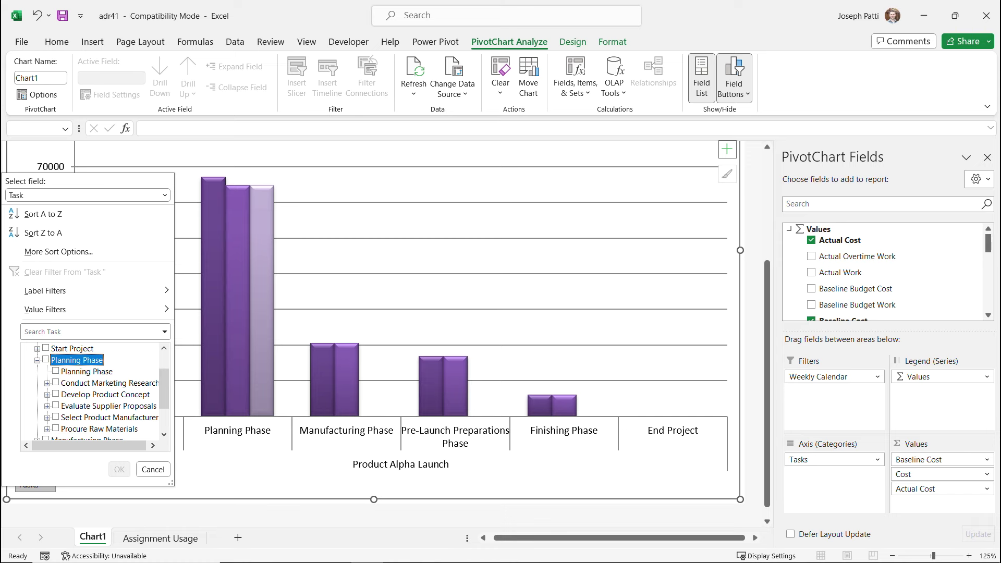
pyautogui.click(56, 383)
pyautogui.click(118, 469)
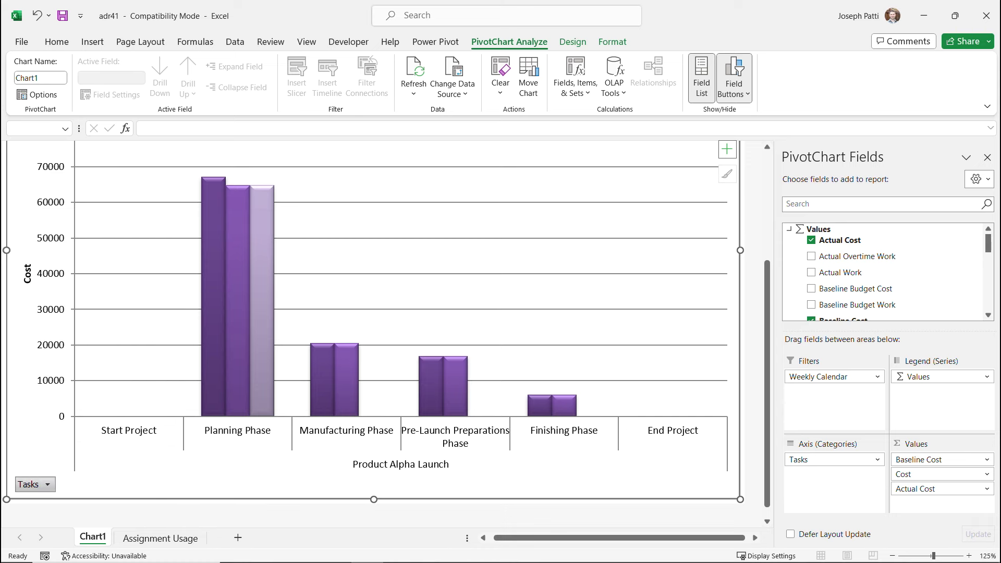
pyautogui.scroll(4, 324, 375)
pyautogui.scroll(-4, 324, 376)
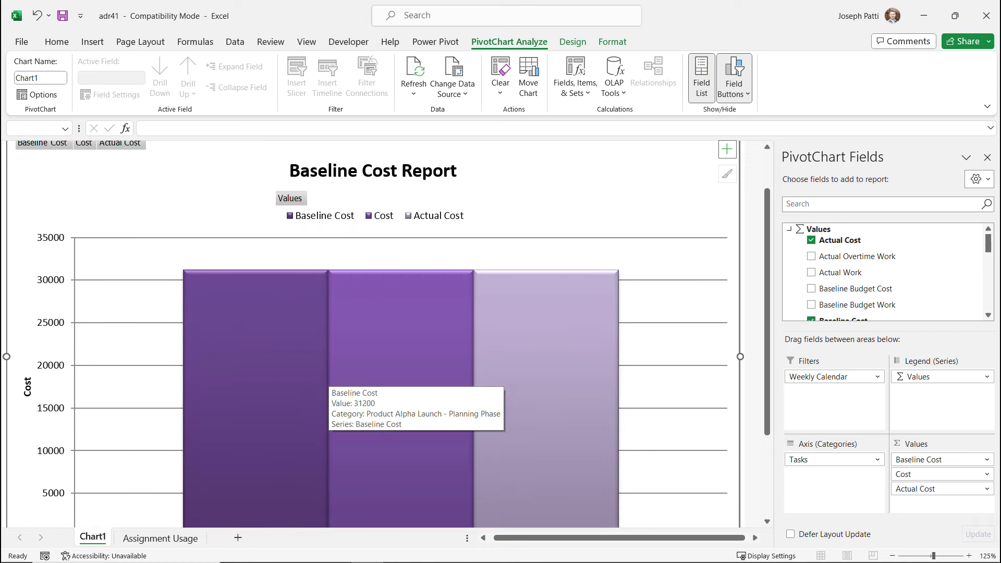
pyautogui.scroll(3, 324, 375)
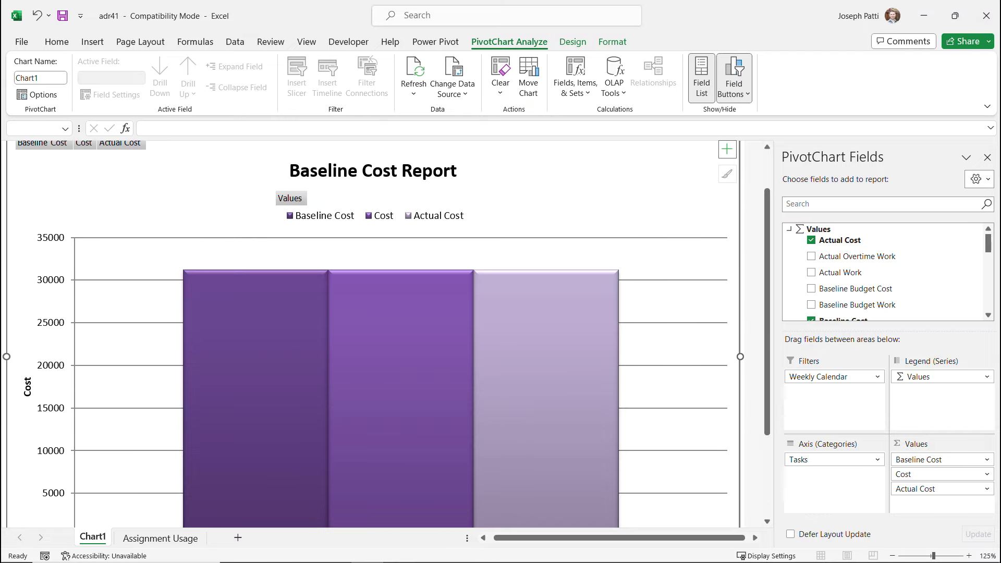
pyautogui.moveTo(529, 308)
pyautogui.moveTo(393, 285)
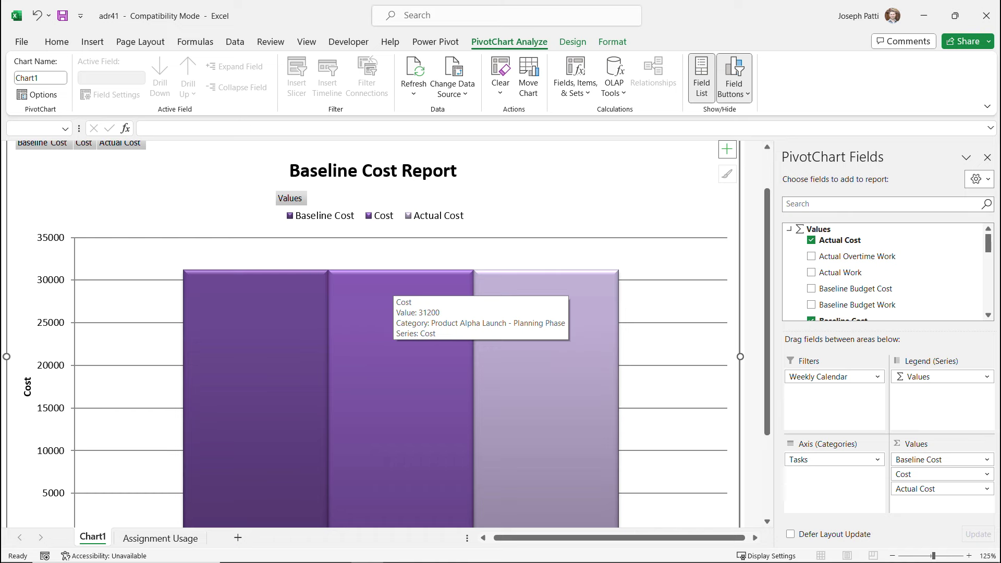
# Switch to Microsoft Project's Product Alpha Launch file and open the Burndown dashboard report.
pyautogui.hotkey('alt', 'Tab')
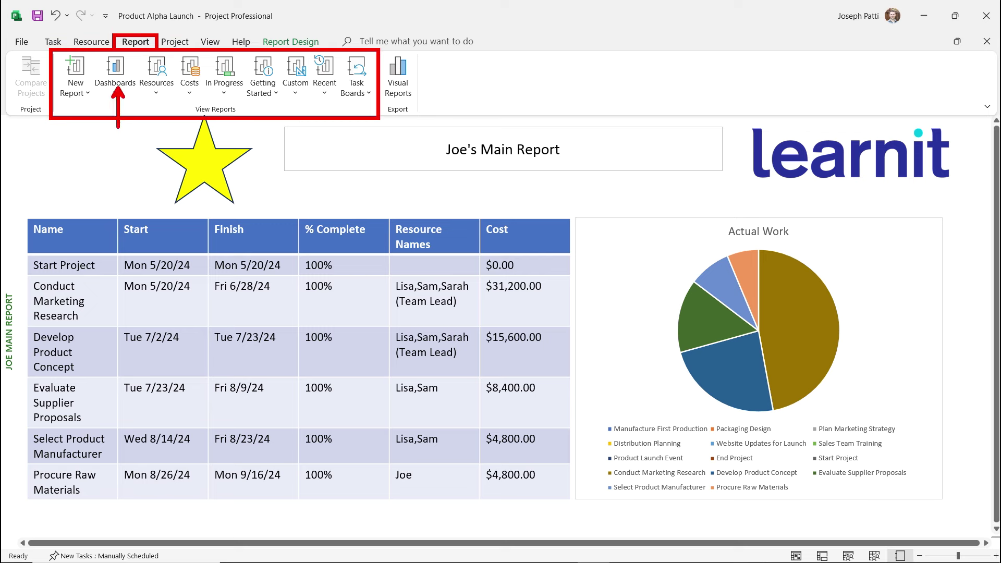
pyautogui.click(115, 78)
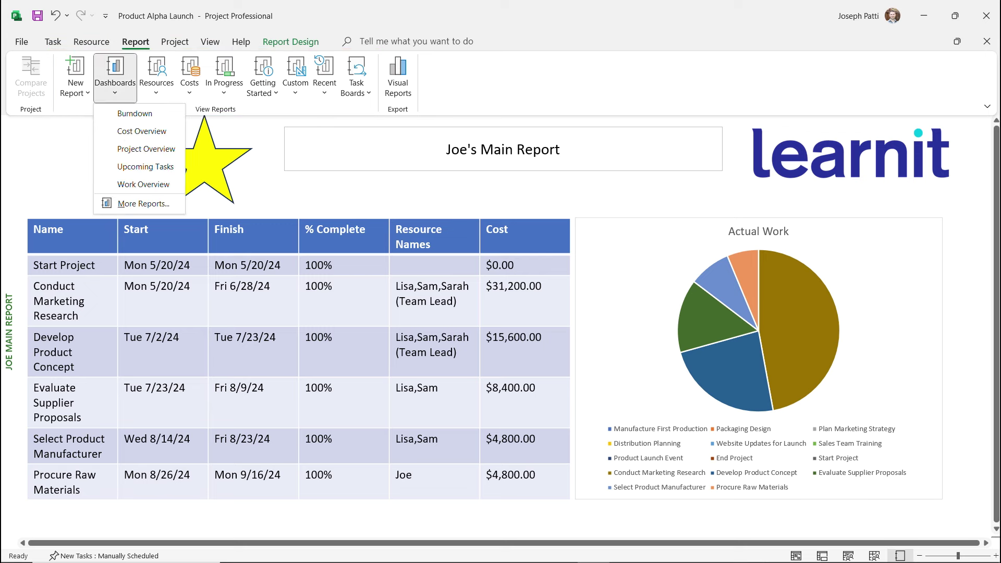
pyautogui.click(134, 113)
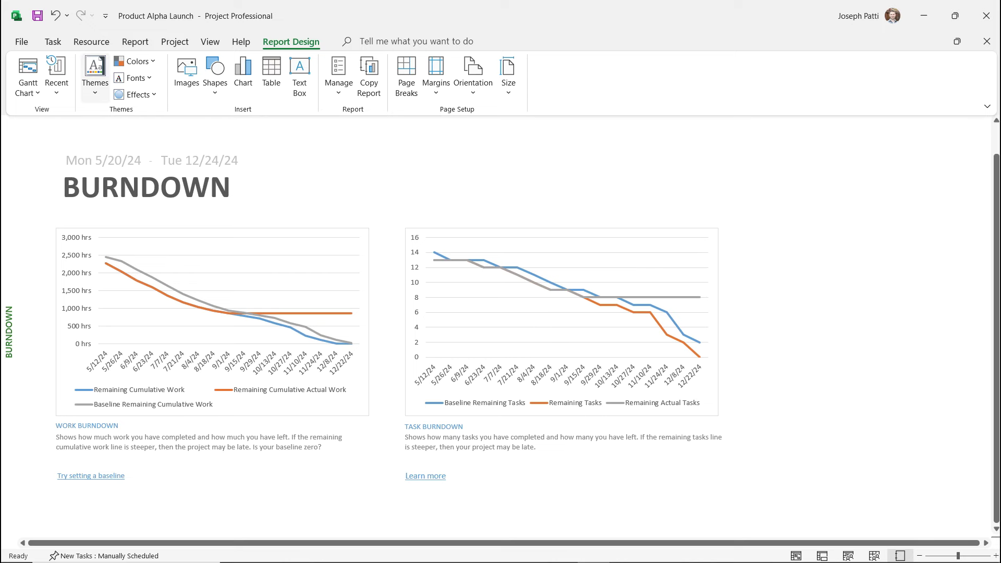
# Open the Cost Overview dashboard report and review its cost status table and charts.
pyautogui.click(134, 41)
pyautogui.click(115, 76)
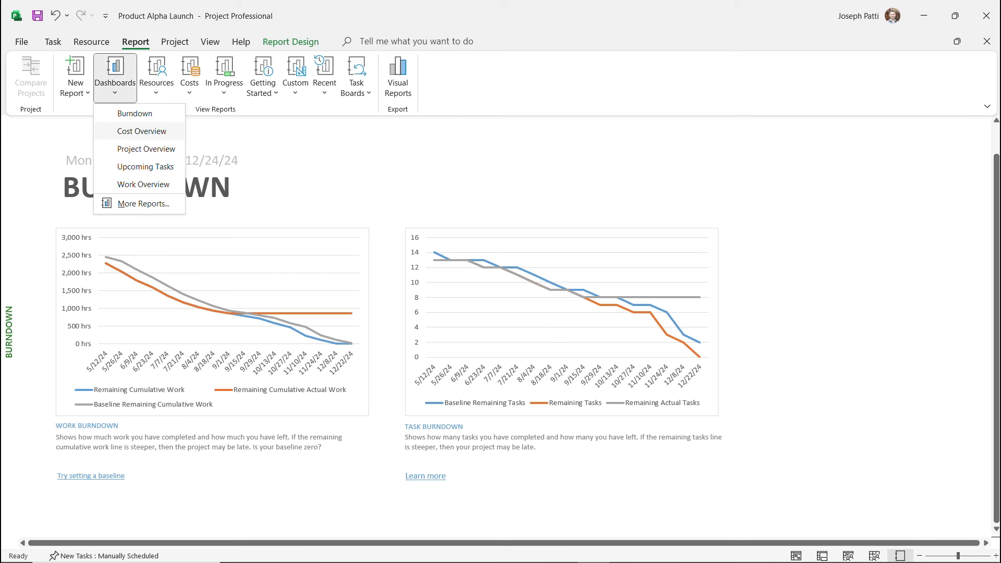
pyautogui.click(135, 129)
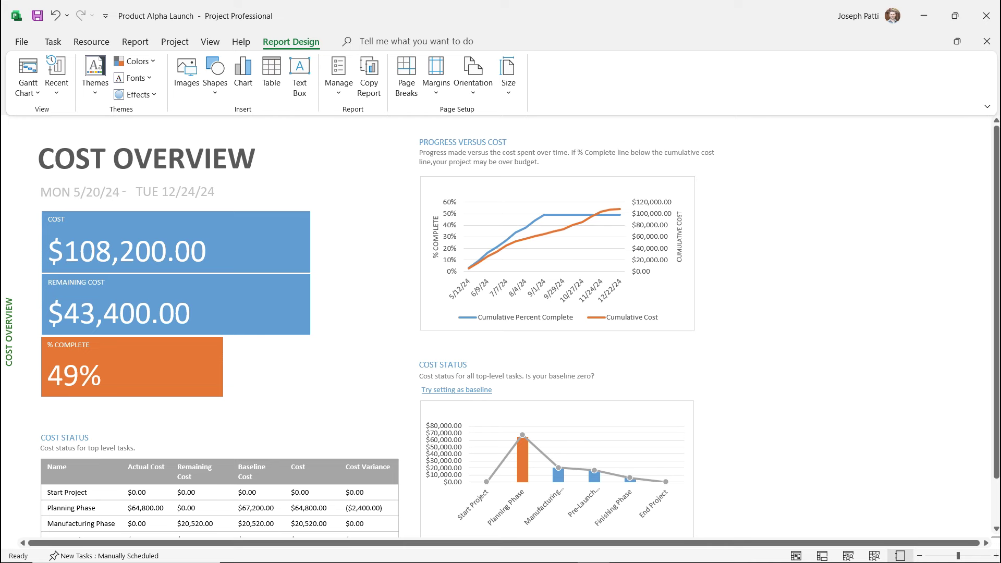
pyautogui.scroll(-3, 518, 333)
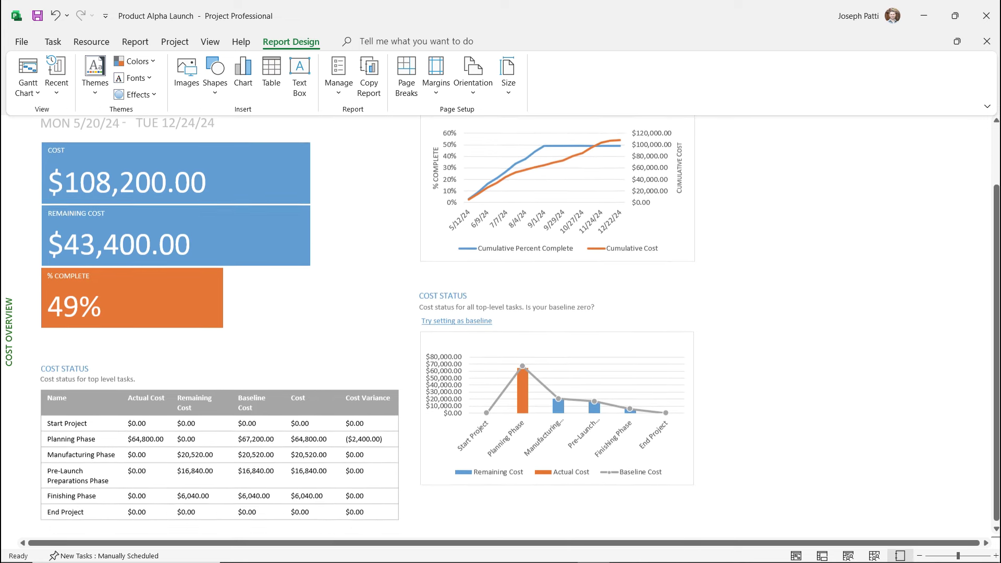
pyautogui.scroll(1, 368, 326)
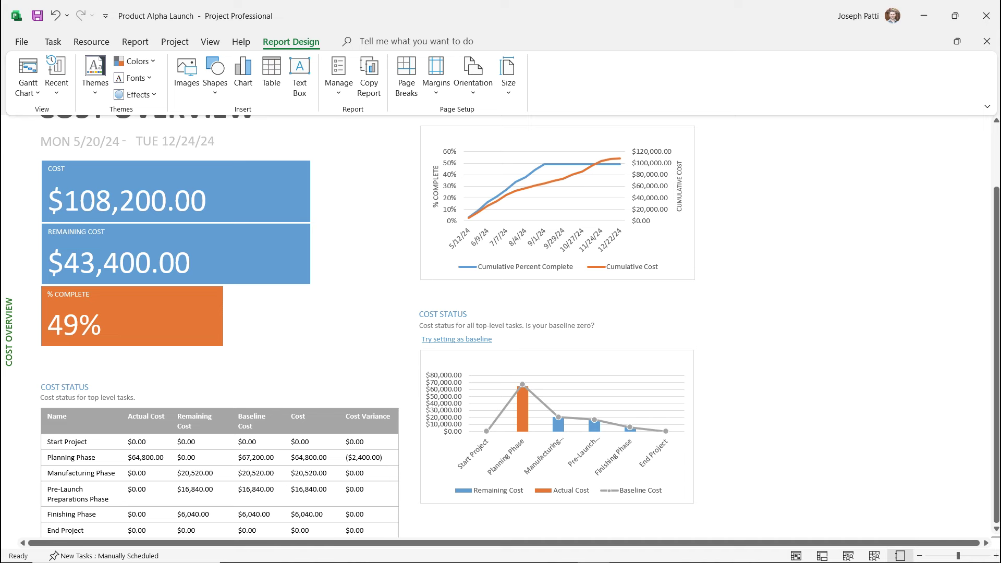
# Open the Project Overview dashboard report to review completion, milestones due and late tasks.
pyautogui.click(175, 42)
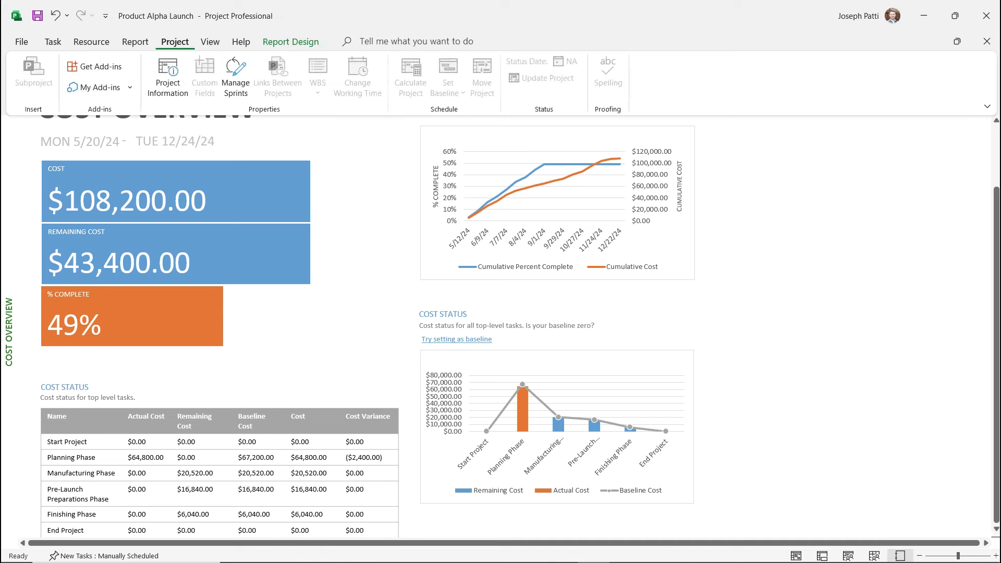
pyautogui.click(136, 42)
pyautogui.click(115, 78)
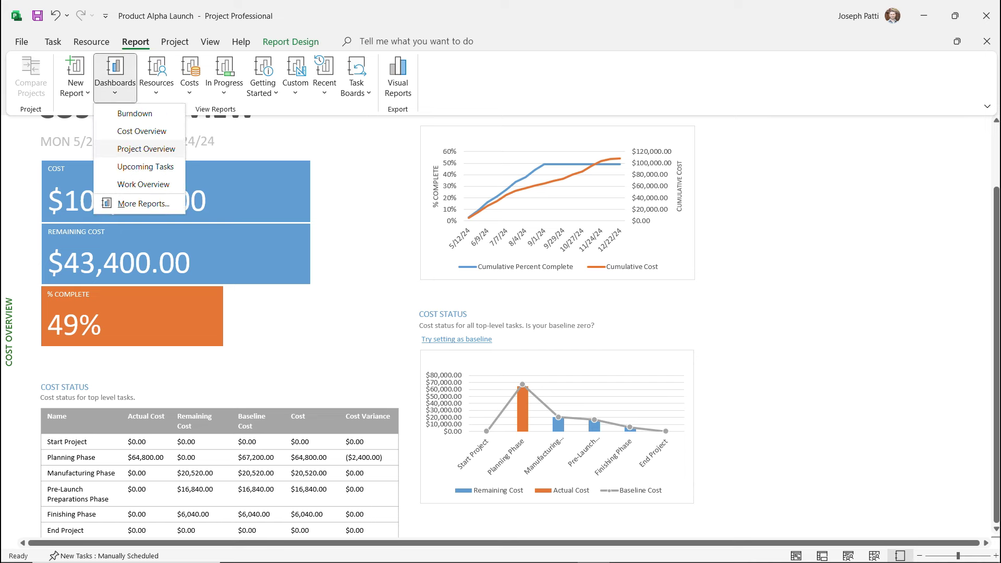
pyautogui.click(146, 146)
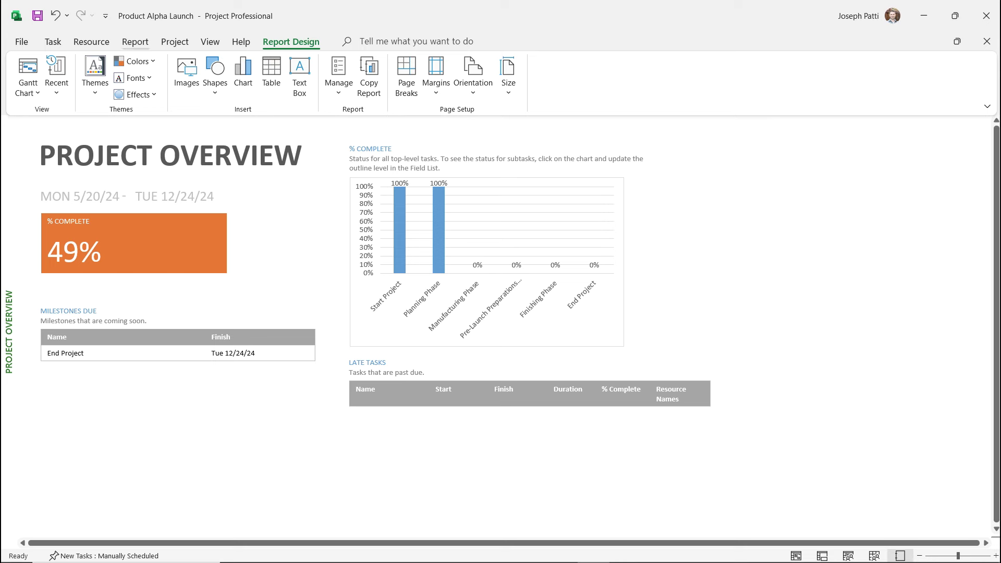
# View the Upcoming Tasks dashboard report, followed by the Work Overview dashboard report.
pyautogui.click(135, 42)
pyautogui.click(115, 78)
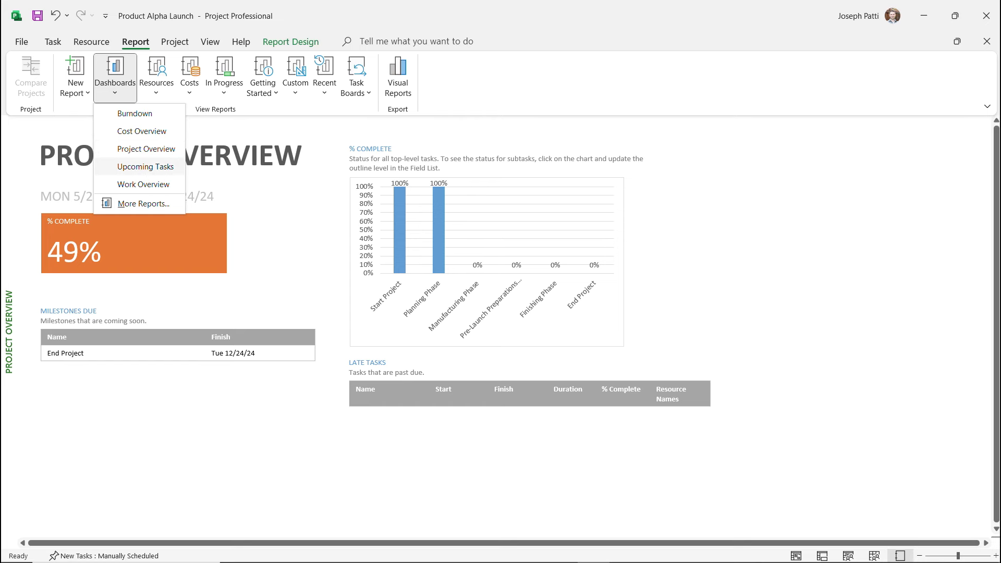
pyautogui.click(145, 166)
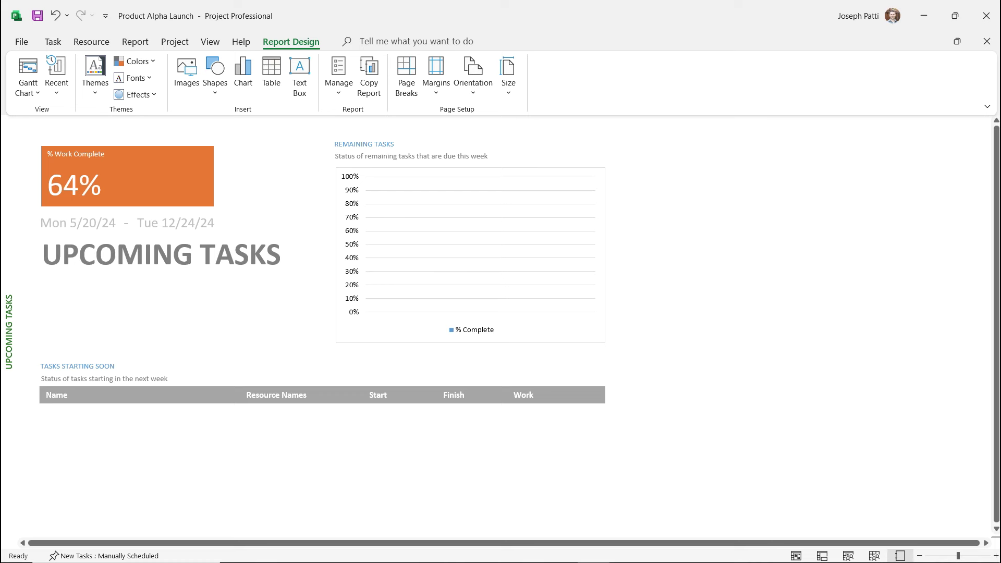
pyautogui.click(135, 41)
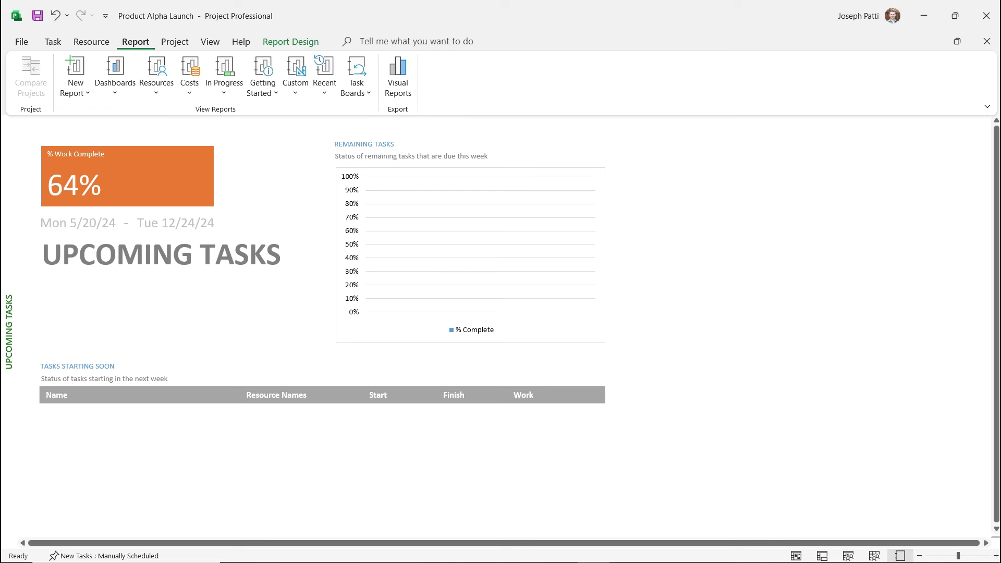
pyautogui.click(114, 73)
pyautogui.click(143, 184)
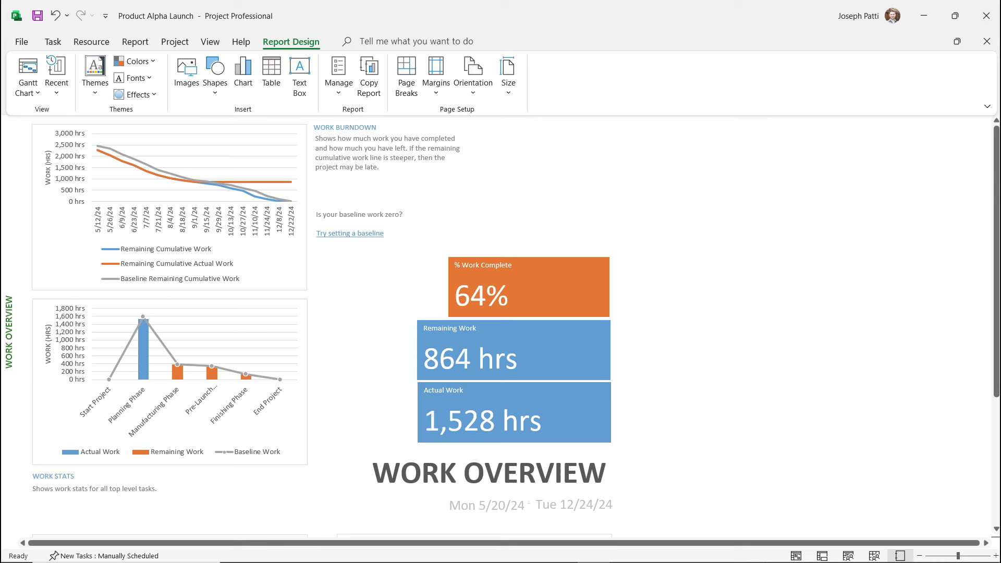
# Browse the dashboard, new report and custom report choices, and reopen the Upcoming Tasks dashboard report.
pyautogui.click(135, 42)
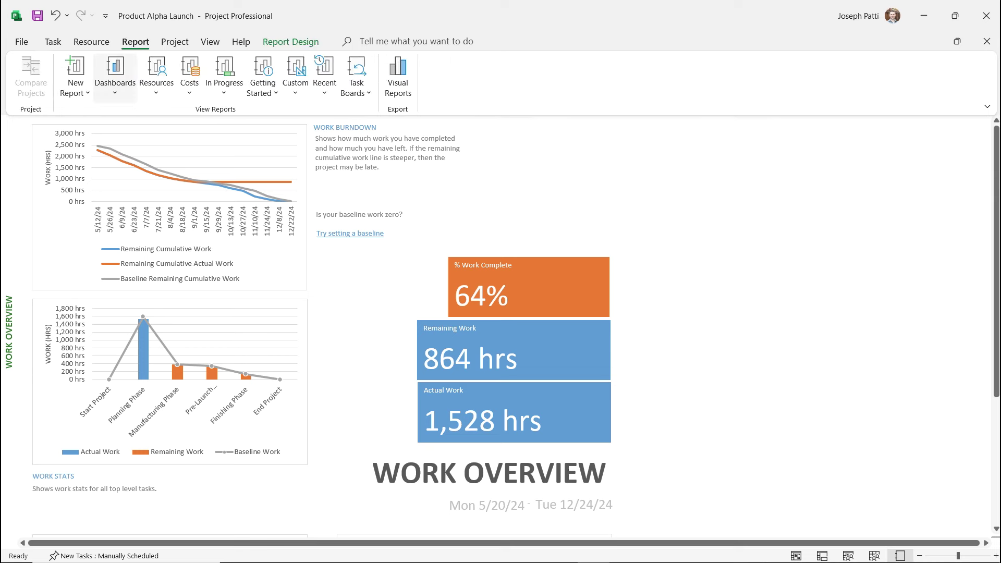
pyautogui.click(114, 83)
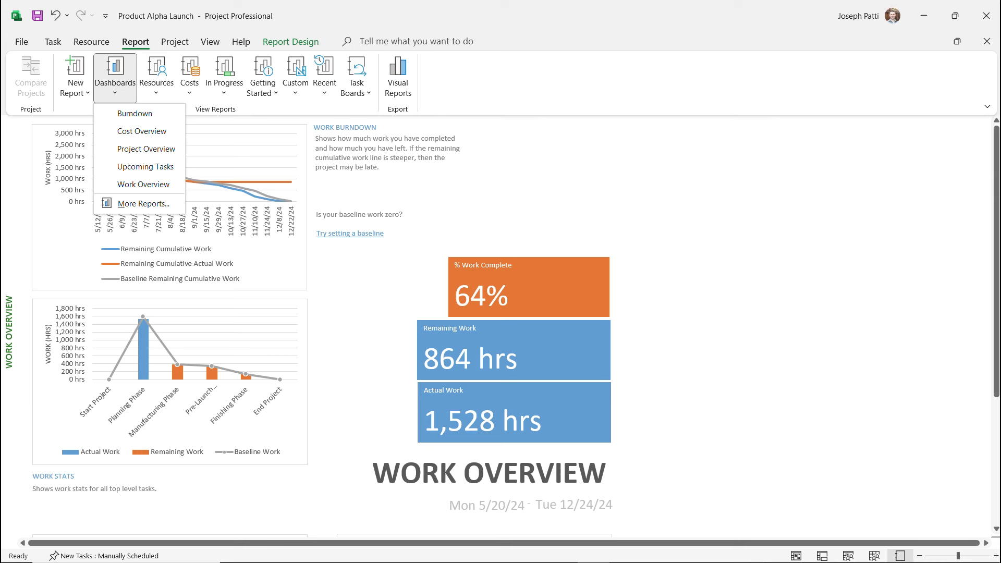
pyautogui.click(75, 82)
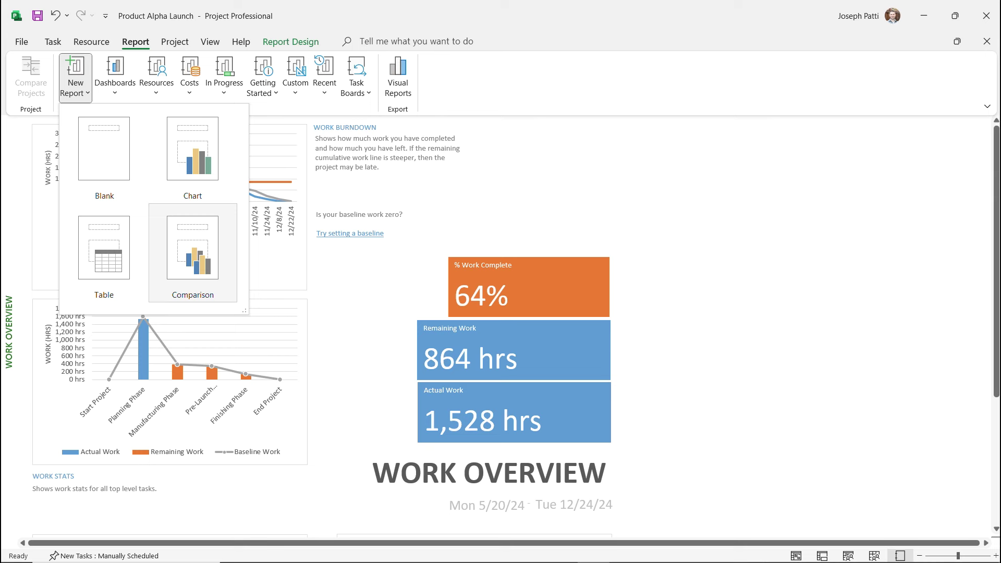
pyautogui.click(295, 83)
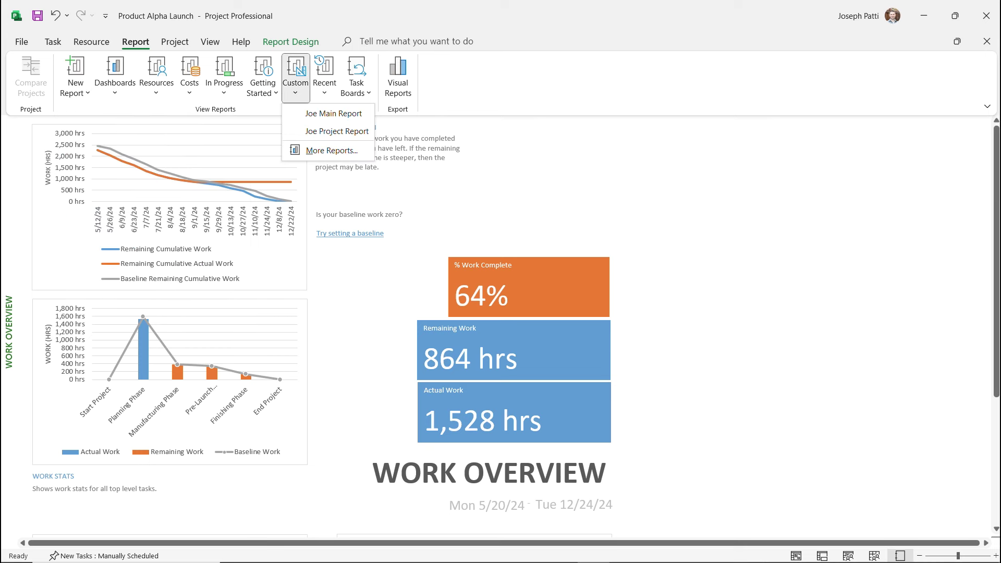
pyautogui.click(115, 82)
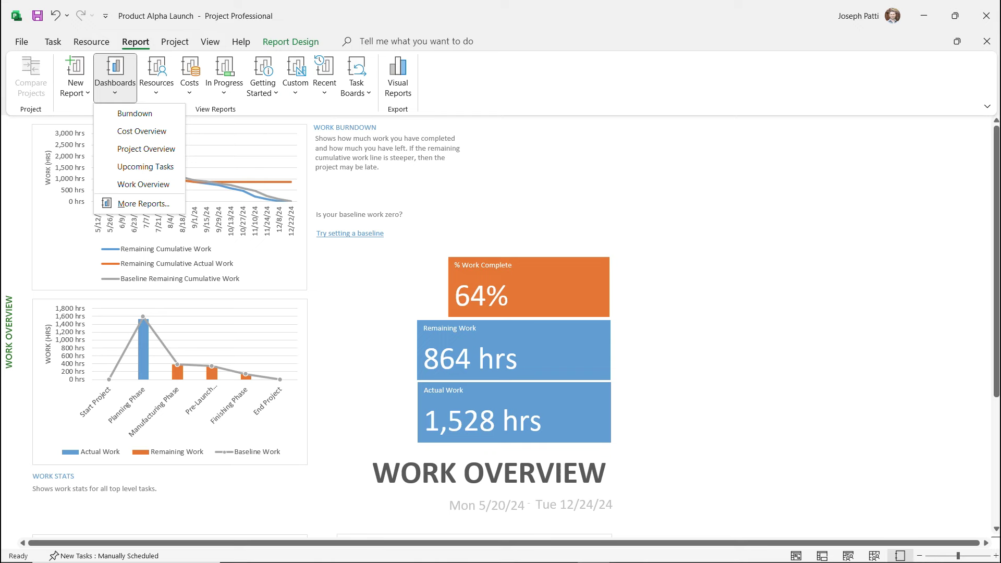
pyautogui.click(146, 166)
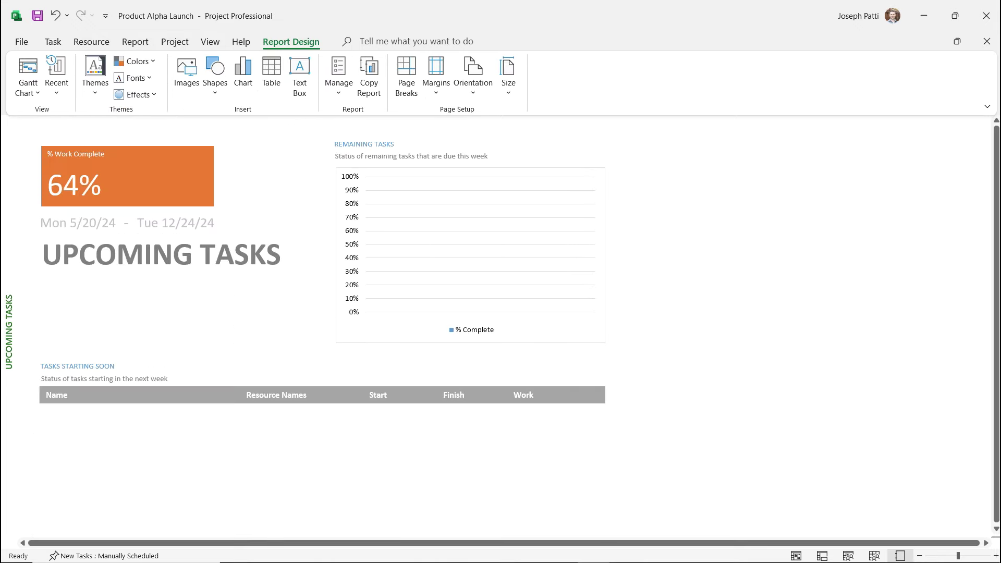
# Open the Project Overview dashboard report to review overall completion and milestones due.
pyautogui.click(135, 41)
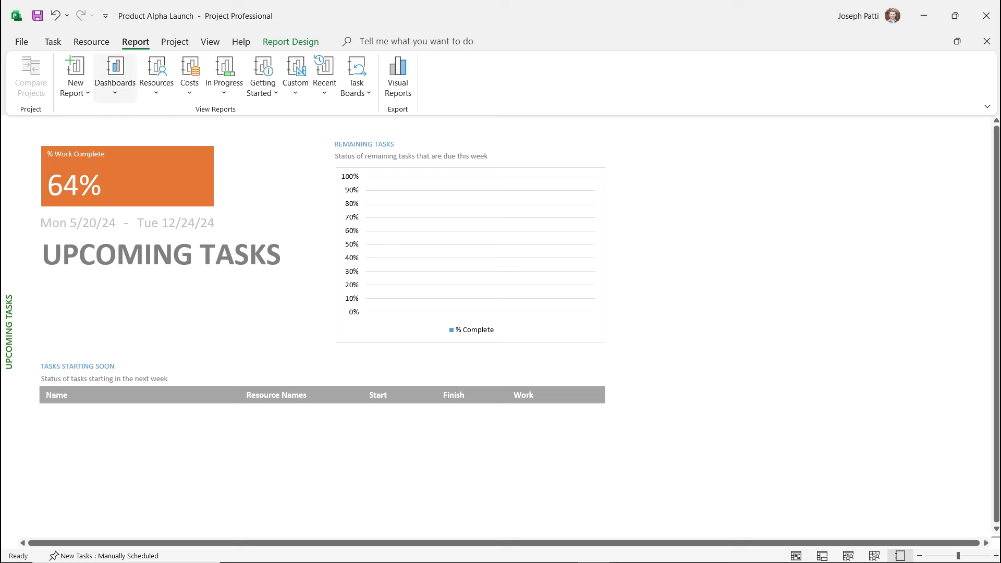
pyautogui.click(114, 82)
pyautogui.click(146, 149)
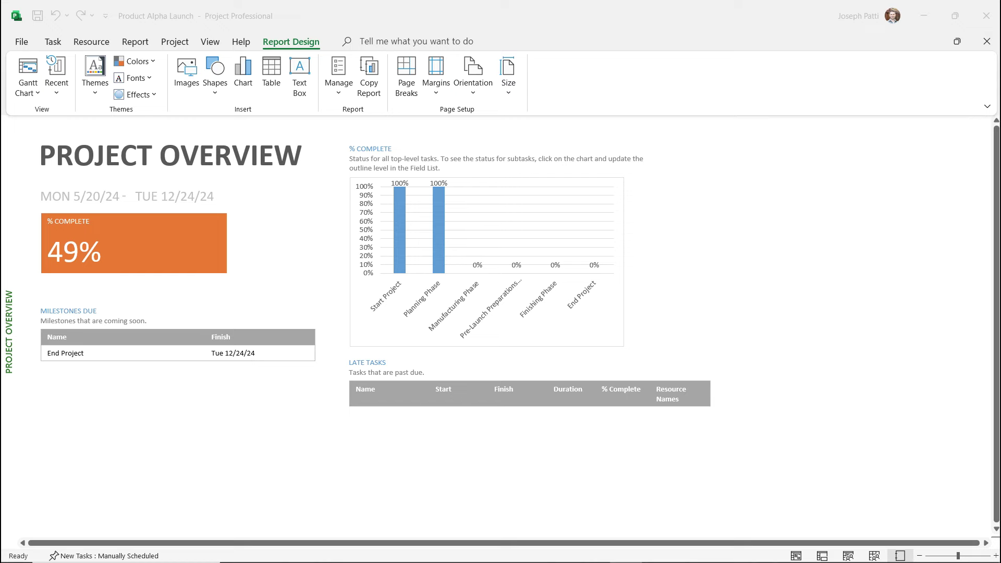
# Return to the Gantt Chart view, then save and close the Product Alpha Launch project.
pyautogui.click(52, 41)
pyautogui.click(28, 67)
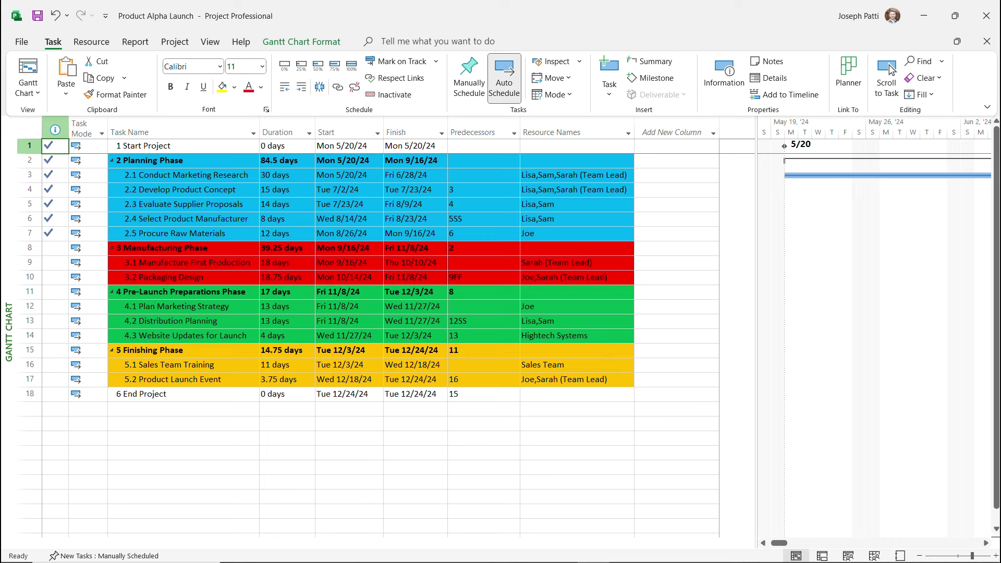
pyautogui.hotkey('ctrl', 's')
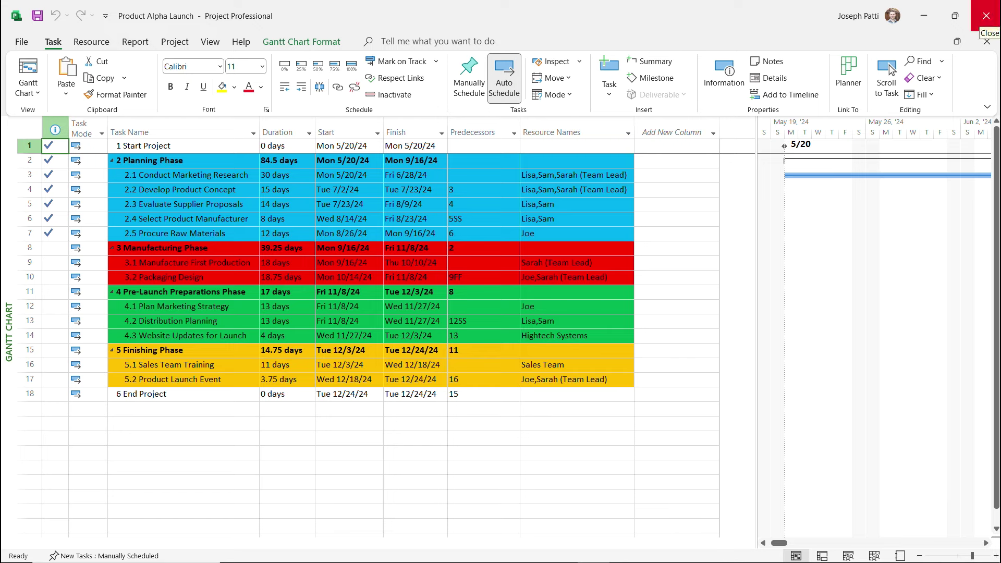
pyautogui.click(985, 15)
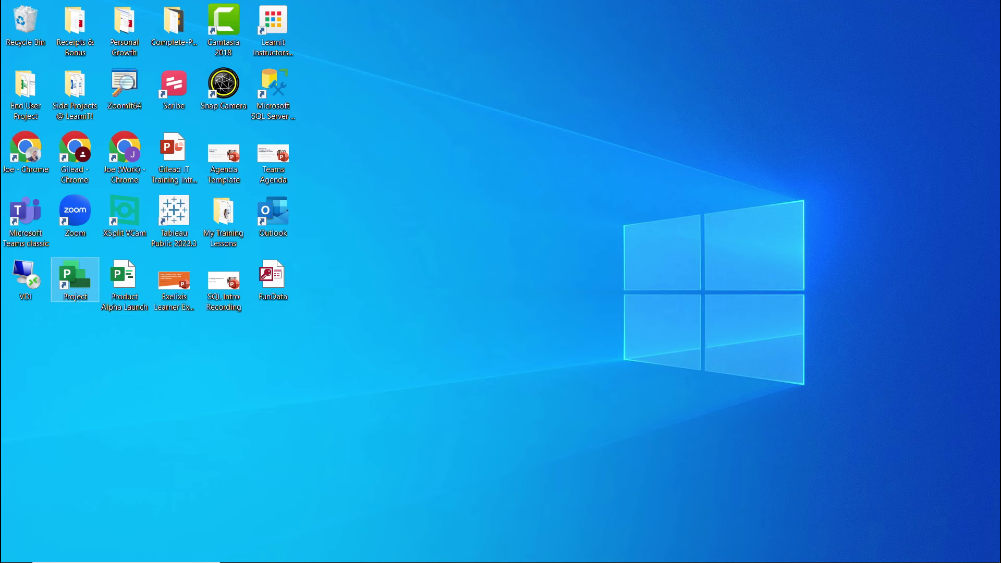
# Launch Microsoft Project from the desktop, choose a login profile and create a new blank project.
pyautogui.doubleClick(75, 279)
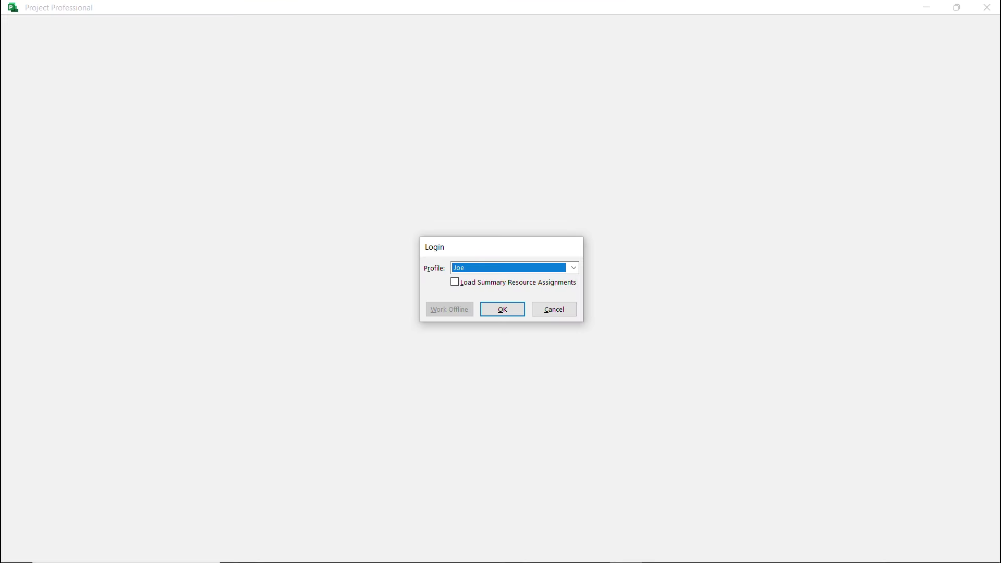
pyautogui.click(574, 268)
pyautogui.click(468, 280)
pyautogui.click(502, 309)
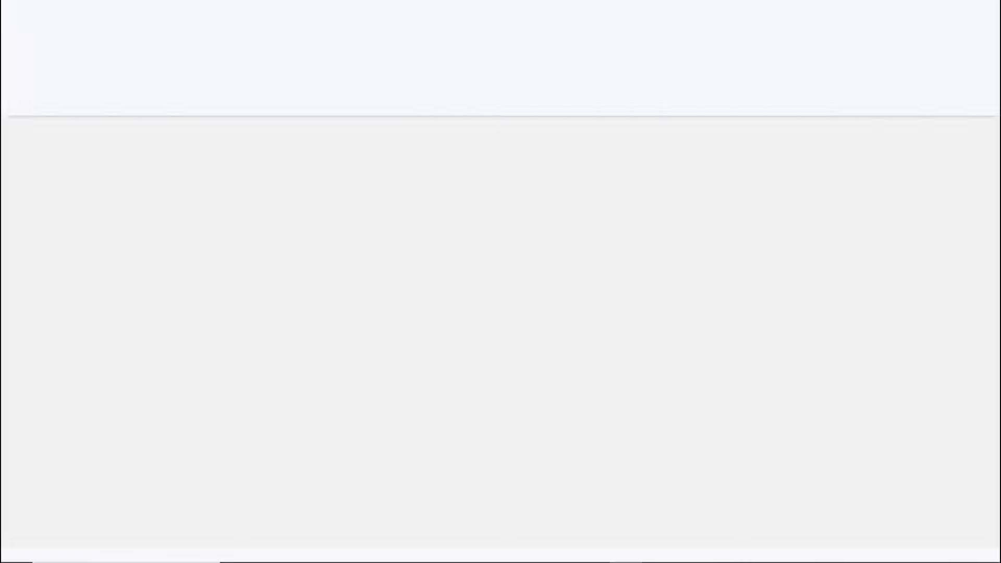
pyautogui.click(177, 143)
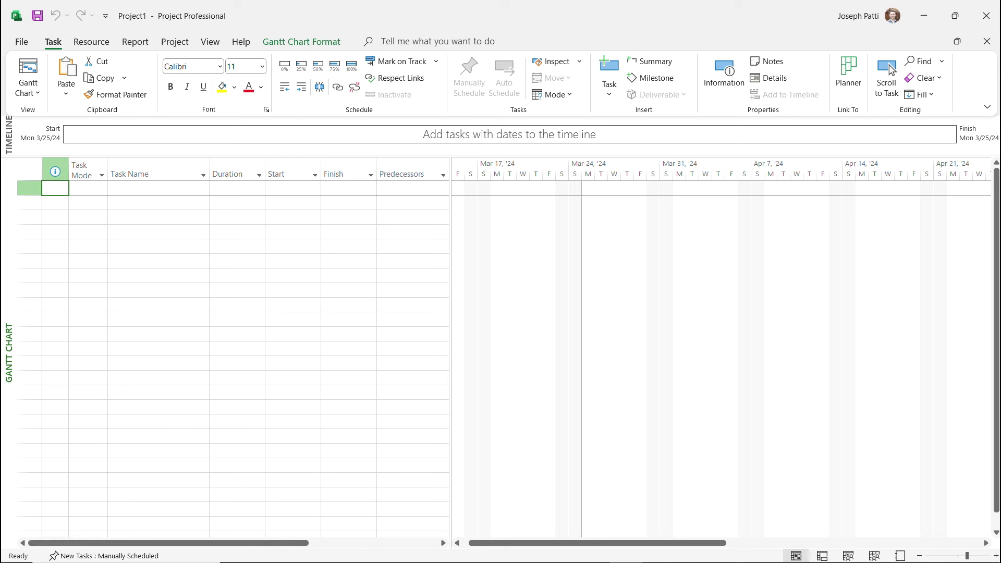
# Enter Start Milestone as the first task with a duration of 0 days.
pyautogui.click(158, 188)
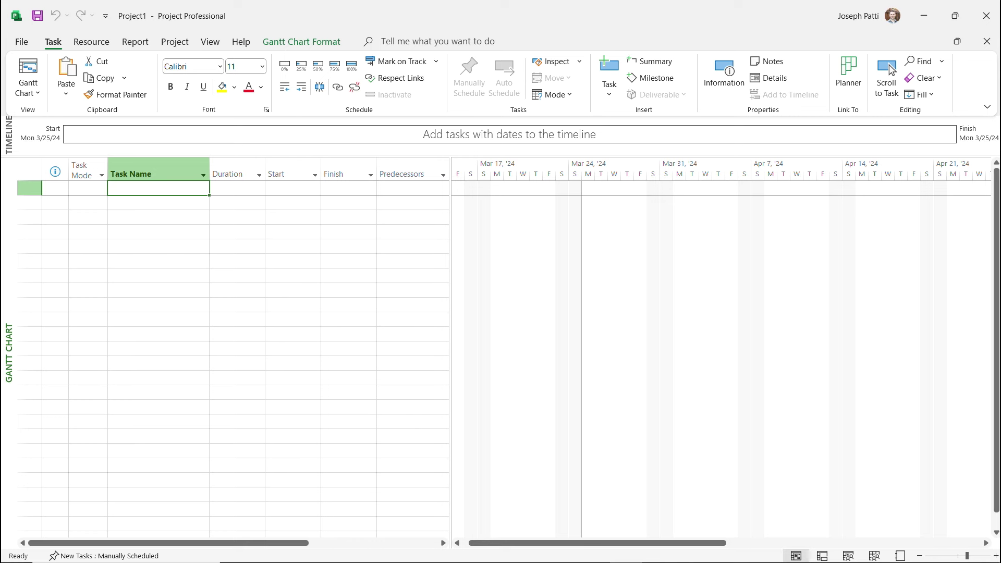
pyautogui.write('Start')
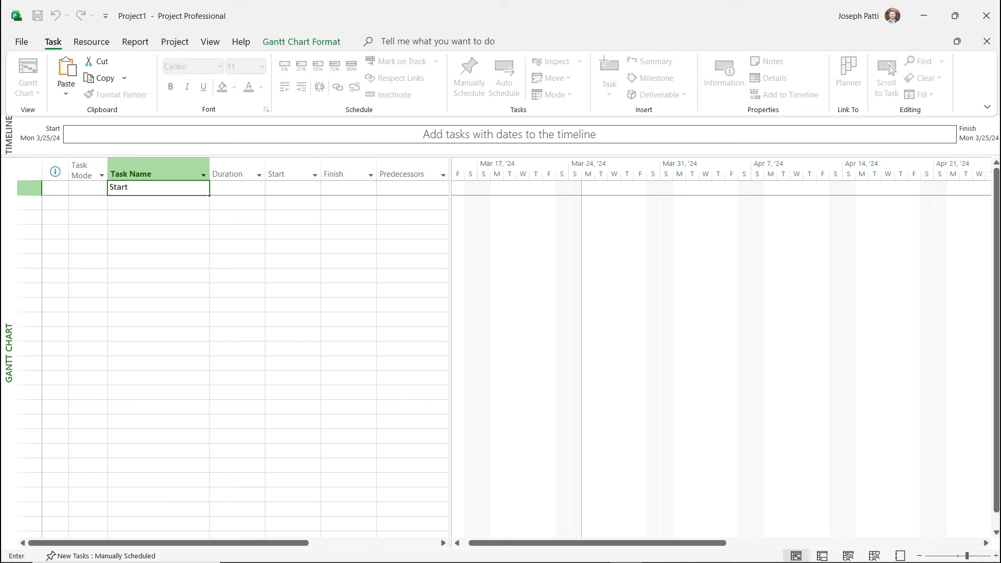
pyautogui.write(' Milestone')
pyautogui.press('Tab')
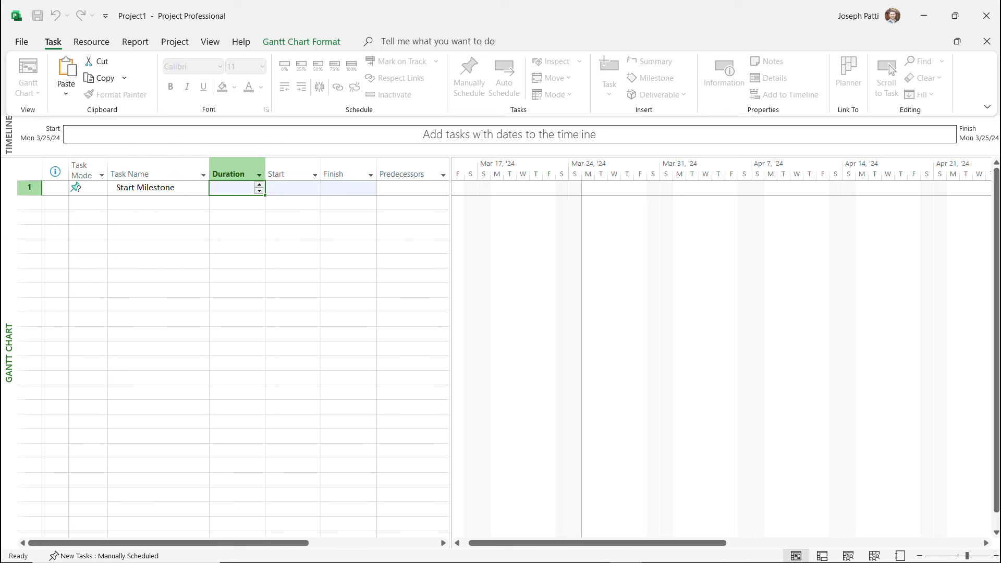
pyautogui.write('0')
pyautogui.press('Return')
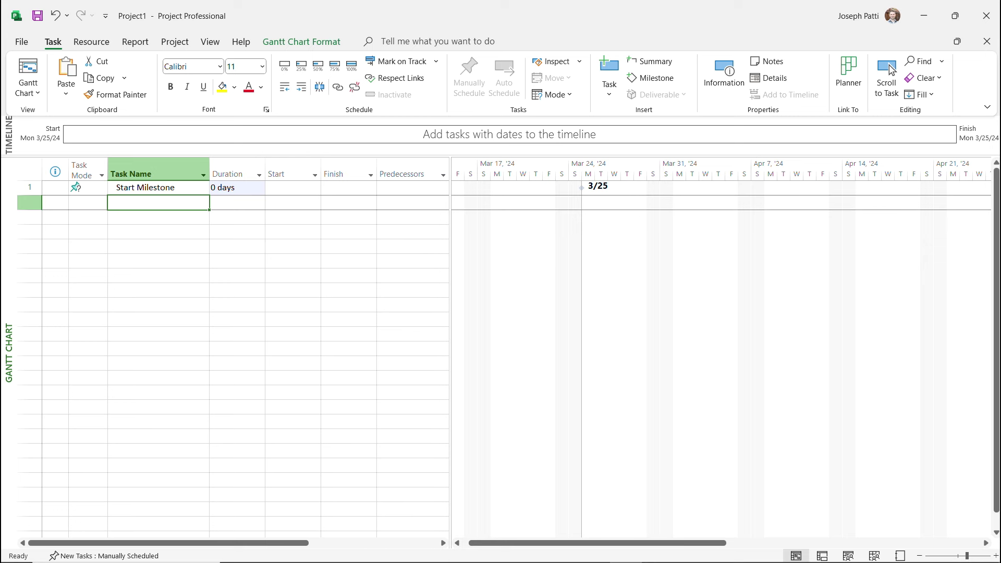
# Add Summary Task 1 as the second task and fill its name down through row 5.
pyautogui.write('Summary')
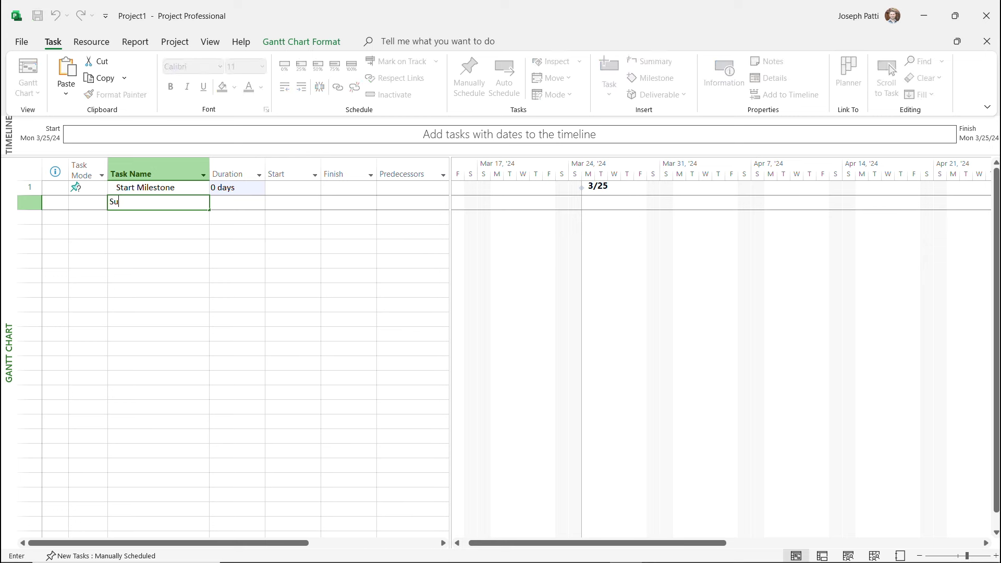
pyautogui.write('sk 1')
pyautogui.press('Return')
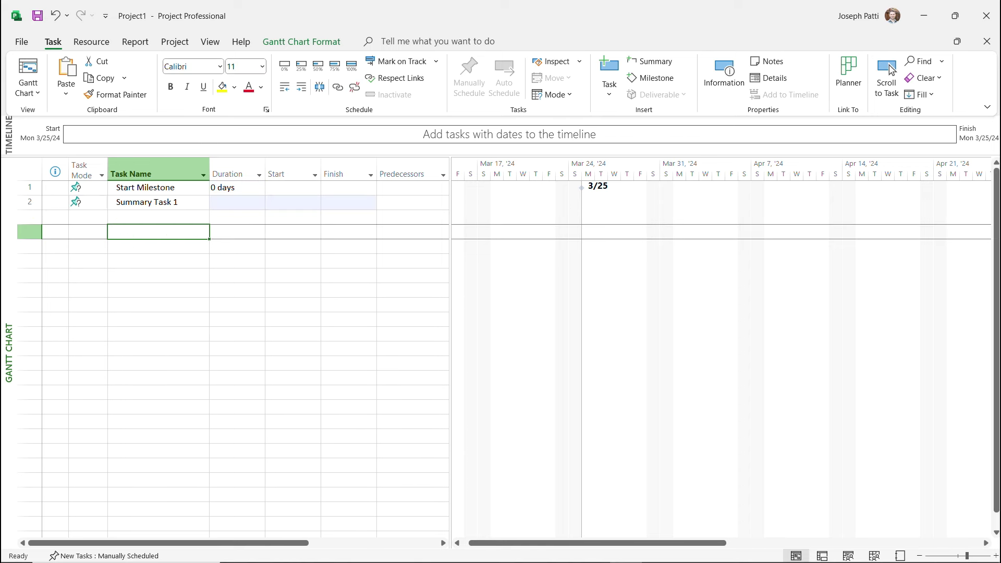
pyautogui.press('Up')
pyautogui.hotkey('shift', 'Down')
pyautogui.hotkey('shift', 'Down')
pyautogui.hotkey('shift', 'Down')
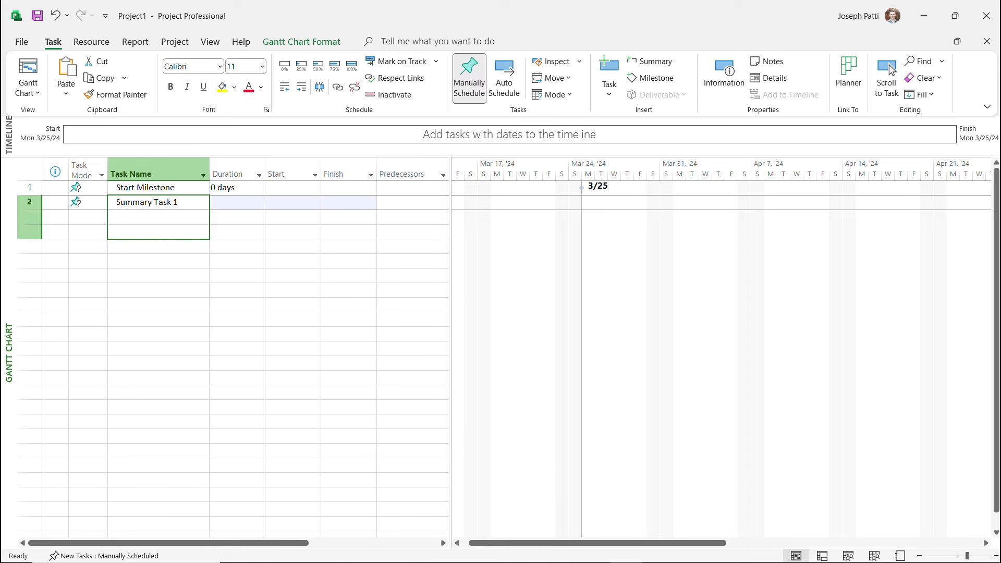
pyautogui.hotkey('ctrl', 'd')
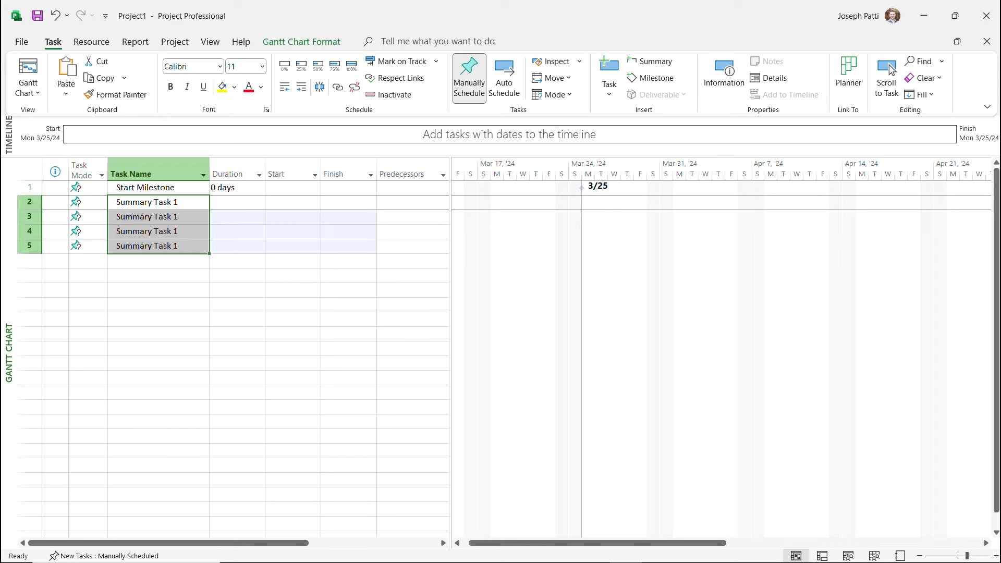
# Rename the task in row 3 as Summary Task 2.
pyautogui.press('F2')
pyautogui.press('Return')
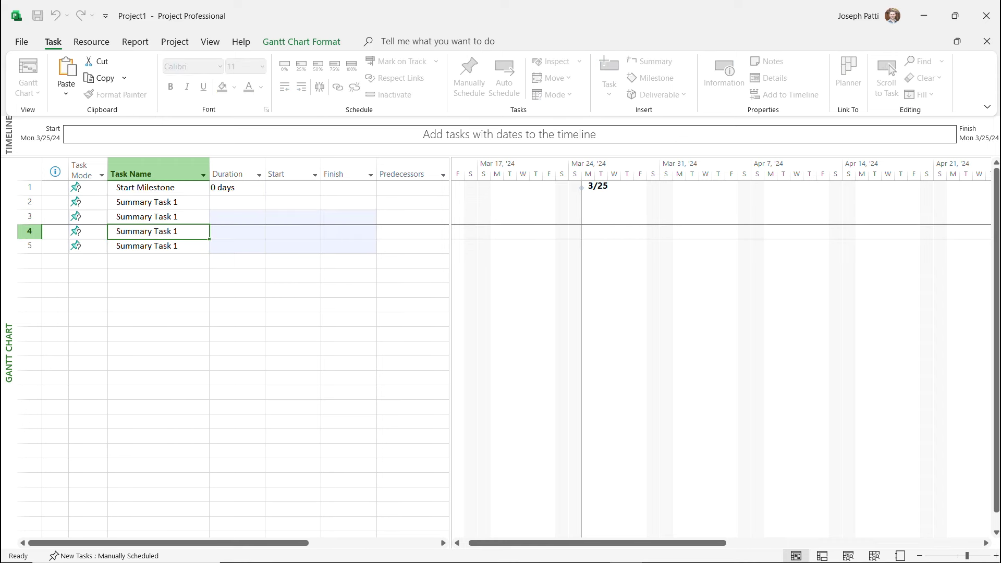
pyautogui.press('Up')
pyautogui.press('Down')
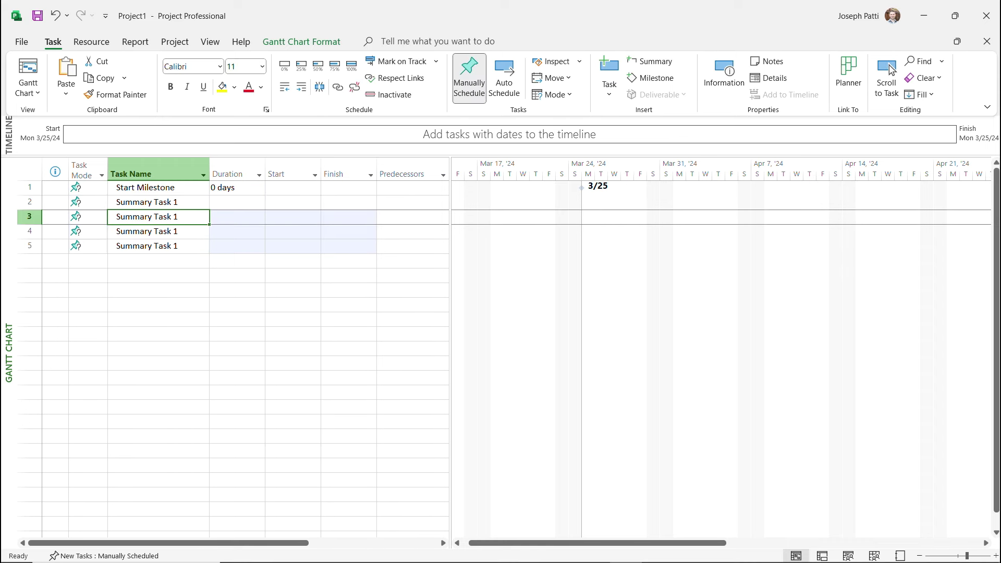
pyautogui.press('F2')
pyautogui.press('BackSpace')
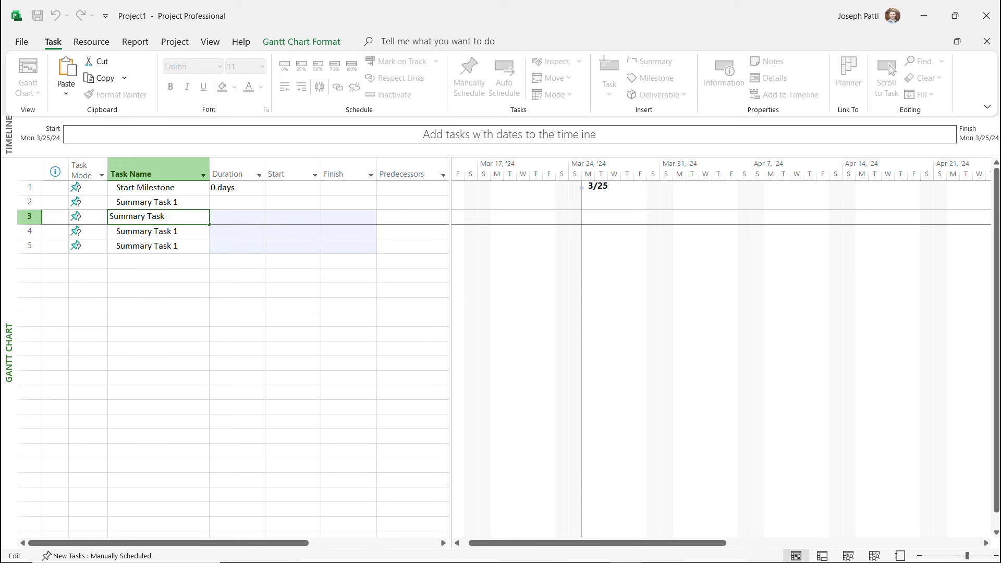
pyautogui.write('2')
pyautogui.click(159, 275)
# Try to number the summary tasks in rows 4 and 5 by filling the names above down.
pyautogui.moveTo(158, 203); pyautogui.dragTo(208, 247)
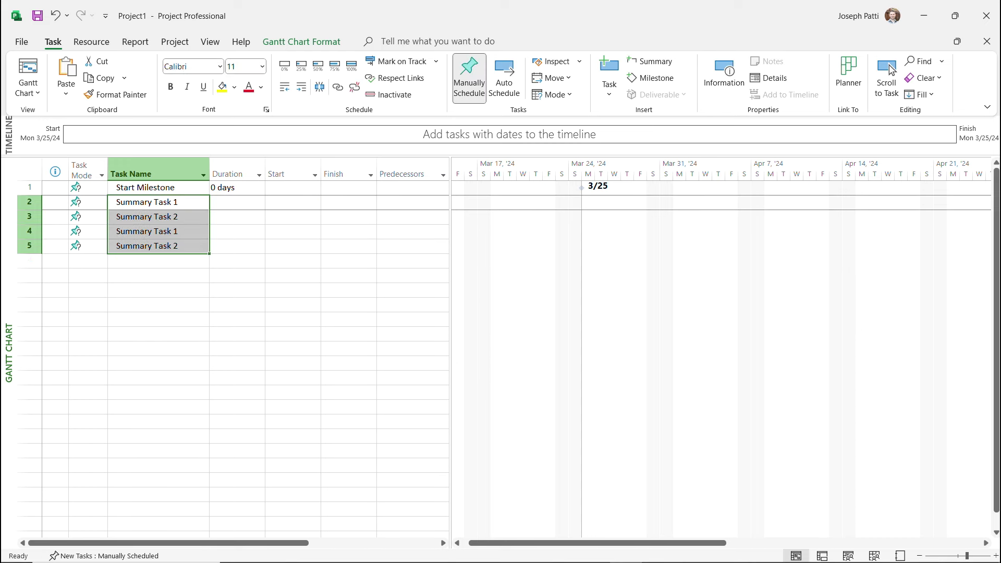
pyautogui.click(158, 232)
pyautogui.write('2')
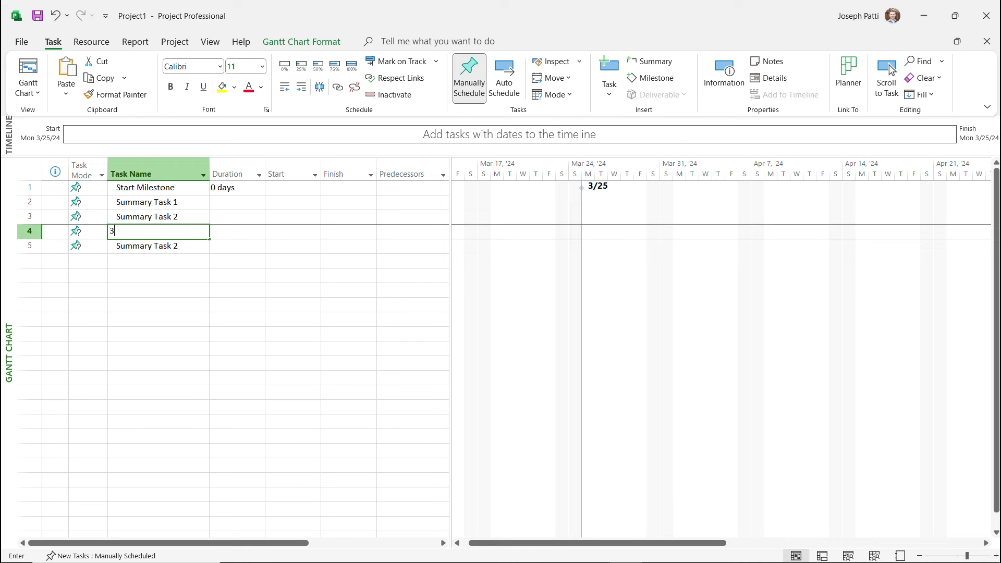
pyautogui.press('BackSpace')
pyautogui.click(159, 217)
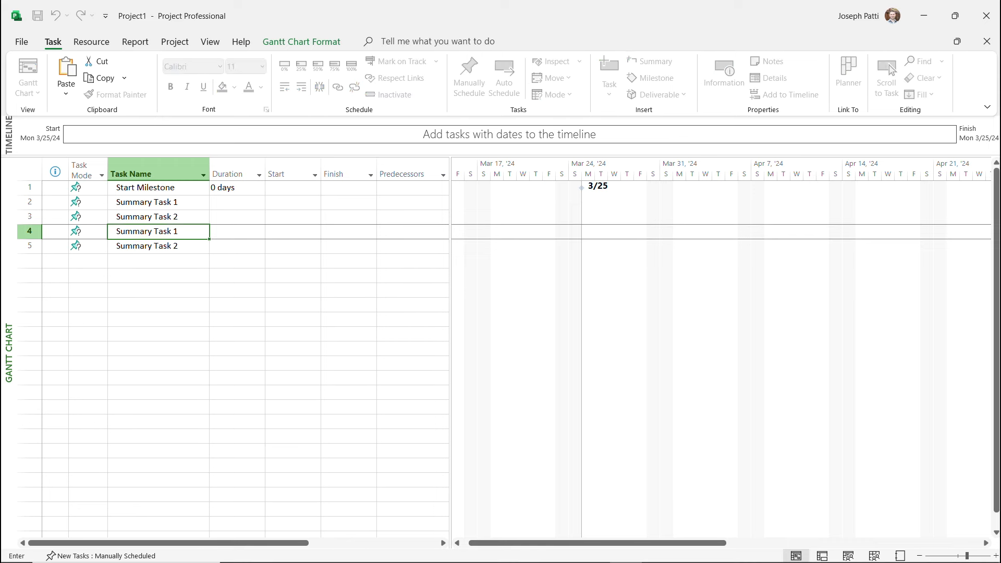
pyautogui.moveTo(209, 225); pyautogui.dragTo(210, 232)
pyautogui.click(158, 232)
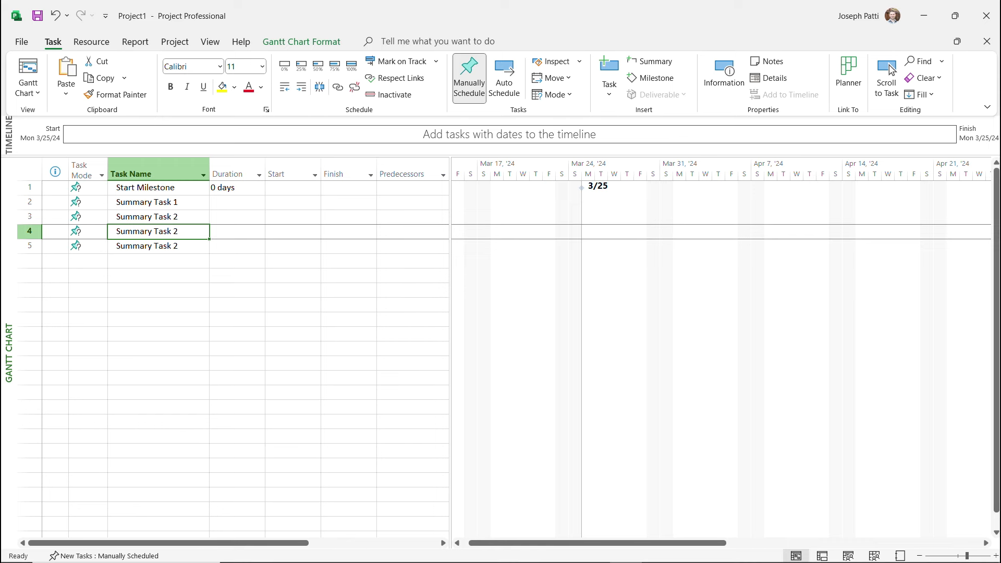
# Rename the tasks in rows 4 and 5 as Summary Task 3 and Summary Task 4.
pyautogui.press('F2')
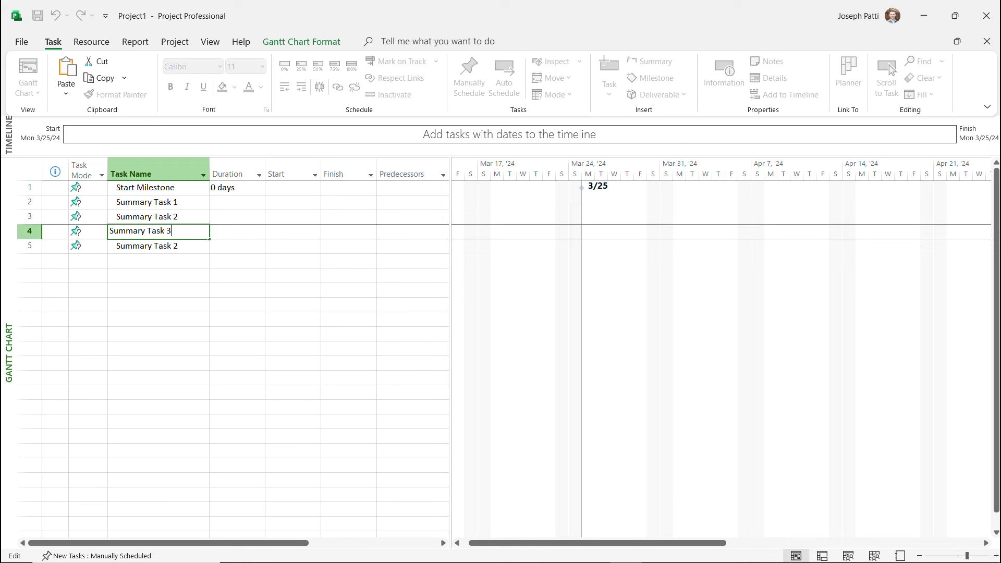
pyautogui.write('3')
pyautogui.press('Return')
pyautogui.press('F2')
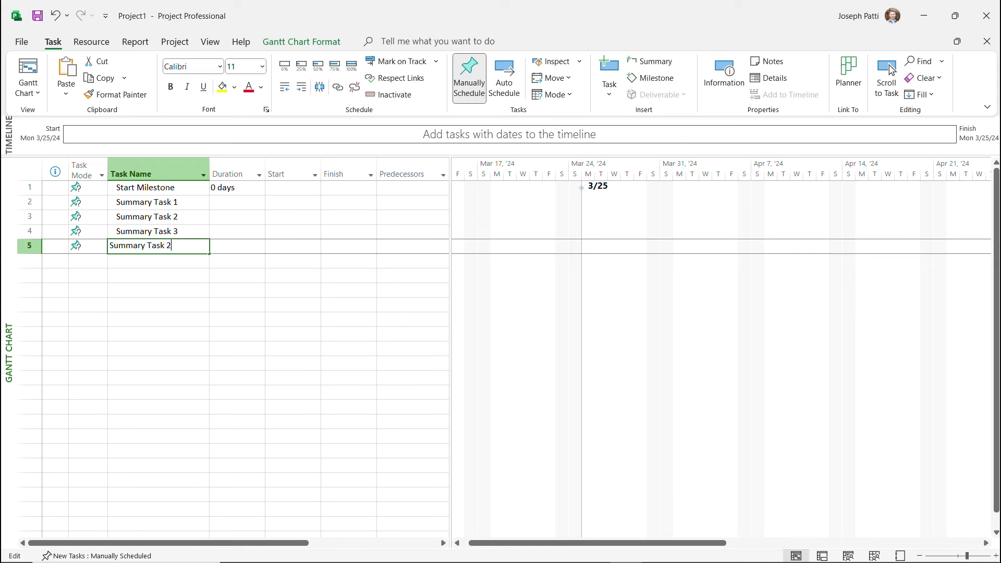
pyautogui.press('BackSpace')
pyautogui.write('4')
pyautogui.press('Return')
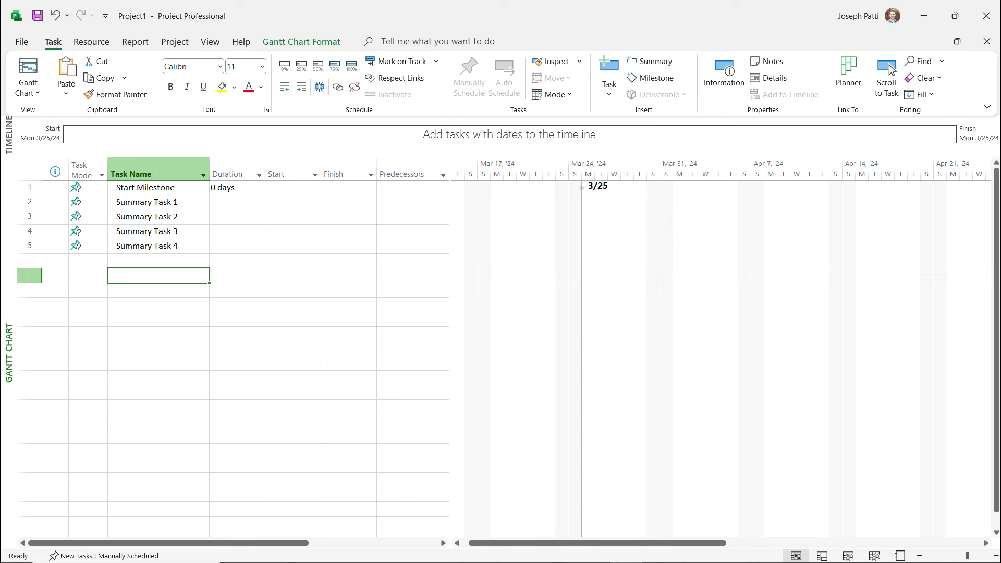
# Insert two new task rows between Summary Task 1 and Summary Task 2.
pyautogui.rightClick(30, 217)
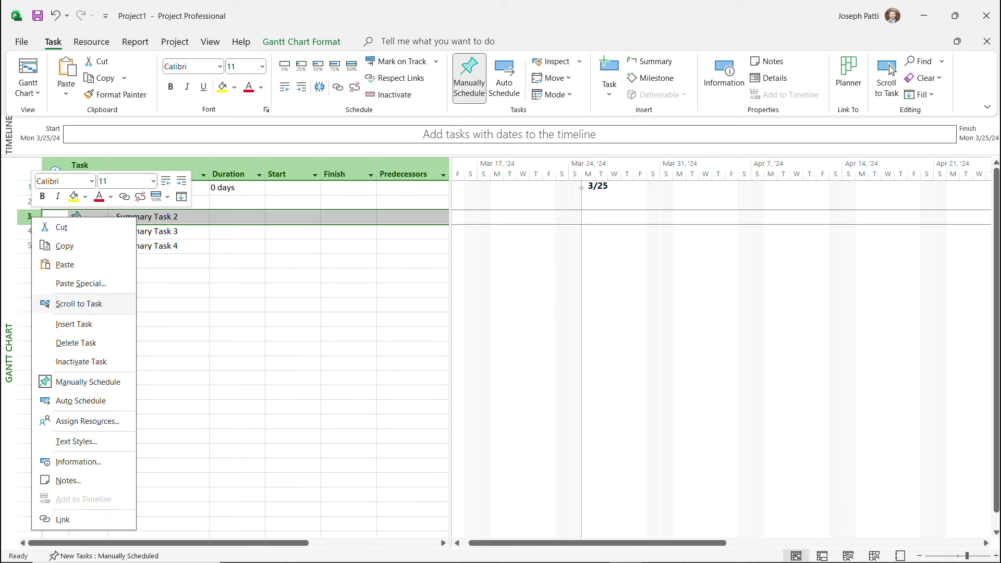
pyautogui.press('Return')
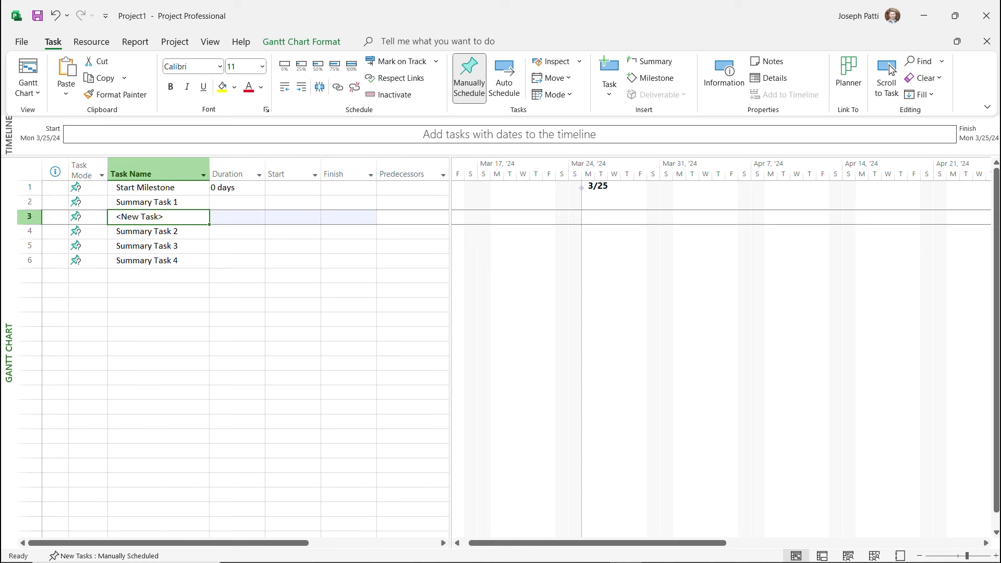
pyautogui.rightClick(29, 231)
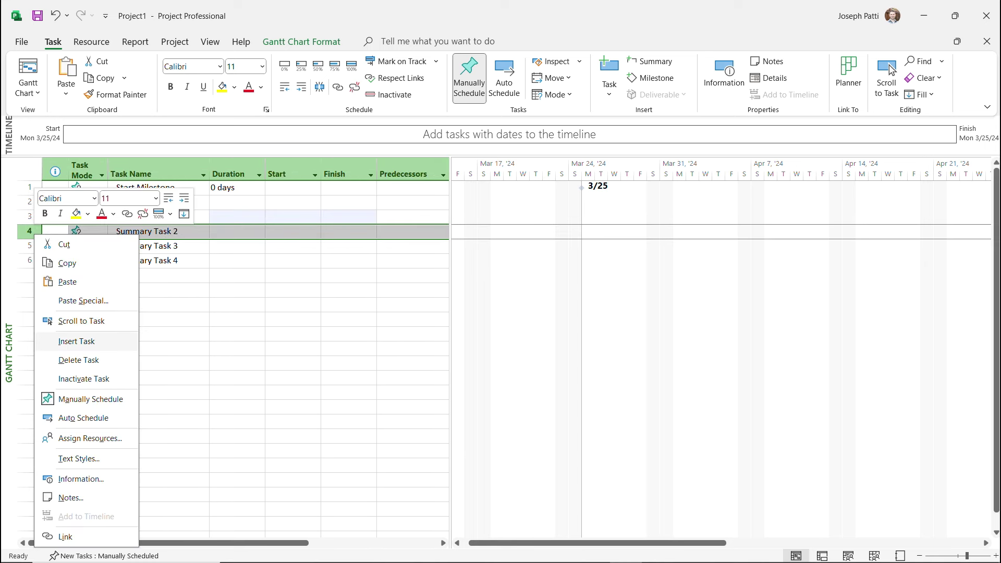
pyautogui.press('Return')
# Fill the new task name in row 3 down through row 6.
pyautogui.hotkey('shift', 'Up')
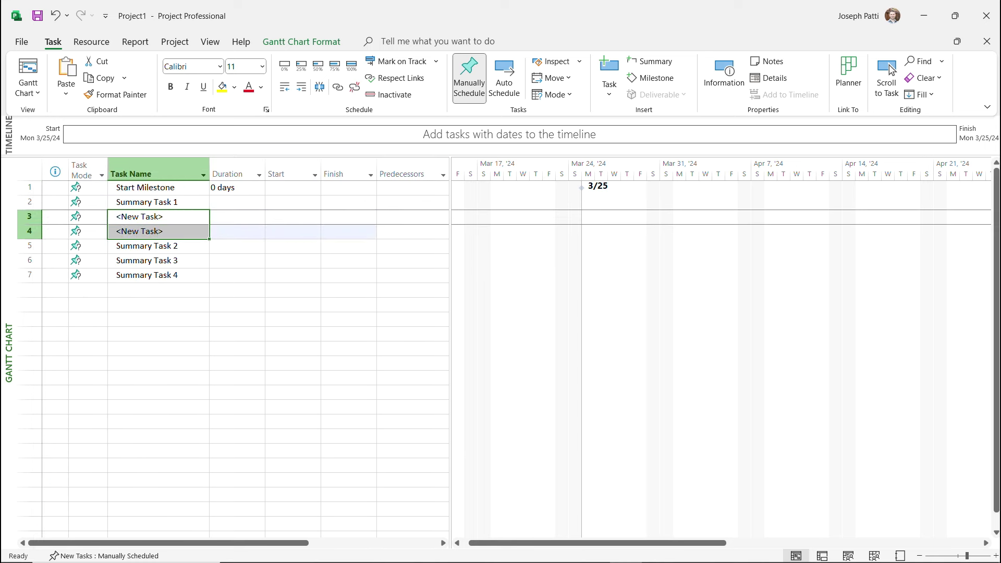
pyautogui.hotkey('shift', 'Down')
pyautogui.hotkey('shift', 'Down')
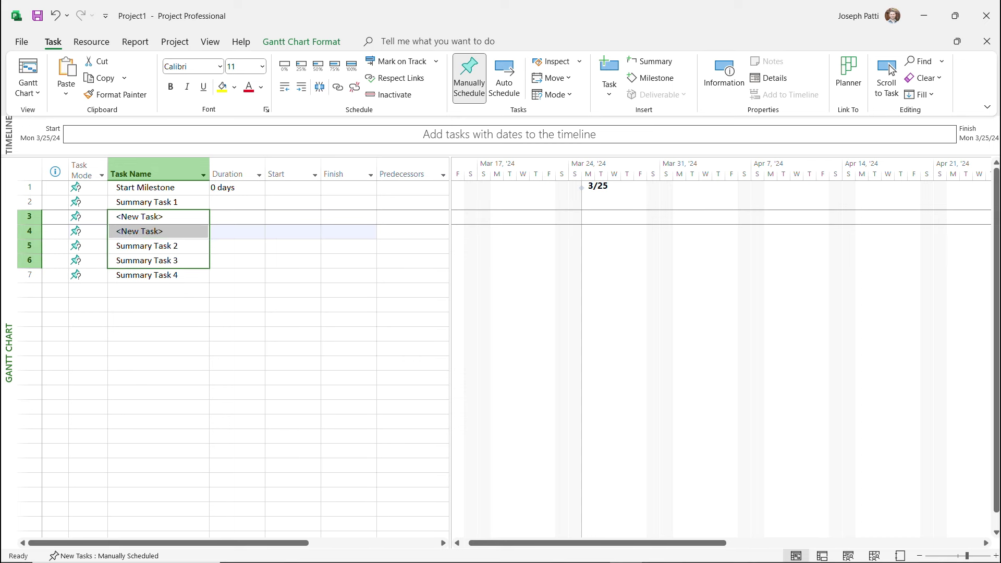
pyautogui.hotkey('ctrl', 'd')
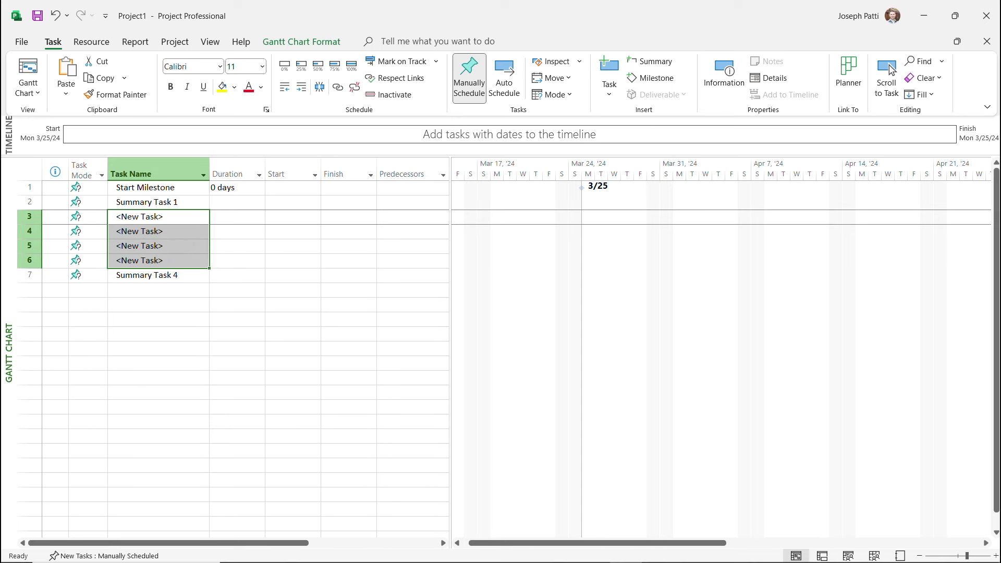
# Copy the names of Summary Task 1 and its four new tasks from rows 2–6 and paste them starting at row 7.
pyautogui.press('Down')
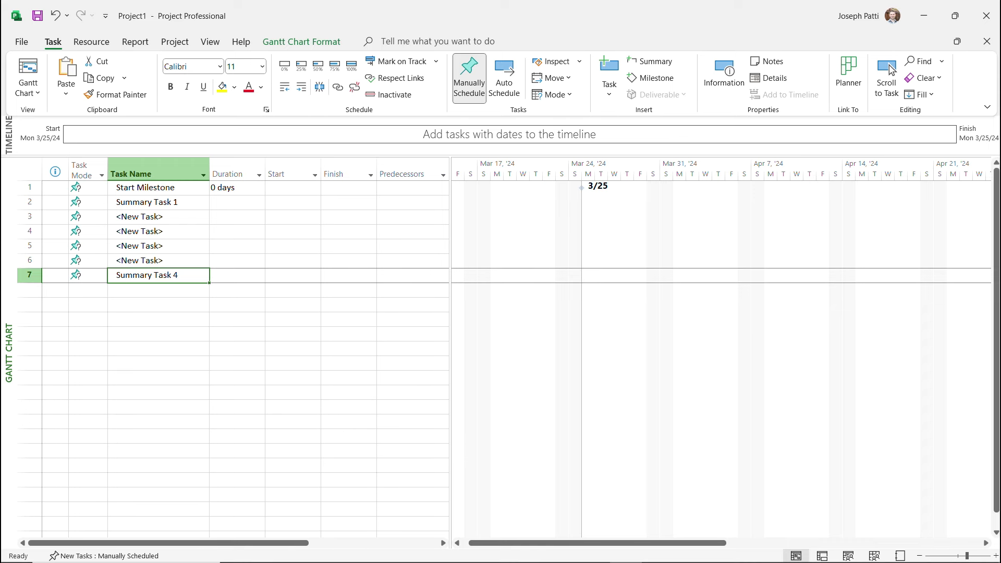
pyautogui.press('Up')
pyautogui.press('Up')
pyautogui.press('Up')
pyautogui.press('Up')
pyautogui.press('Up')
pyautogui.hotkey('shift', 'Down')
pyautogui.hotkey('shift', 'Down')
pyautogui.hotkey('shift', 'Down')
pyautogui.hotkey('shift', 'Down')
pyautogui.hotkey('ctrl', 'c')
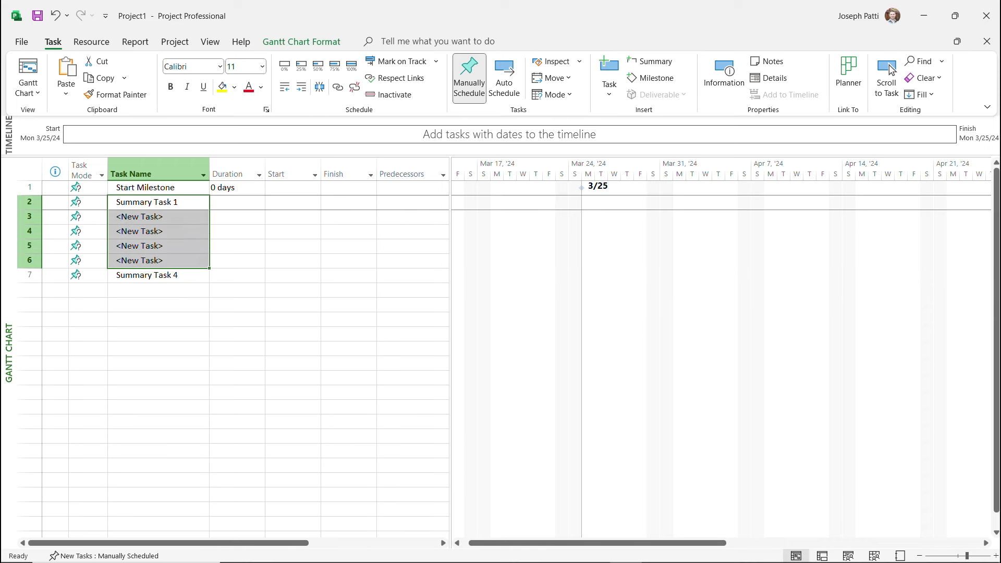
pyautogui.press('Down')
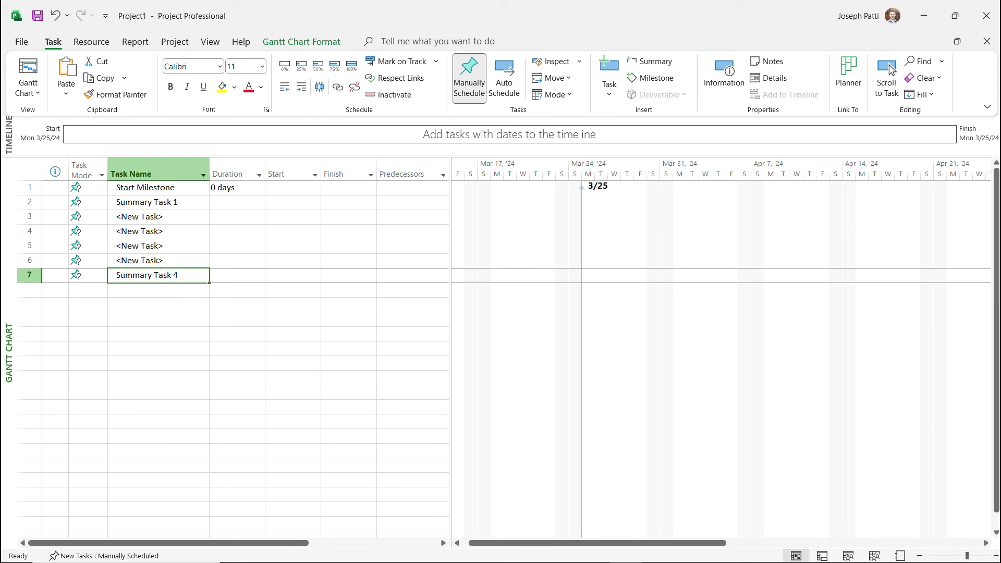
pyautogui.hotkey('ctrl', 'v')
# Paste the copied block of summary task and four new tasks again, starting at rows 12 and 17.
pyautogui.press('Down')
pyautogui.press('Down')
pyautogui.press('Down')
pyautogui.press('Down')
pyautogui.press('Down')
pyautogui.hotkey('ctrl', 'v')
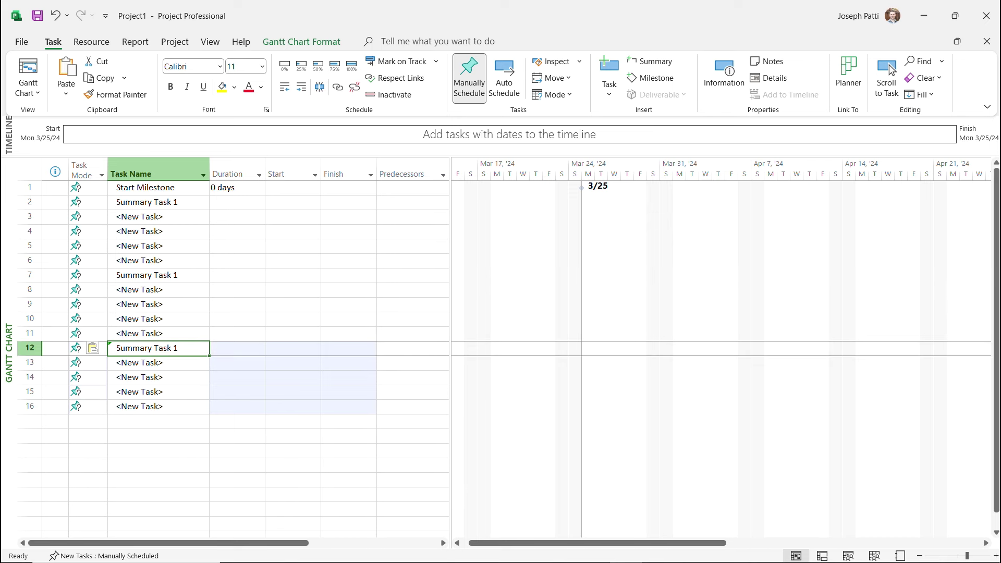
pyautogui.press('Down')
pyautogui.press('Down')
pyautogui.press('Down')
pyautogui.press('Down')
pyautogui.press('Down')
pyautogui.hotkey('ctrl', 'v')
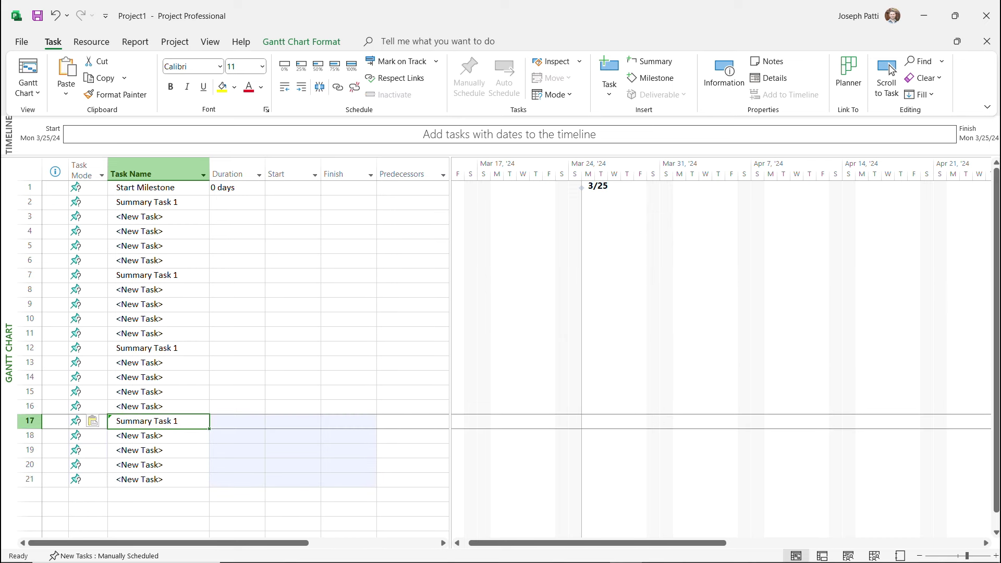
# Rename the task in row 7 as Summary Task 2.
pyautogui.click(158, 275)
pyautogui.press('F2')
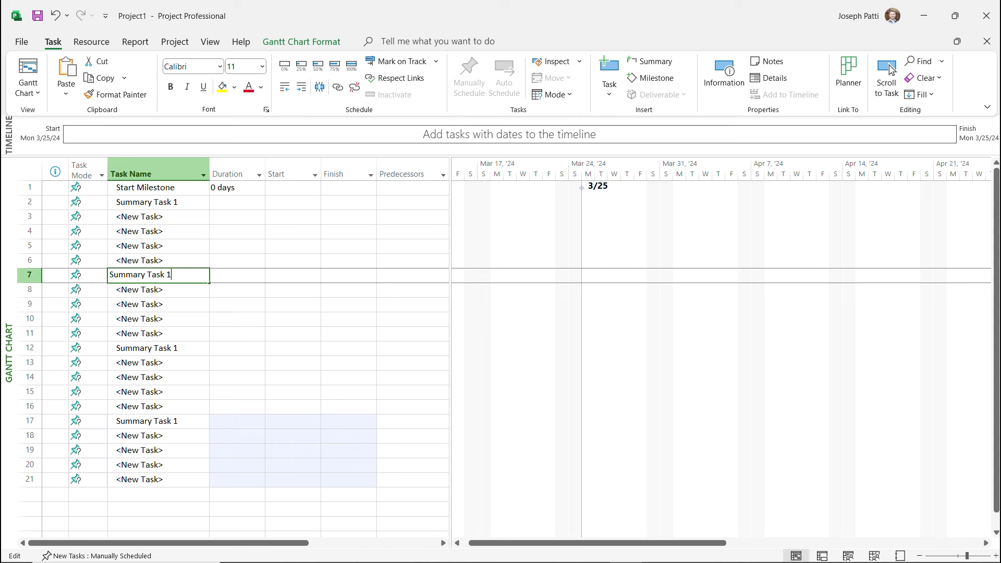
pyautogui.press('BackSpace')
pyautogui.write('2')
pyautogui.press('Return')
# Rename the task in row 12 as Summary Task 3.
pyautogui.press('Down')
pyautogui.press('Down')
pyautogui.press('Down')
pyautogui.press('Down')
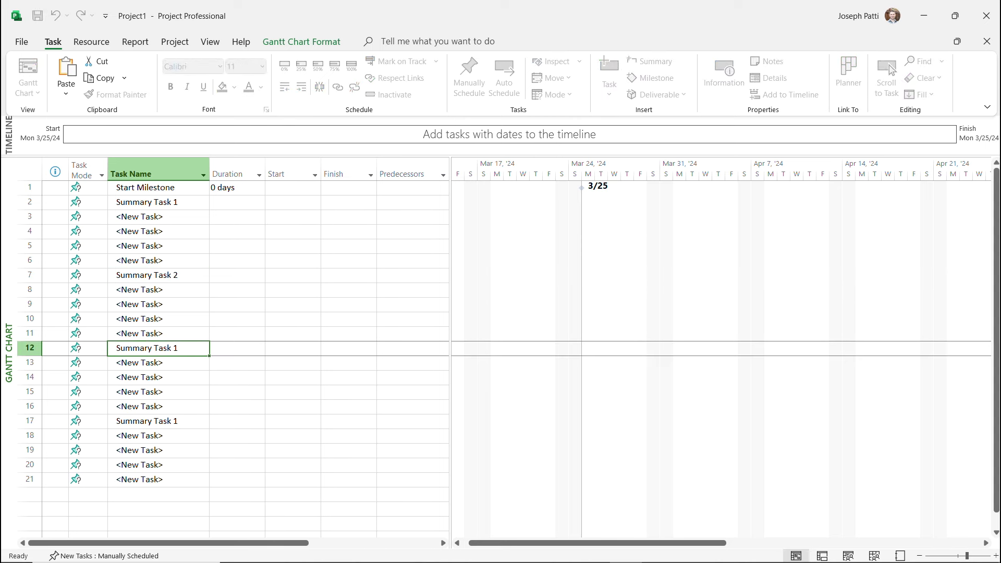
pyautogui.press('F2')
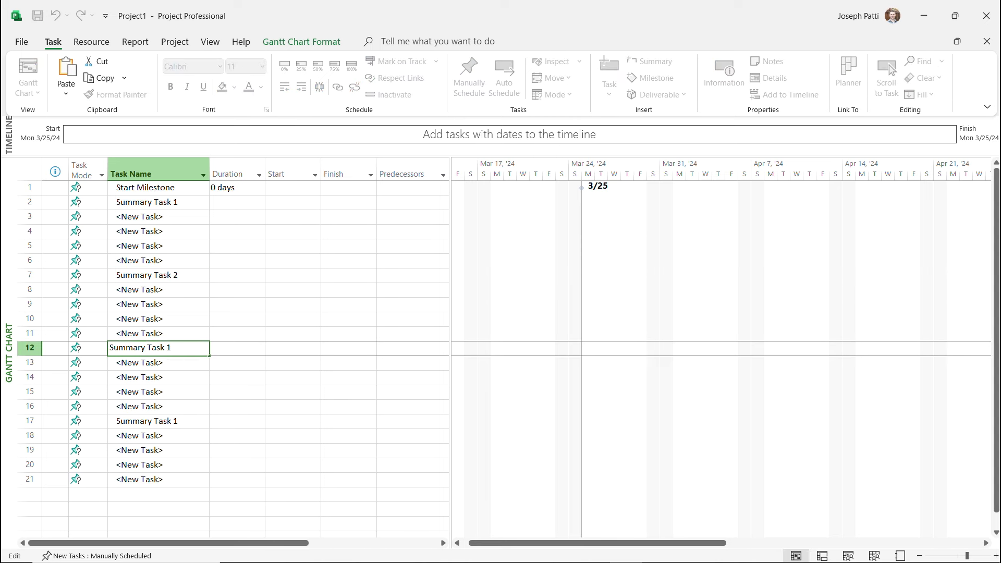
pyautogui.press('BackSpace')
pyautogui.write('3')
pyautogui.press('Return')
# Rename the task in row 17 as Summary Task 4.
pyautogui.press('Down')
pyautogui.press('Down')
pyautogui.press('Down')
pyautogui.press('Down')
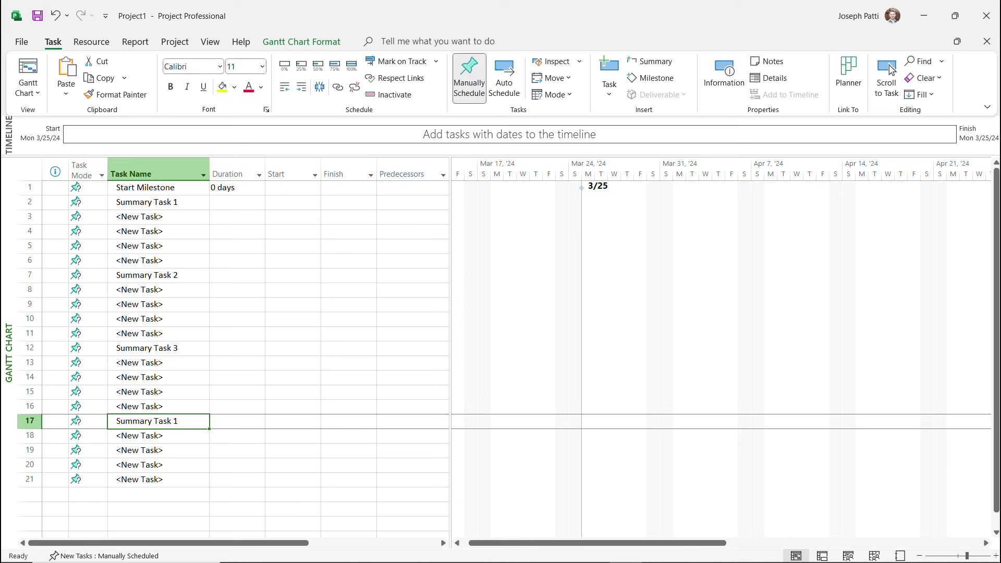
pyautogui.press('F2')
pyautogui.press('BackSpace')
pyautogui.write('4')
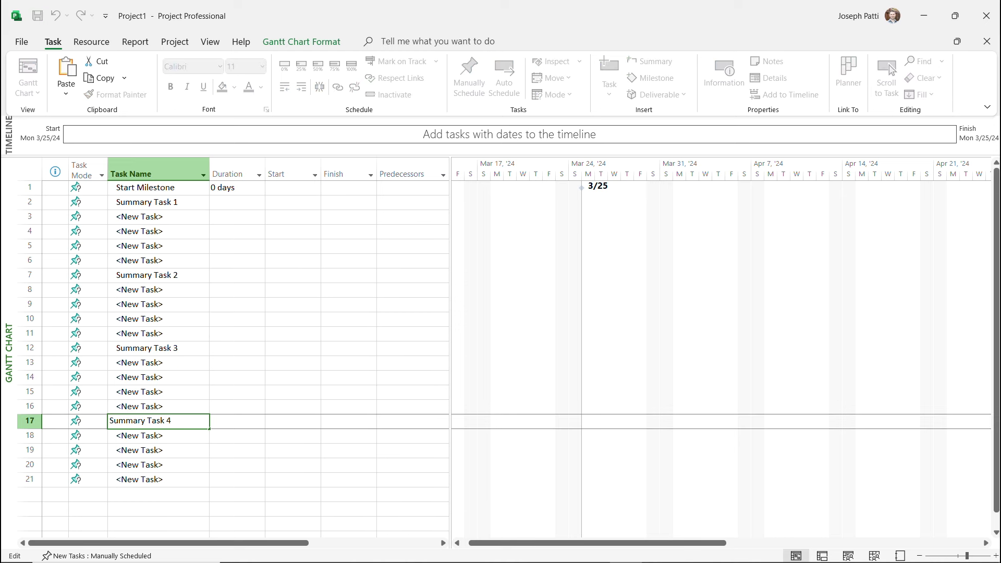
# Name the first two new tasks under Summary Task 1, in rows 3 and 4, Subtask 1 and Subtask 2.
pyautogui.press('Up')
pyautogui.press('Up')
pyautogui.press('Up')
pyautogui.press('Up')
pyautogui.press('Up')
pyautogui.press('Up')
pyautogui.press('Up')
pyautogui.press('Up')
pyautogui.press('Up')
pyautogui.press('Up')
pyautogui.press('Up')
pyautogui.press('Up')
pyautogui.press('Up')
pyautogui.press('Up')
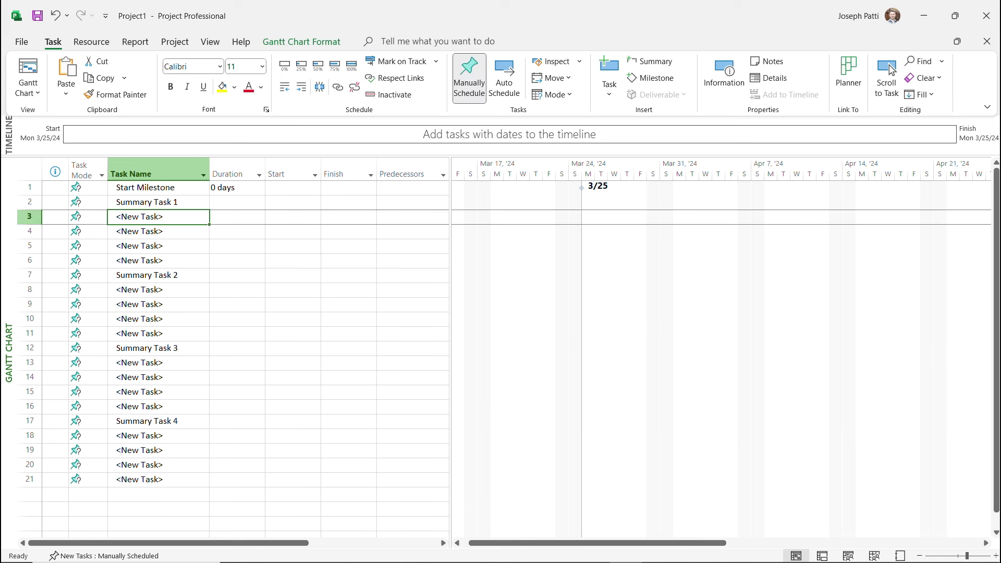
pyautogui.write('Subtask 1')
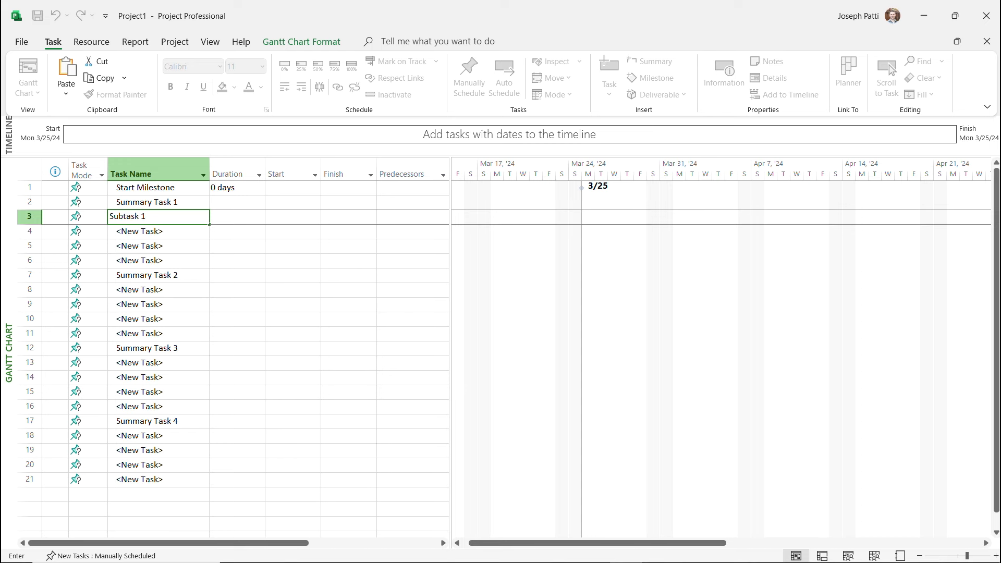
pyautogui.press('Return')
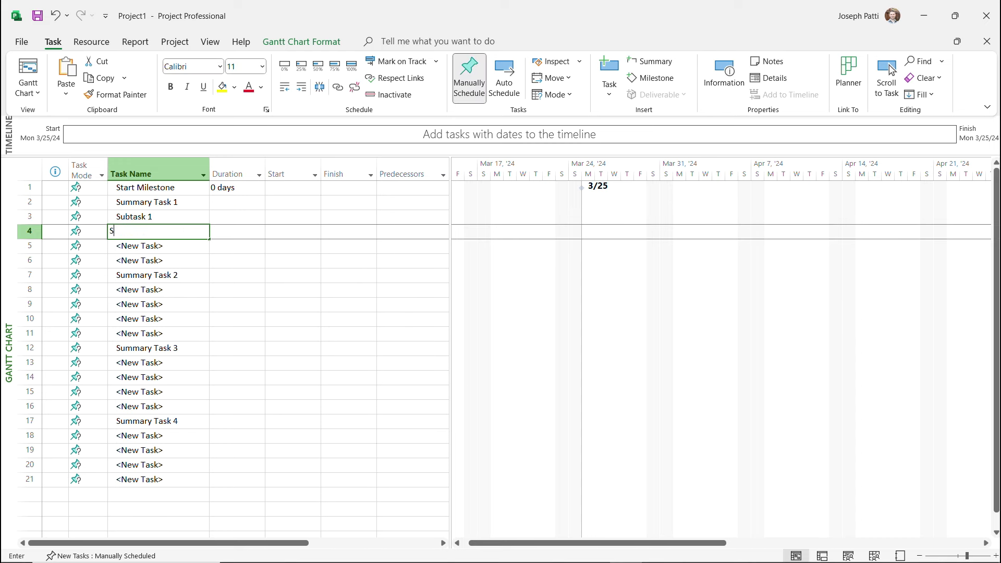
pyautogui.write('Subtas')
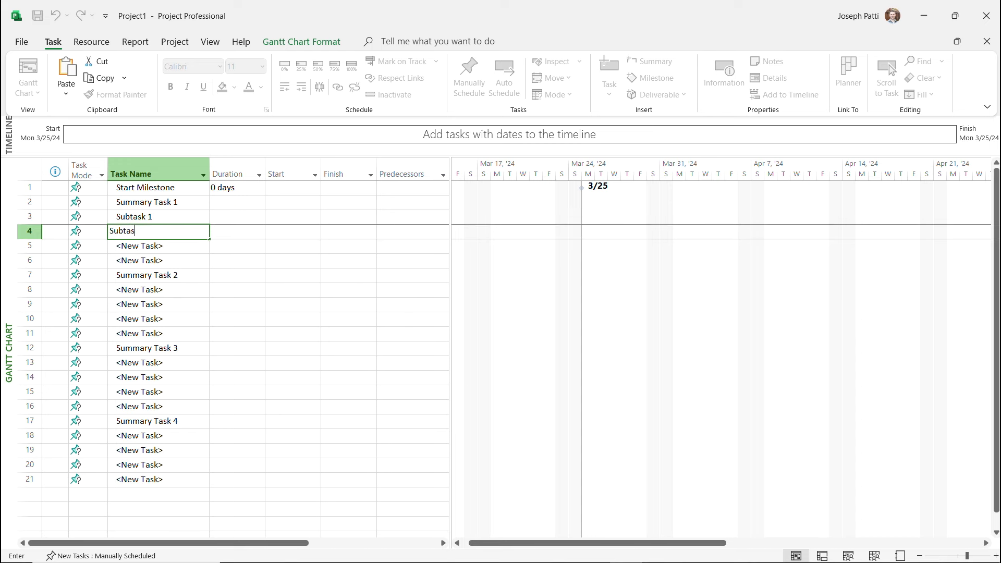
pyautogui.write('k 2')
pyautogui.press('Return')
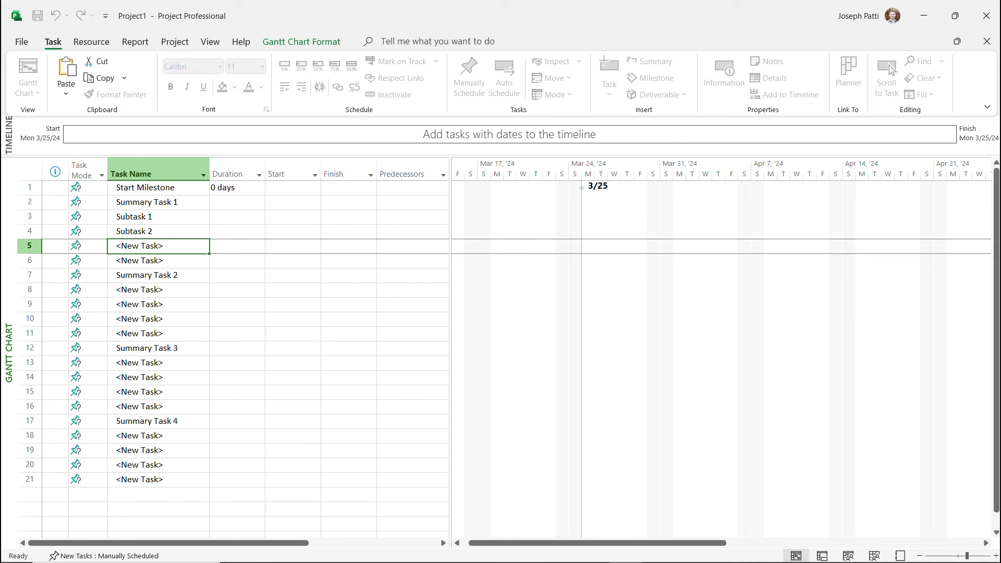
# Name the tasks in rows 5 and 6 Subtask 3 and Subtask 4.
pyautogui.write('Subtask 3')
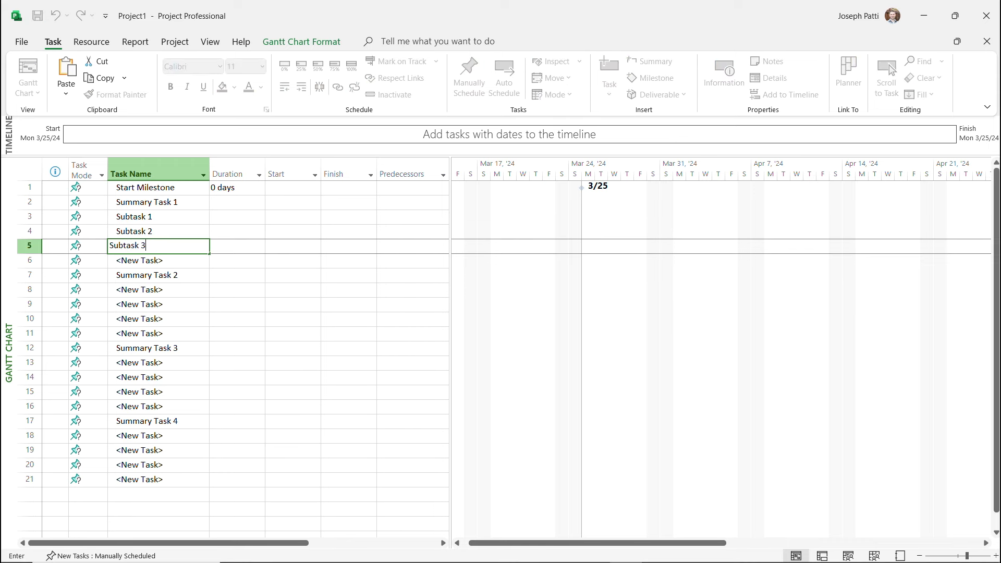
pyautogui.press('Return')
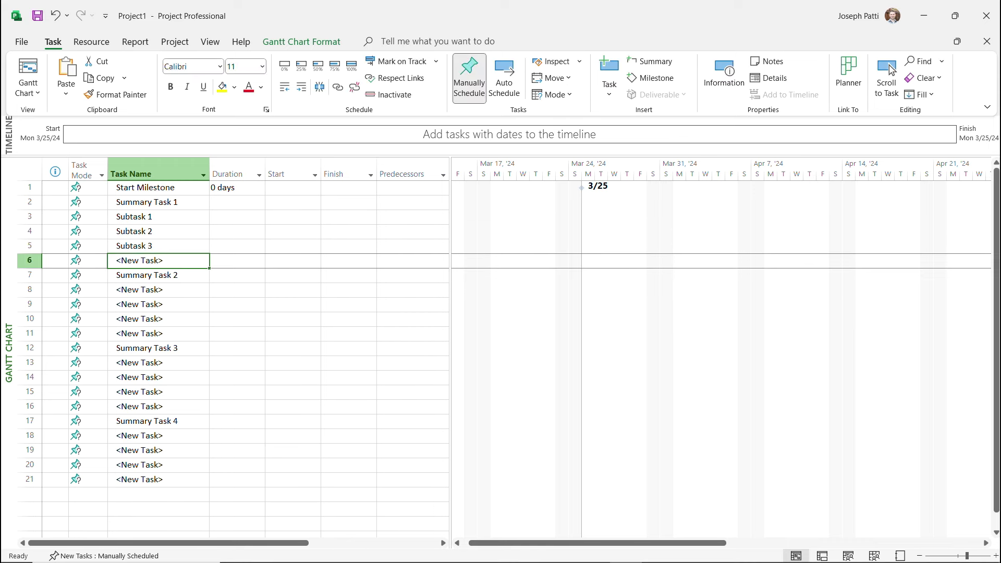
pyautogui.write('Subtask 4')
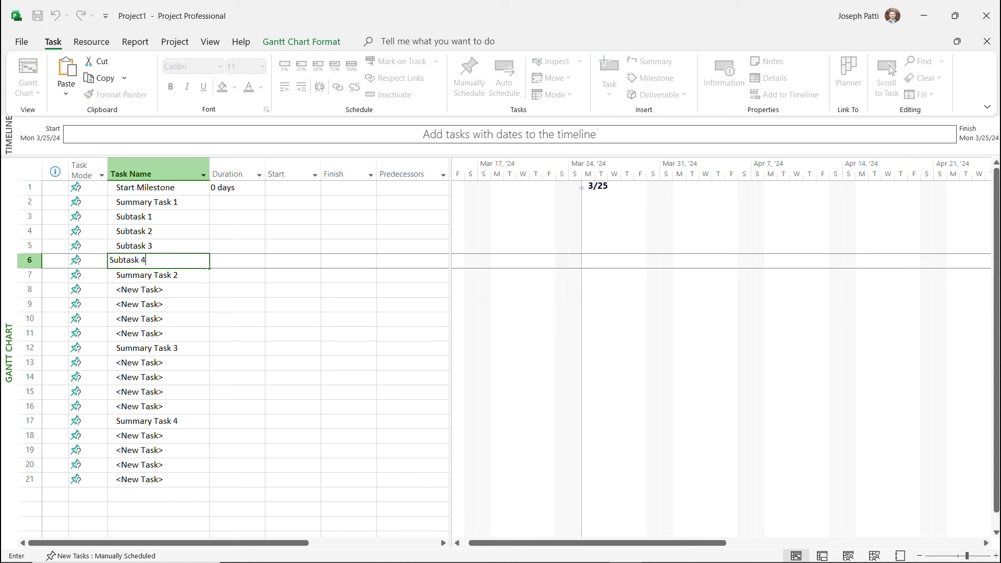
pyautogui.click(292, 348)
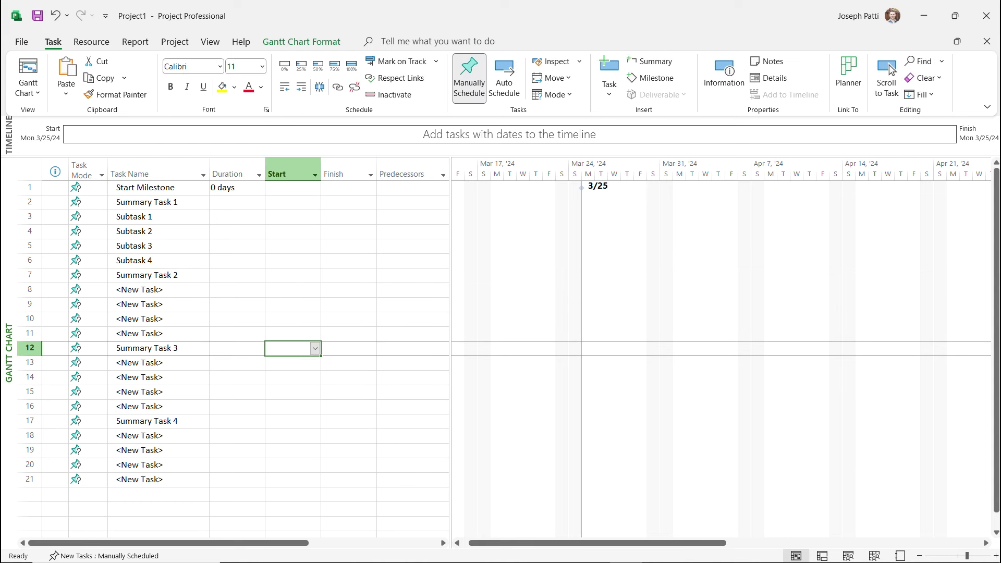
# Copy the four subtask names from rows 3–6 and paste them over the new tasks below Summary Task 2.
pyautogui.moveTo(157, 217); pyautogui.dragTo(156, 260)
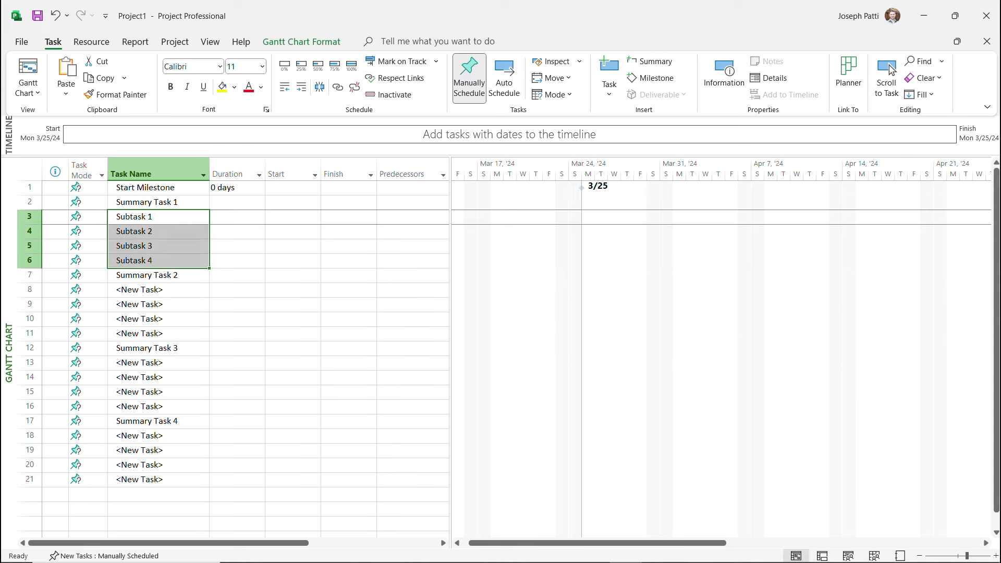
pyautogui.hotkey('ctrl', 'c')
pyautogui.press('Down')
pyautogui.press('Down')
pyautogui.press('Down')
pyautogui.press('Down')
pyautogui.press('Down')
pyautogui.hotkey('ctrl', 'v')
# Paste the four subtask names over the new tasks below Summary Task 3 and Summary Task 4.
pyautogui.press('Down')
pyautogui.press('Down')
pyautogui.press('Down')
pyautogui.press('Down')
pyautogui.press('Down')
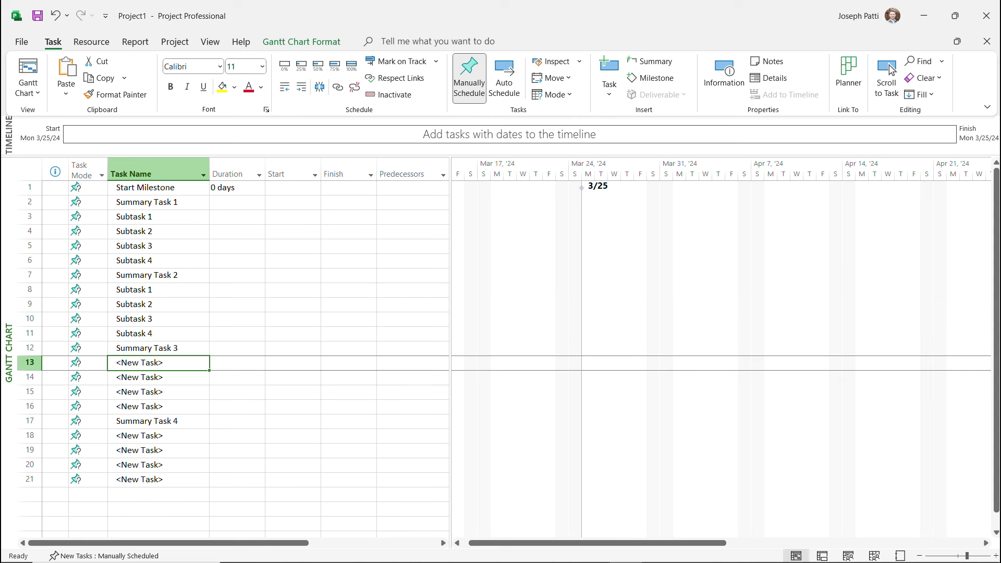
pyautogui.hotkey('ctrl', 'v')
pyautogui.press('Down')
pyautogui.press('Down')
pyautogui.press('Down')
pyautogui.press('Down')
pyautogui.press('Down')
pyautogui.hotkey('ctrl', 'v')
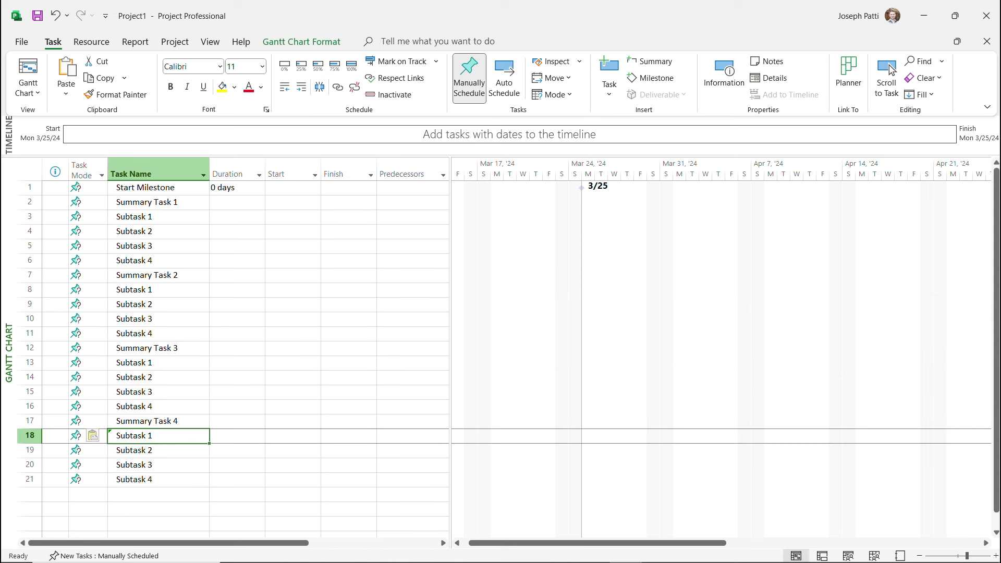
pyautogui.press('Down')
pyautogui.press('Down')
pyautogui.press('Down')
# Indent Subtask 1 through Subtask 4 in rows 3–6 beneath Summary Task 1.
pyautogui.moveTo(158, 217); pyautogui.dragTo(159, 261)
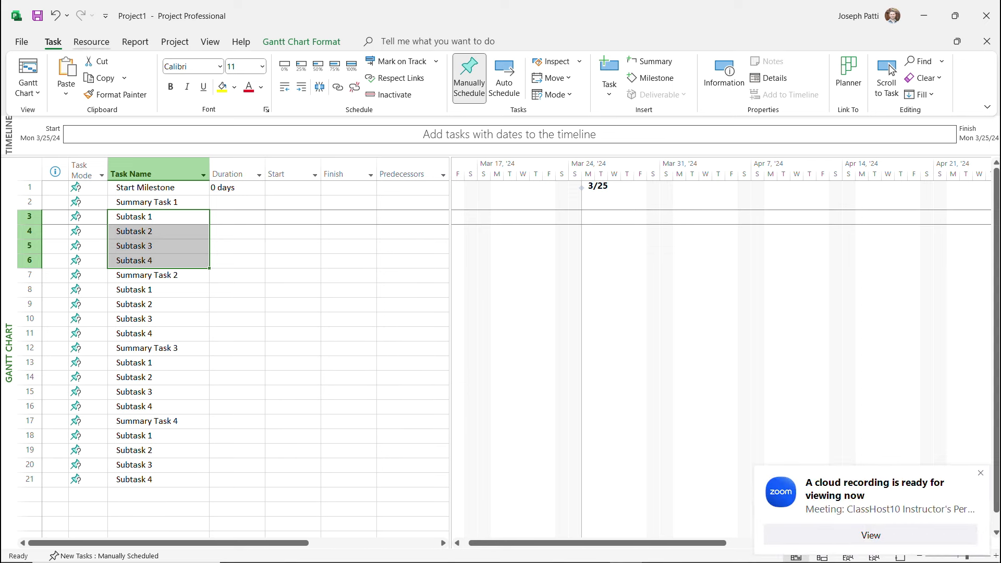
pyautogui.click(135, 41)
pyautogui.click(174, 42)
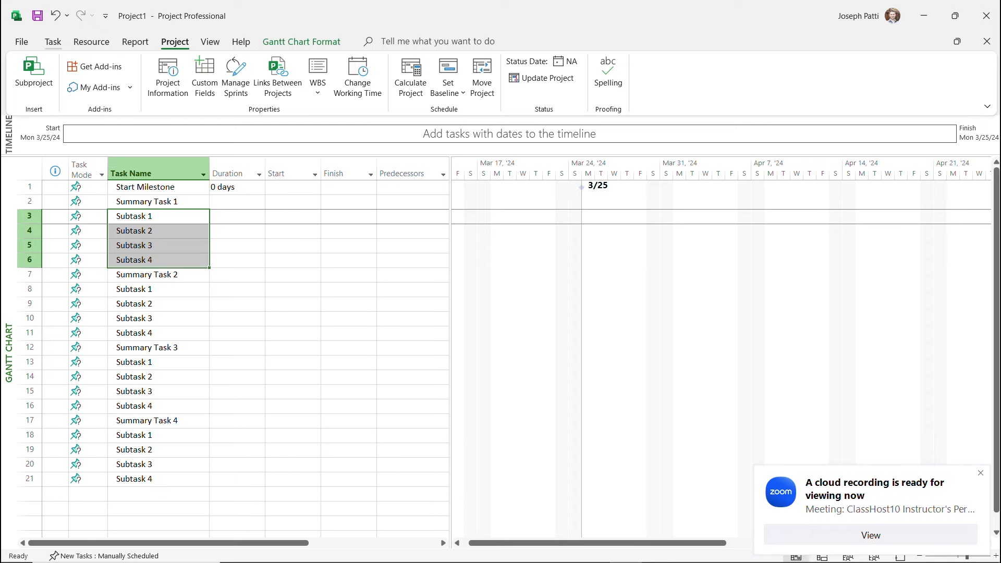
pyautogui.click(53, 42)
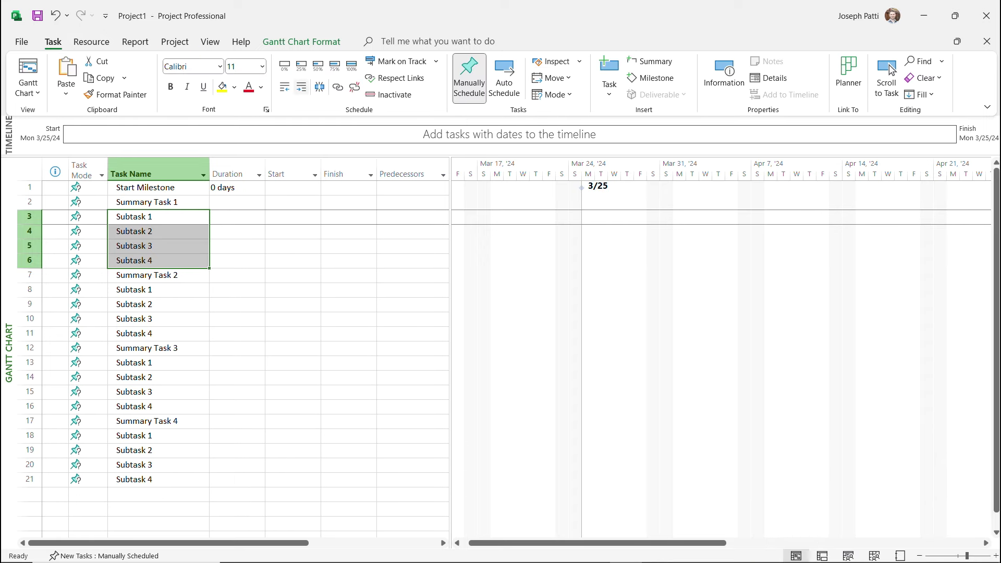
pyautogui.hotkey('alt', 'shift', 'Right')
# Indent the subtasks in rows 8–11, 13–16 and 18–21 beneath Summary Tasks 2, 3 and 4.
pyautogui.moveTo(156, 290); pyautogui.dragTo(156, 334)
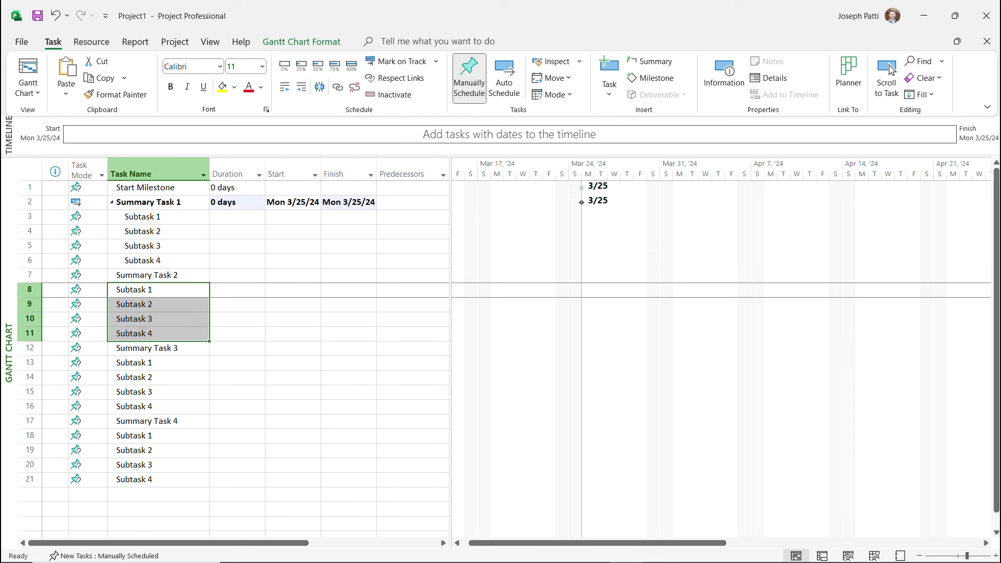
pyautogui.hotkey('alt', 'shift', 'Right')
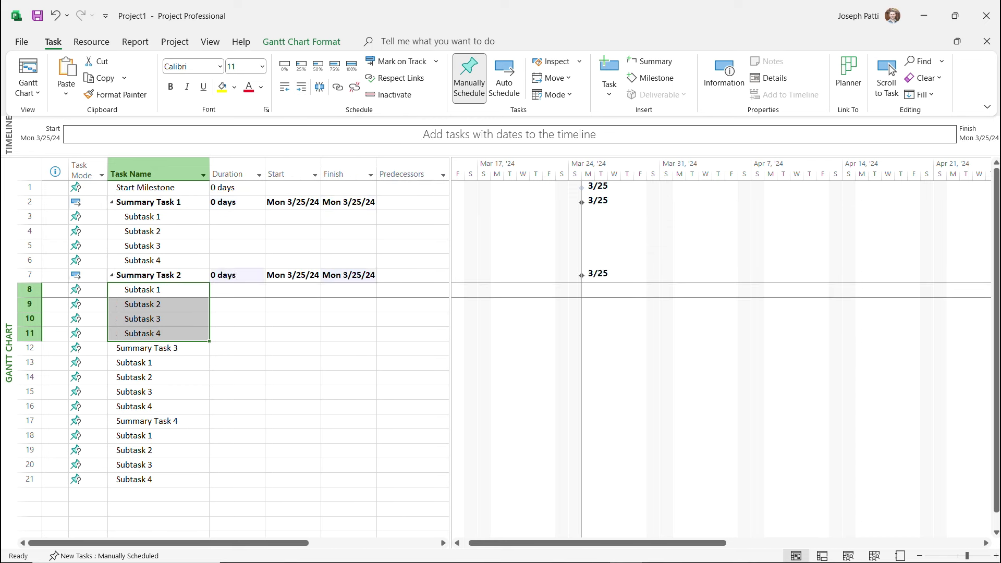
pyautogui.moveTo(157, 362); pyautogui.dragTo(156, 479)
pyautogui.click(302, 87)
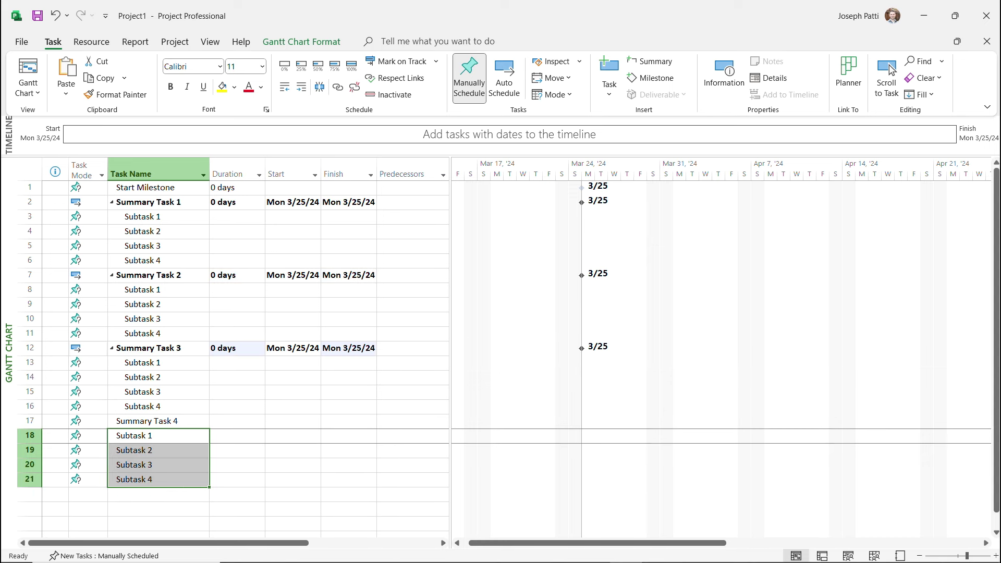
pyautogui.hotkey('alt', 'shift', 'Right')
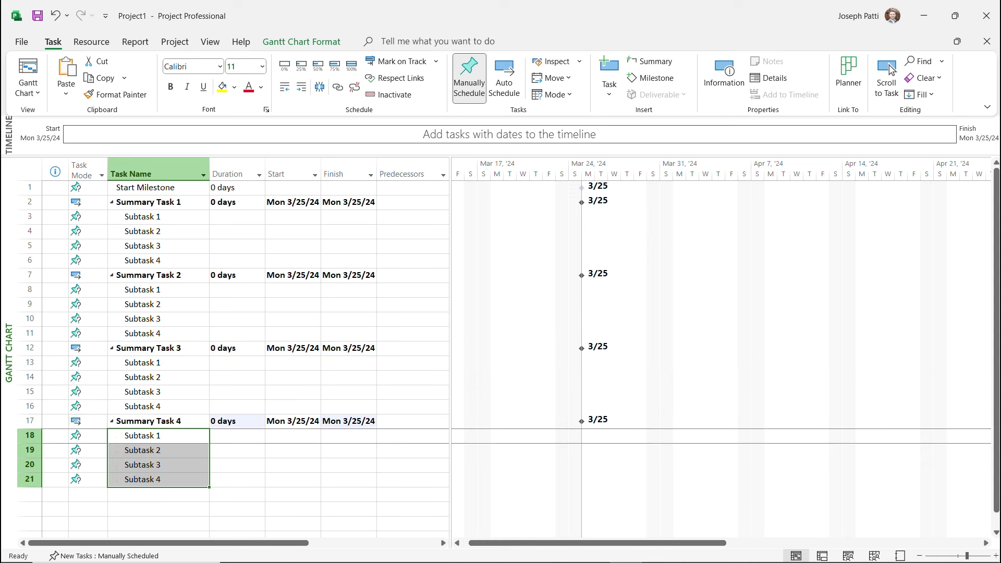
# Add a task named End Milestone with a duration of 0 days in the blank row below the last subtask.
pyautogui.click(159, 494)
pyautogui.write('End')
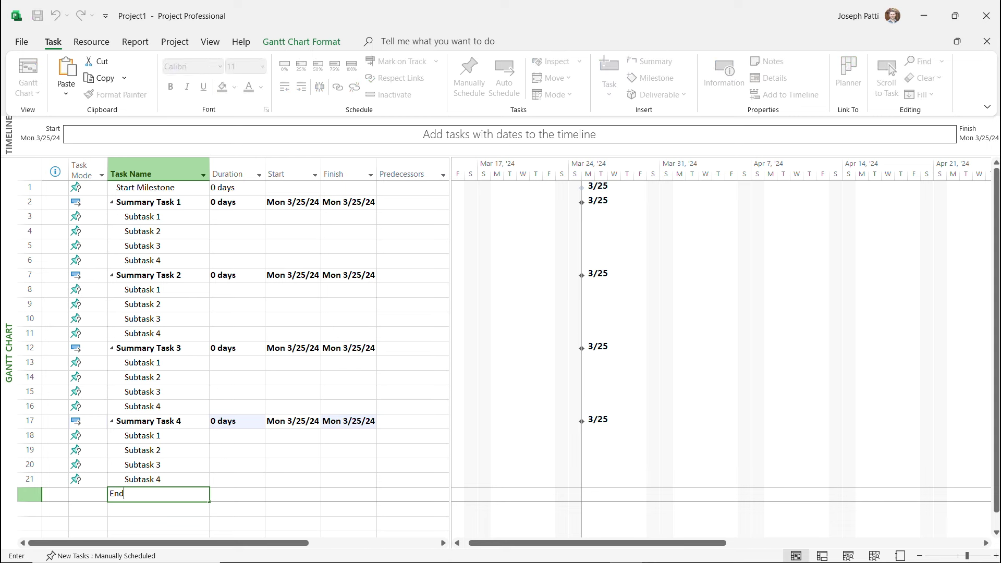
pyautogui.write(' Milstone')
pyautogui.press('BackSpace')
pyautogui.press('BackSpace')
pyautogui.press('BackSpace')
pyautogui.press('BackSpace')
pyautogui.write('estone')
pyautogui.press('Tab')
pyautogui.write('0')
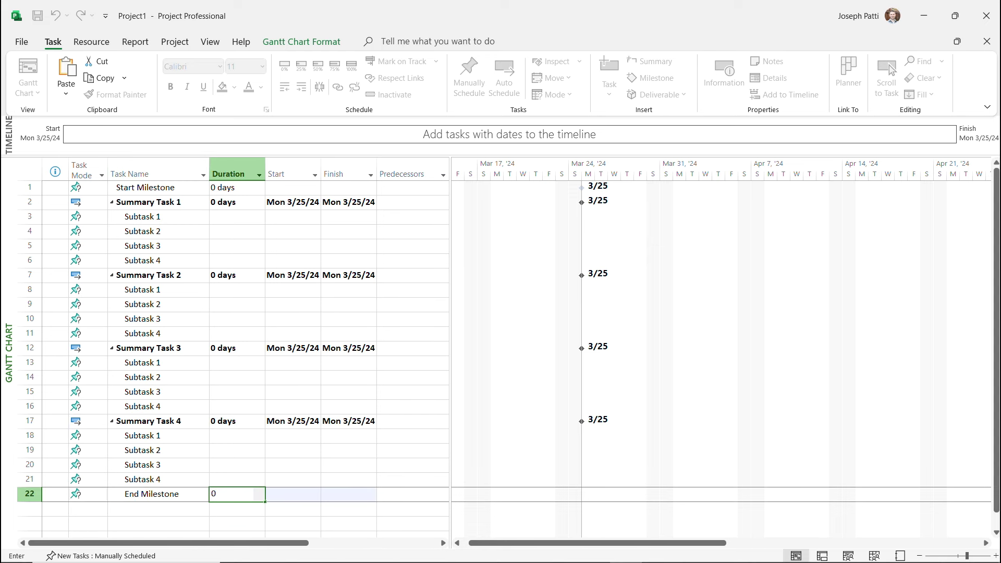
# Set the durations of Subtask 1 through Subtask 4 under Summary Task 1 to 5, 10, 15 and 20 days.
pyautogui.click(235, 260)
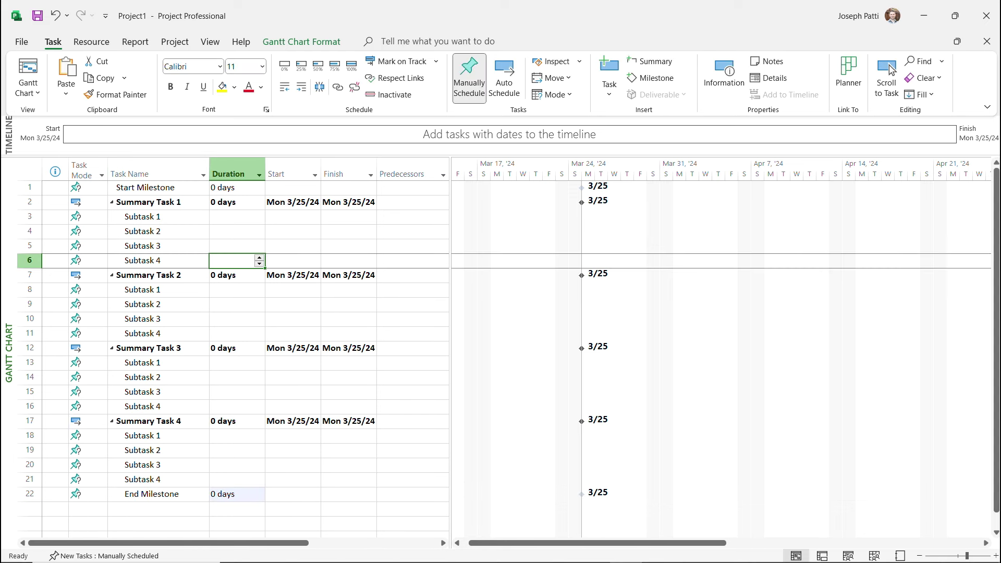
pyautogui.press('Up')
pyautogui.press('Up')
pyautogui.press('Up')
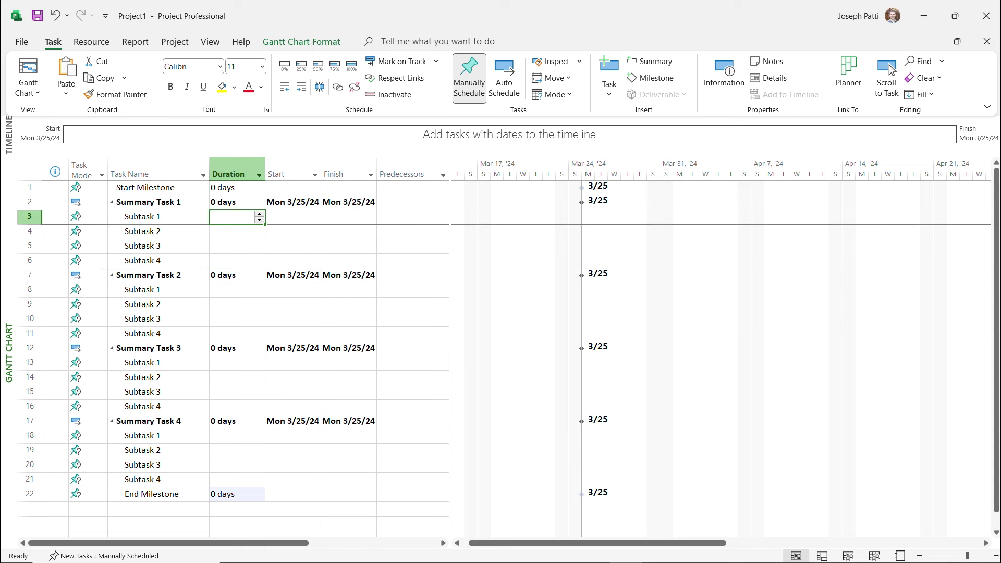
pyautogui.write('5')
pyautogui.press('Return')
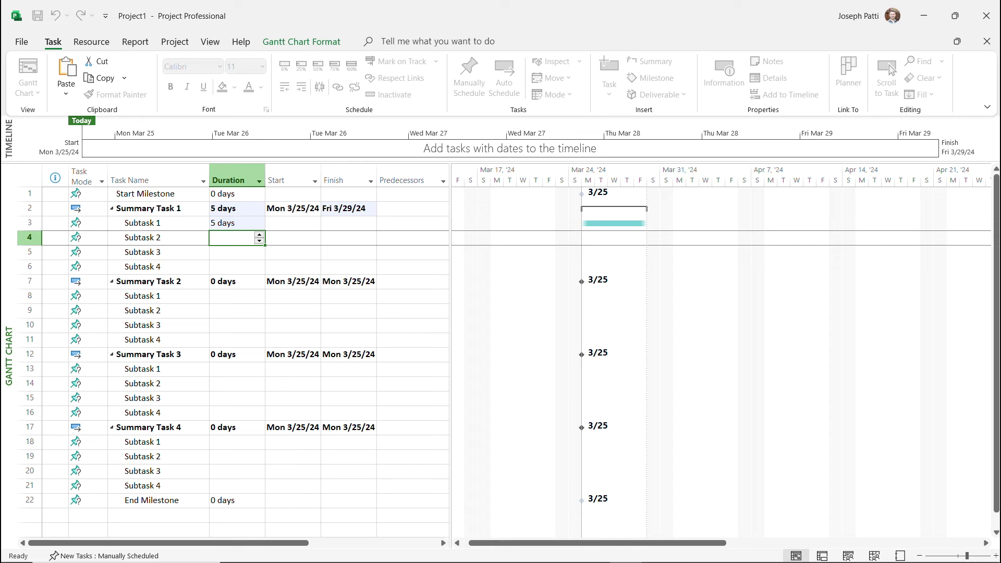
pyautogui.write('10')
pyautogui.press('Return')
pyautogui.write('15')
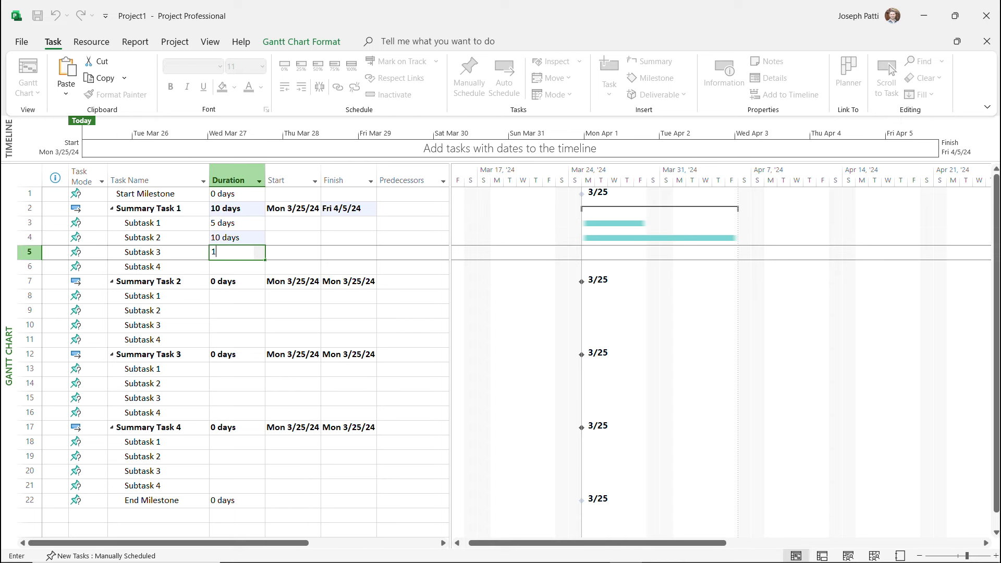
pyautogui.press('Return')
pyautogui.write('20')
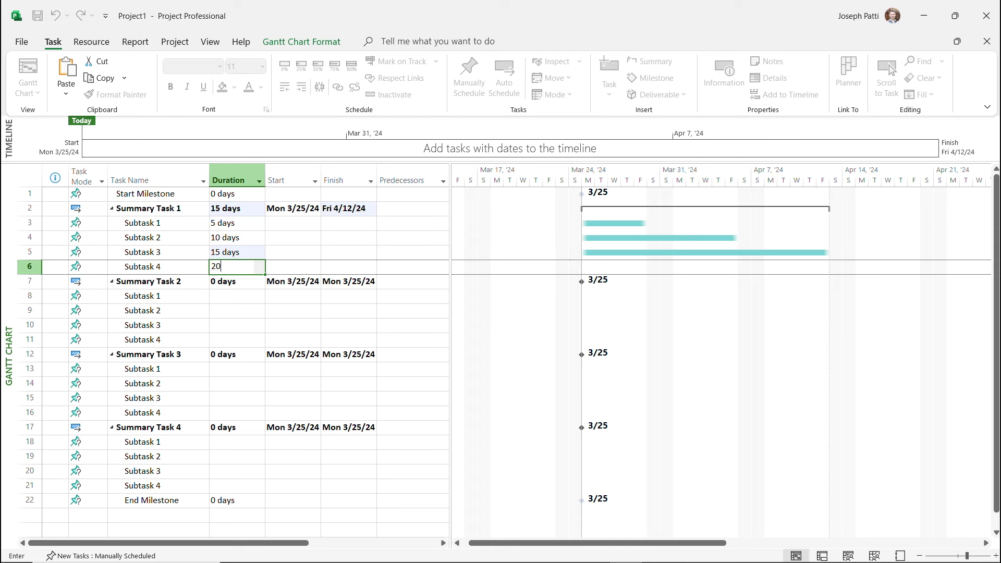
pyautogui.click(232, 223)
pyautogui.click(289, 238)
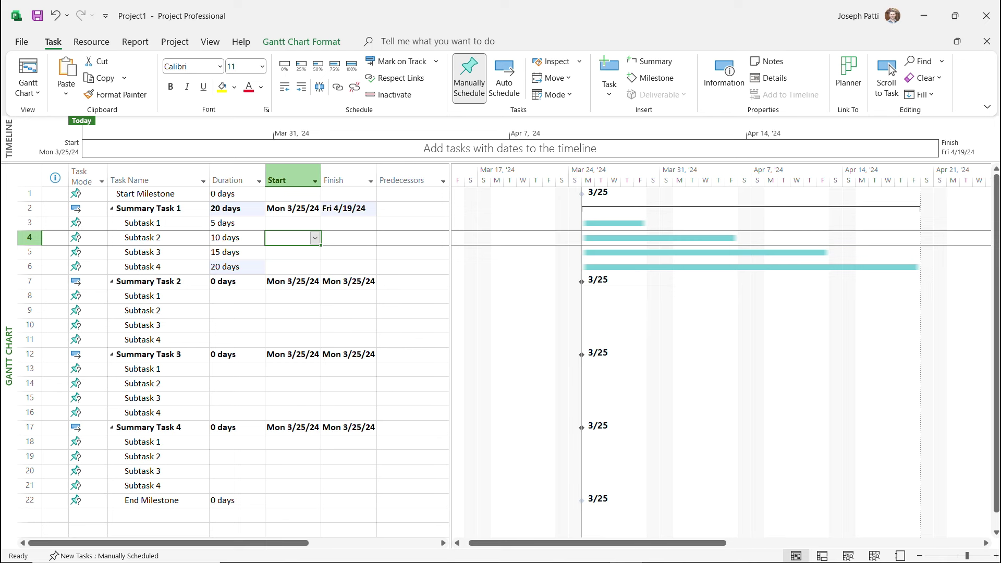
# Copy the four subtask durations from Summary Task 1 and paste them onto the subtasks of Summary Tasks 2, 3 and 4.
pyautogui.moveTo(234, 223); pyautogui.dragTo(235, 267)
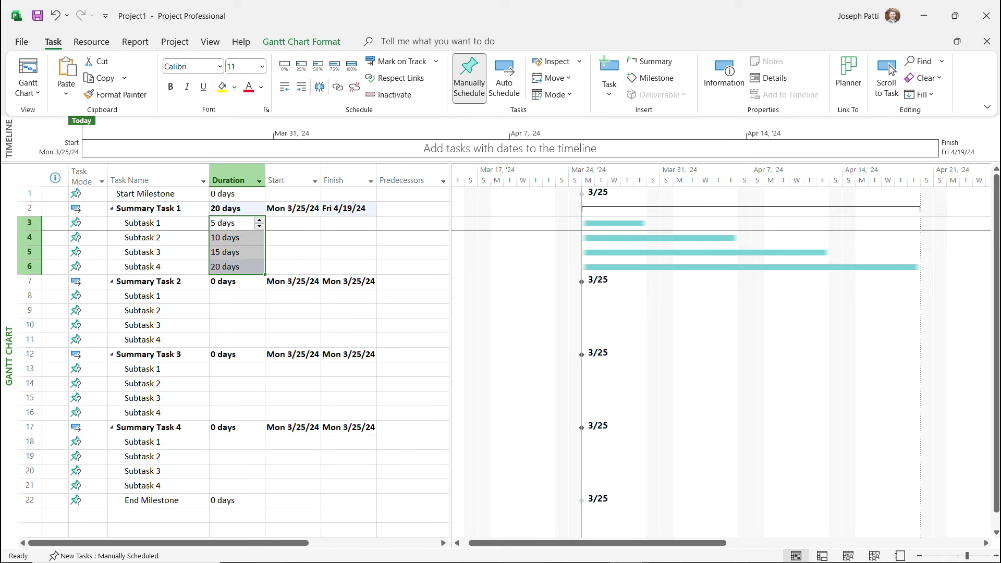
pyautogui.click(232, 296)
pyautogui.hotkey('ctrl', 'v')
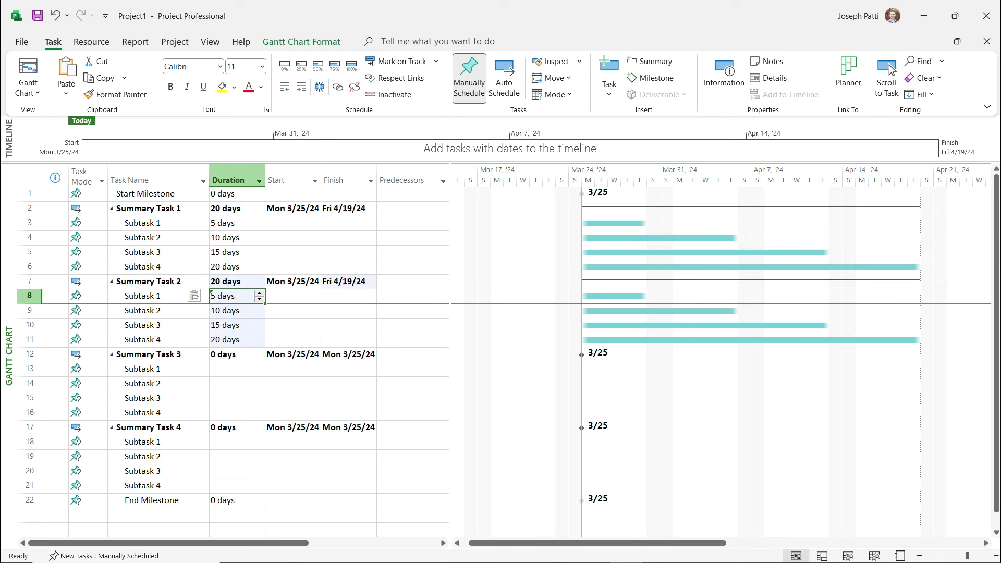
pyautogui.click(233, 369)
pyautogui.hotkey('ctrl', 'v')
pyautogui.press('Down')
pyautogui.press('Down')
pyautogui.press('Down')
pyautogui.press('Down')
pyautogui.press('Down')
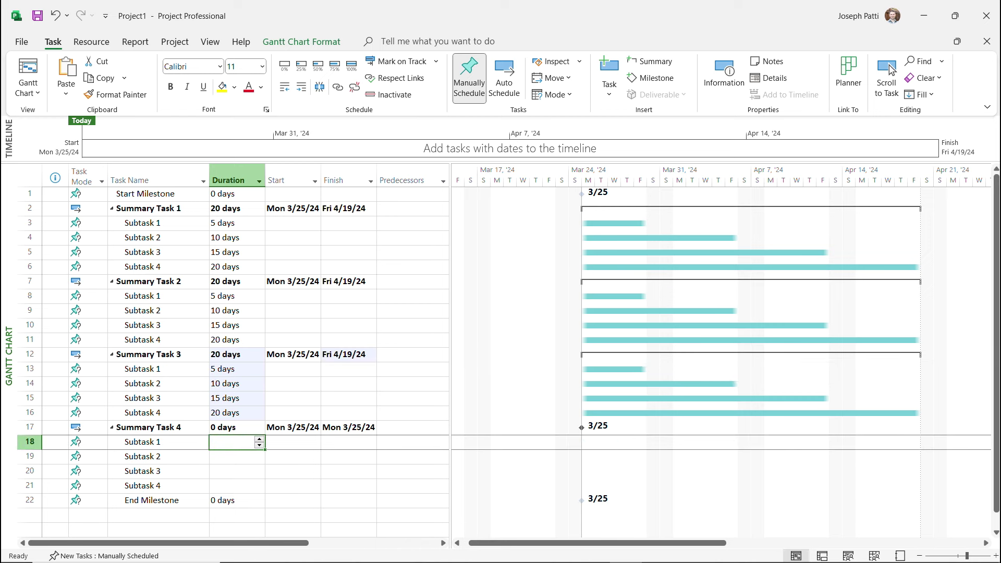
pyautogui.hotkey('ctrl', 'v')
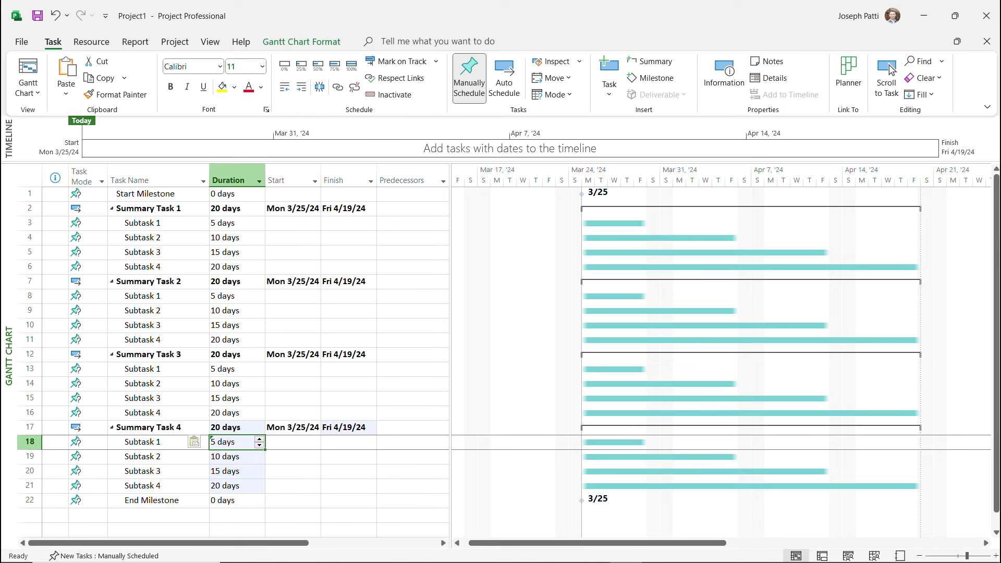
# Switch all tasks from Start Milestone through End Milestone to Auto Schedule.
pyautogui.hotkey('ctrl', 'Home')
pyautogui.hotkey('shift', 'Down')
pyautogui.hotkey('shift', 'Down')
pyautogui.hotkey('shift', 'Down')
pyautogui.hotkey('shift', 'Down')
pyautogui.hotkey('shift', 'Down')
pyautogui.hotkey('shift', 'Down')
pyautogui.hotkey('shift', 'Down')
pyautogui.hotkey('shift', 'Down')
pyautogui.hotkey('shift', 'Down')
pyautogui.hotkey('shift', 'Down')
pyautogui.hotkey('shift', 'Down')
pyautogui.hotkey('shift', 'Down')
pyautogui.hotkey('shift', 'Down')
pyautogui.hotkey('shift', 'Down')
pyautogui.hotkey('shift', 'Down')
pyautogui.hotkey('shift', 'Down')
pyautogui.hotkey('shift', 'Down')
pyautogui.hotkey('shift', 'Down')
pyautogui.hotkey('shift', 'Down')
pyautogui.hotkey('shift', 'Down')
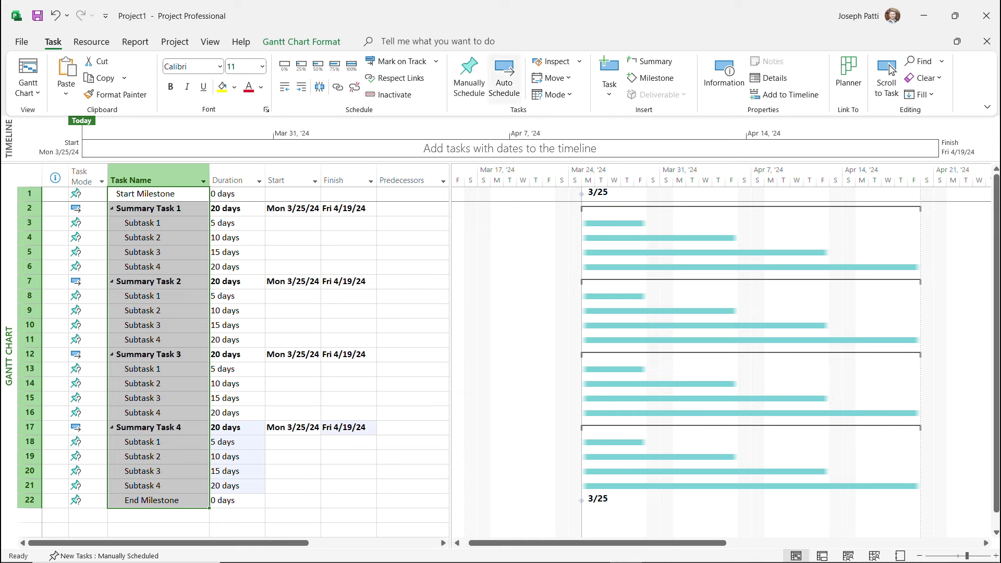
pyautogui.click(504, 78)
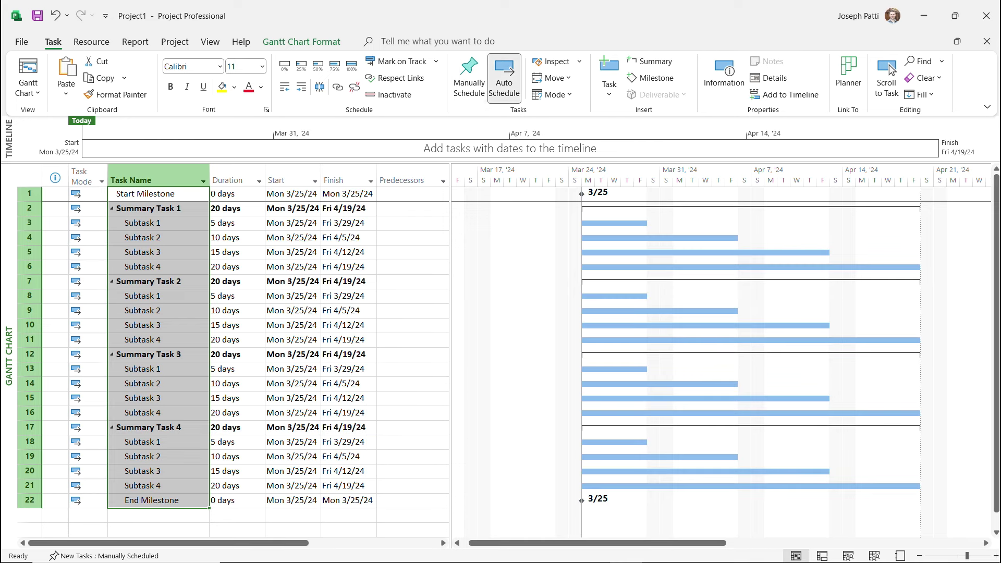
pyautogui.click(236, 253)
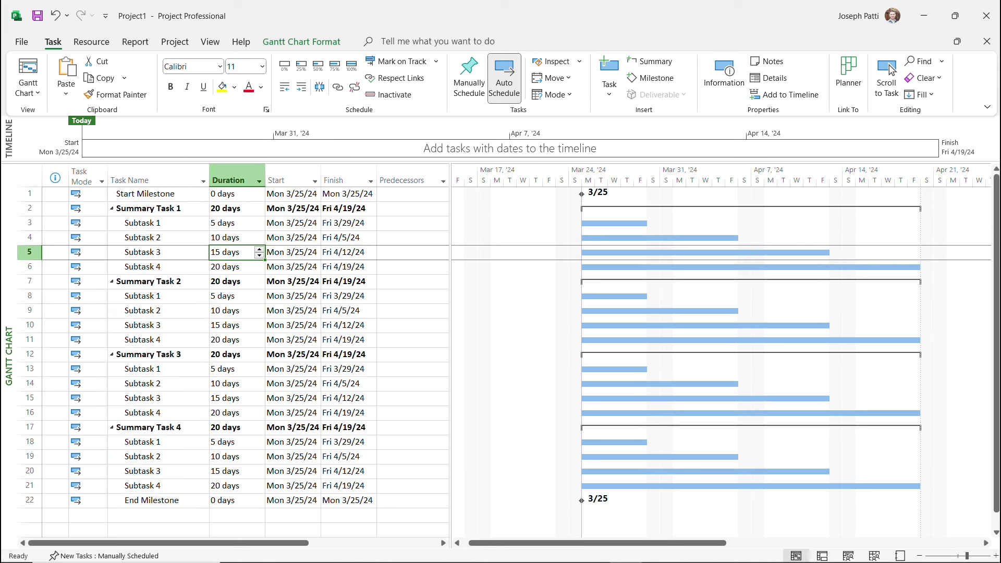
# Link Subtask 1 through Subtask 4 in sequence within each of Summary Tasks 1, 2, 3 and 4.
pyautogui.moveTo(142, 223); pyautogui.dragTo(142, 267)
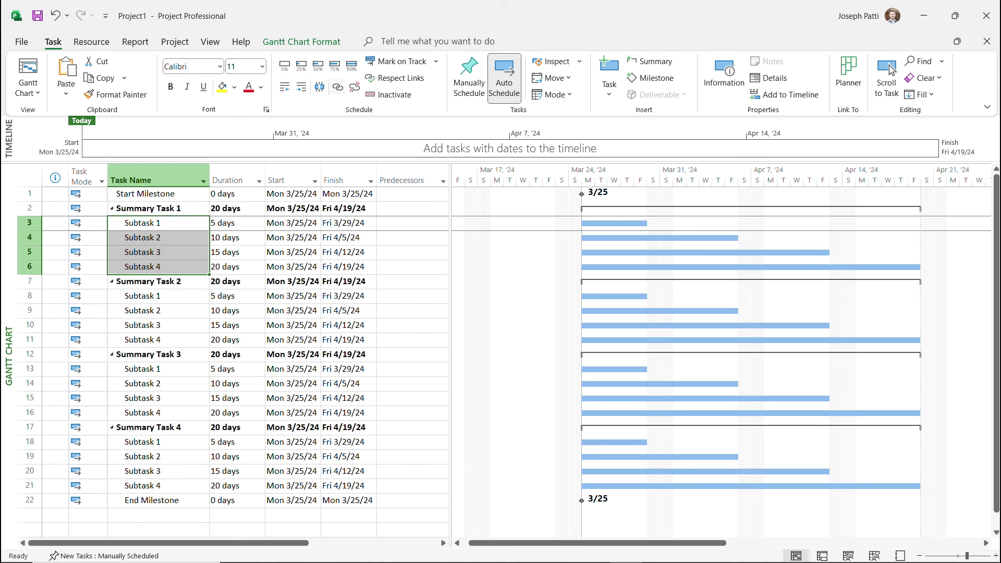
pyautogui.hotkey('ctrl', 'F2')
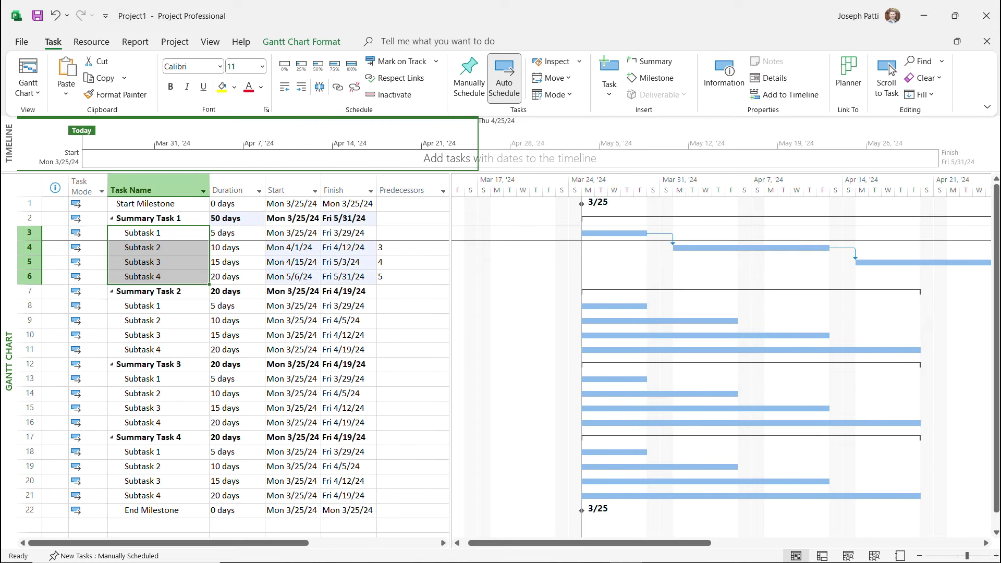
pyautogui.moveTo(156, 306); pyautogui.dragTo(157, 422)
pyautogui.click(337, 87)
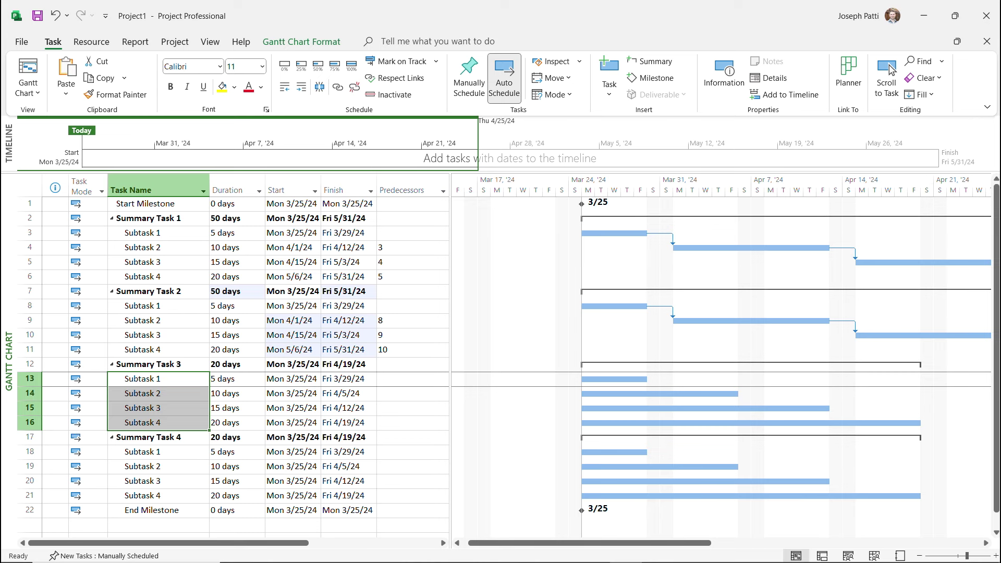
pyautogui.hotkey('ctrl', 'F2')
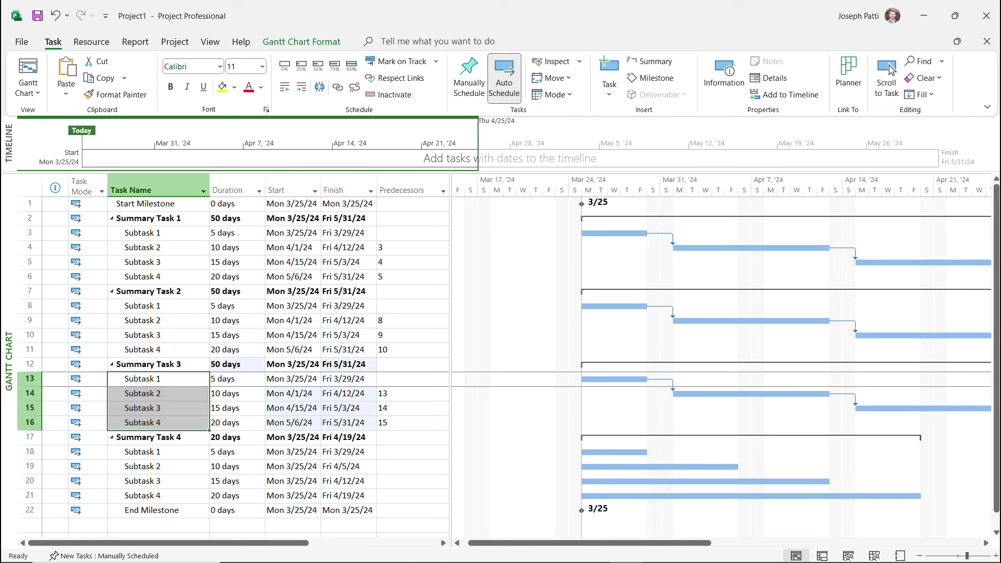
pyautogui.moveTo(156, 451); pyautogui.dragTo(156, 495)
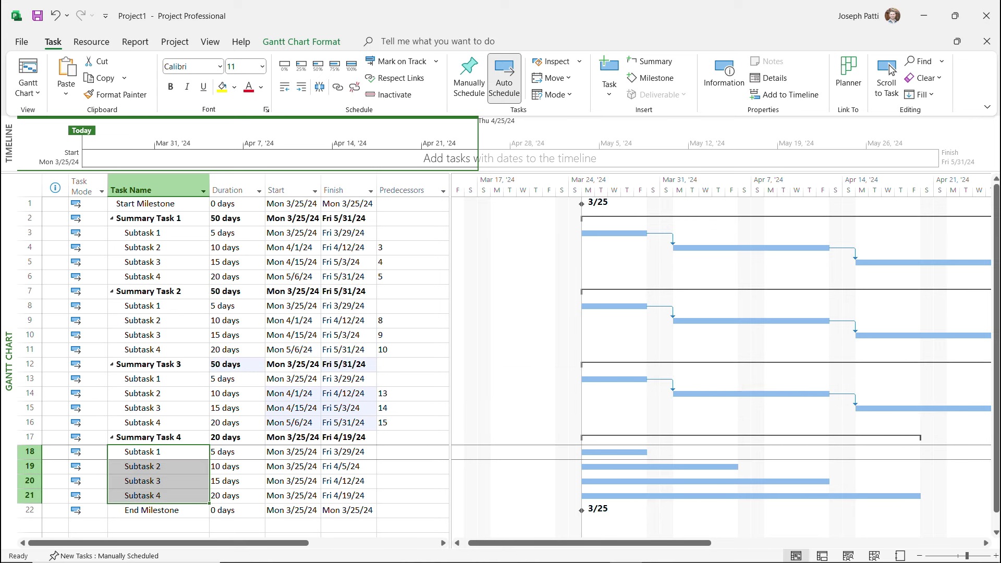
pyautogui.hotkey('ctrl', 'F2')
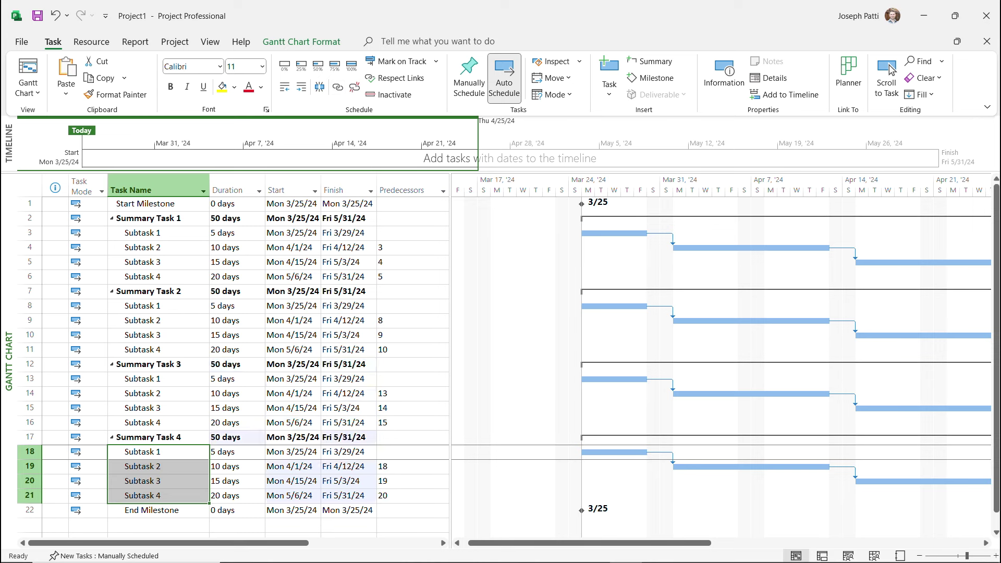
# Link Summary Tasks 1 through 4 and End Milestone together in sequence.
pyautogui.click(156, 218)
pyautogui.keyDown('ctrl'); pyautogui.click(156, 291); pyautogui.keyUp('ctrl')
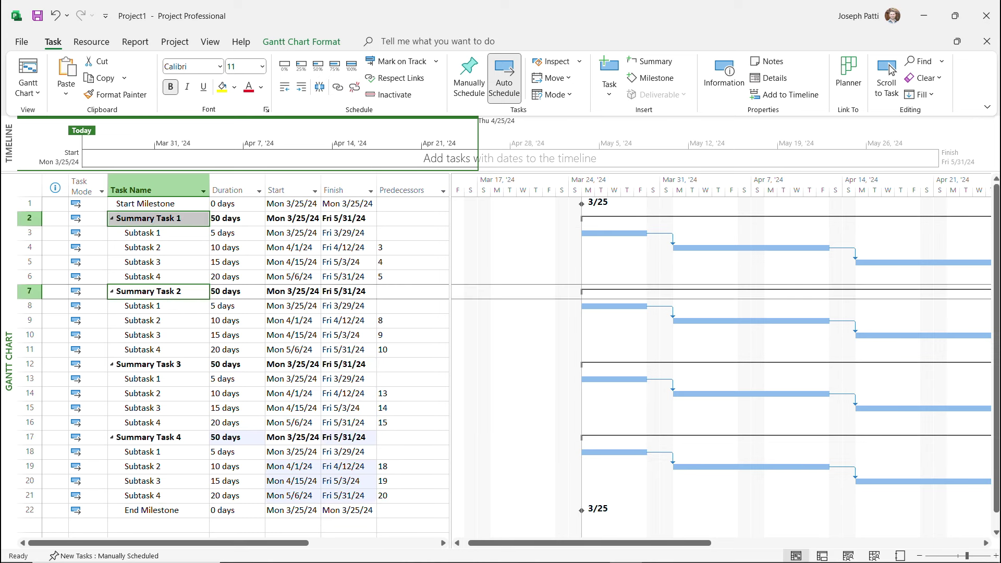
pyautogui.keyDown('ctrl'); pyautogui.click(156, 364); pyautogui.keyUp('ctrl')
pyautogui.keyDown('ctrl'); pyautogui.click(156, 437); pyautogui.keyUp('ctrl')
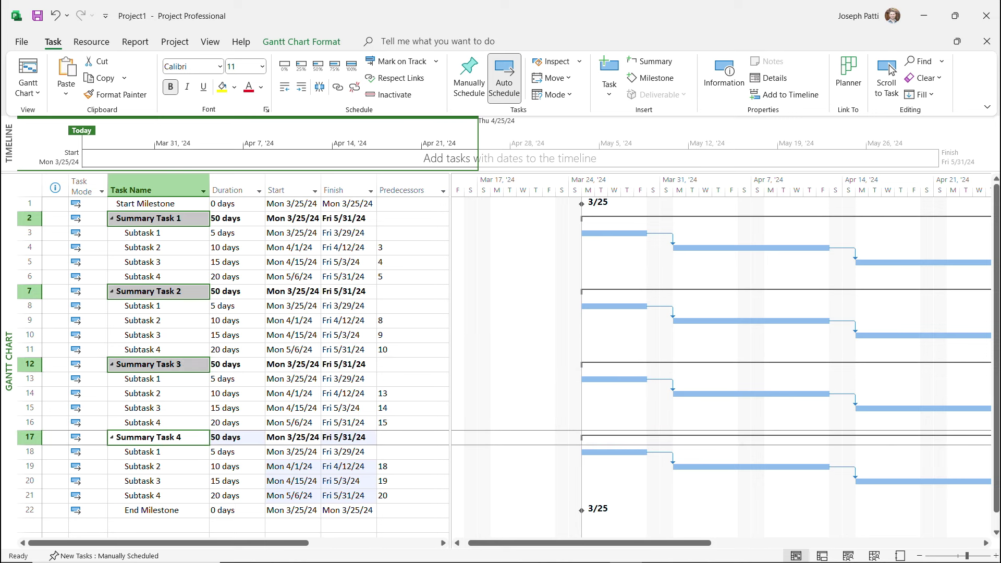
pyautogui.keyDown('ctrl'); pyautogui.click(156, 510); pyautogui.keyUp('ctrl')
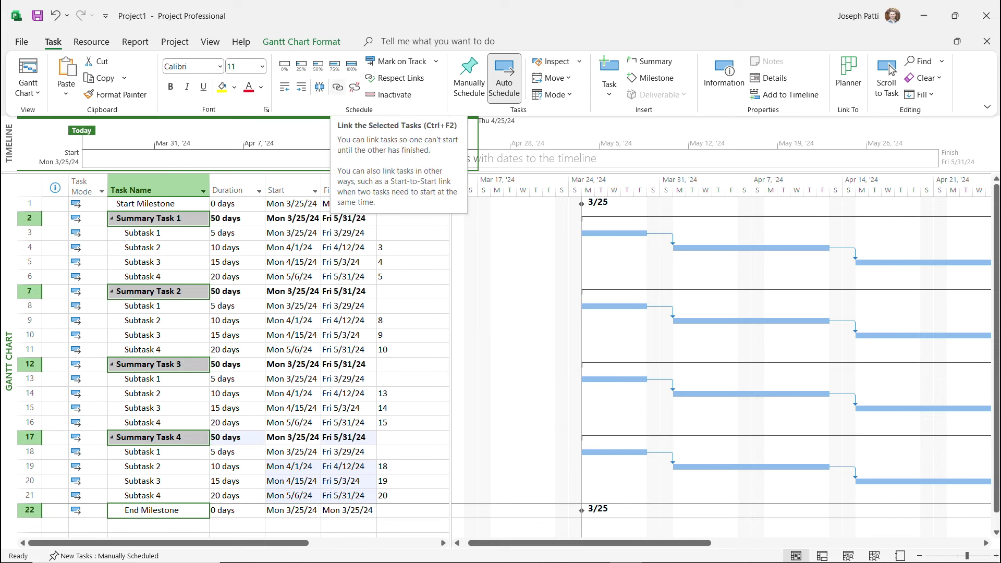
pyautogui.click(338, 87)
pyautogui.click(887, 70)
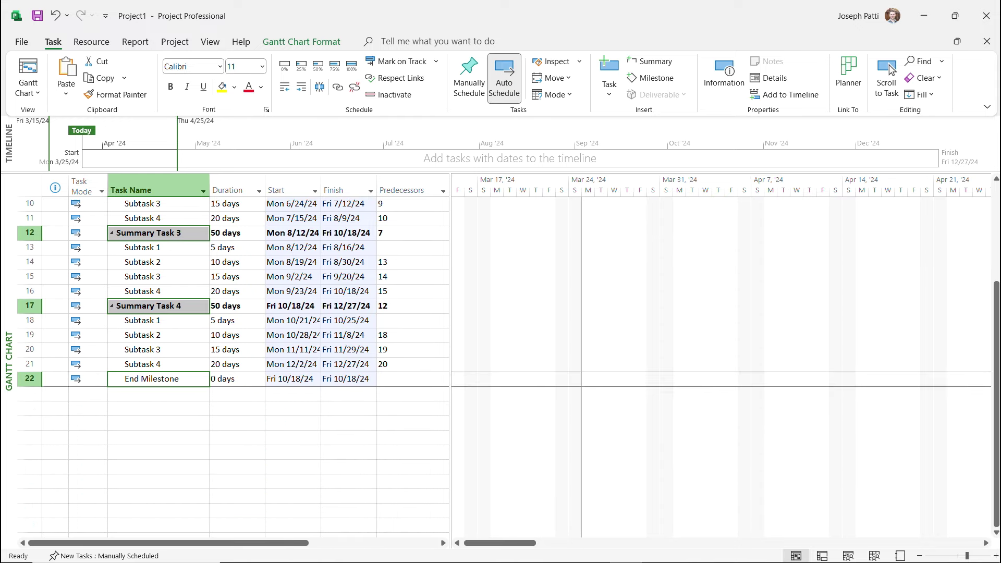
pyautogui.click(237, 380)
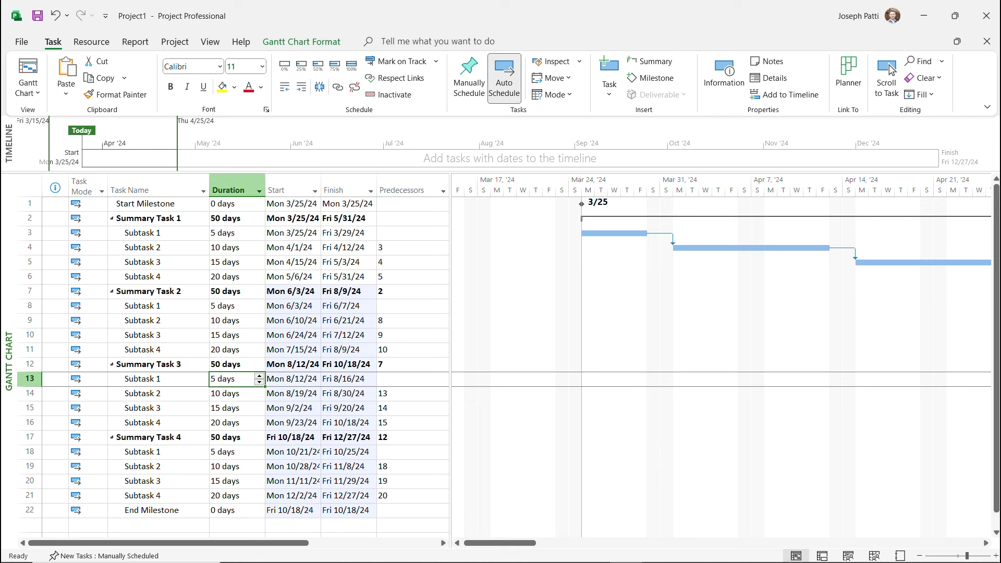
# Save the file as a Project Template named Company Project Template in Custom Office Templates, keeping all data types.
pyautogui.click(21, 42)
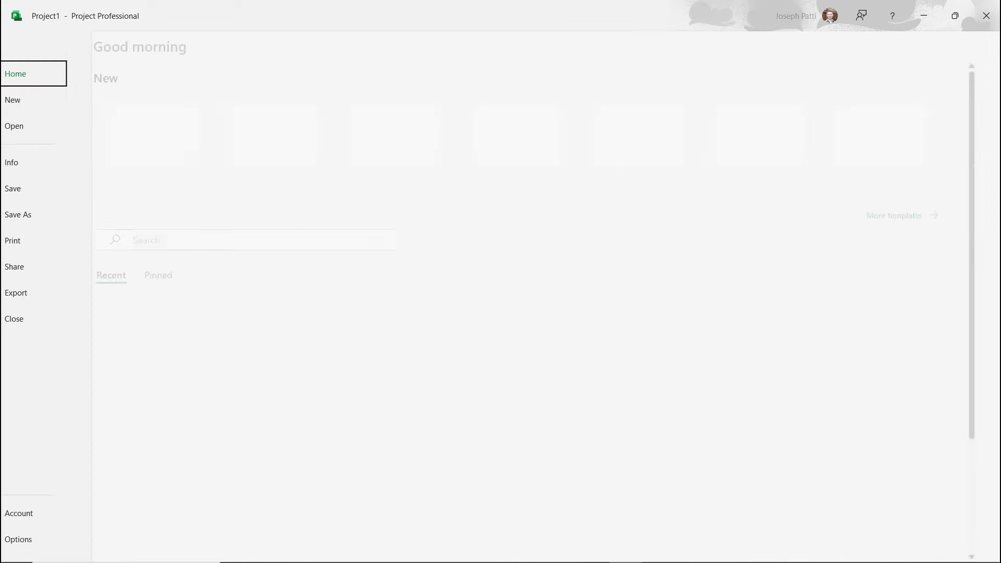
pyautogui.click(43, 214)
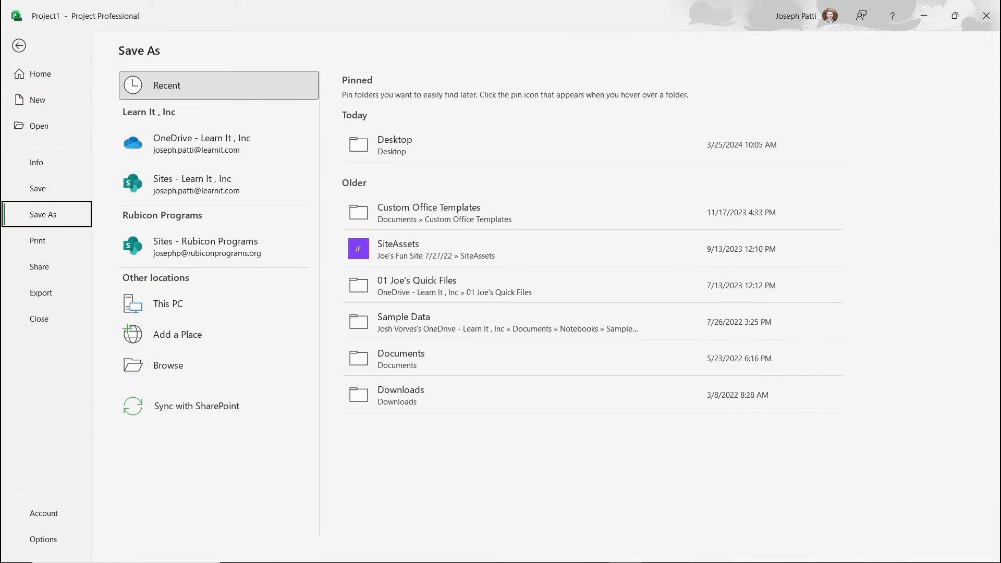
pyautogui.click(168, 365)
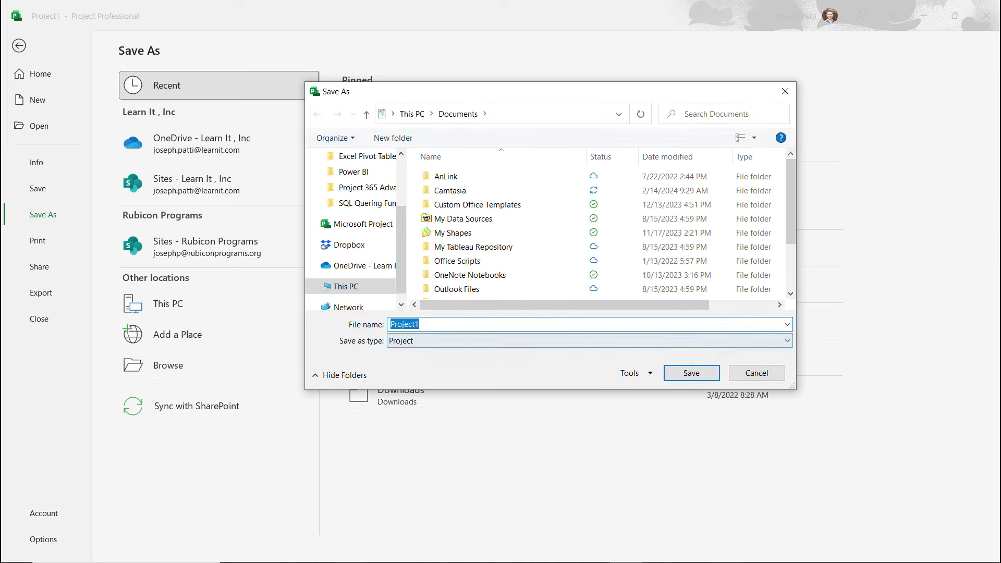
pyautogui.click(589, 340)
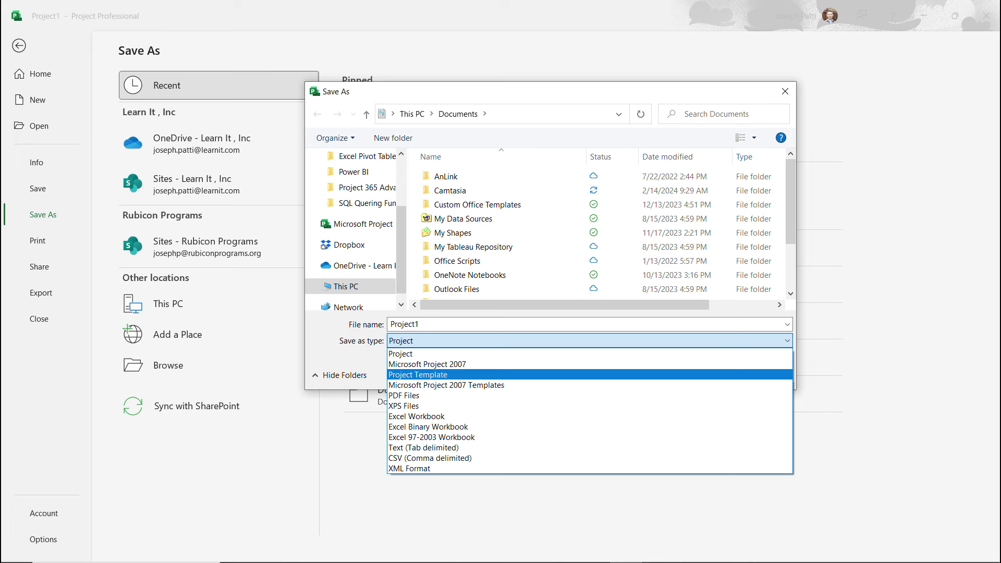
pyautogui.click(418, 375)
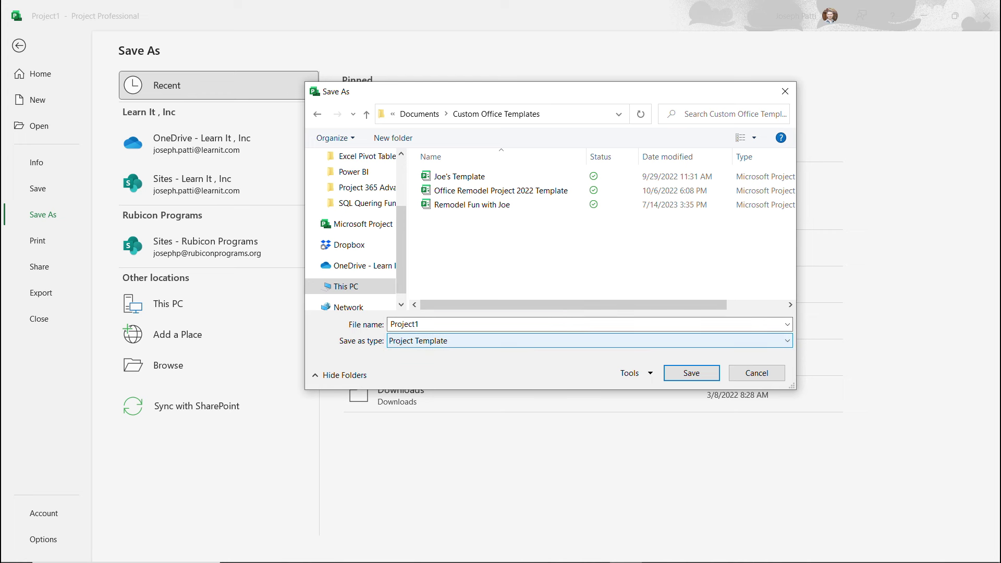
pyautogui.click(418, 324)
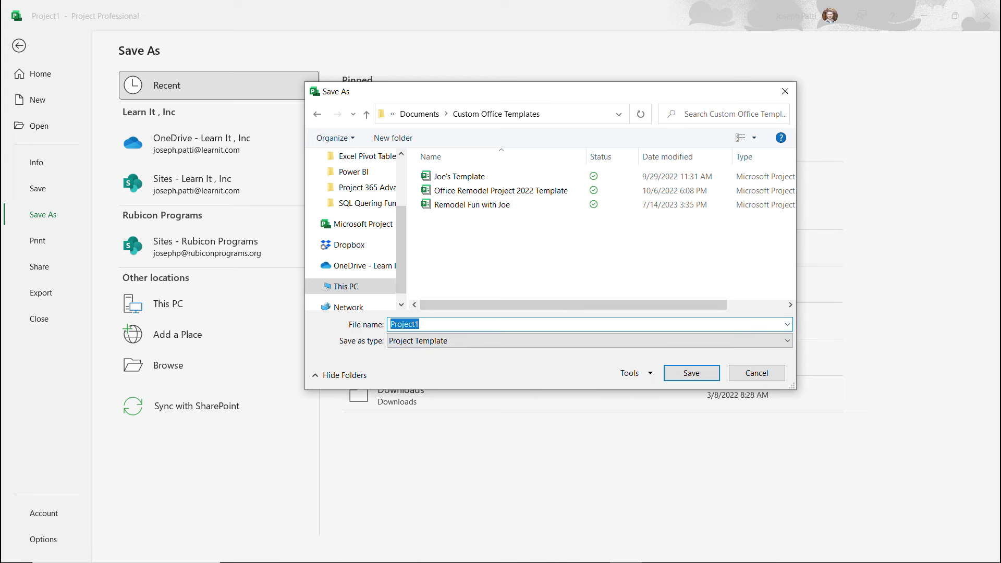
pyautogui.write('Company Project Template')
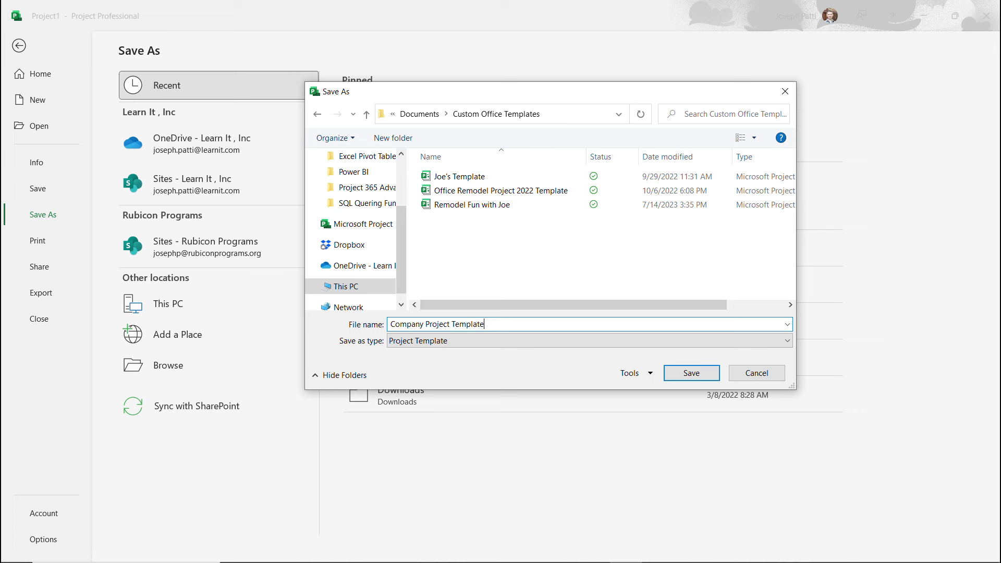
pyautogui.press('Return')
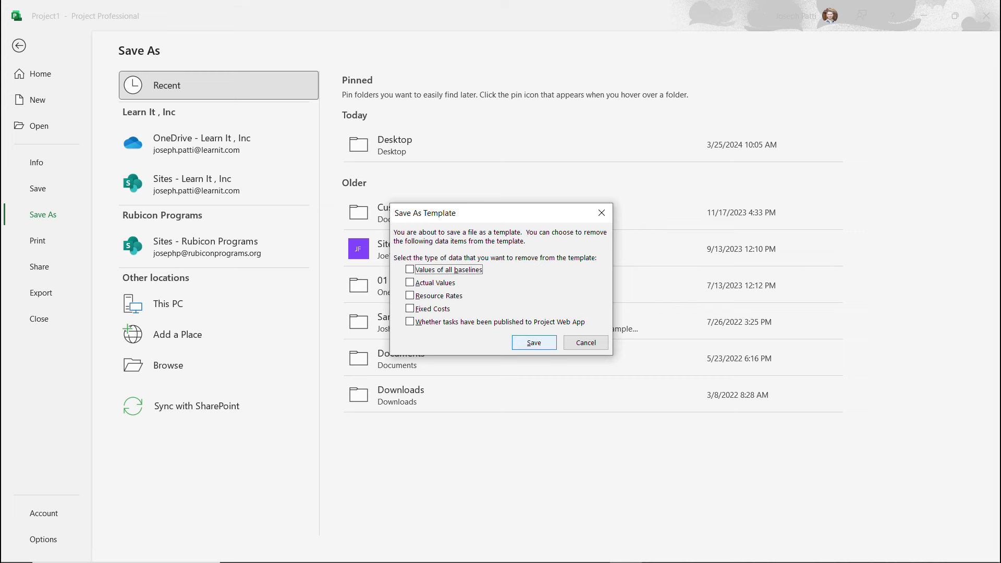
pyautogui.press('Return')
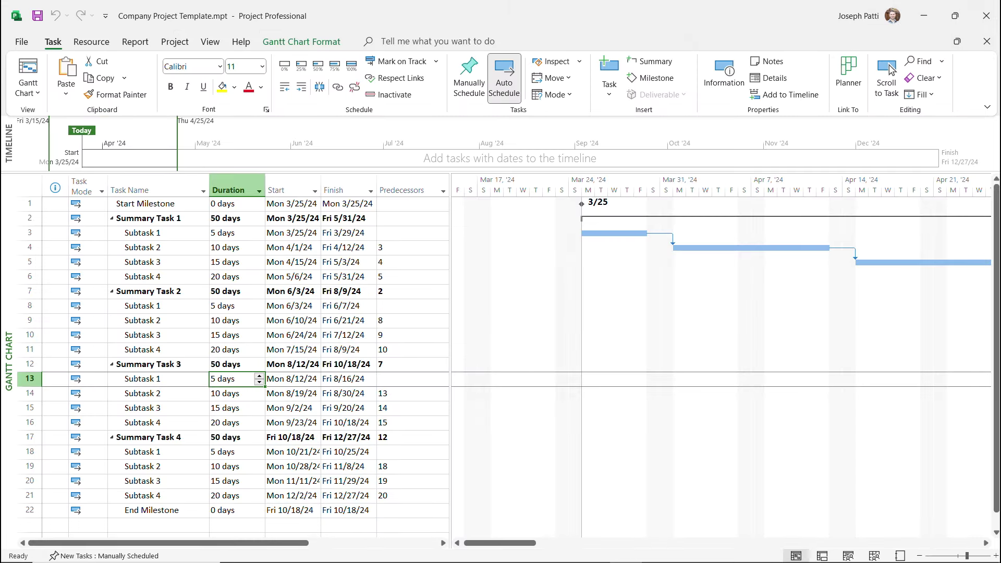
# Close Project, relaunch it from the desktop and log in with a chosen profile.
pyautogui.click(986, 15)
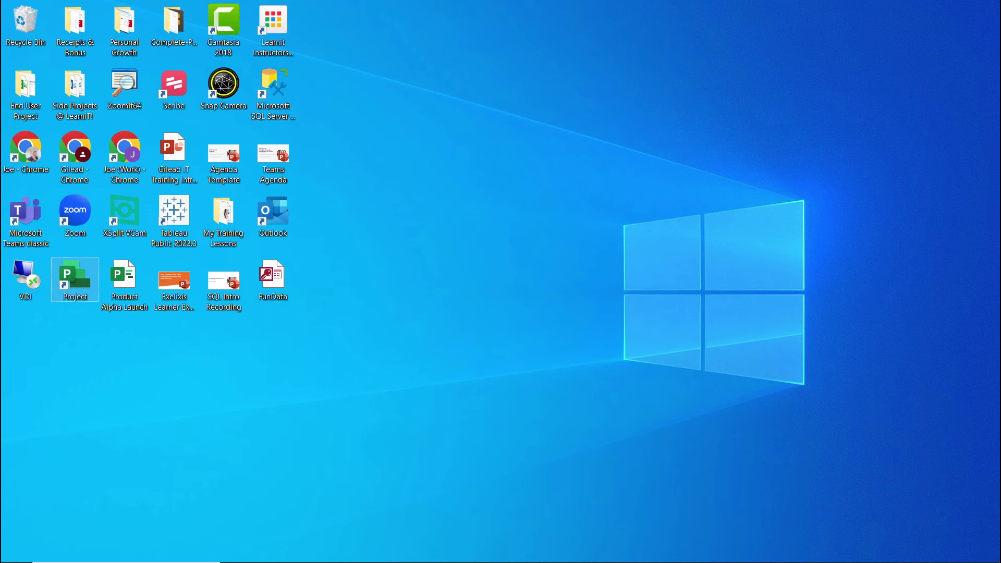
pyautogui.doubleClick(75, 279)
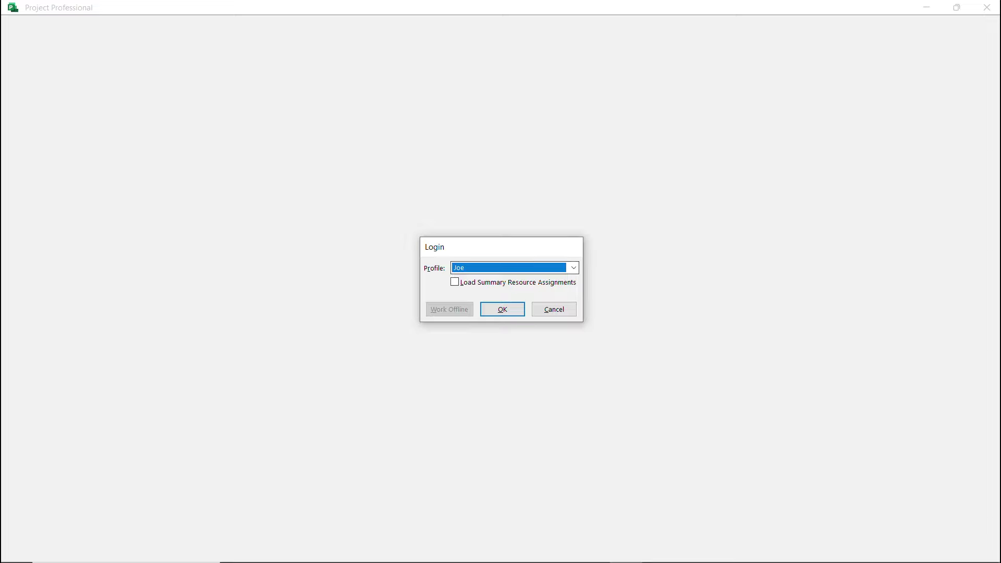
pyautogui.click(572, 268)
pyautogui.click(467, 280)
pyautogui.click(502, 310)
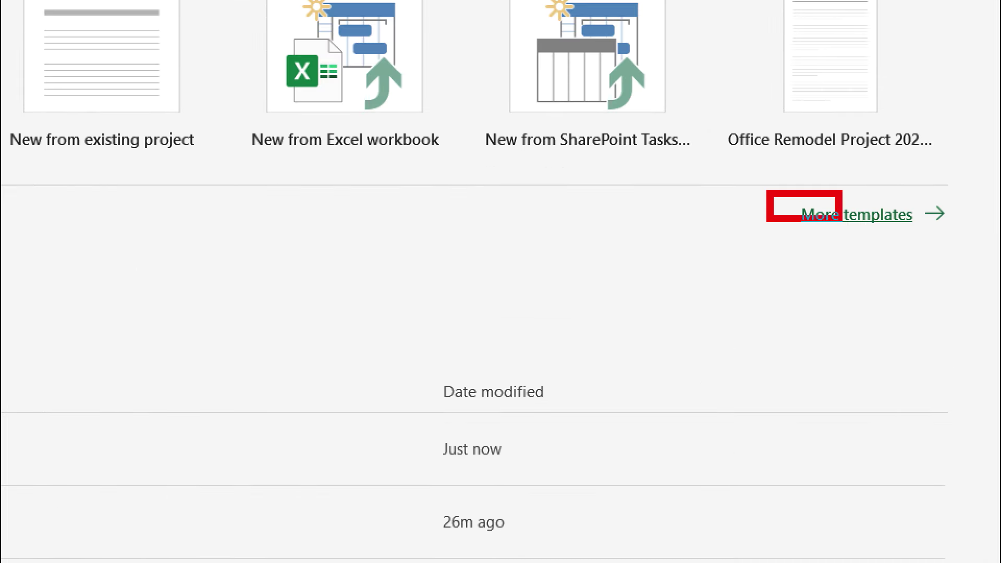
# Create a new project from the personal template Company Project Template with the start date Today.
pyautogui.click(921, 216)
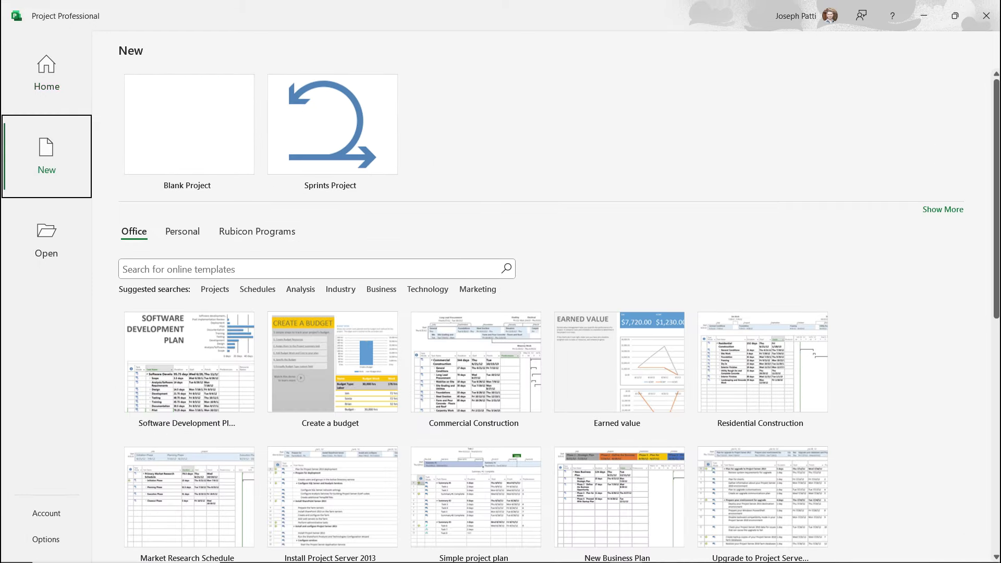
pyautogui.click(182, 231)
pyautogui.click(134, 232)
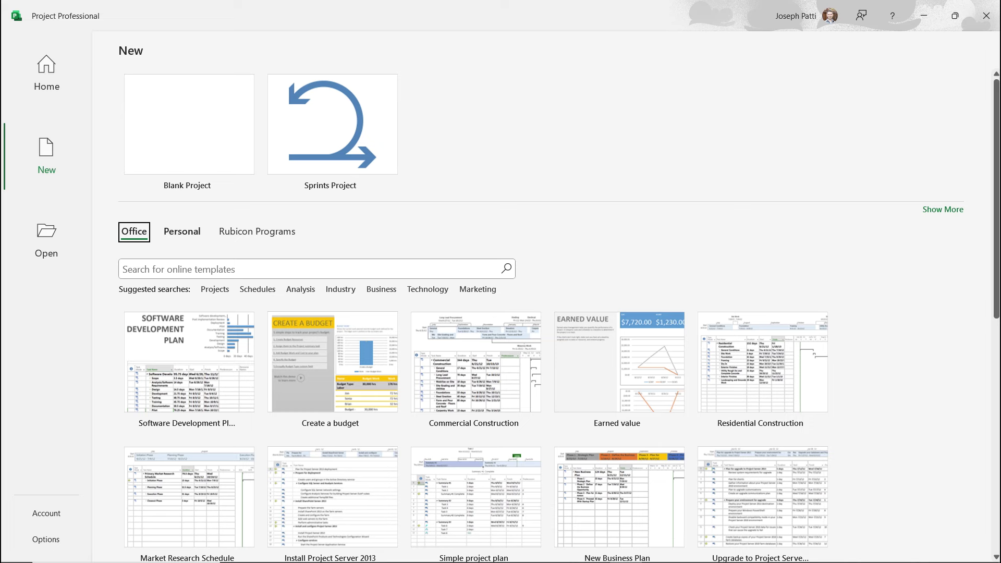
pyautogui.click(182, 231)
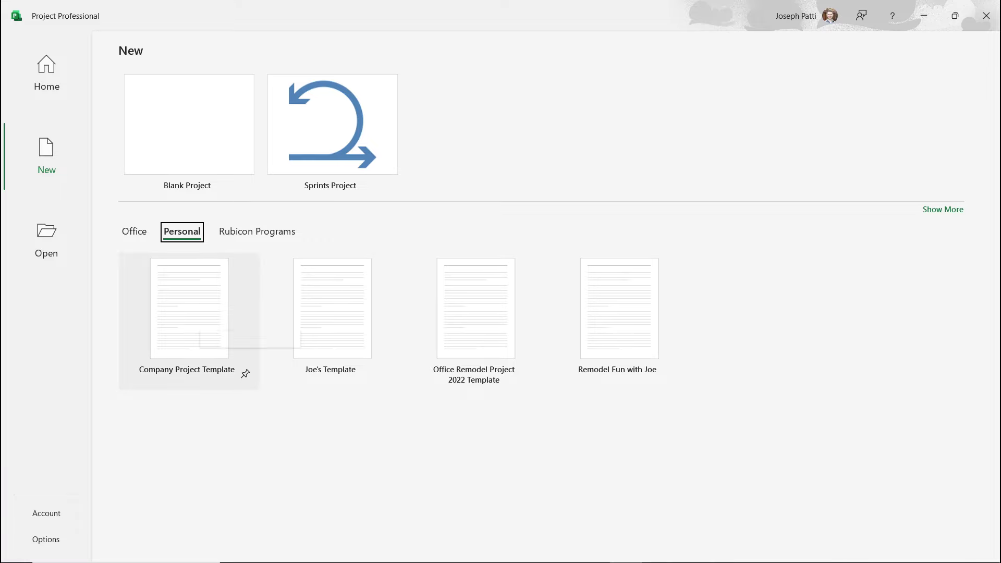
pyautogui.click(191, 318)
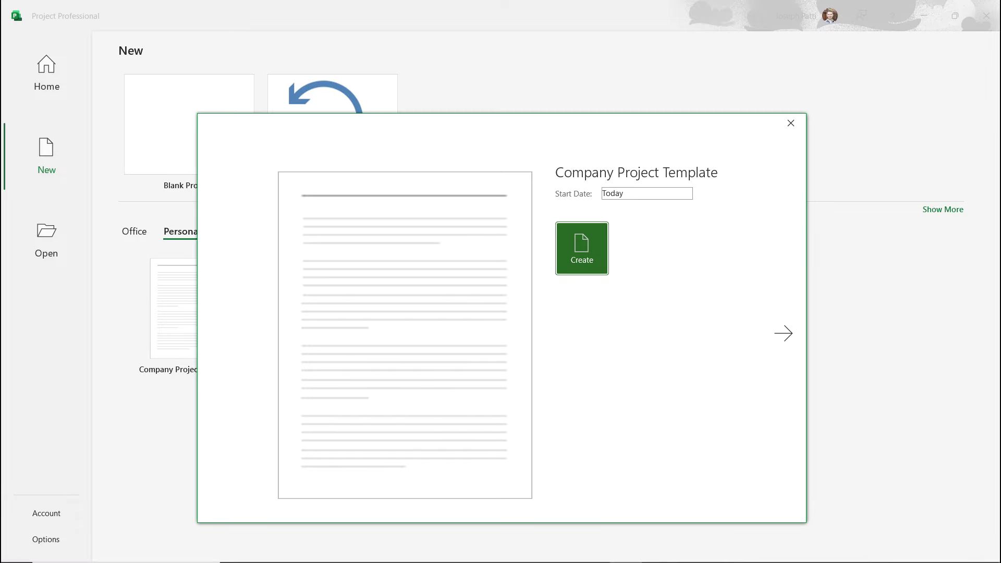
pyautogui.click(582, 248)
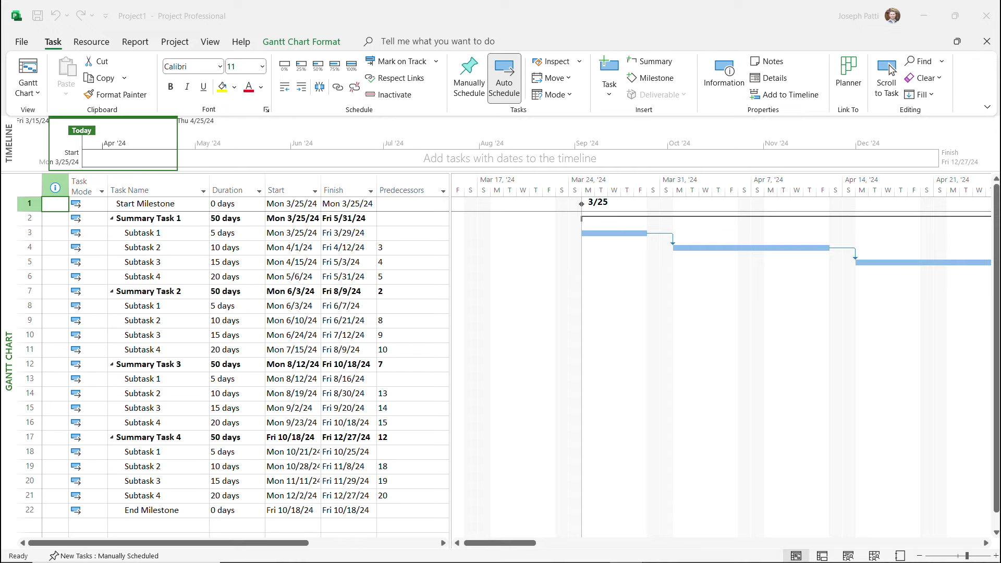
# Open the Project options and examine the General settings, including the choices for the default view.
pyautogui.click(22, 42)
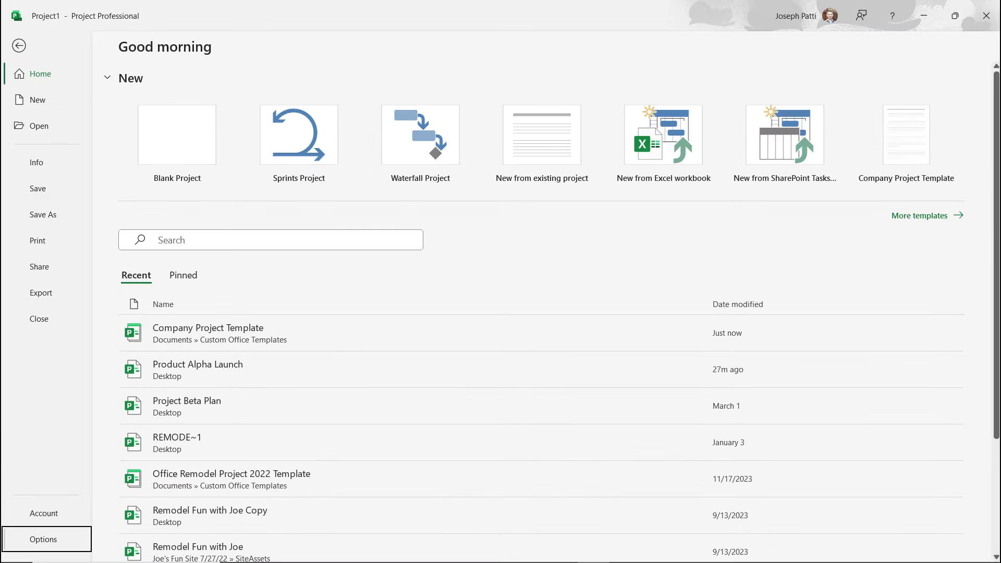
pyautogui.press('Return')
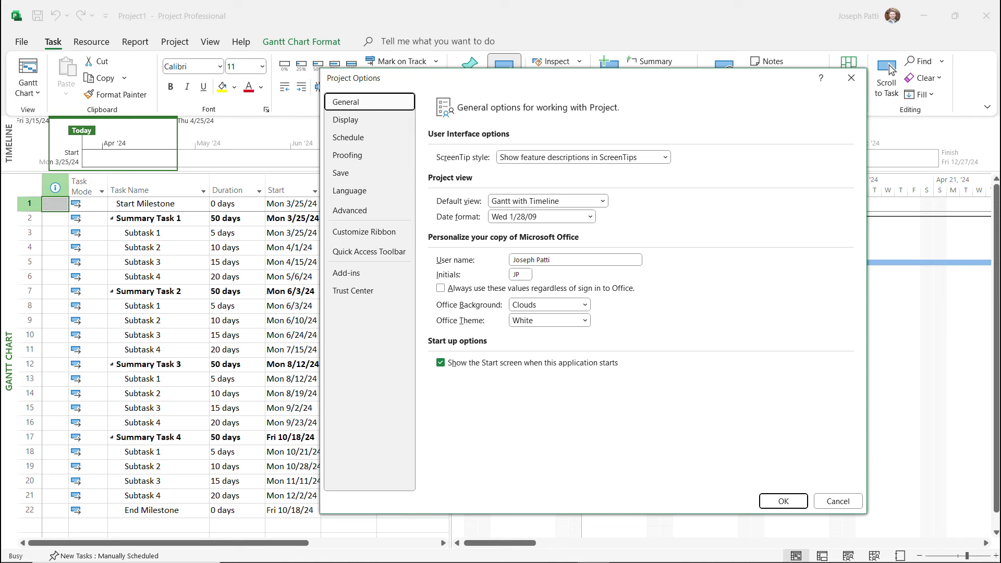
pyautogui.click(603, 202)
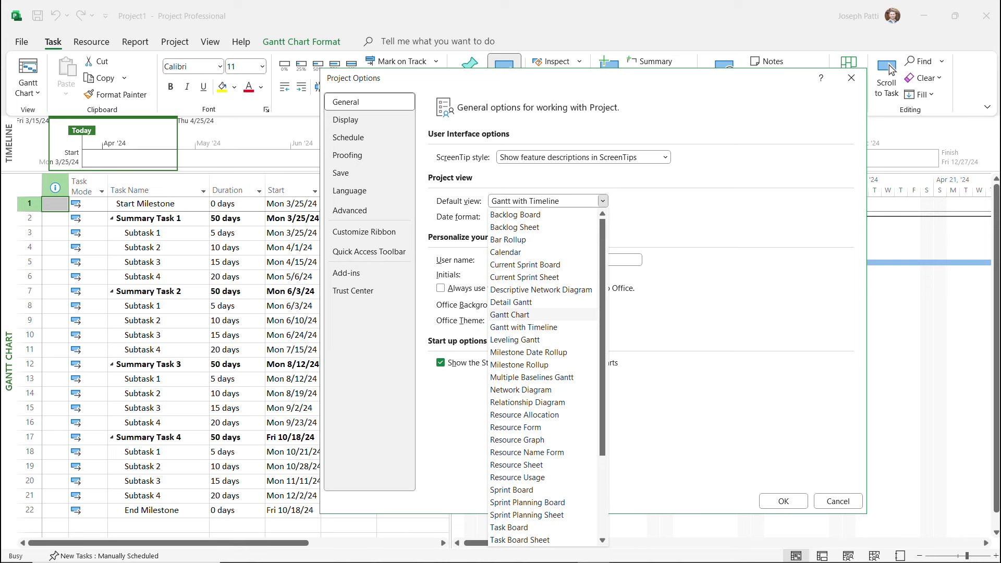
pyautogui.press('Up')
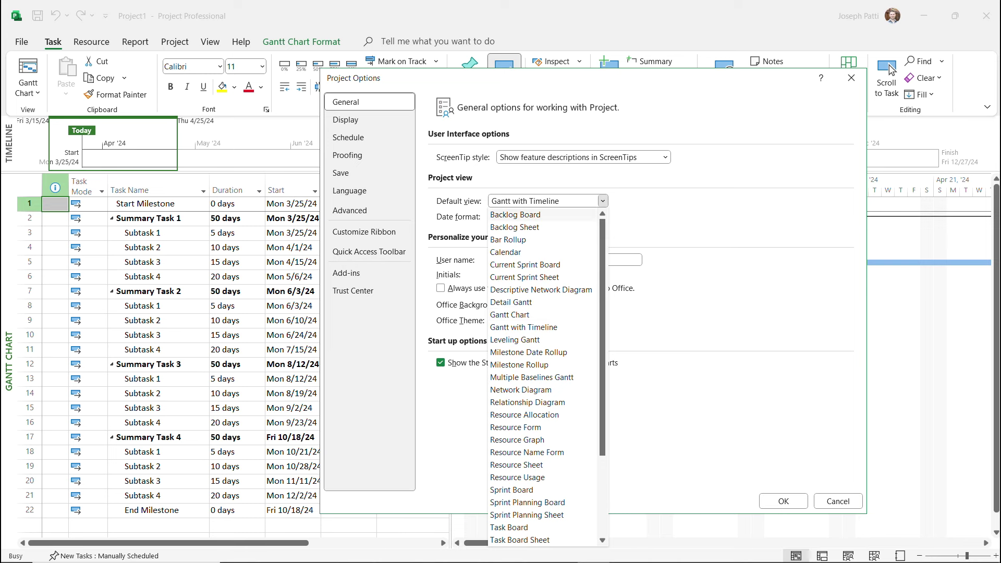
pyautogui.press('Escape')
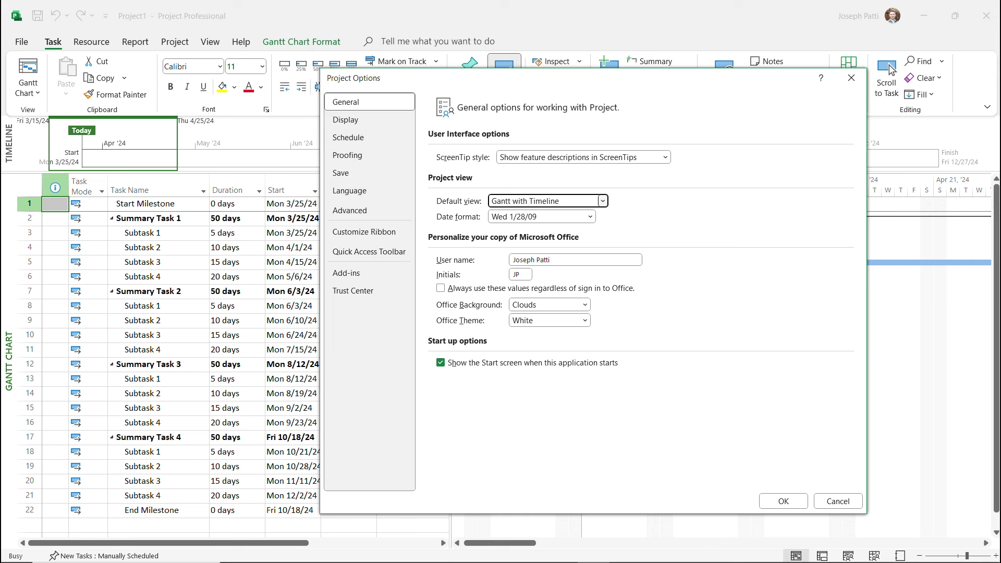
# Examine the Display options, look through the available calendar types and keep Gregorian Calendar.
pyautogui.press('Down')
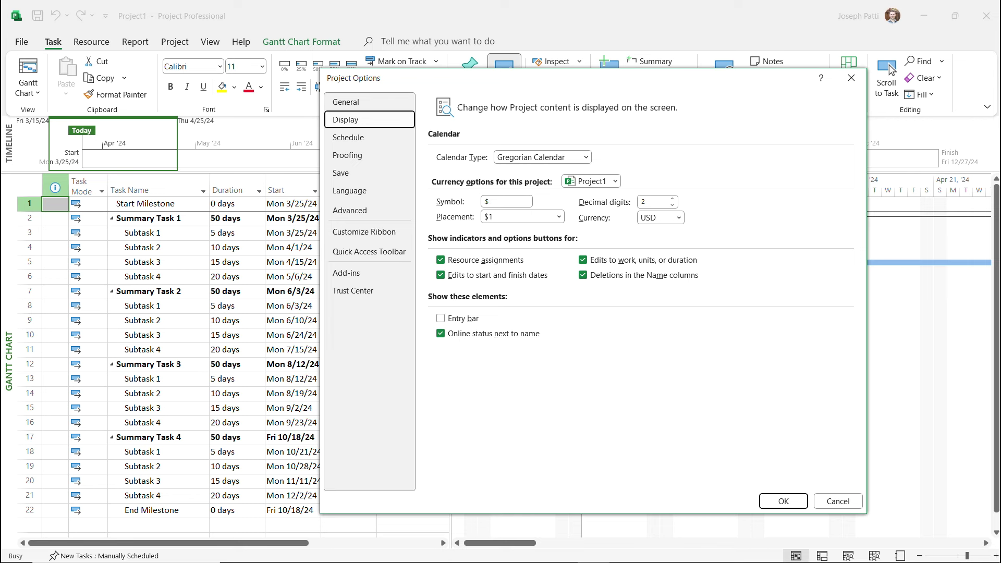
pyautogui.press('Tab')
pyautogui.hotkey('alt', 'Down')
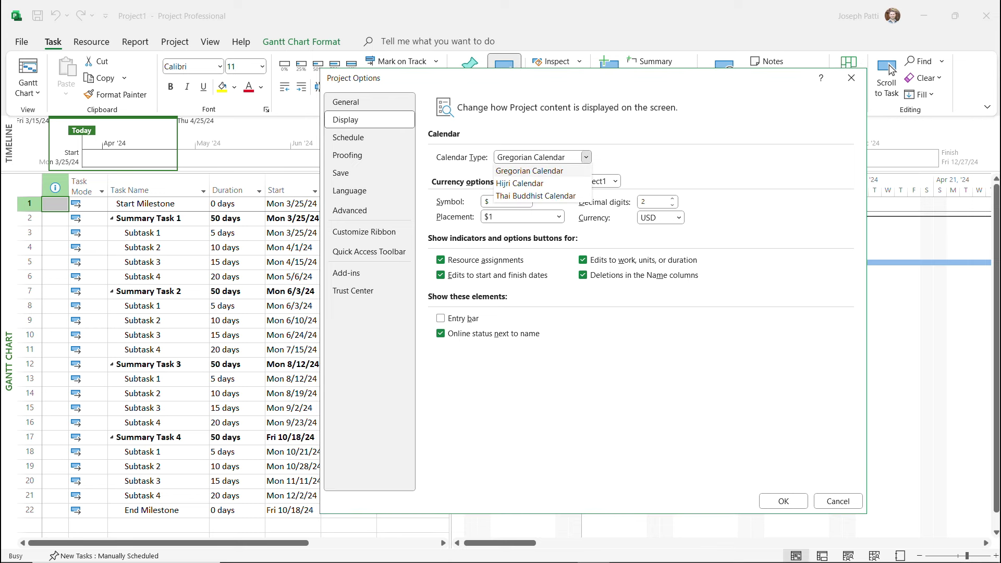
pyautogui.press('Down')
pyautogui.press('Down')
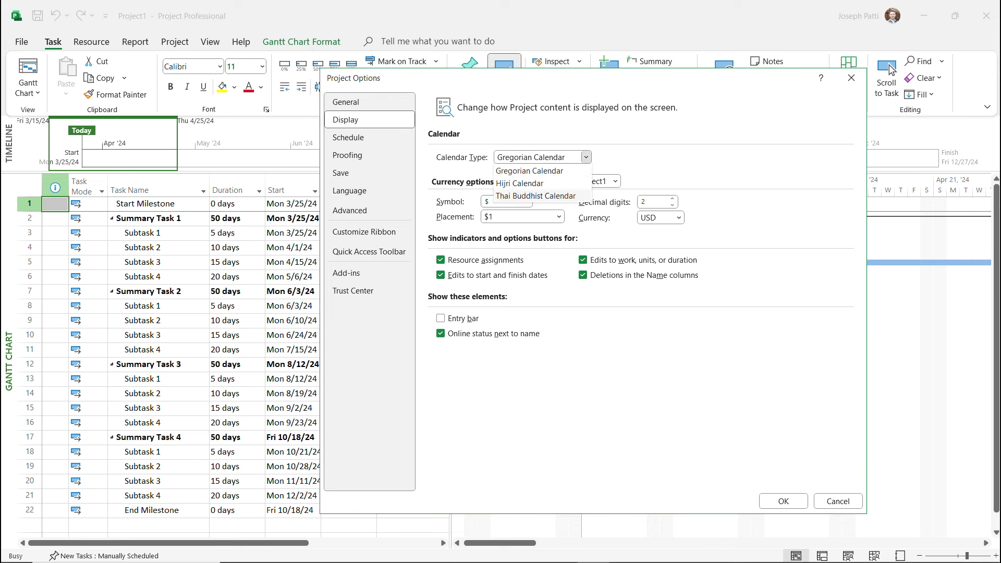
pyautogui.press('Up')
pyautogui.press('Up')
pyautogui.press('Return')
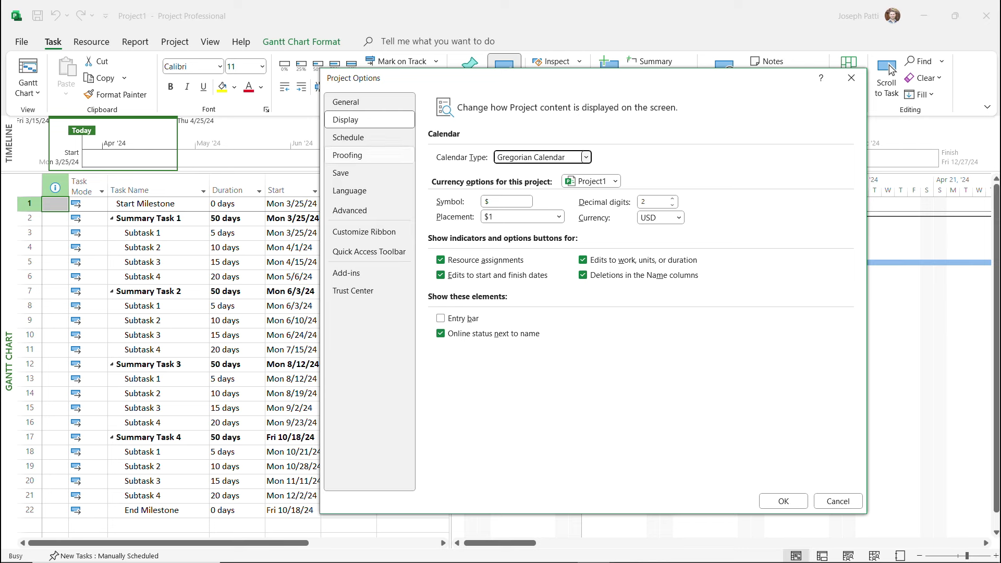
# Examine the Schedule options through to the calculation settings, including the units available for entering durations.
pyautogui.press('Down')
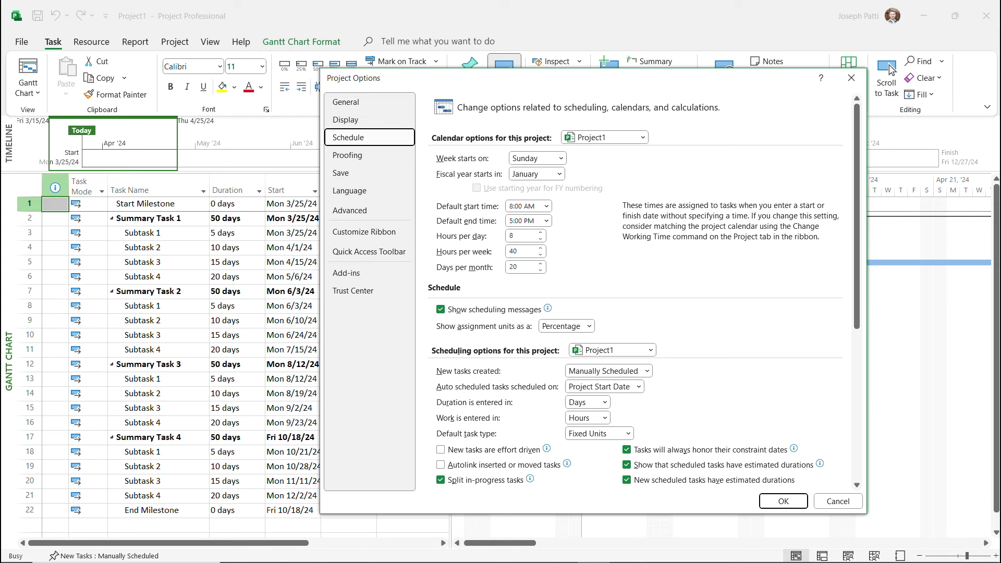
pyautogui.scroll(-8, 641, 291)
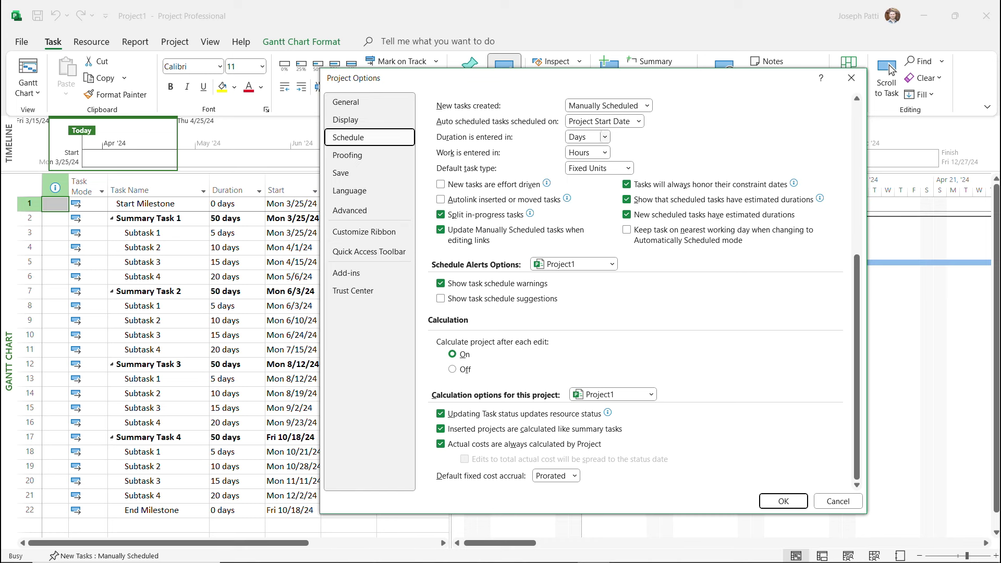
pyautogui.click(604, 136)
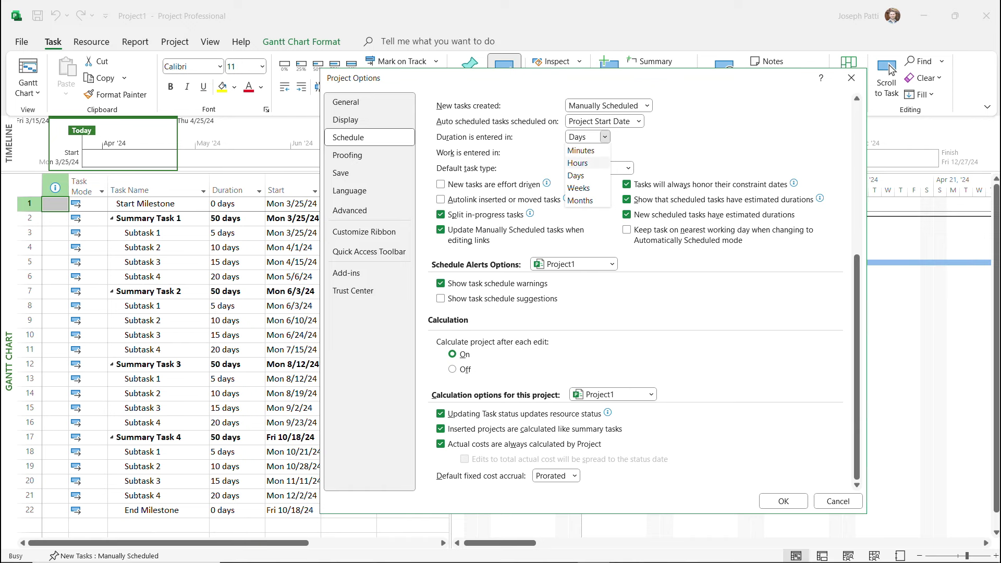
# Review the Proofing options with their spelling fields to check, plus the Save and Language options.
pyautogui.click(369, 155)
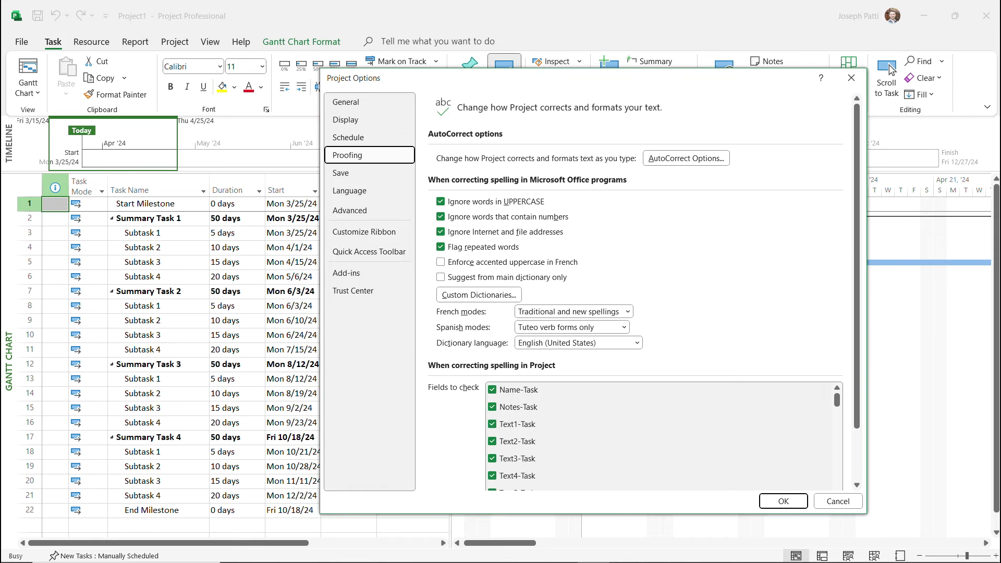
pyautogui.scroll(-2, 891, 70)
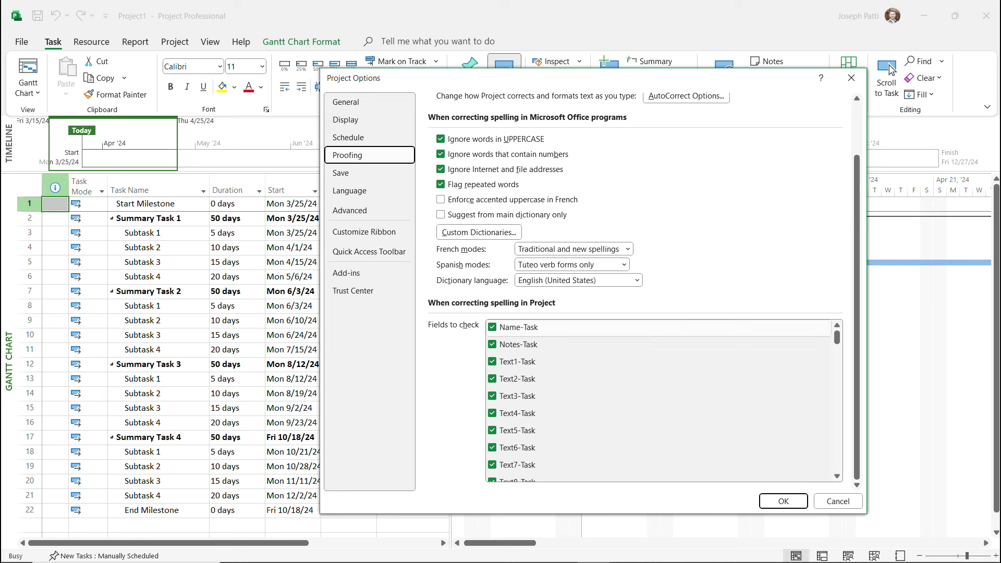
pyautogui.scroll(-3, 891, 70)
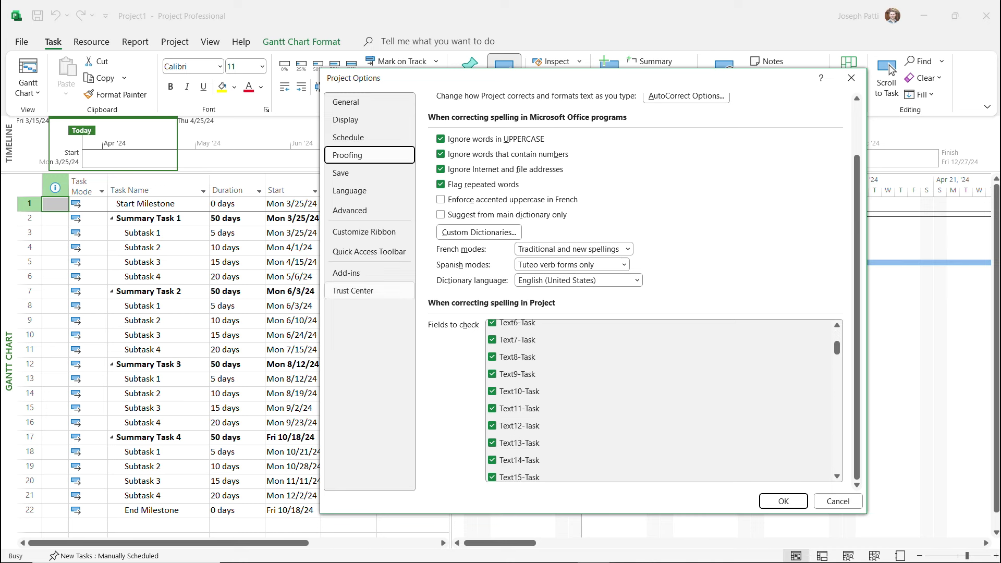
pyautogui.click(369, 173)
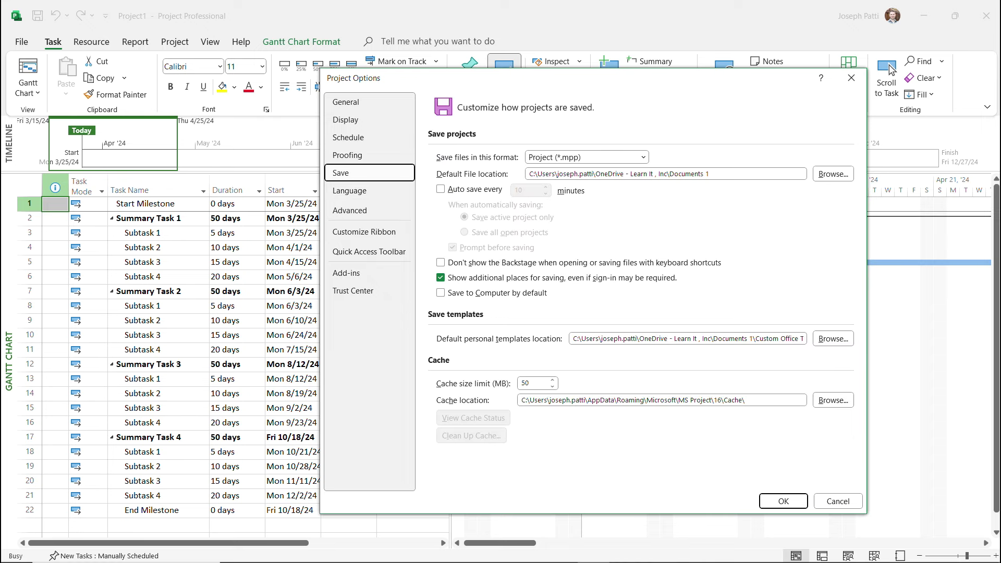
pyautogui.click(369, 191)
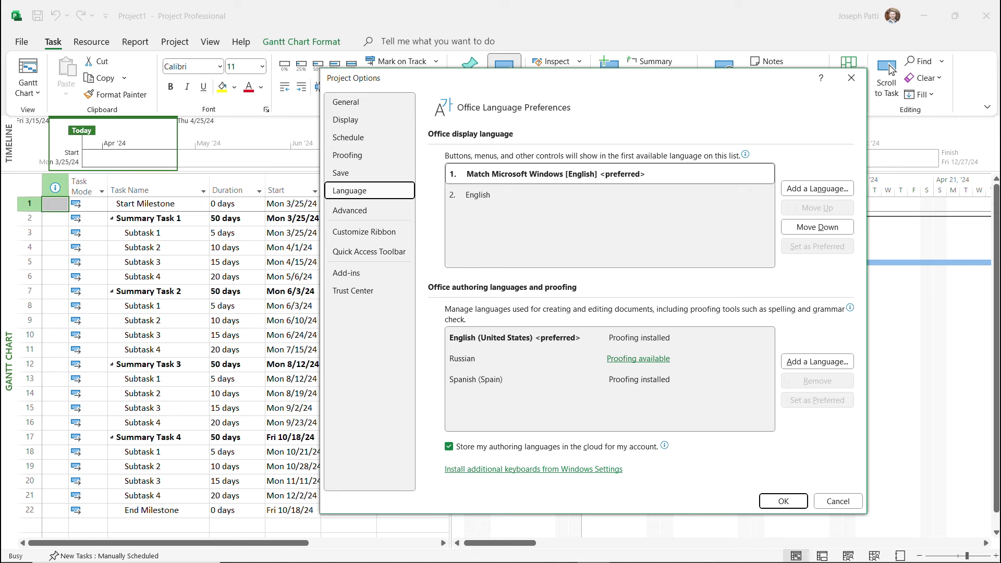
# Review all the Advanced options, including the label choices for months in this project's display options.
pyautogui.click(369, 210)
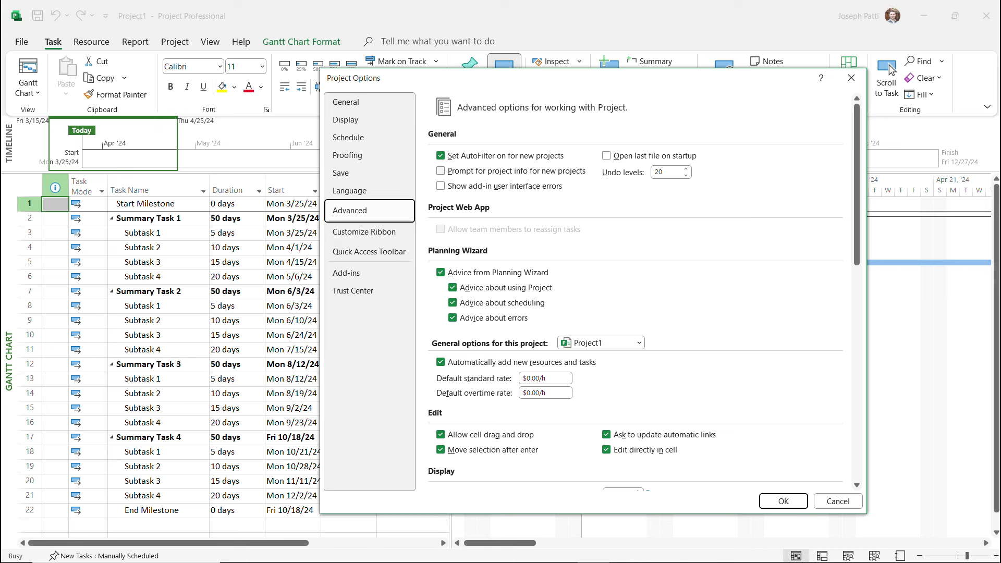
pyautogui.scroll(-10, 891, 69)
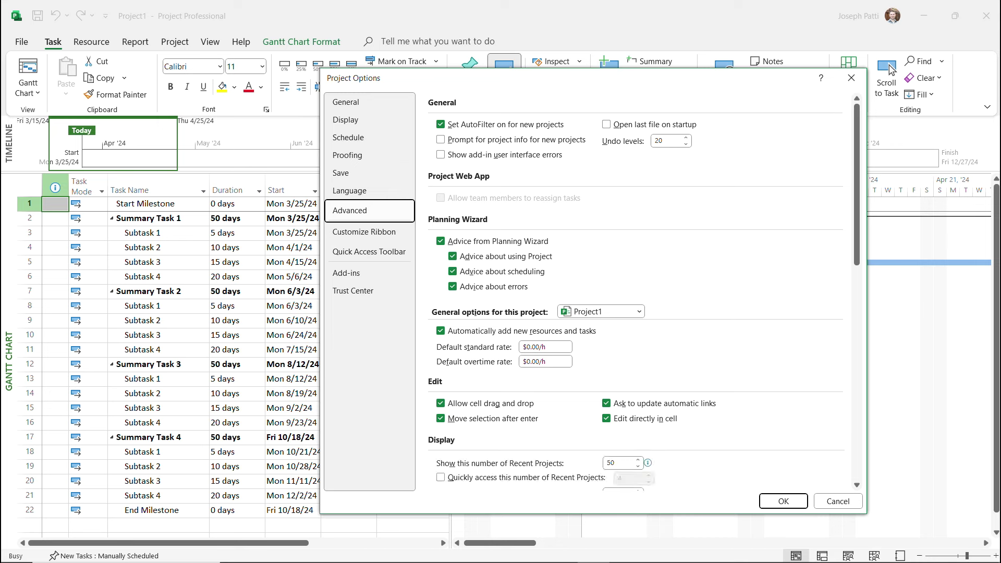
pyautogui.scroll(-2, 891, 70)
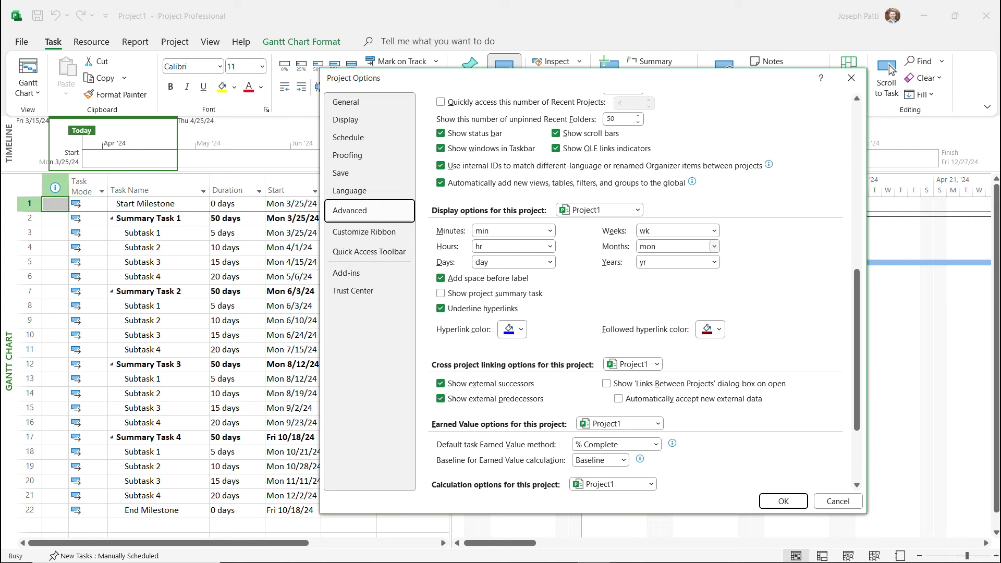
pyautogui.click(714, 246)
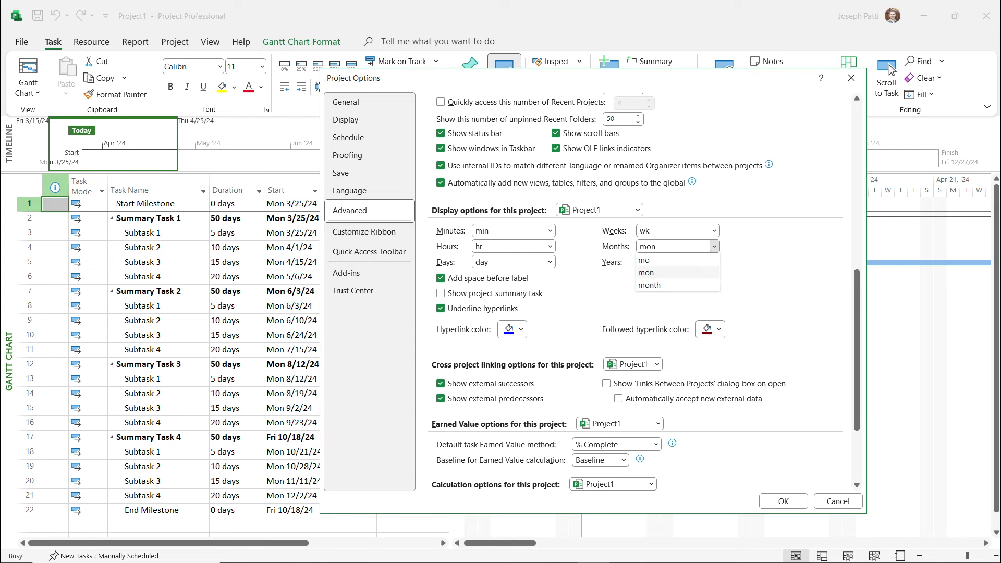
pyautogui.click(714, 246)
pyautogui.scroll(-4, 640, 292)
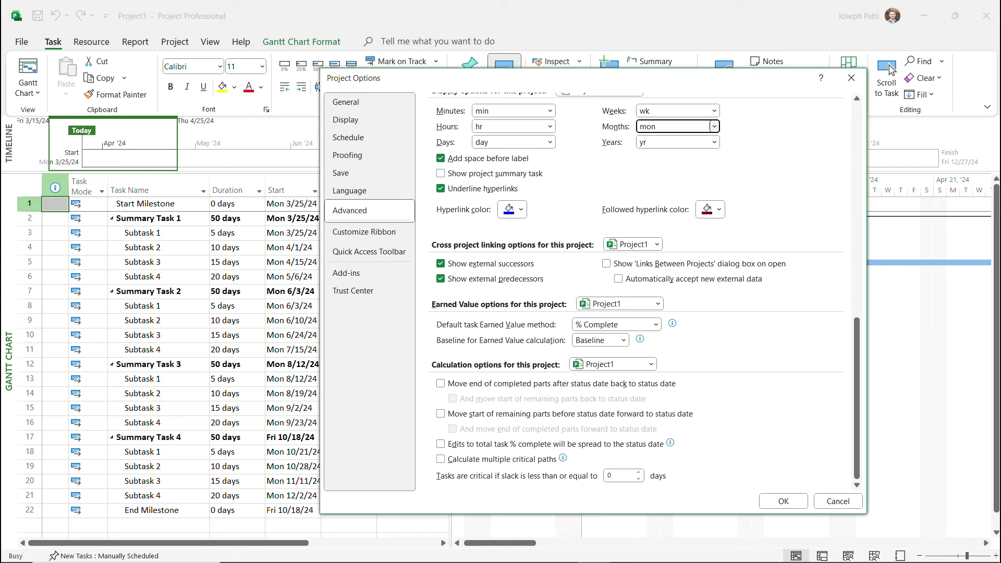
# Review the Customize Ribbon, Quick Access Toolbar, Add-ins and Trust Center options, and return to the General options.
pyautogui.click(364, 231)
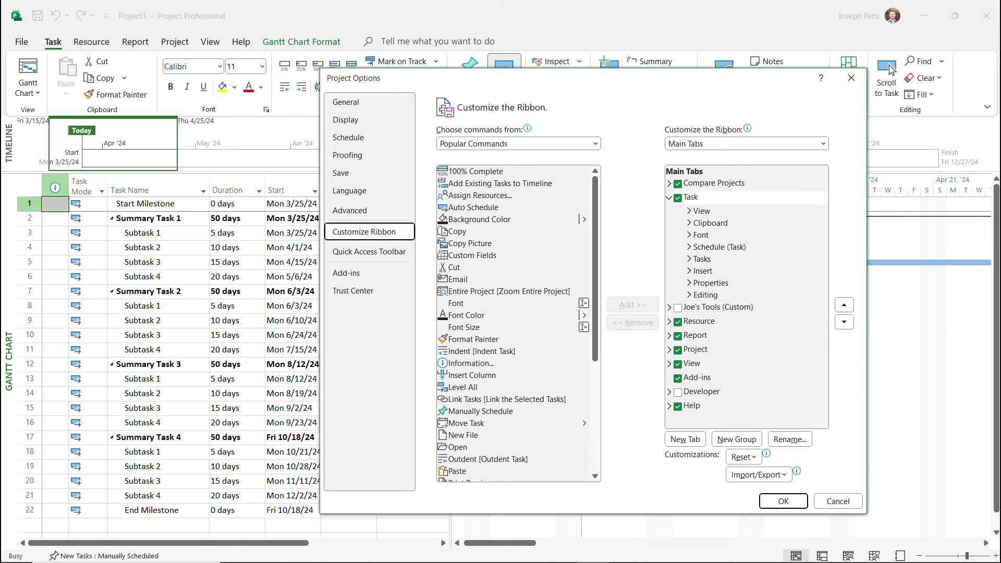
pyautogui.click(369, 251)
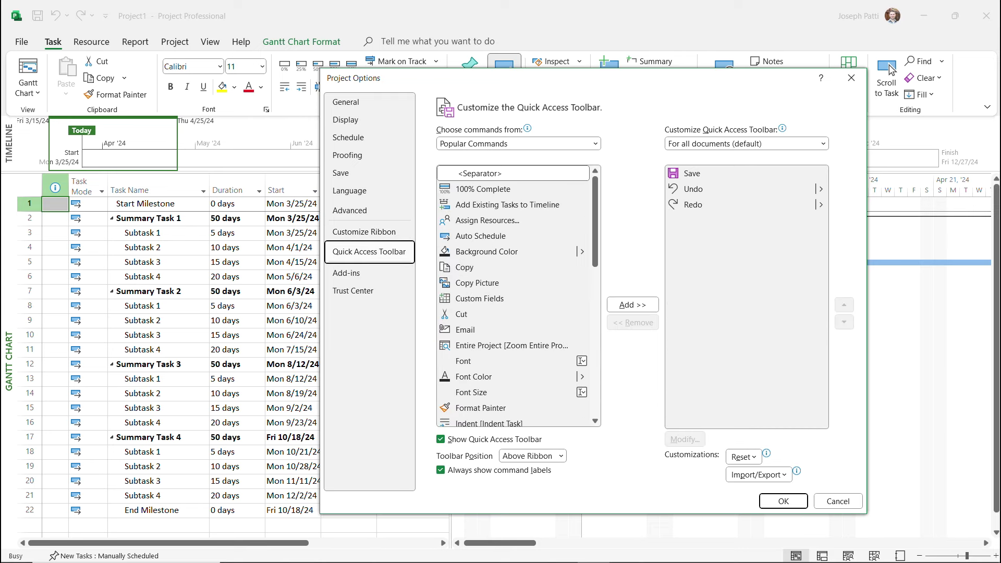
pyautogui.press('Down')
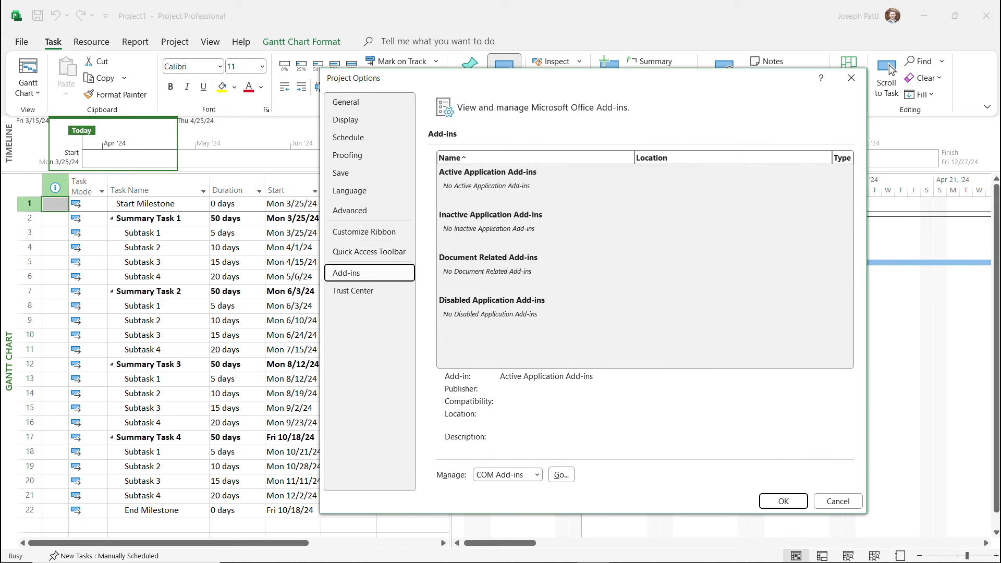
pyautogui.press('Down')
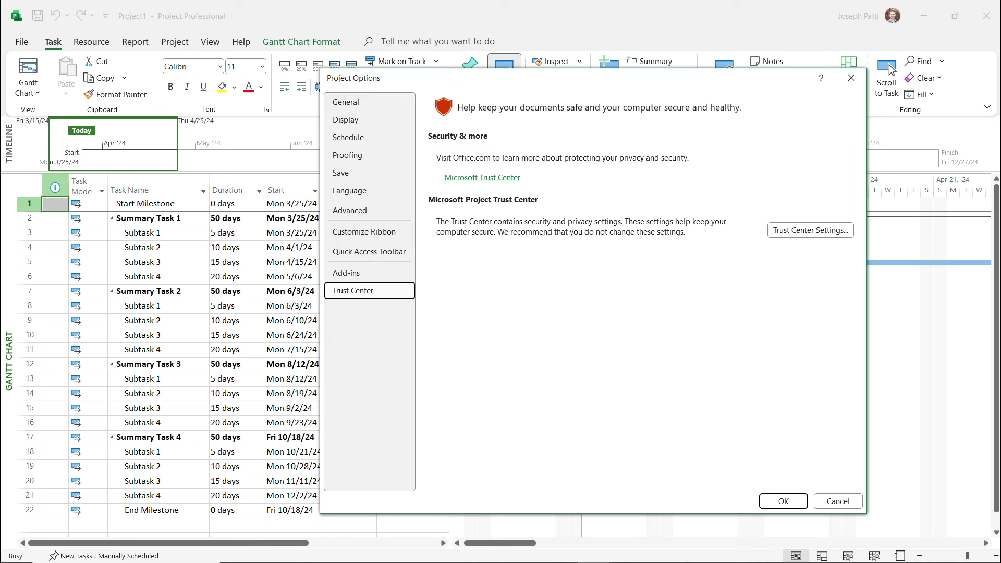
pyautogui.press('Up')
pyautogui.press('Up')
pyautogui.press('Up')
pyautogui.press('Up')
pyautogui.press('Up')
pyautogui.press('Up')
pyautogui.press('Up')
pyautogui.press('Up')
pyautogui.press('Up')
pyautogui.press('Up')
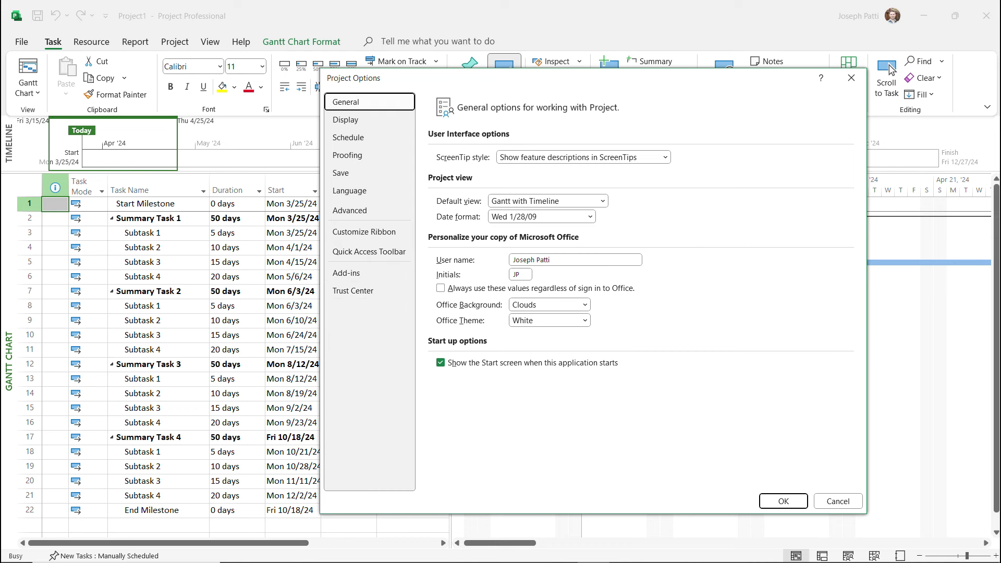